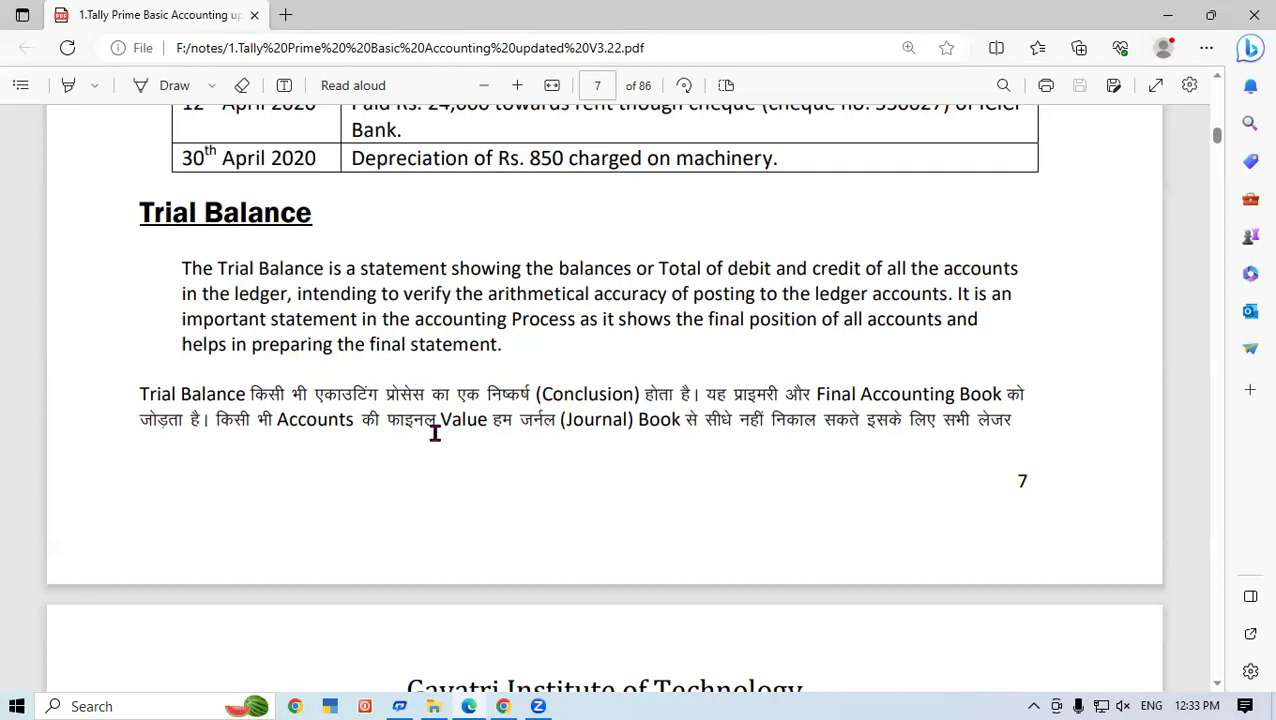
# - Read the Trial Balance definition on page 7, marking key phrases in its English and Hindi paragraphs
pyautogui.moveTo(135, 207); pyautogui.dragTo(366, 235)
pyautogui.click(367, 238)
pyautogui.moveTo(408, 345); pyautogui.dragTo(468, 347)
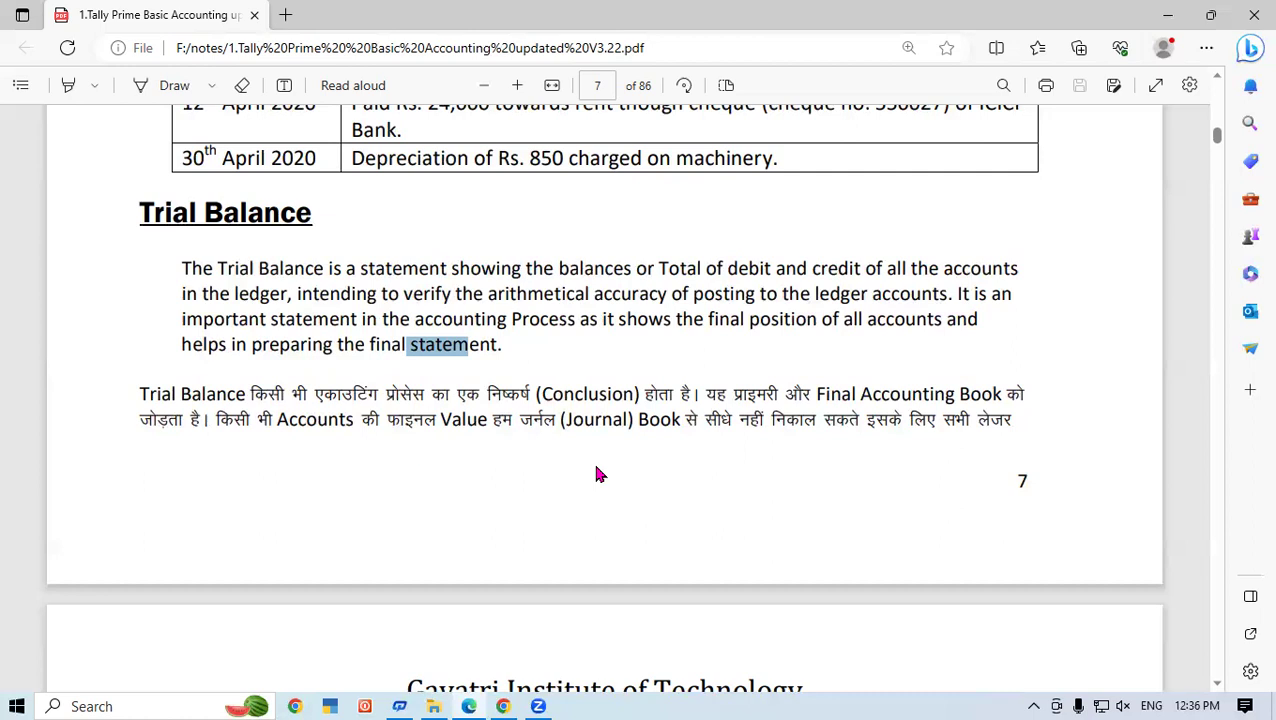
pyautogui.scroll(-2, 168, 430)
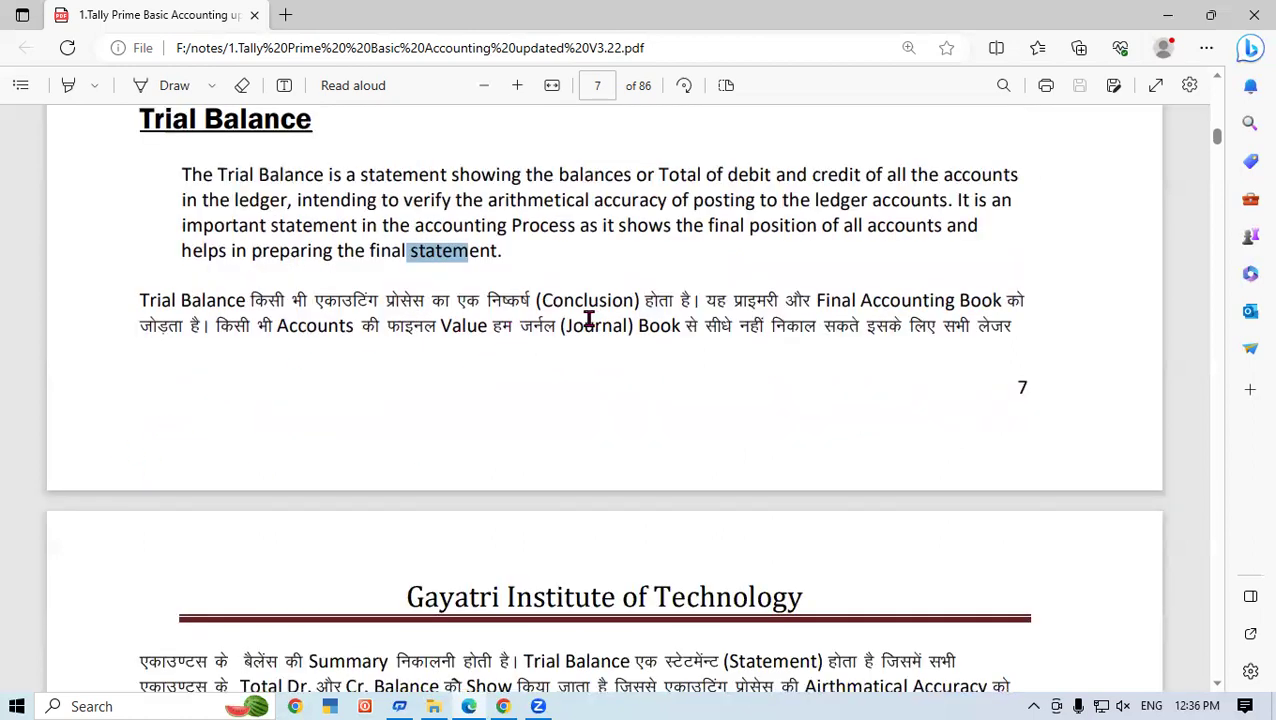
pyautogui.moveTo(520, 300); pyautogui.dragTo(585, 302)
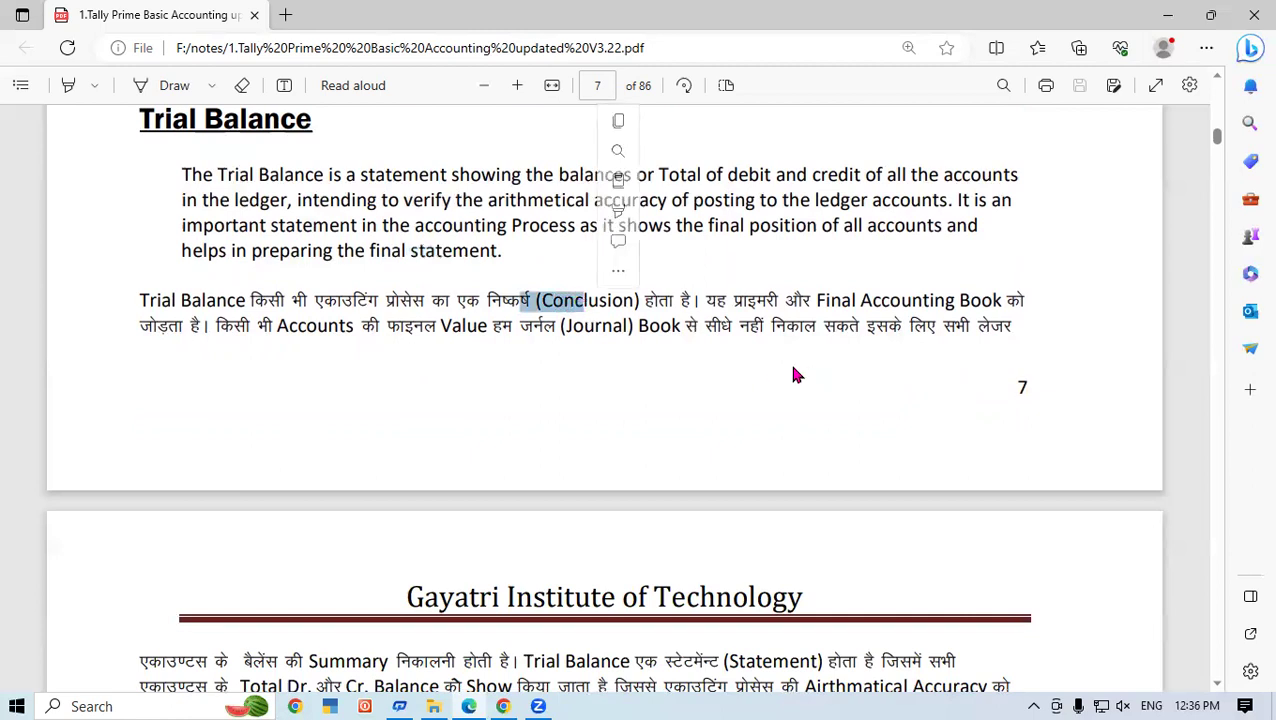
pyautogui.click(763, 347)
pyautogui.moveTo(763, 347); pyautogui.dragTo(772, 340)
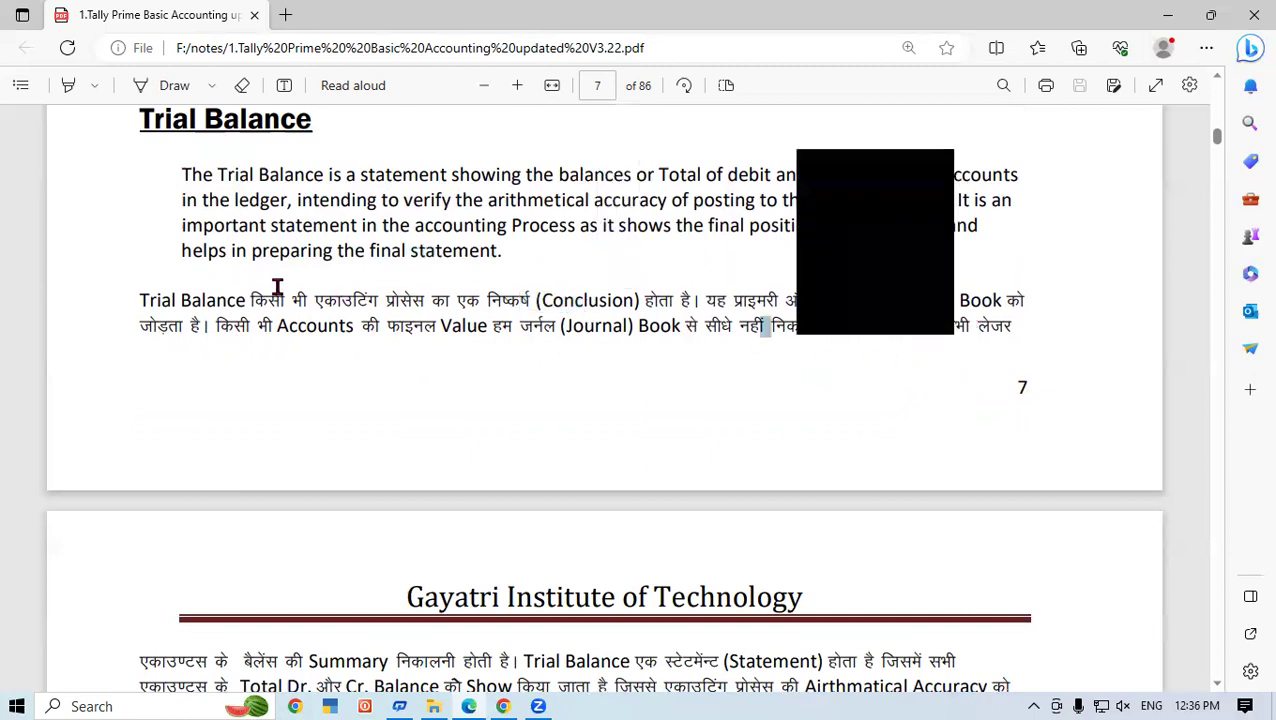
pyautogui.moveTo(244, 326); pyautogui.dragTo(390, 324)
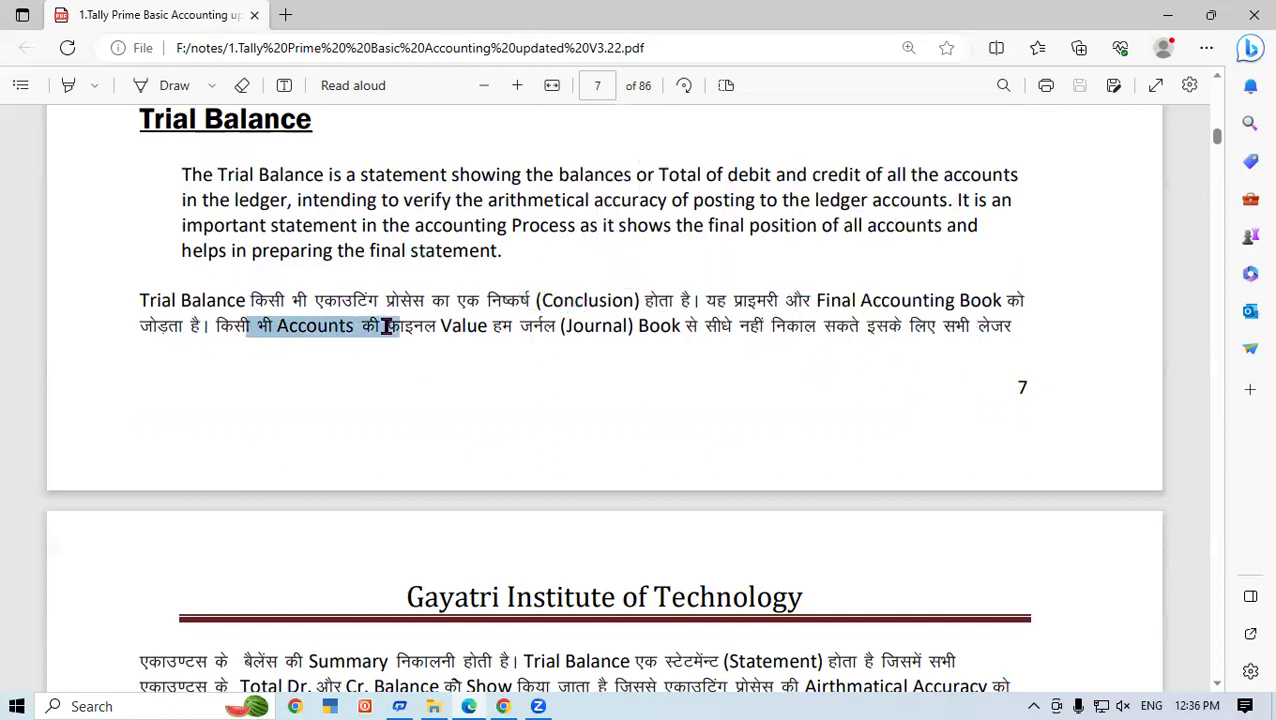
pyautogui.click(542, 326)
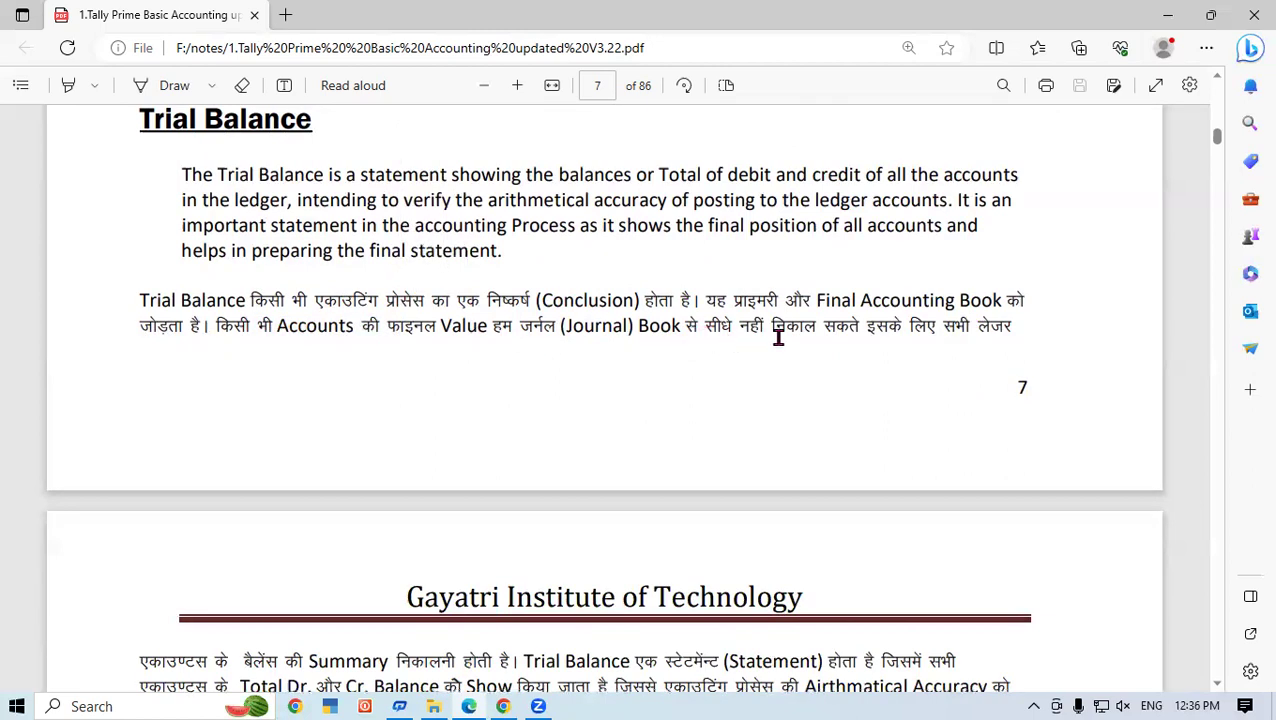
# - Read the Hindi explanation of the Trial Balance that continues from page 7 onto page 8
pyautogui.scroll(-1, 825, 340)
pyautogui.scroll(-1, 900, 320)
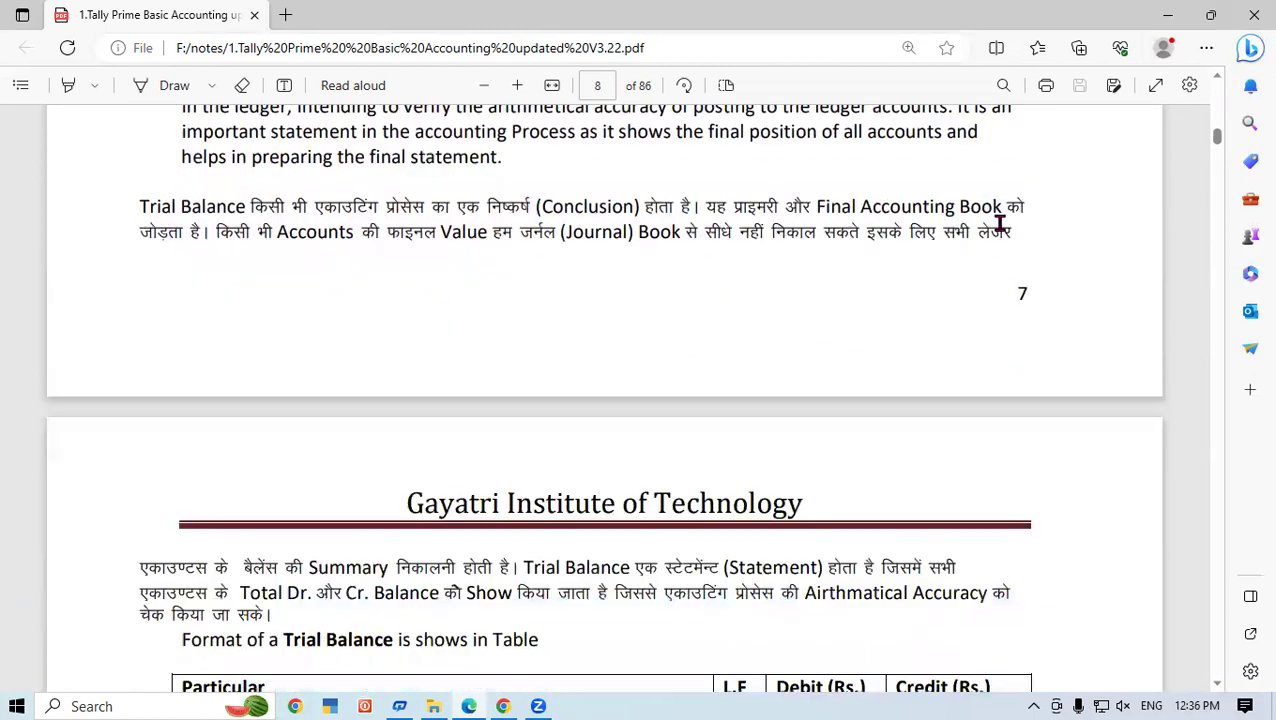
pyautogui.scroll(-1, 900, 260)
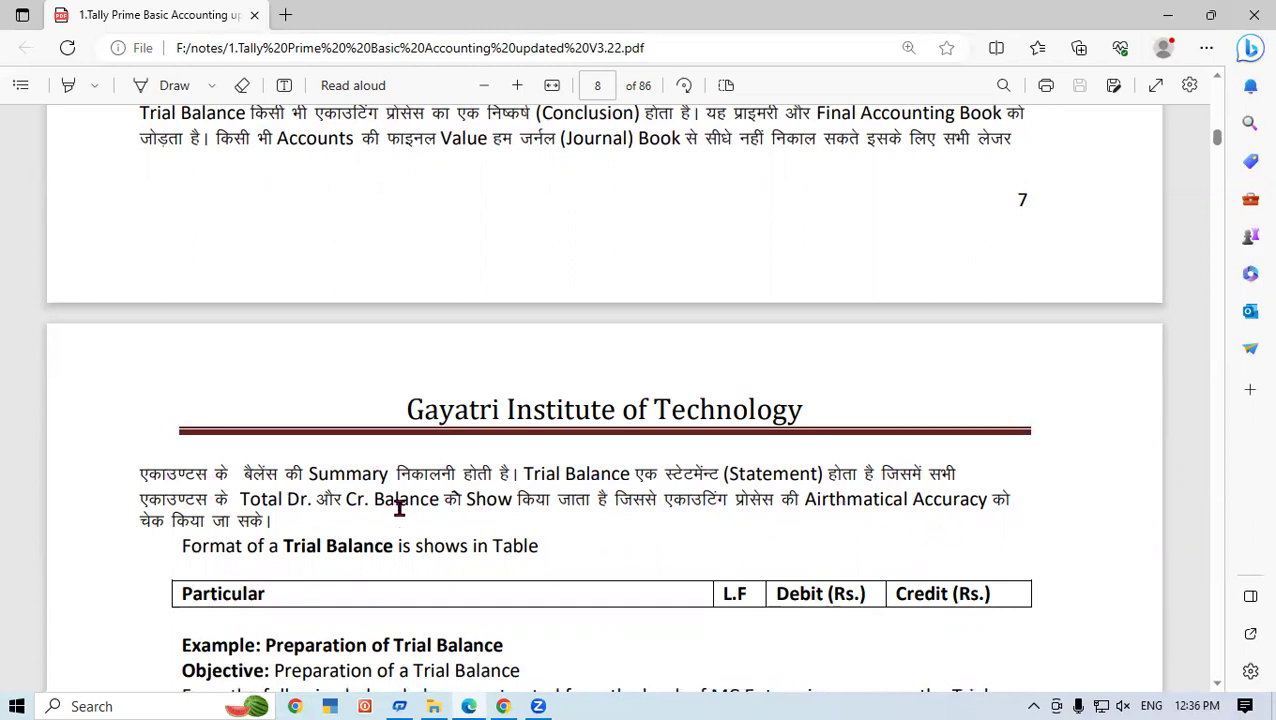
pyautogui.scroll(1, 399, 508)
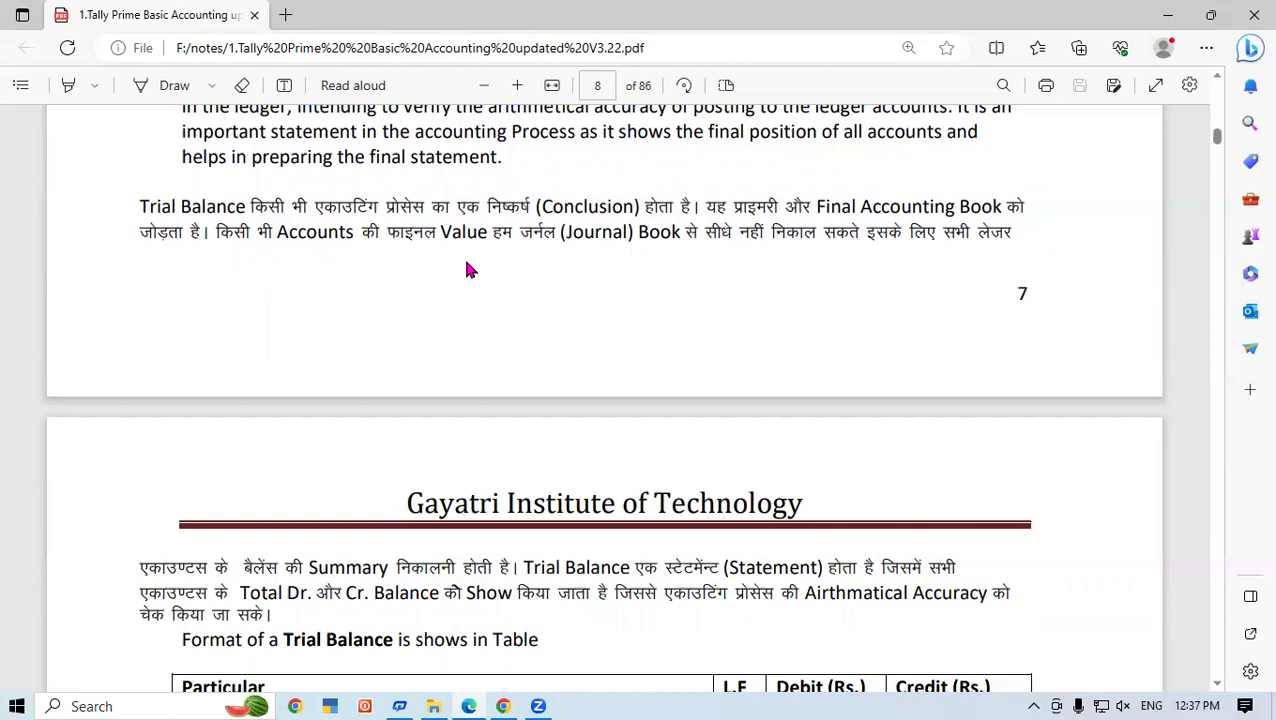
pyautogui.moveTo(542, 232); pyautogui.dragTo(857, 233)
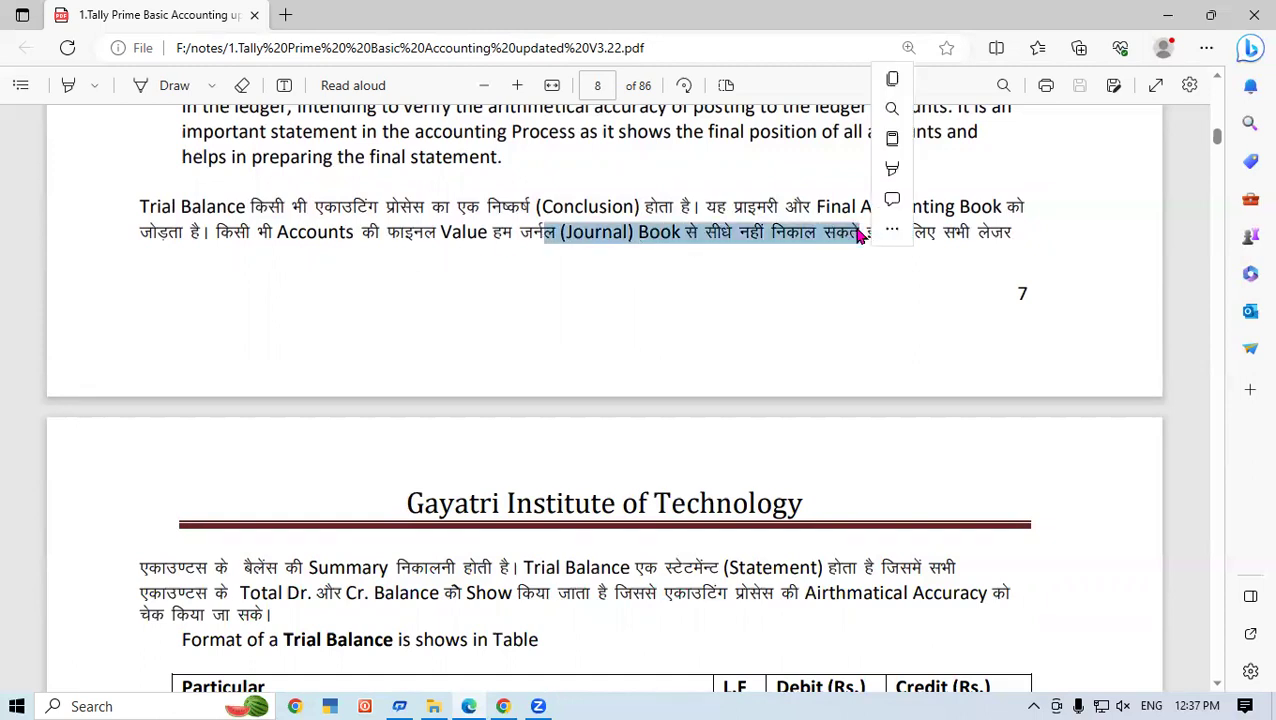
pyautogui.click(810, 281)
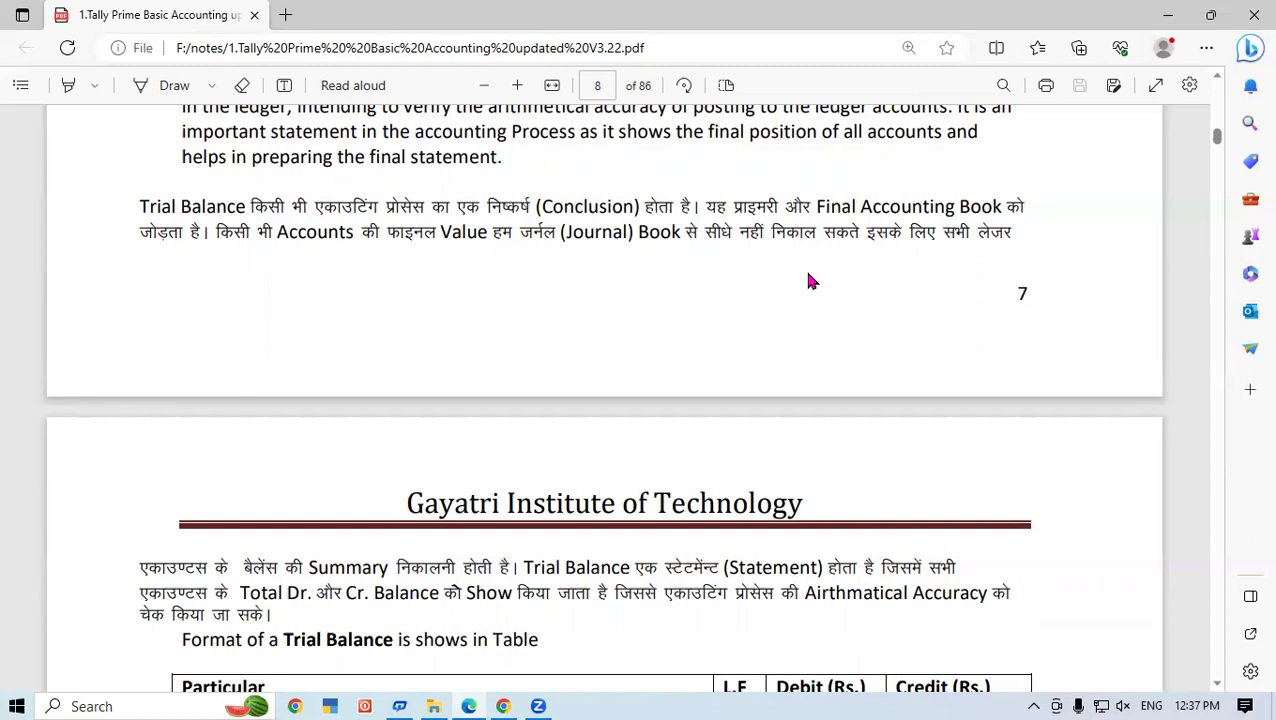
pyautogui.scroll(-1, 1055, 393)
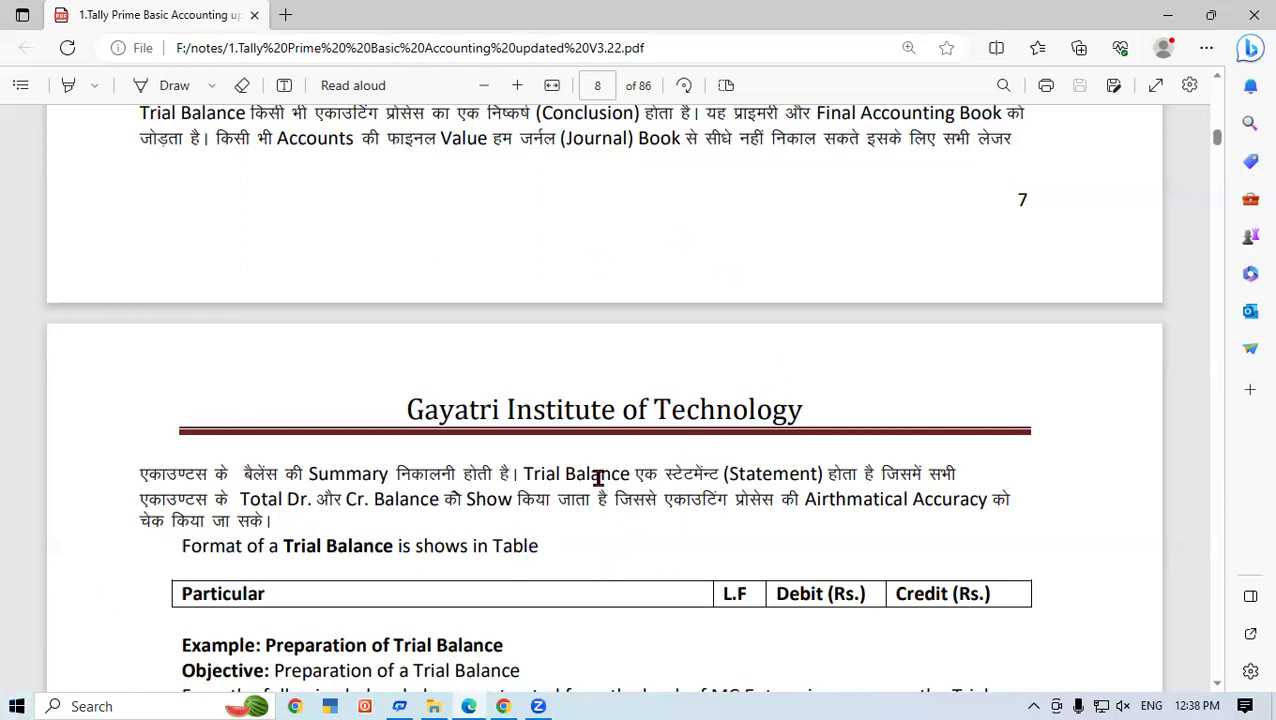
# - Examine the Trial Balance format table on page 8, selecting its Particular column heading
pyautogui.scroll(-2, 596, 478)
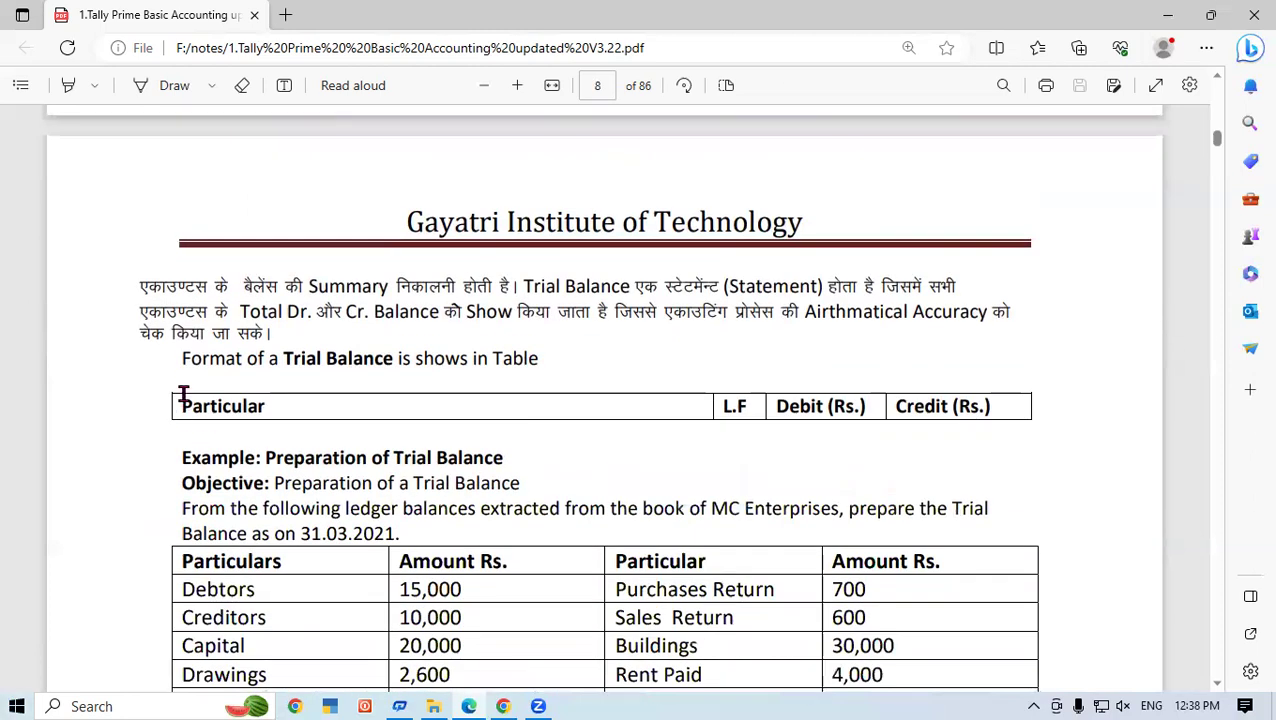
pyautogui.moveTo(184, 395); pyautogui.dragTo(277, 403)
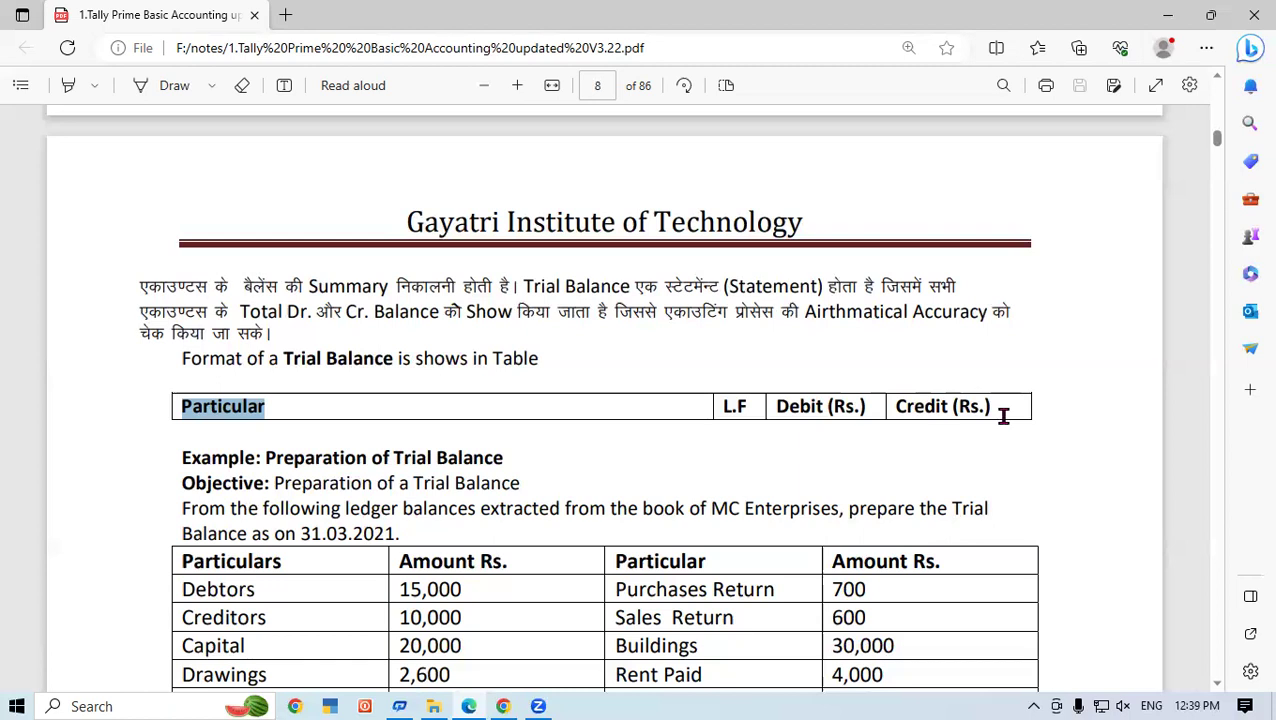
pyautogui.scroll(1, 1003, 416)
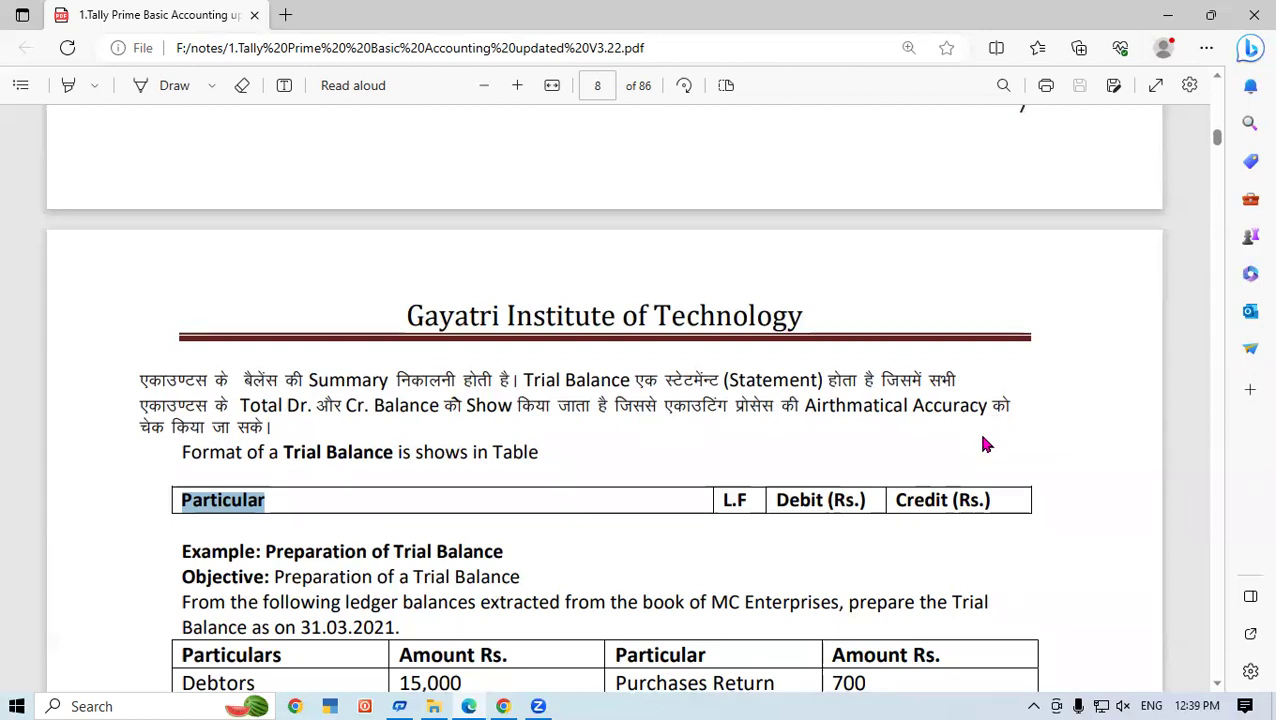
pyautogui.scroll(-1, 985, 444)
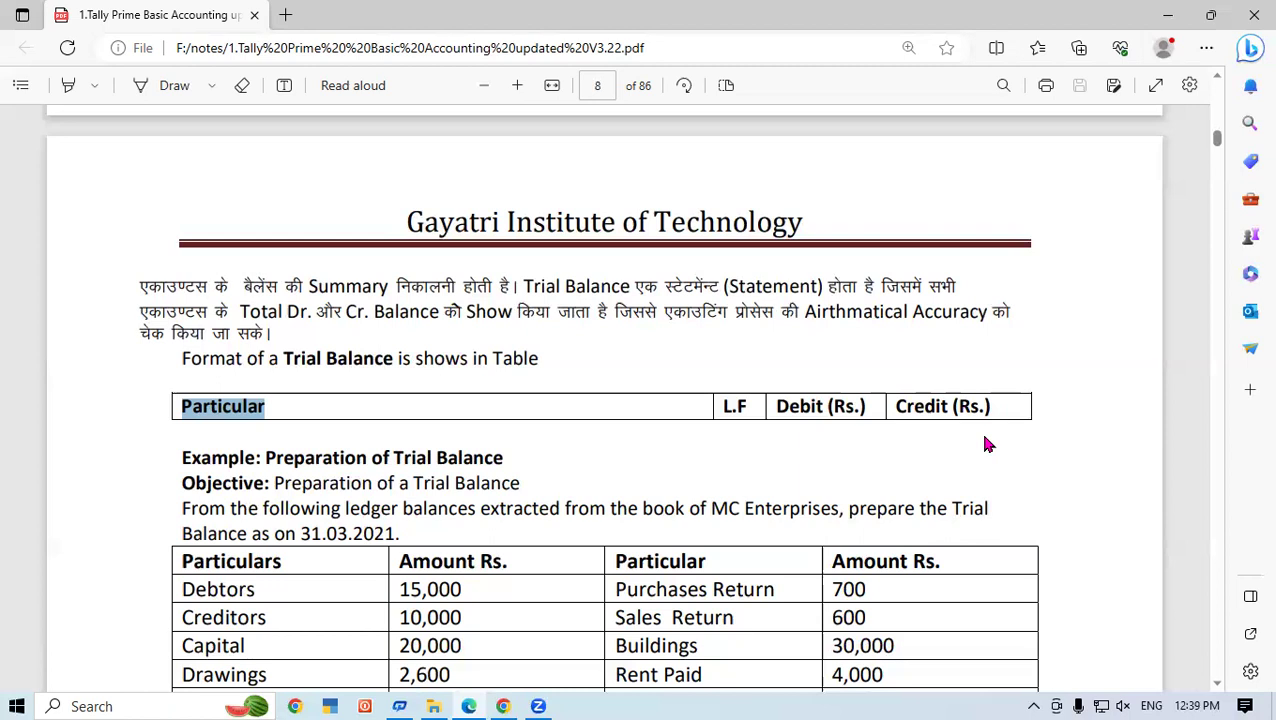
# - Read the MC Enterprises example's instruction and review the ledger balances table beneath it
pyautogui.scroll(-1, 330, 490)
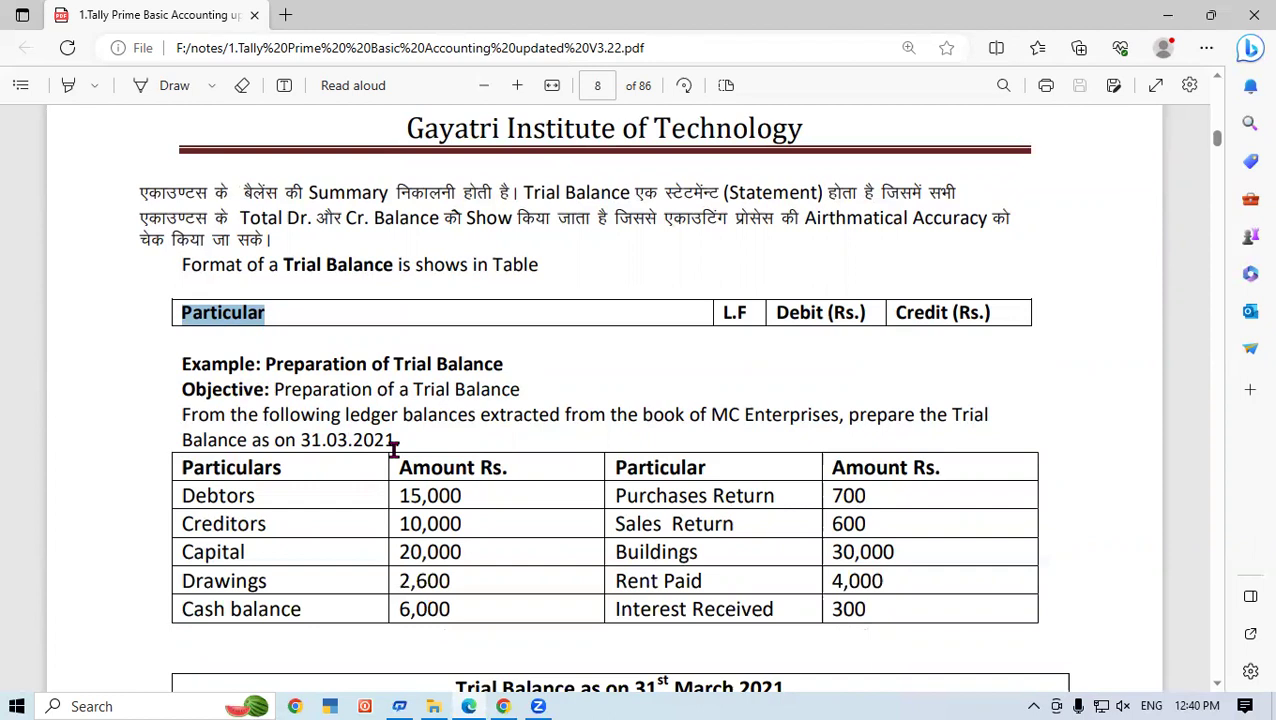
pyautogui.moveTo(321, 446); pyautogui.dragTo(396, 424)
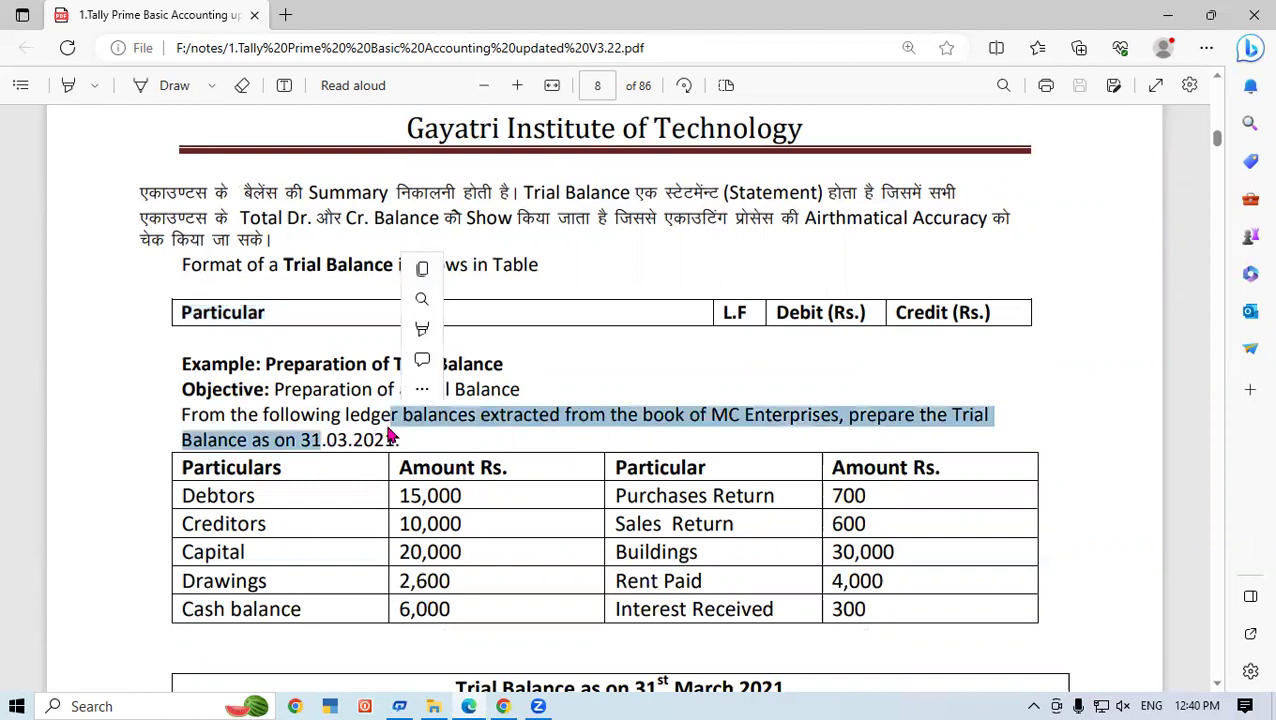
pyautogui.click(564, 508)
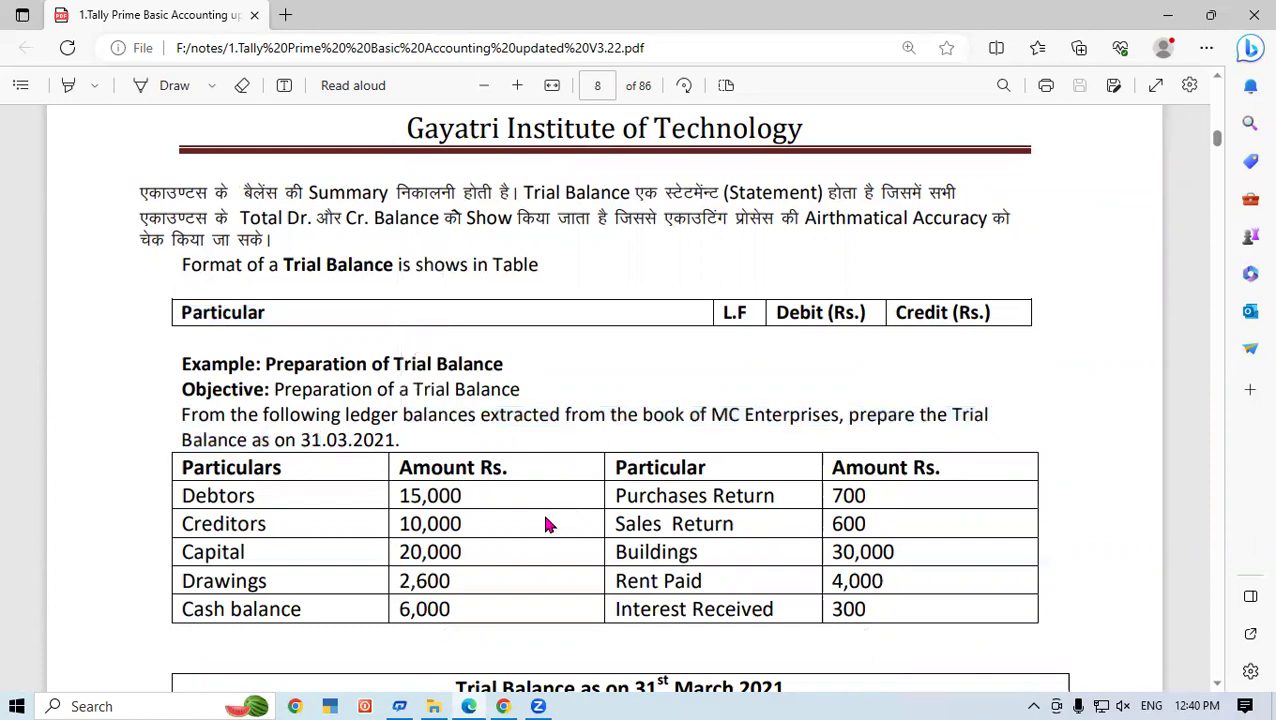
pyautogui.scroll(1, 544, 519)
pyautogui.scroll(-1, 532, 528)
pyautogui.scroll(-2, 537, 554)
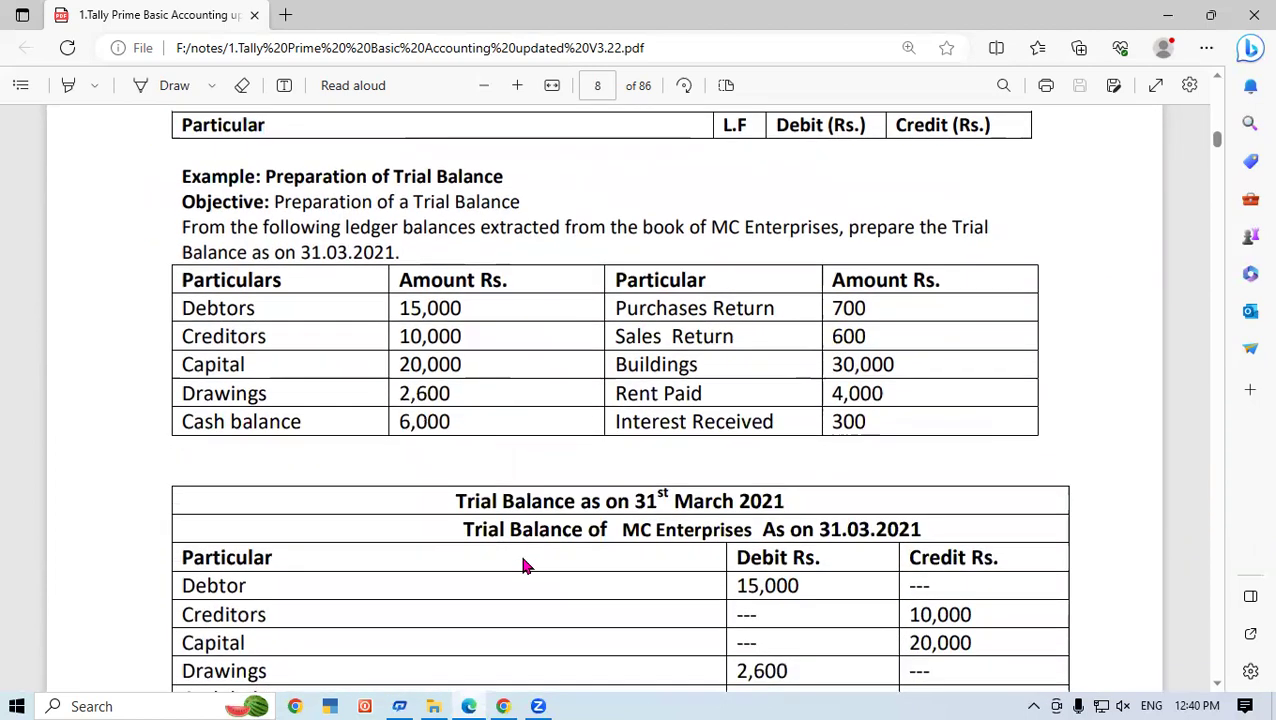
# - Examine the MC Enterprises Trial Balance as on 31st March 2021, selecting its title and text around the Bank balance row
pyautogui.scroll(-1, 310, 518)
pyautogui.scroll(-1, 420, 497)
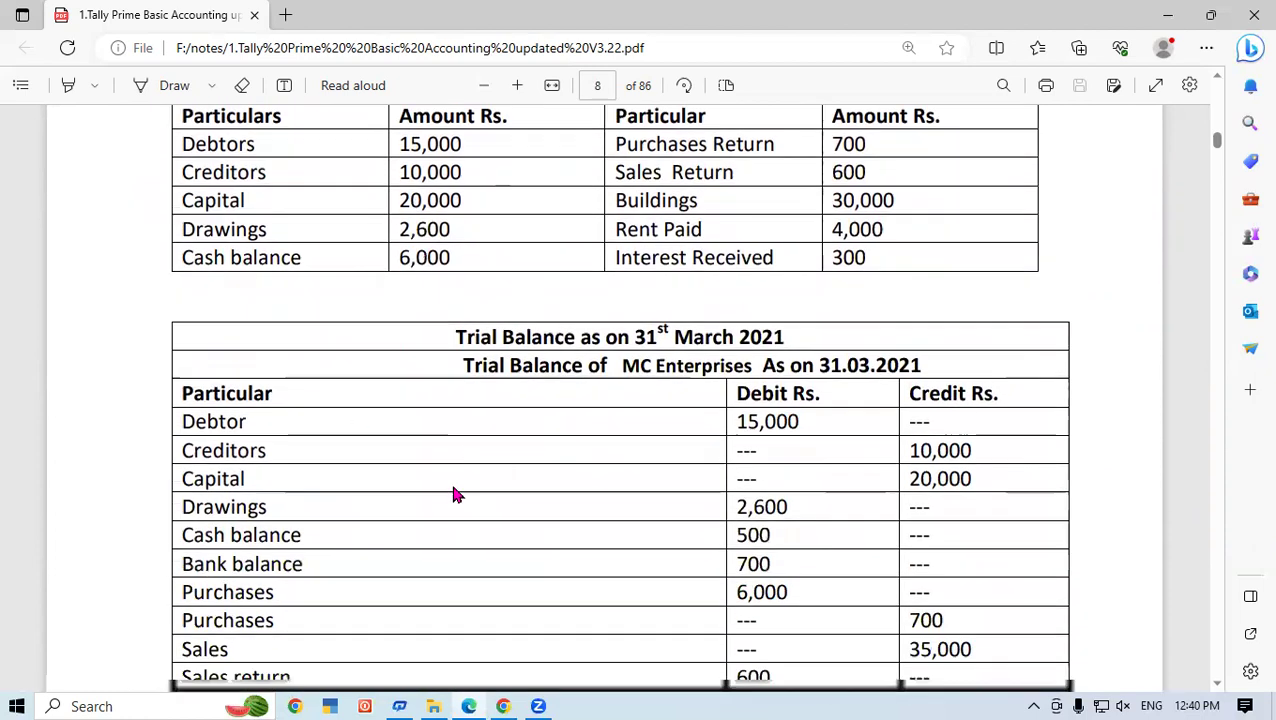
pyautogui.moveTo(457, 310); pyautogui.dragTo(632, 344)
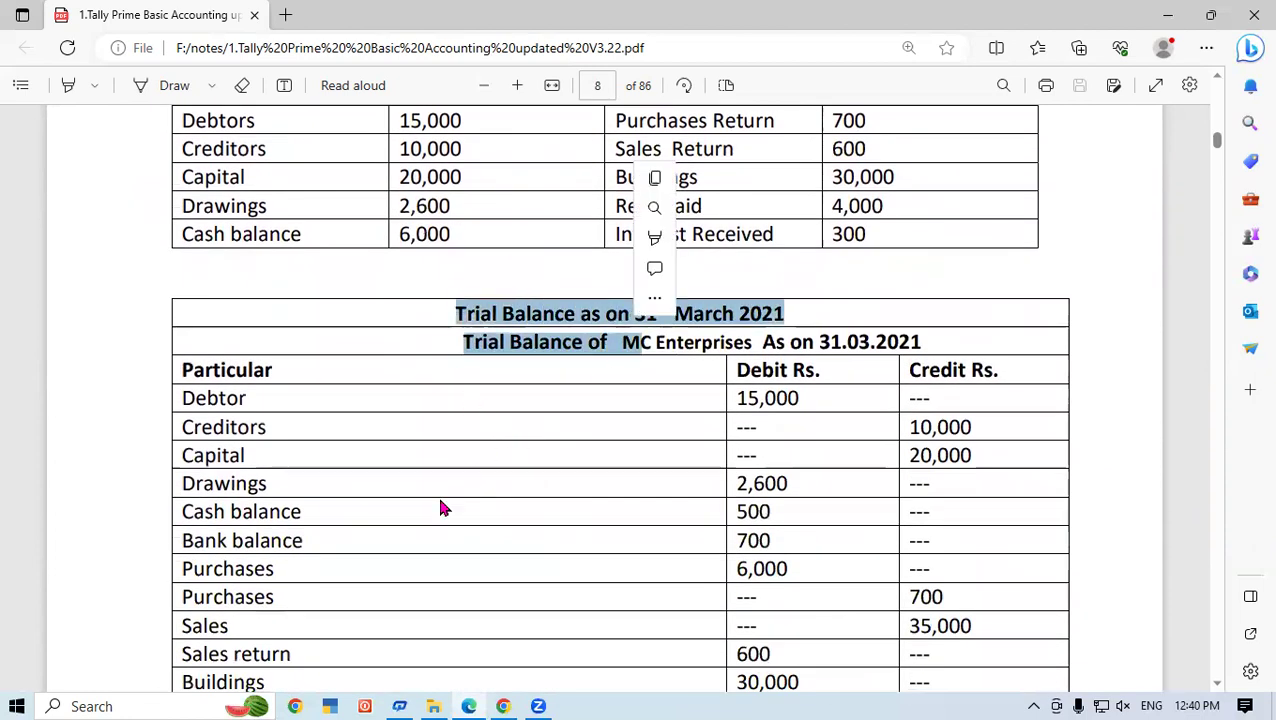
pyautogui.scroll(-2, 441, 507)
pyautogui.scroll(1, 405, 528)
pyautogui.scroll(1, 405, 528)
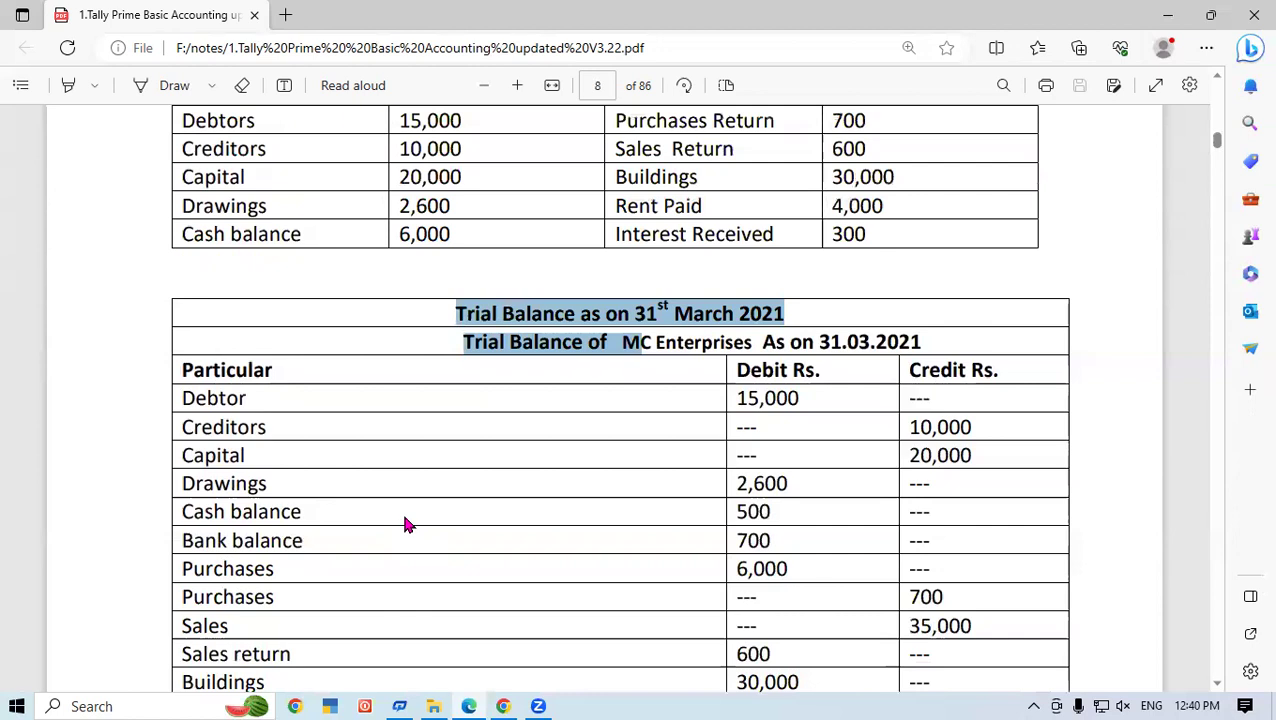
pyautogui.scroll(-1, 404, 524)
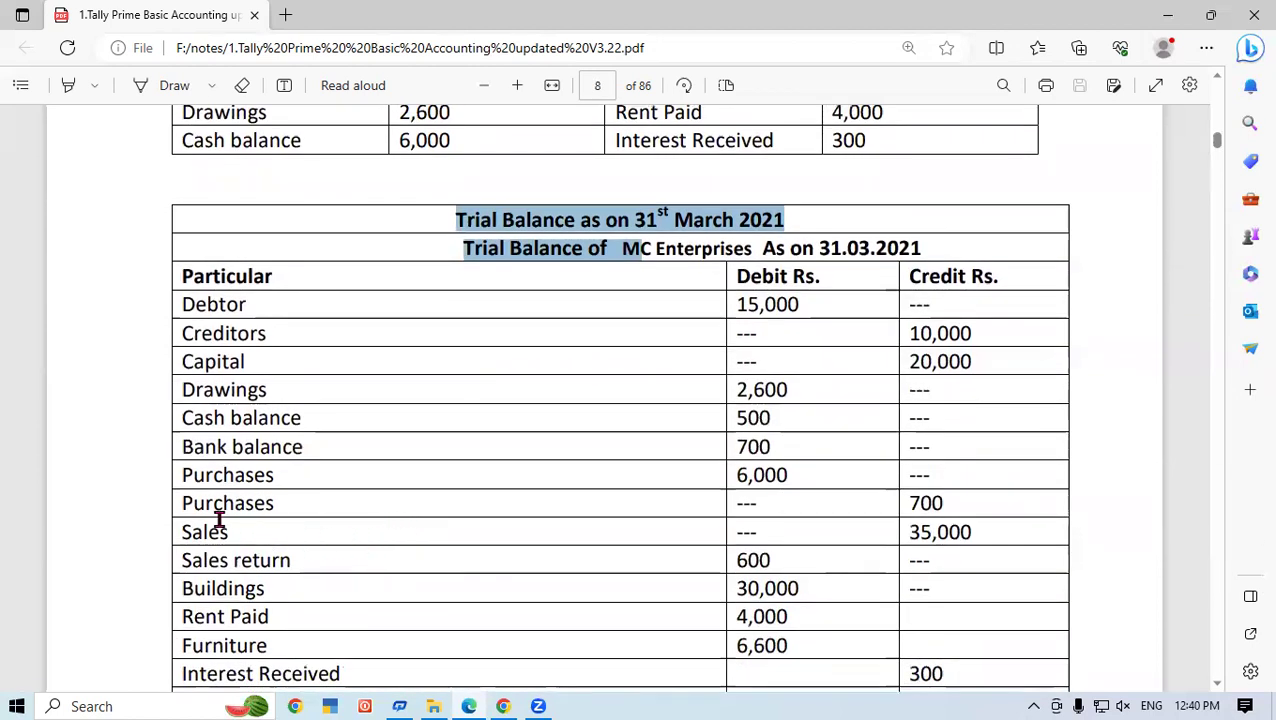
pyautogui.moveTo(186, 474); pyautogui.dragTo(292, 448)
# - Compare the Drawings, Cash balance and Capital entries in the ledger balances table with the prepared Trial Balance
pyautogui.scroll(4, 483, 494)
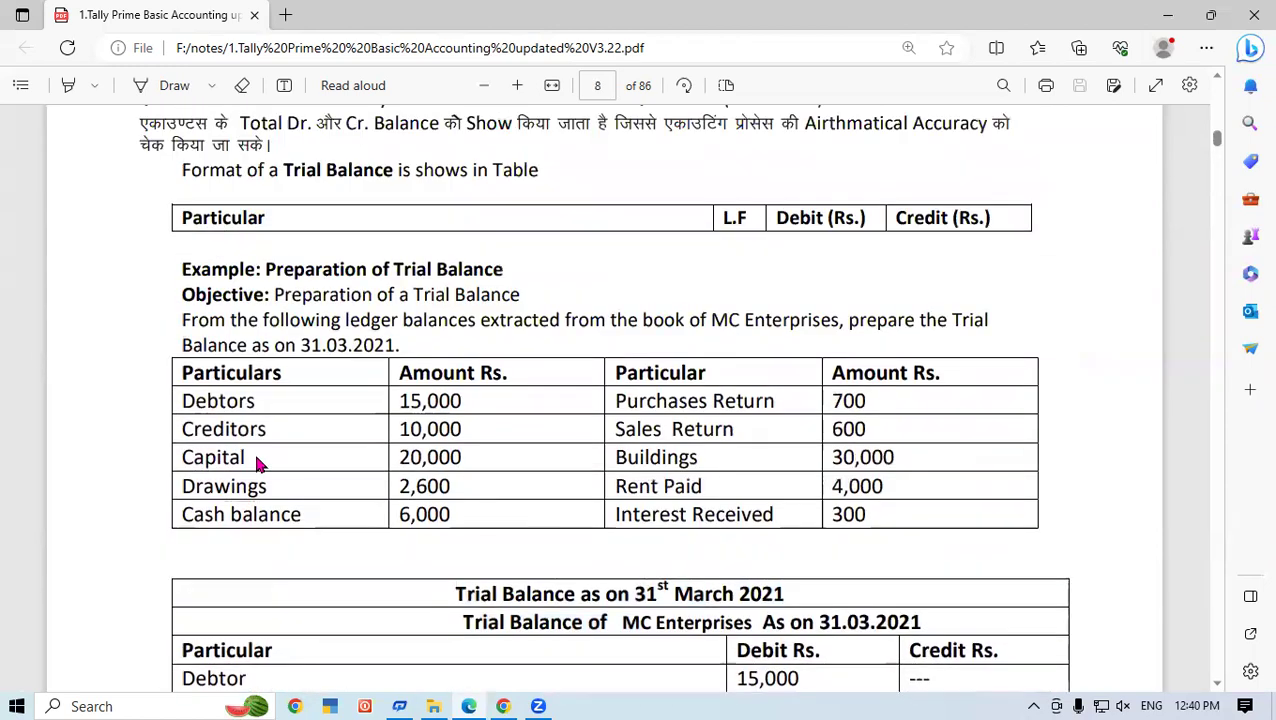
pyautogui.scroll(-2, 560, 456)
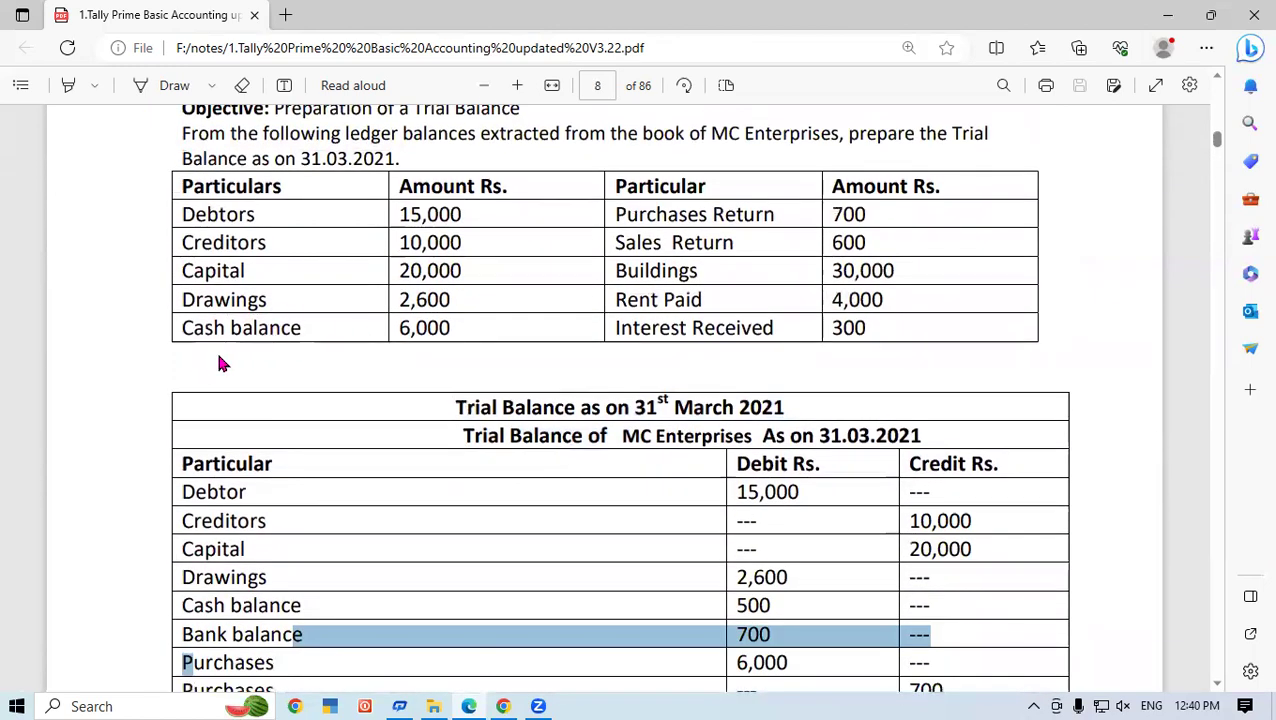
pyautogui.moveTo(262, 300); pyautogui.dragTo(344, 328)
pyautogui.scroll(-2, 342, 382)
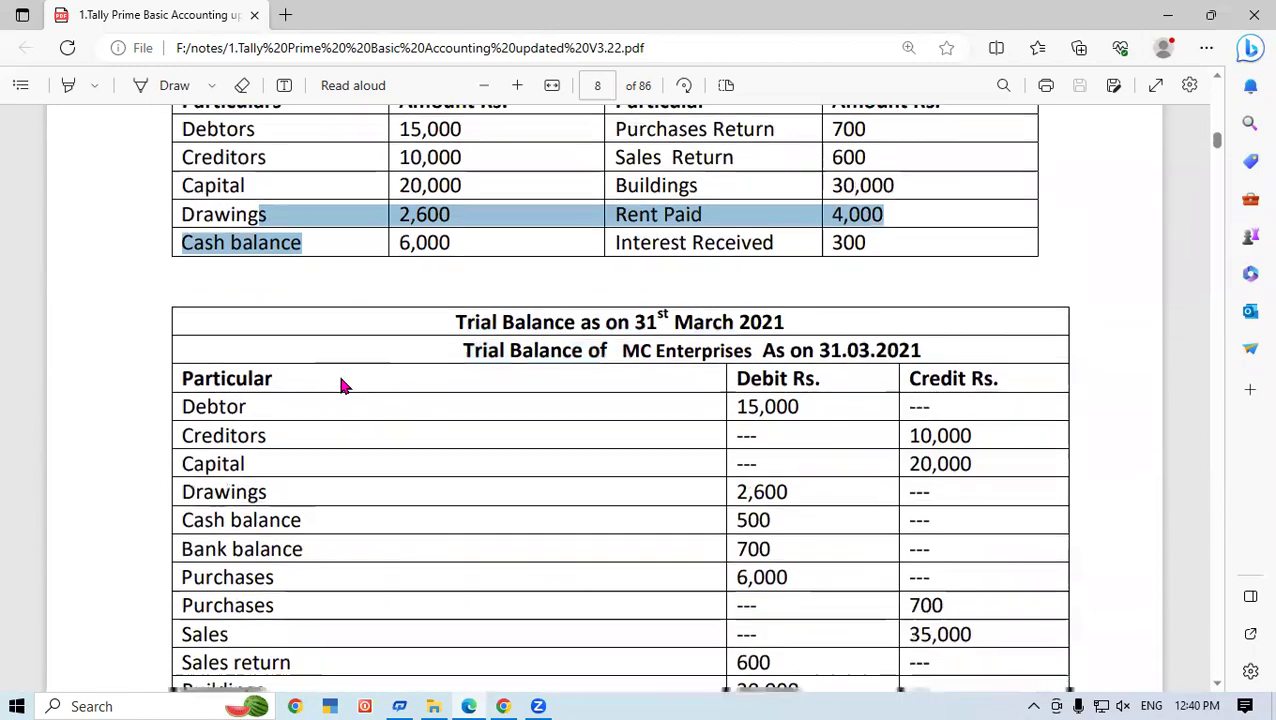
pyautogui.scroll(3, 420, 641)
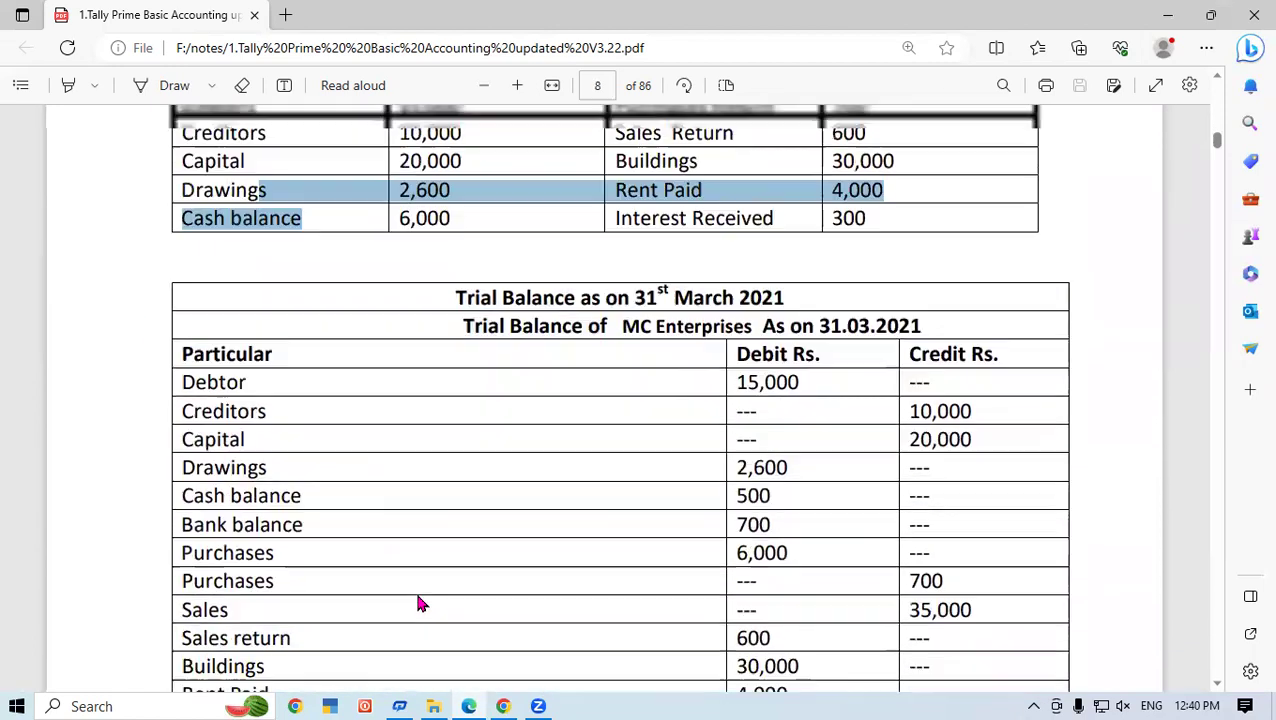
pyautogui.click(200, 358)
pyautogui.moveTo(200, 358); pyautogui.dragTo(251, 362)
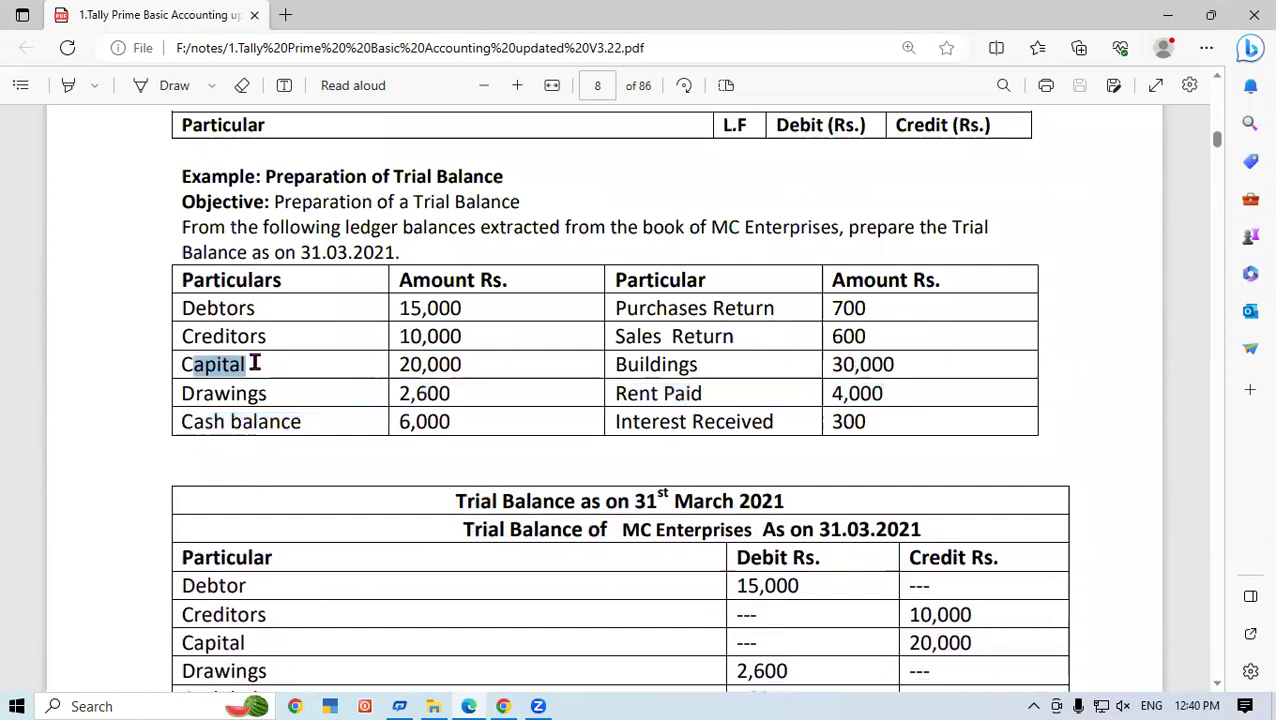
# - Compare the Purchases rows in the Trial Balance with the Purchases Return entry in the ledger balances table
pyautogui.scroll(-2, 288, 441)
pyautogui.scroll(-3, 251, 552)
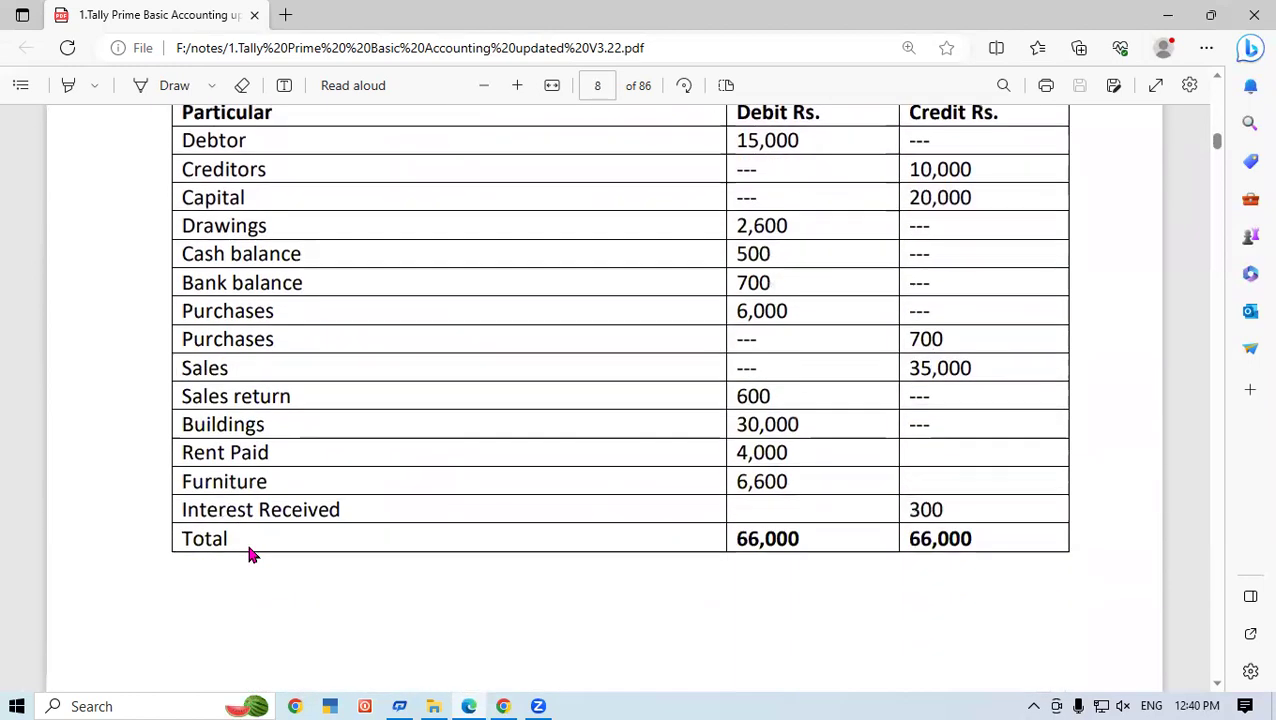
pyautogui.moveTo(203, 332); pyautogui.dragTo(943, 337)
pyautogui.scroll(4, 578, 410)
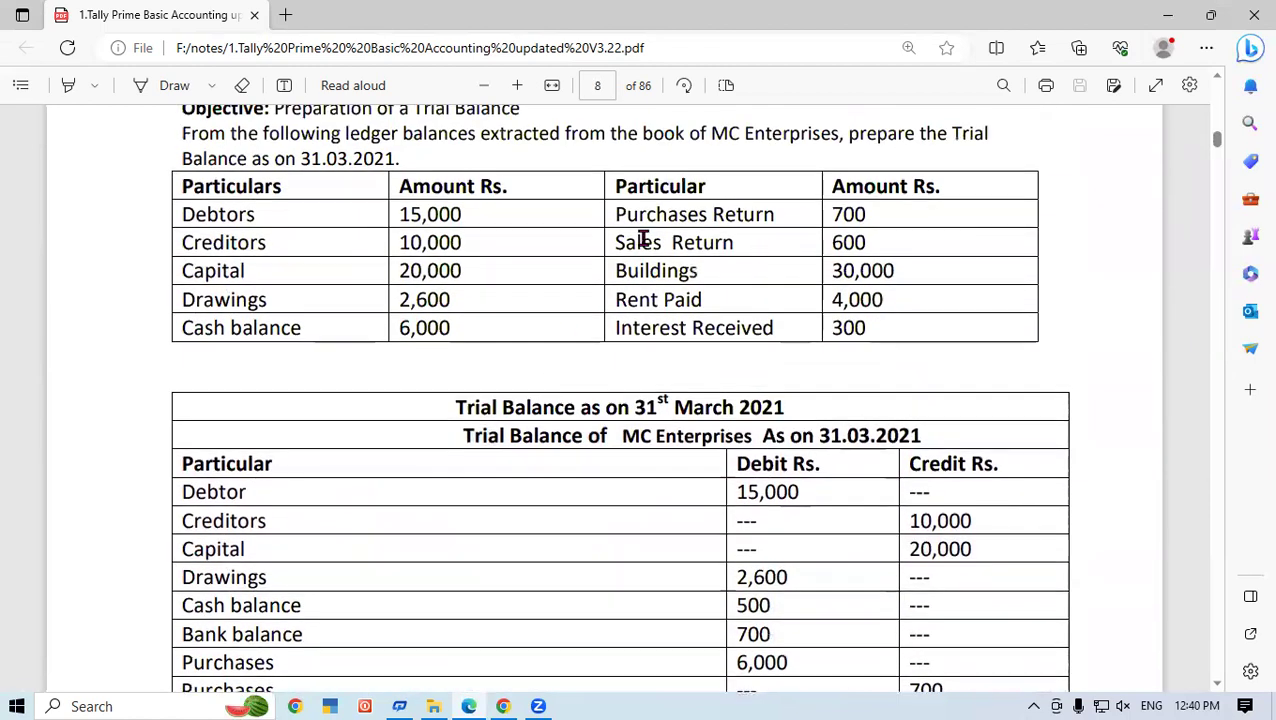
pyautogui.moveTo(641, 214); pyautogui.dragTo(707, 216)
pyautogui.scroll(-1, 520, 428)
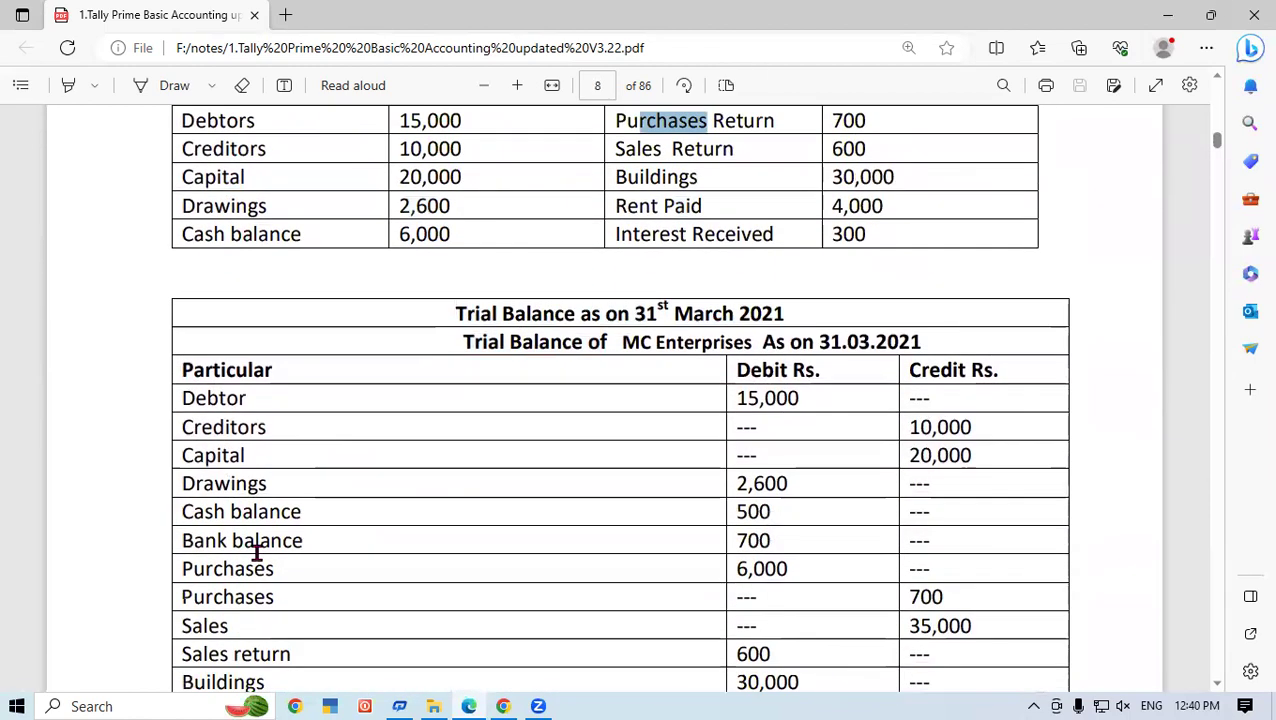
pyautogui.moveTo(245, 570); pyautogui.dragTo(786, 570)
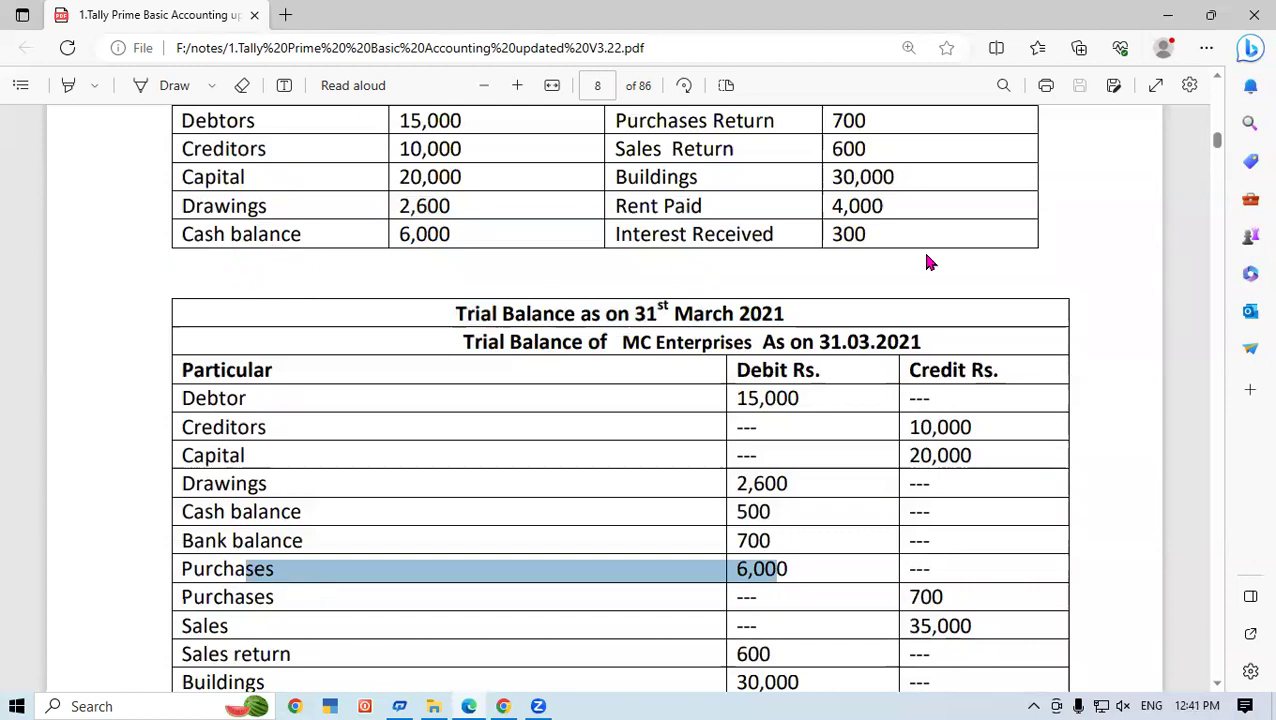
pyautogui.scroll(-2, 921, 262)
pyautogui.scroll(3, 905, 264)
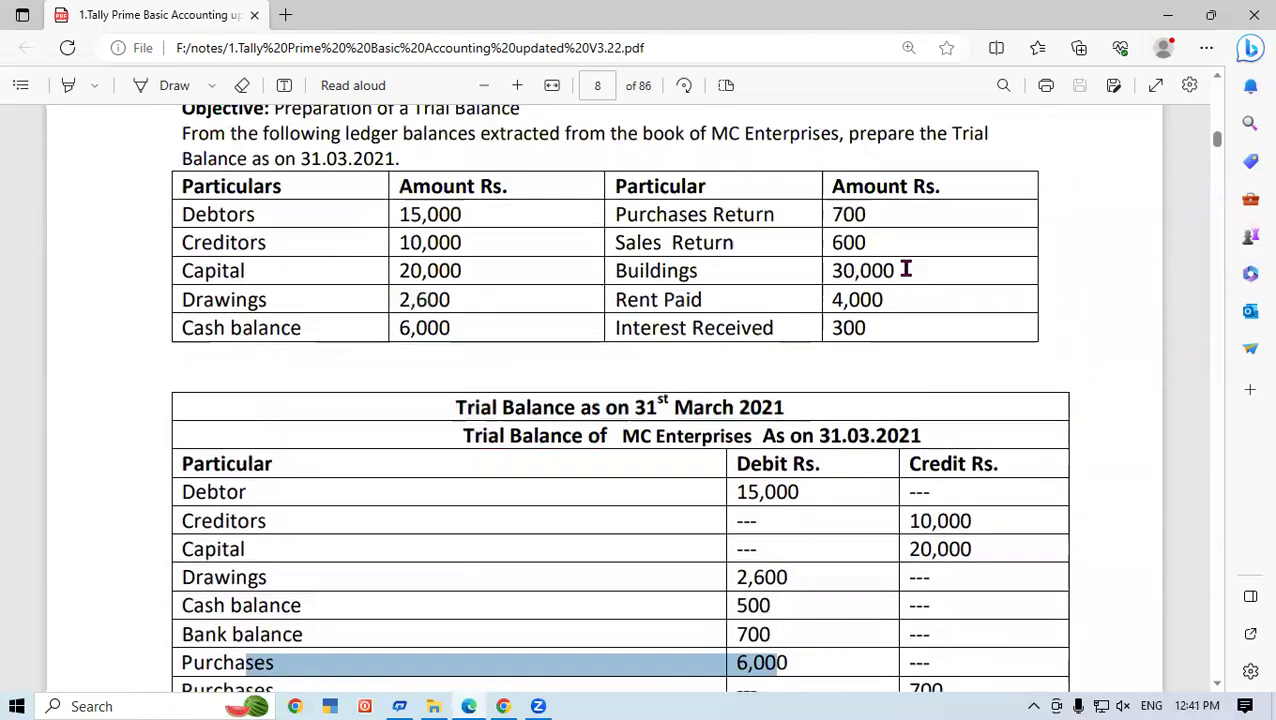
pyautogui.scroll(3, 724, 378)
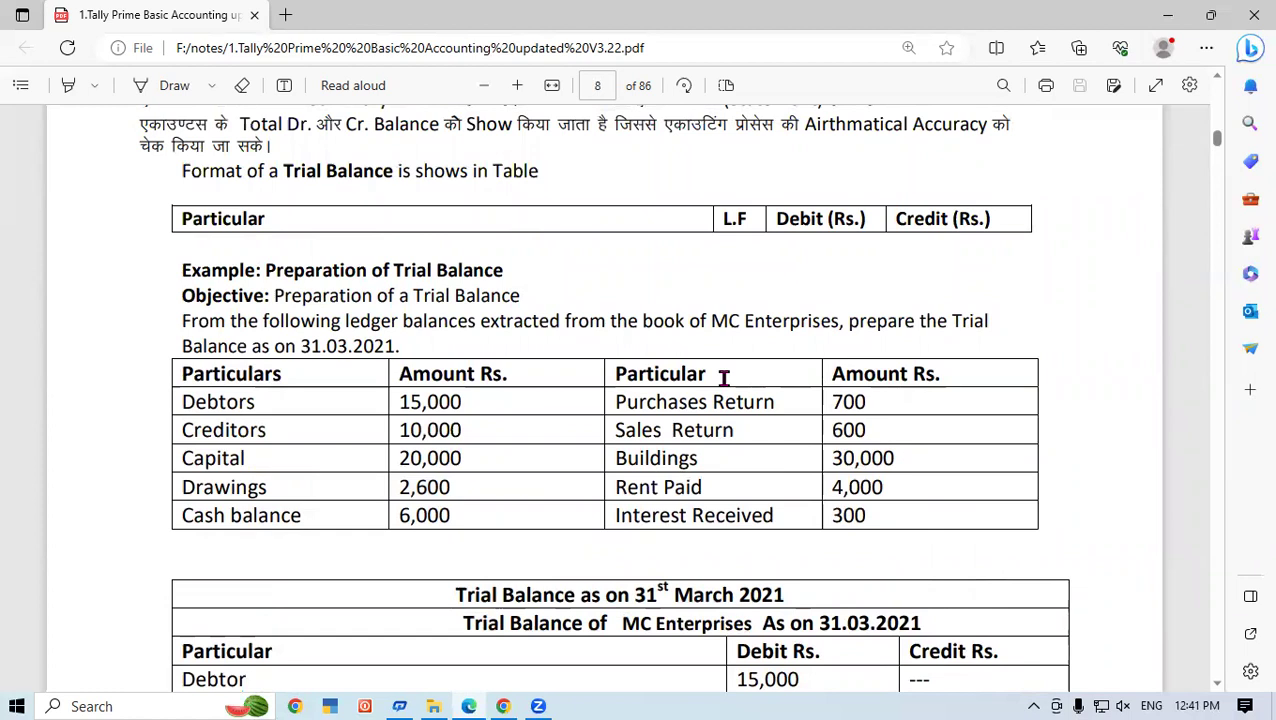
# - Launch Excel and create a blank workbook
pyautogui.press('super+r')
pyautogui.write('exce')
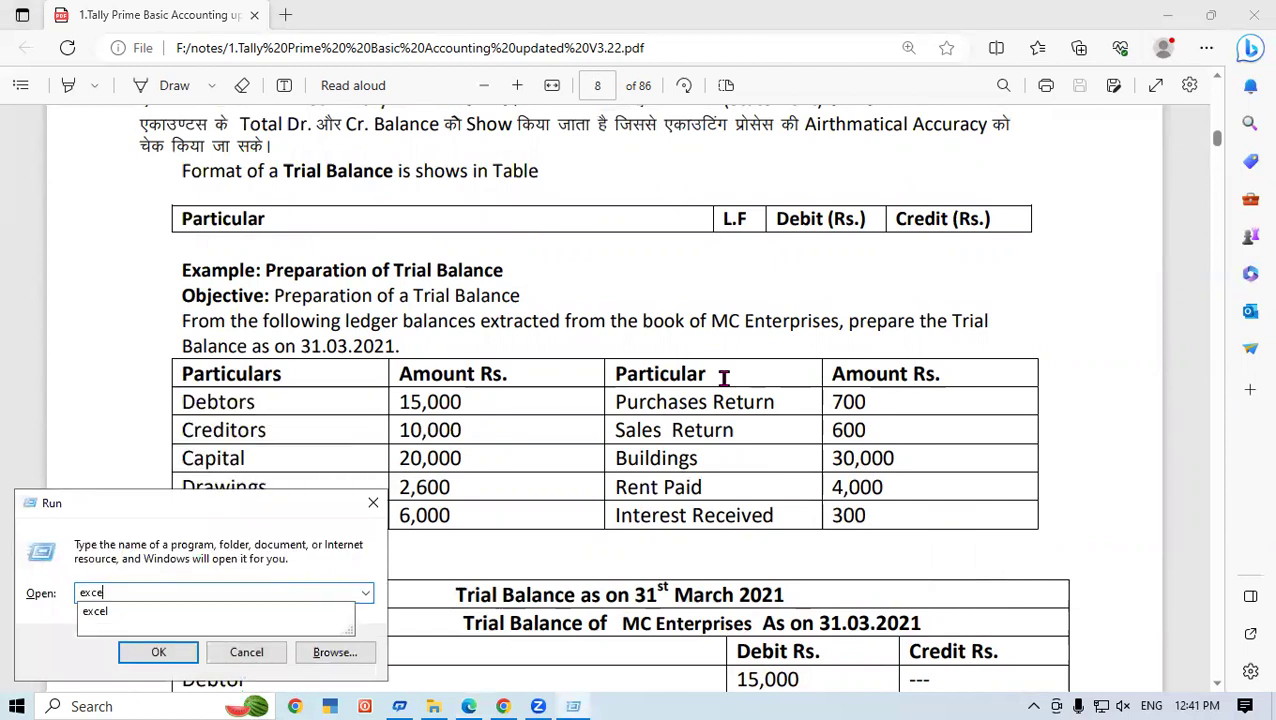
pyautogui.write('l')
pyautogui.press('Return')
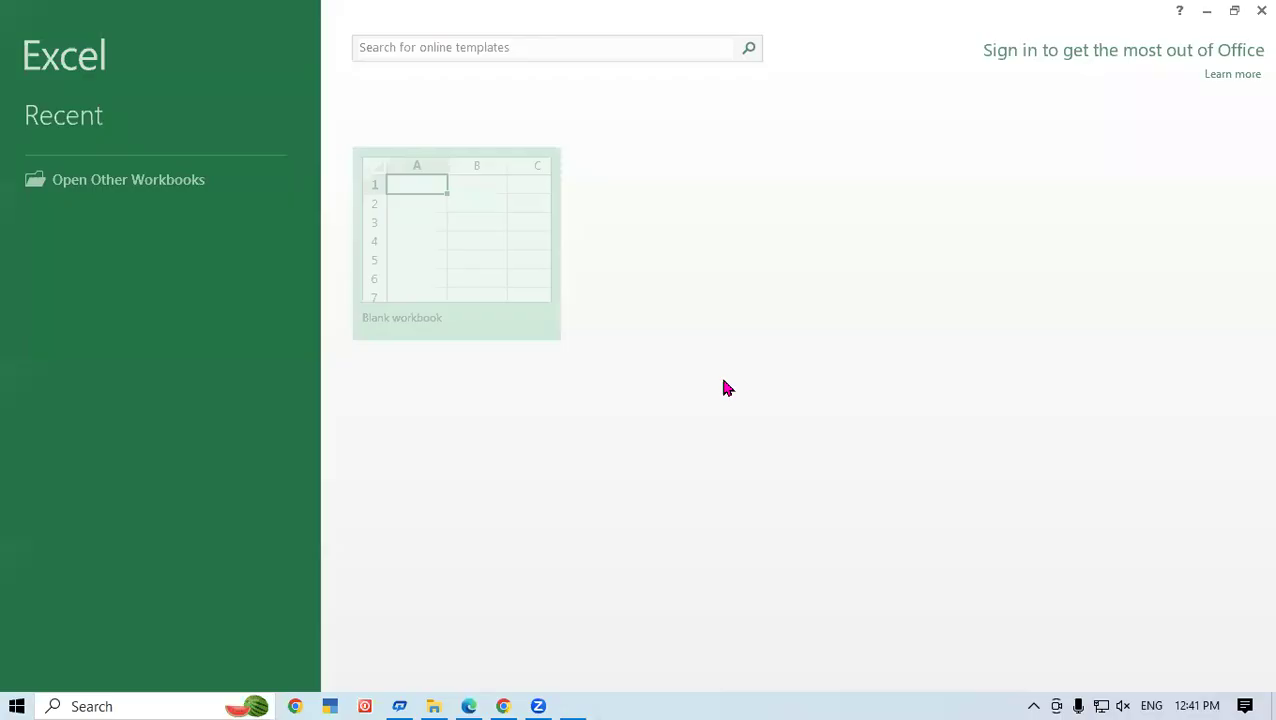
pyautogui.click(421, 274)
pyautogui.click(433, 307)
# - Merge and center the cell range F2:P5 for the sheet title
pyautogui.moveTo(355, 228); pyautogui.dragTo(935, 273)
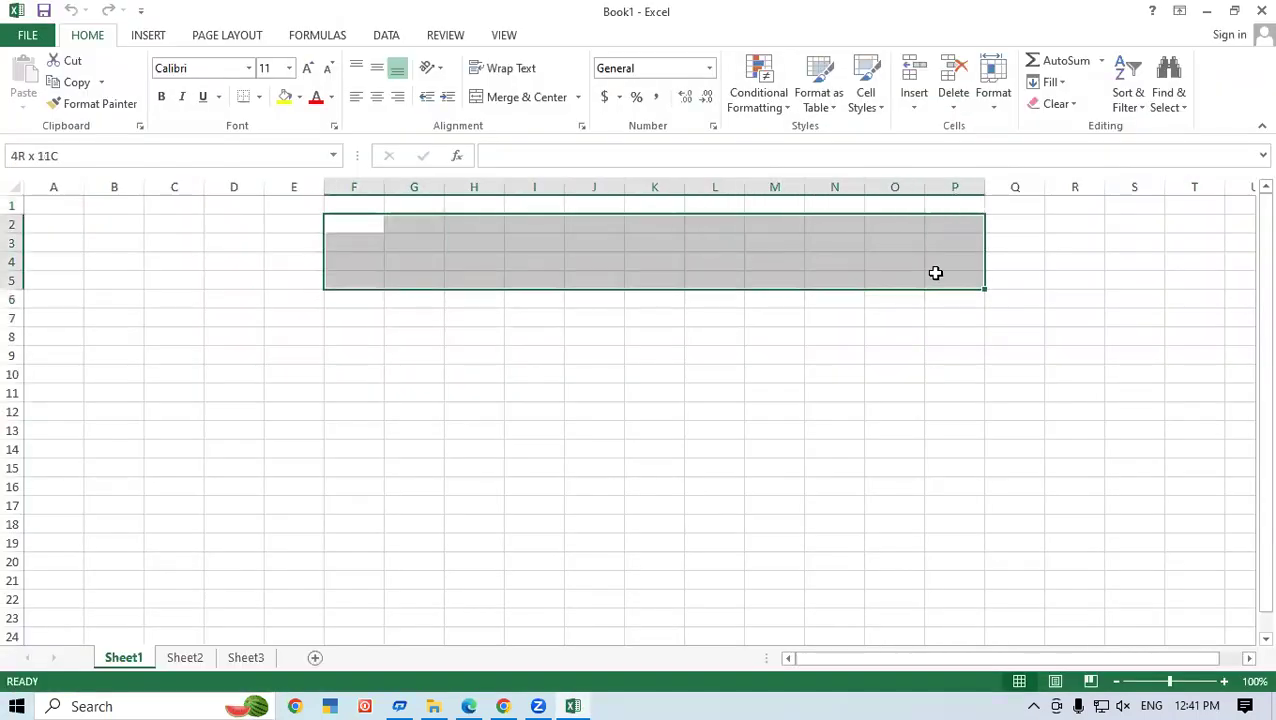
pyautogui.click(490, 97)
pyautogui.click(521, 409)
# - Enter the title "Trial Balance MC Enterprises" in the merged cell F2
pyautogui.doubleClick(581, 262)
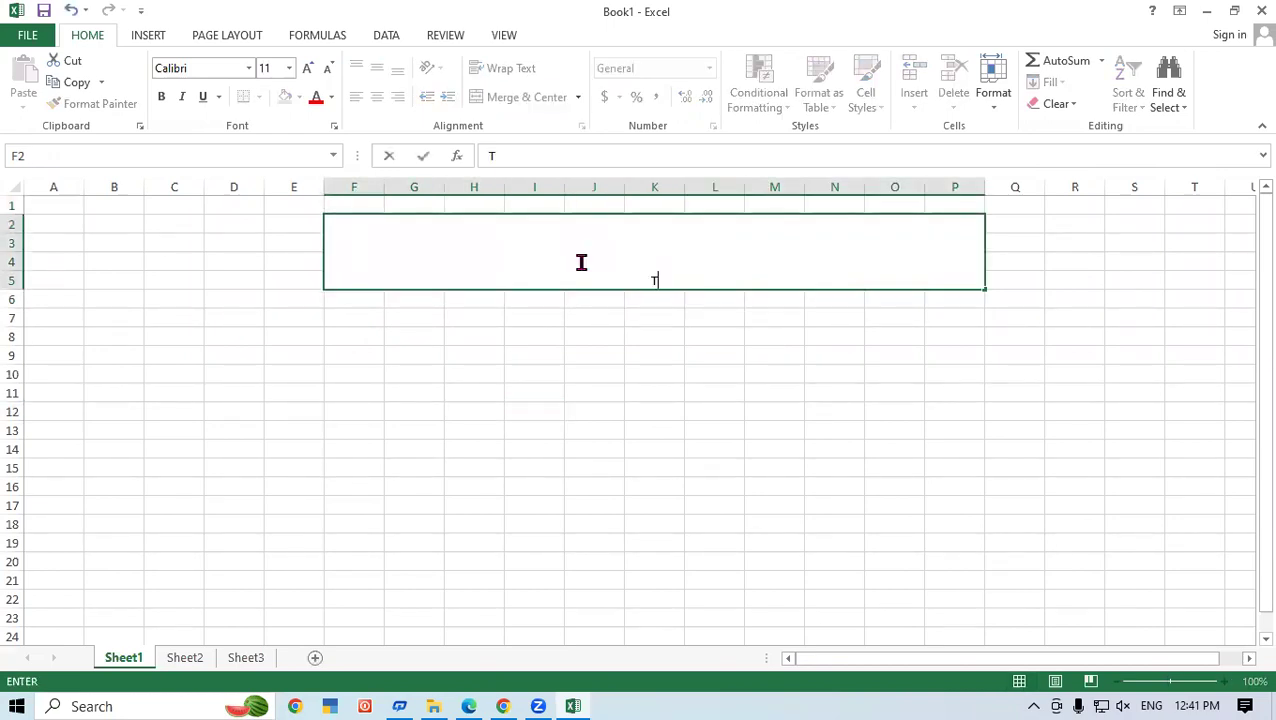
pyautogui.write('Trial Bala')
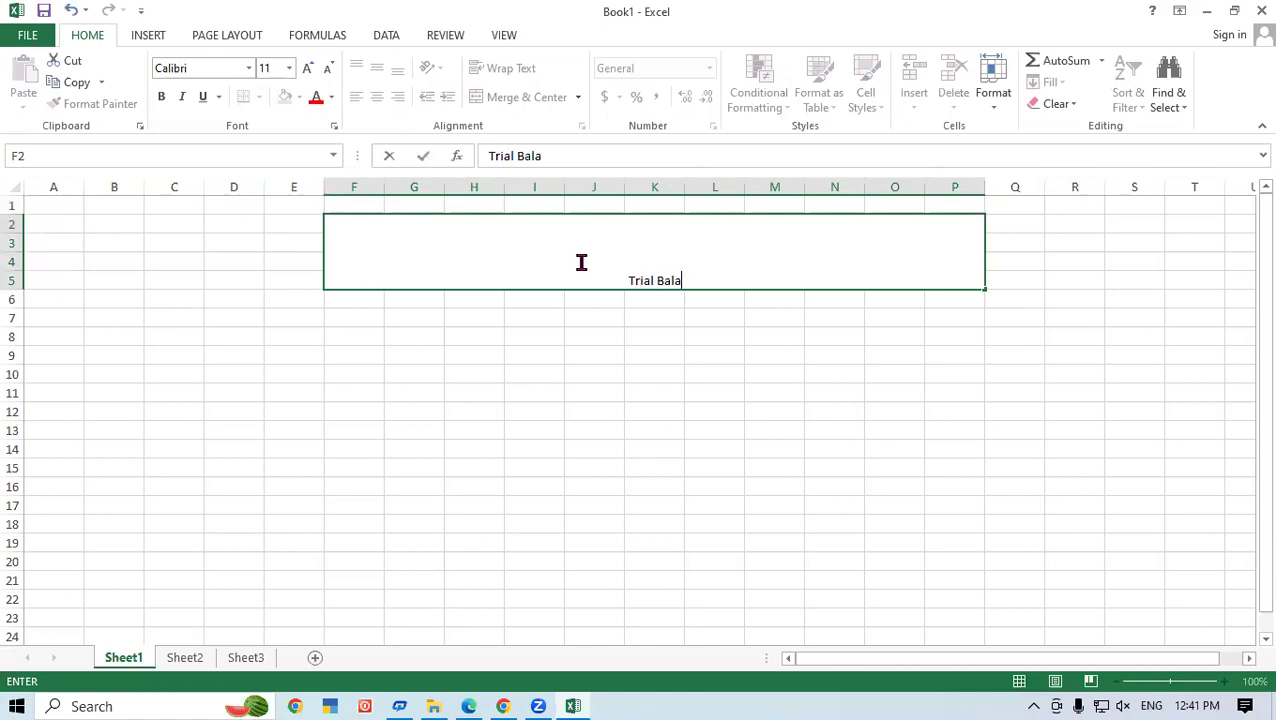
pyautogui.write('nce MC')
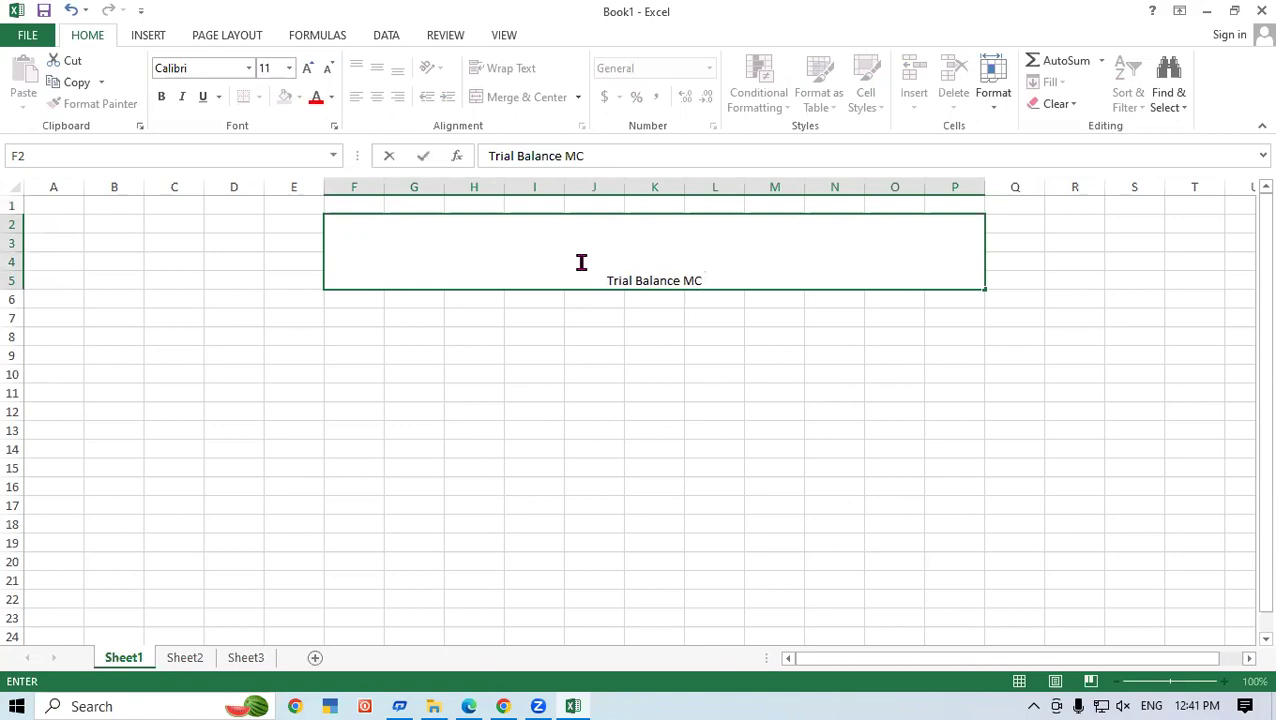
pyautogui.write(' Enter')
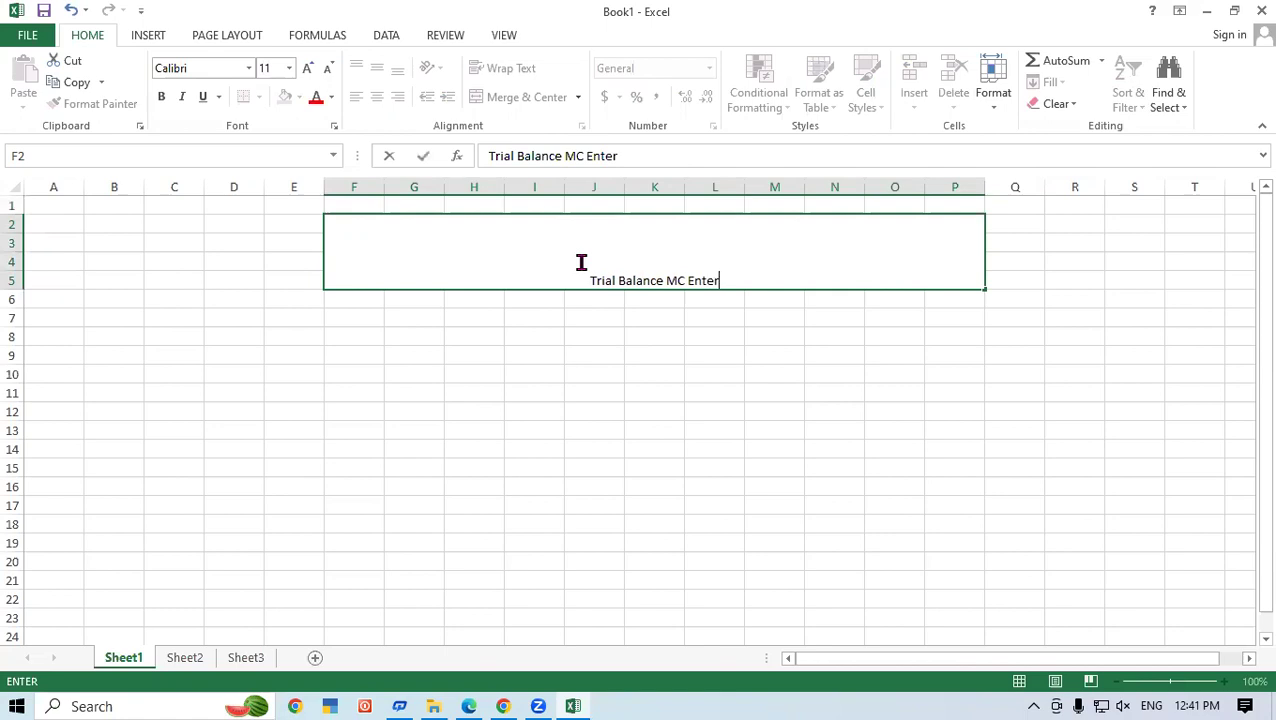
pyautogui.write('prise')
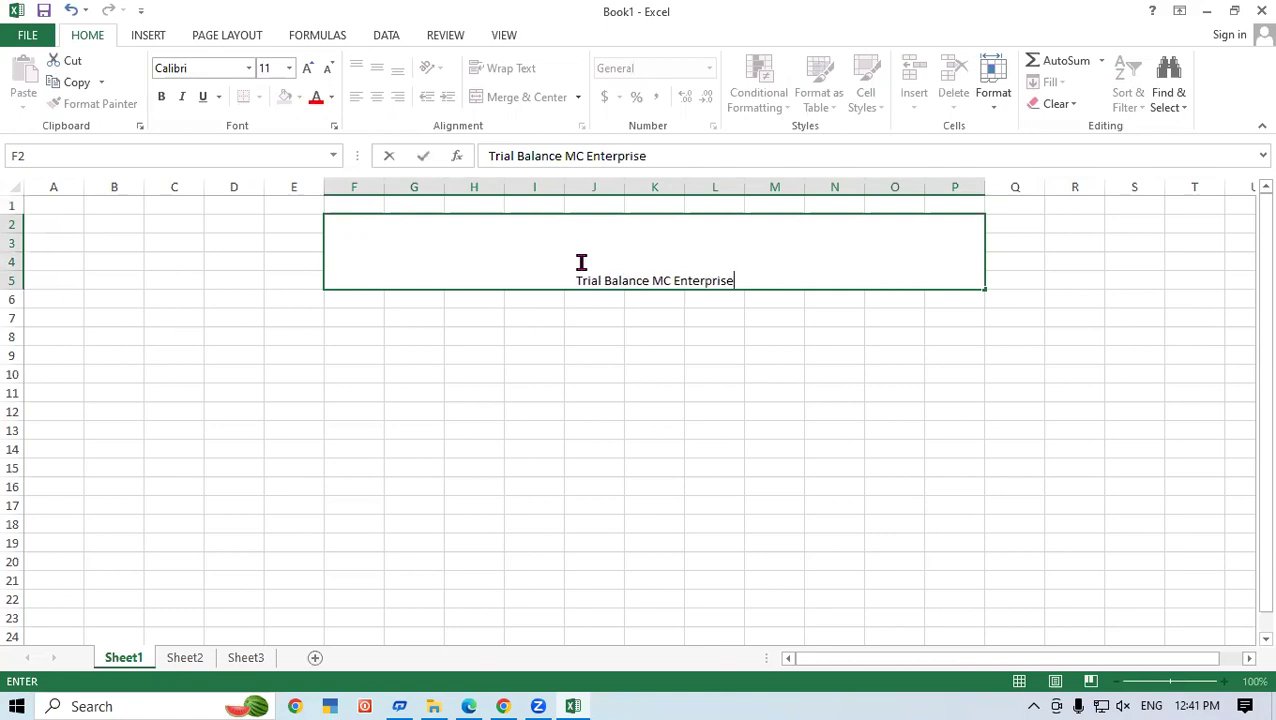
pyautogui.write('es')
pyautogui.press('BackSpace')
pyautogui.press('BackSpace')
pyautogui.write('s')
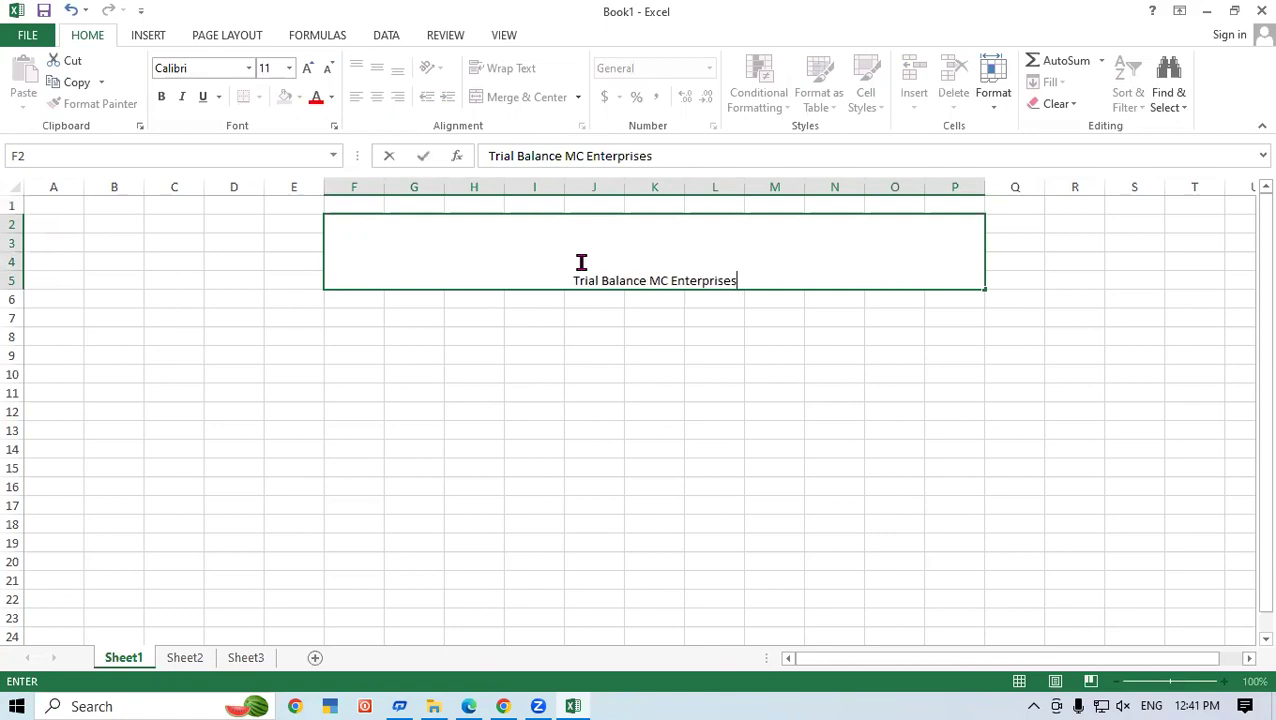
pyautogui.click(618, 376)
# - Enlarge the Trial Balance MC Enterprises title to font size 36 and make it bold
pyautogui.click(669, 265)
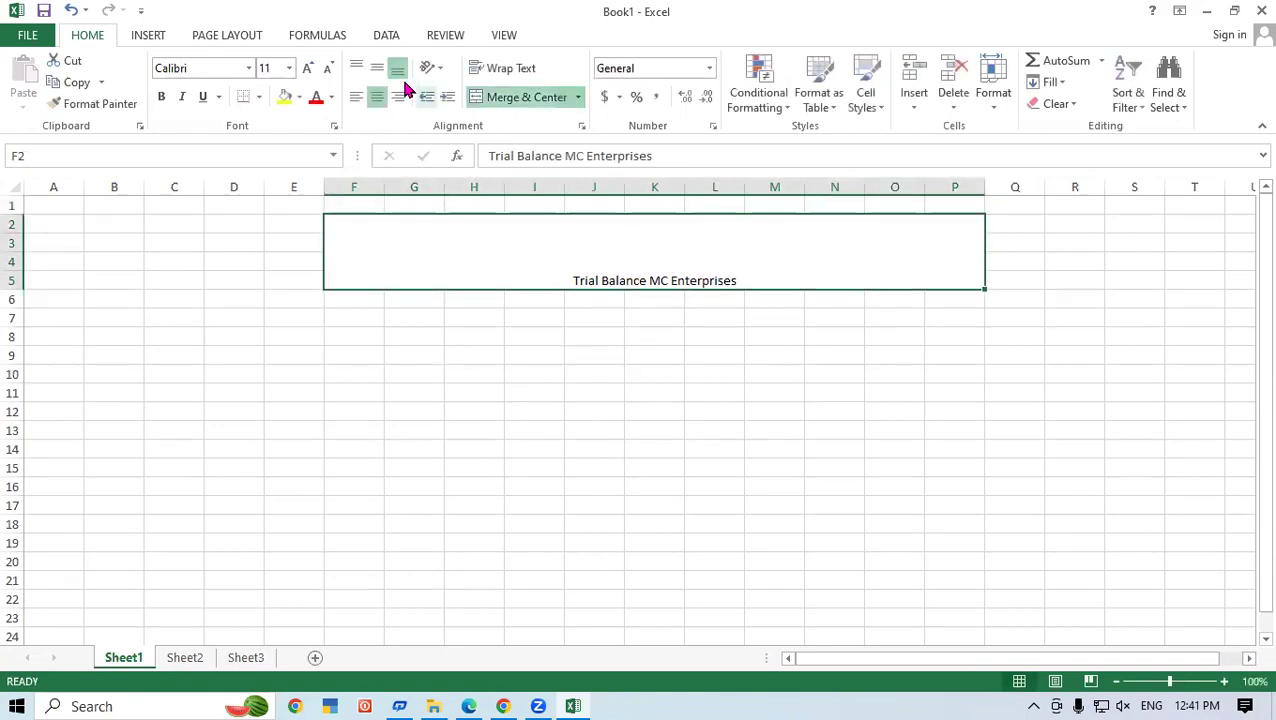
pyautogui.hotkey('ctrl', 'shift', '.')
pyautogui.hotkey('ctrl', 'shift', '.')
pyautogui.hotkey('ctrl', 'shift', '.')
pyautogui.hotkey('ctrl', 'shift', '.')
pyautogui.hotkey('ctrl', 'shift', '.')
pyautogui.hotkey('ctrl', 'shift', '.')
pyautogui.hotkey('ctrl', 'shift', '.')
pyautogui.hotkey('ctrl', 'shift', '.')
pyautogui.hotkey('ctrl', 'shift', '.')
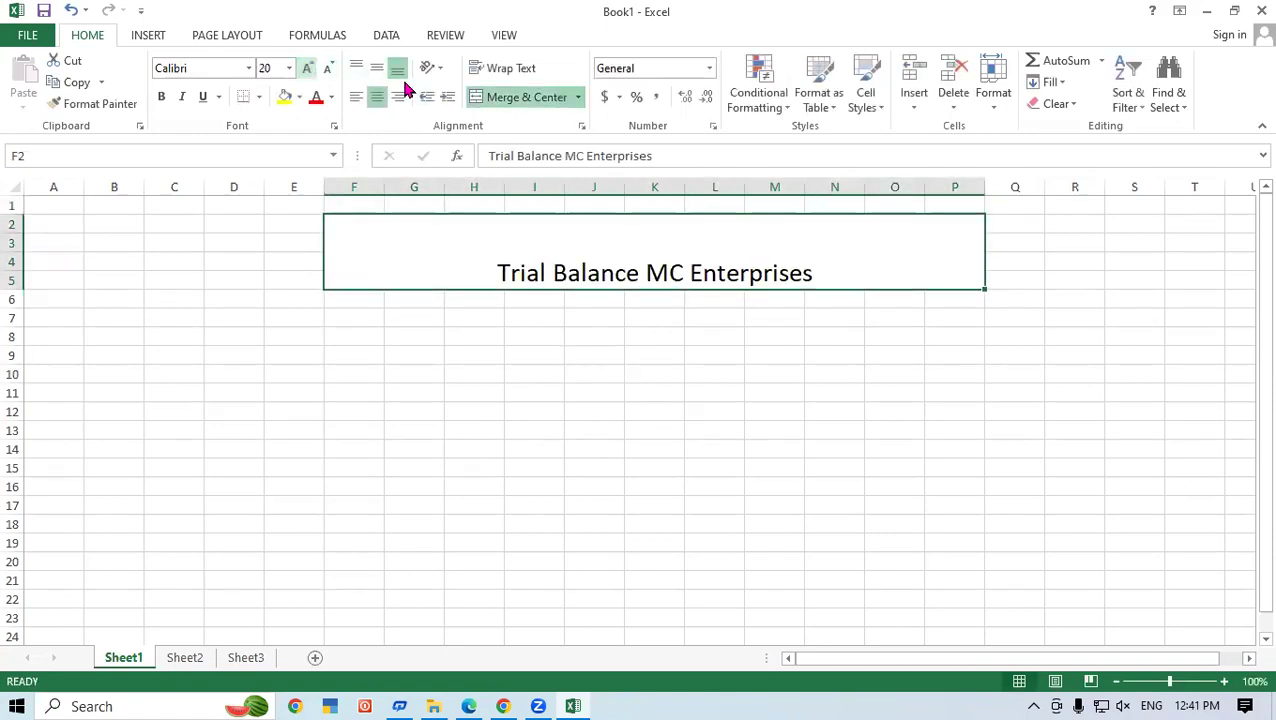
pyautogui.hotkey('ctrl', 'shift', '.')
pyautogui.click(356, 510)
pyautogui.click(387, 240)
pyautogui.click(307, 68)
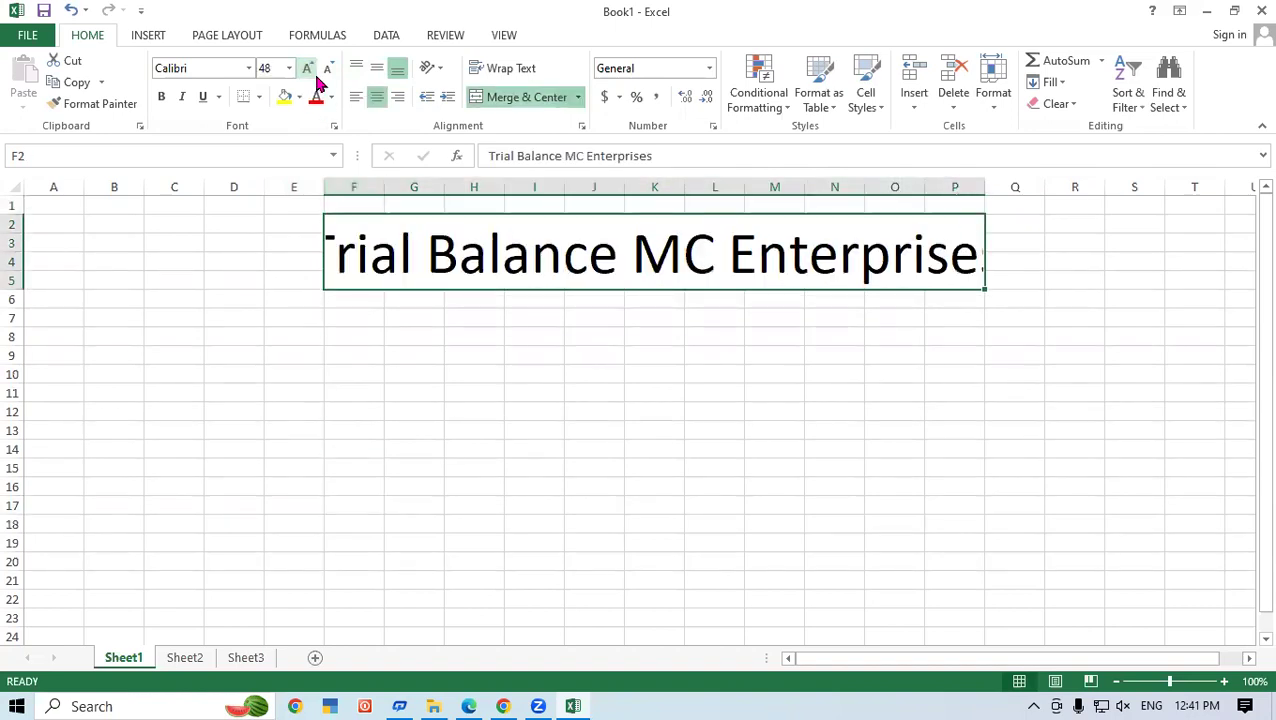
pyautogui.click(327, 68)
pyautogui.click(161, 96)
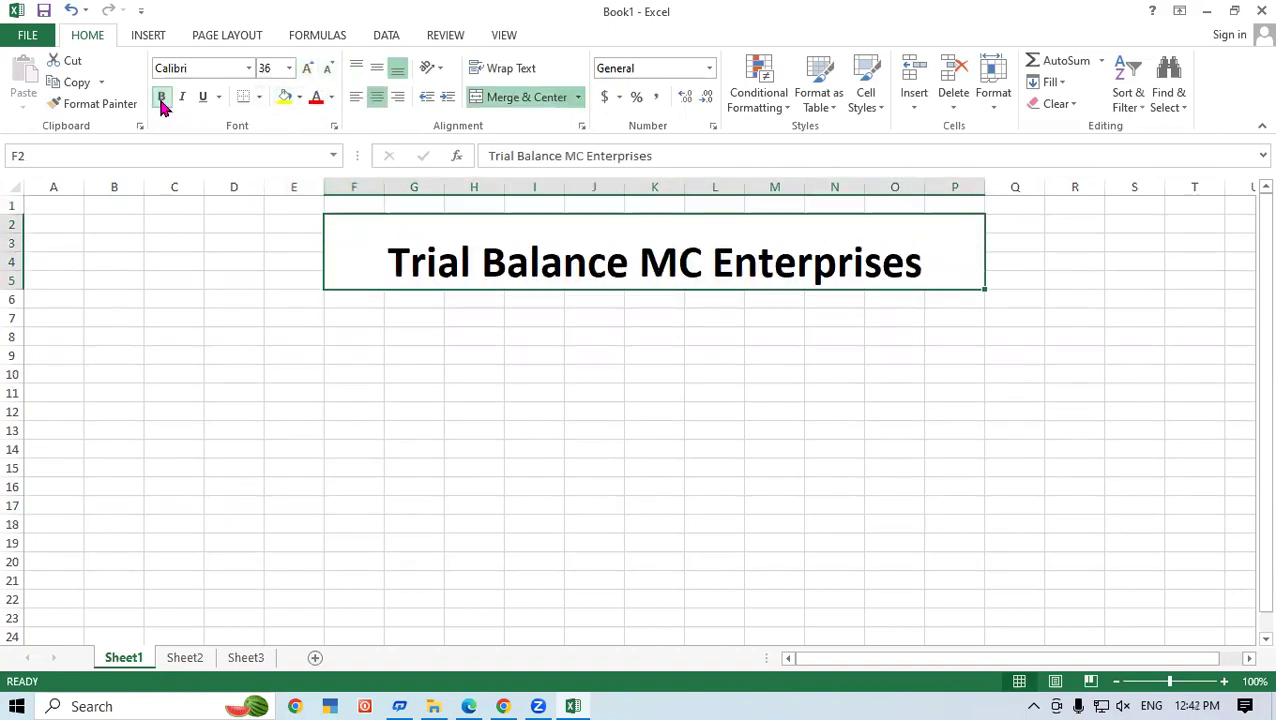
# - Fill the title cell with yellow and apply outside borders around it
pyautogui.click(287, 99)
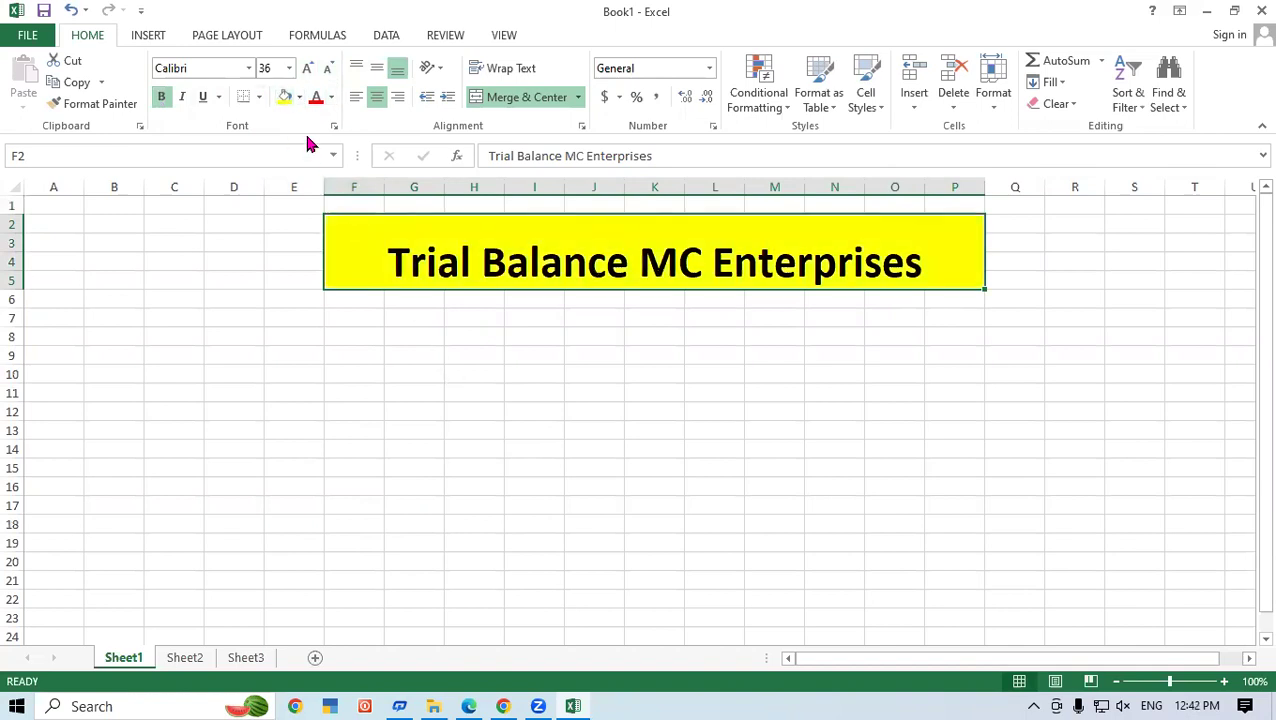
pyautogui.click(258, 97)
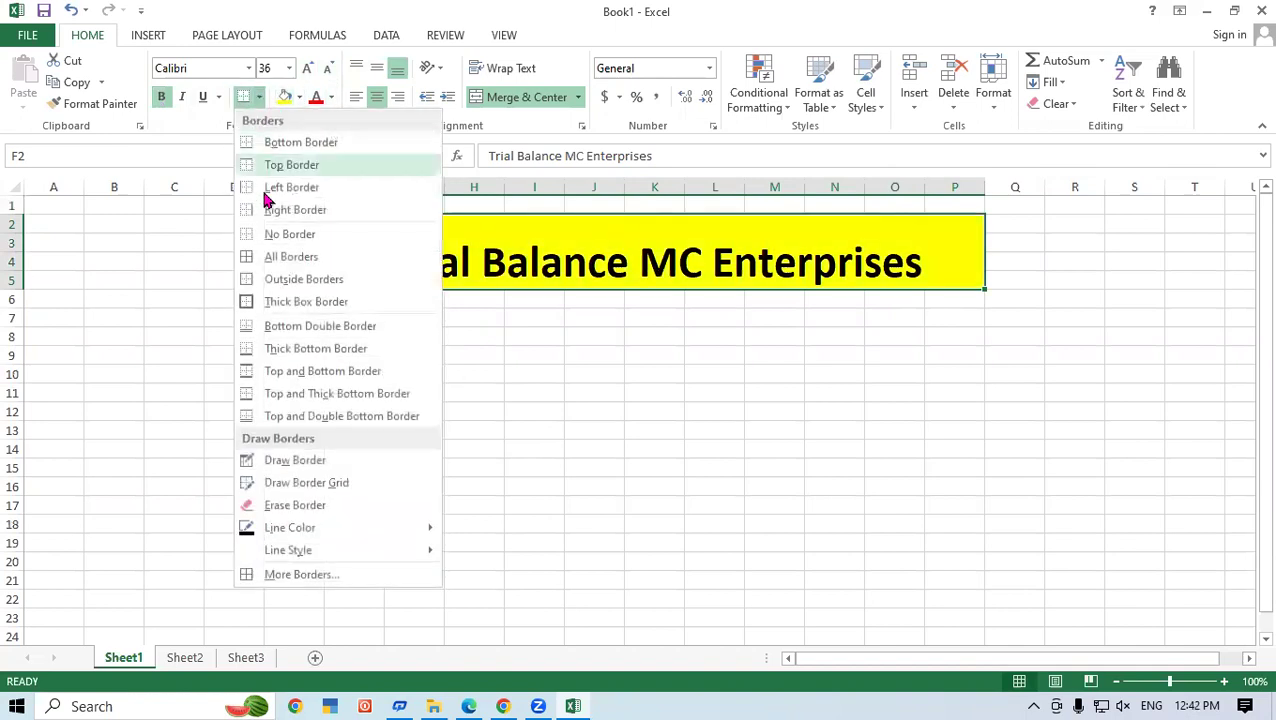
pyautogui.click(268, 285)
pyautogui.click(447, 415)
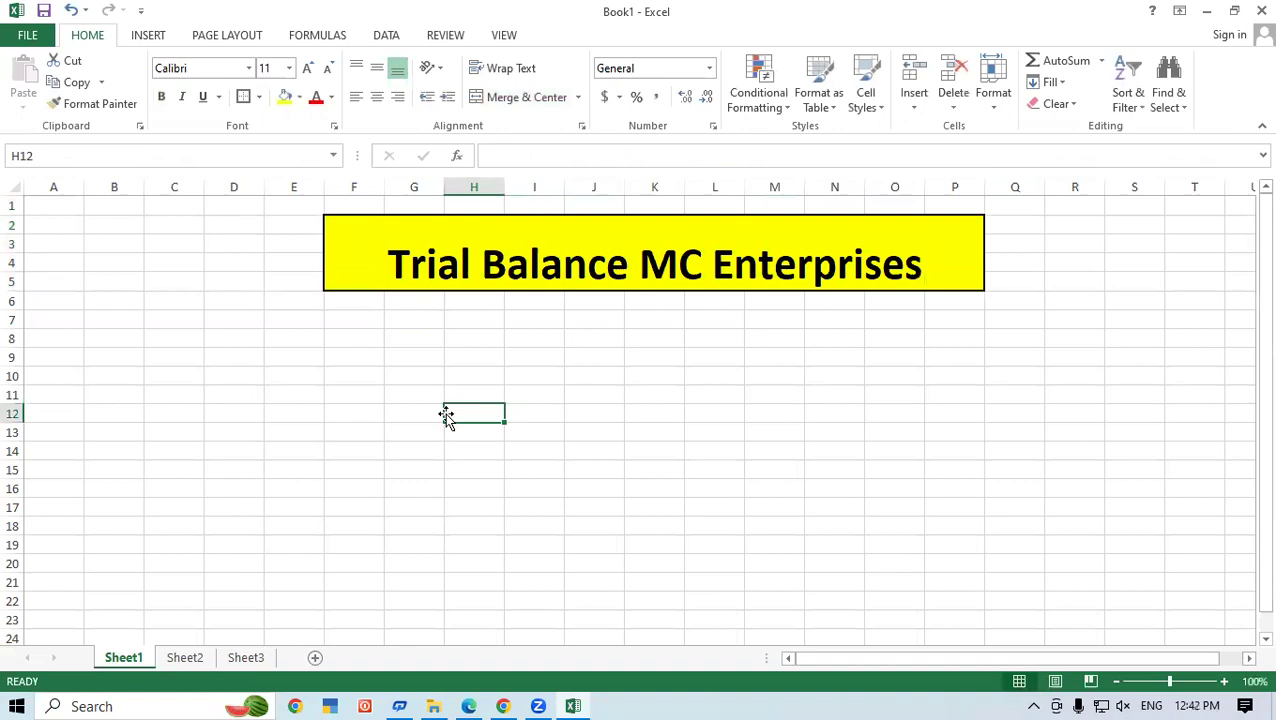
# - Middle-align the title text vertically in its merged cell
pyautogui.click(490, 250)
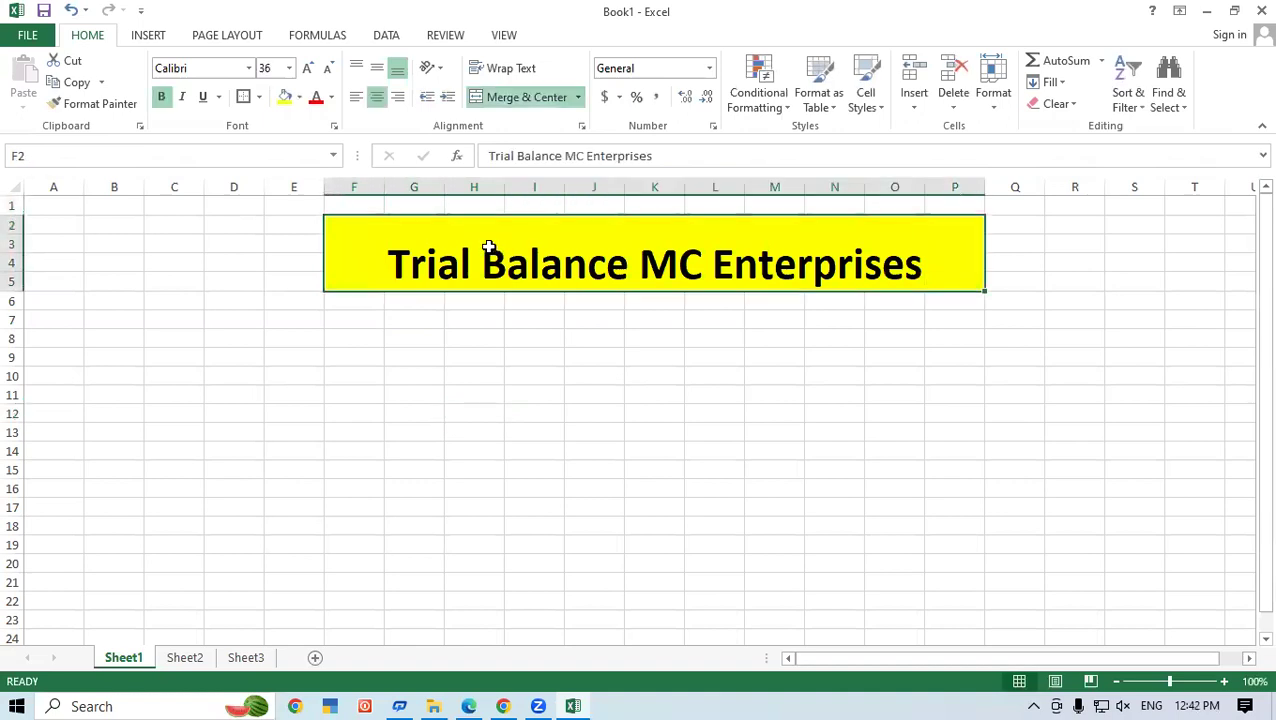
pyautogui.click(377, 67)
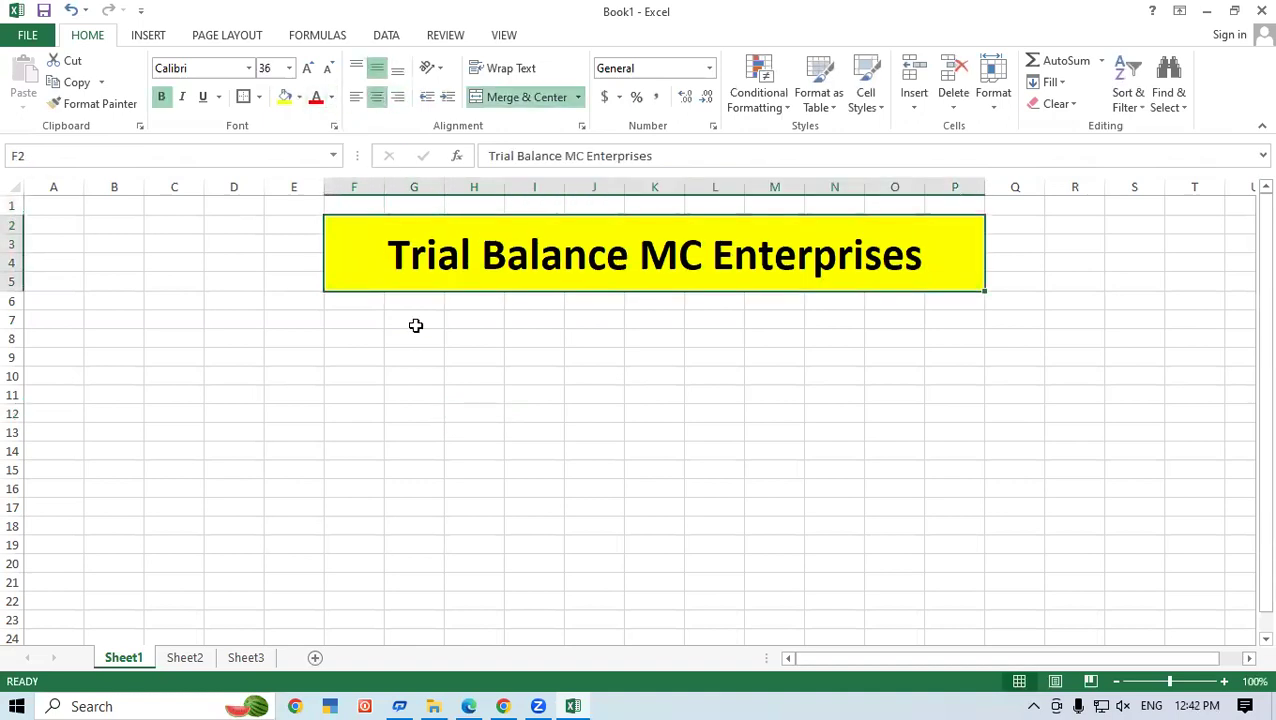
pyautogui.click(416, 330)
pyautogui.click(610, 489)
# - Merge the cell range E7:Q8 into one cell beneath the title, using Merge Cells
pyautogui.moveTo(293, 320); pyautogui.dragTo(1042, 337)
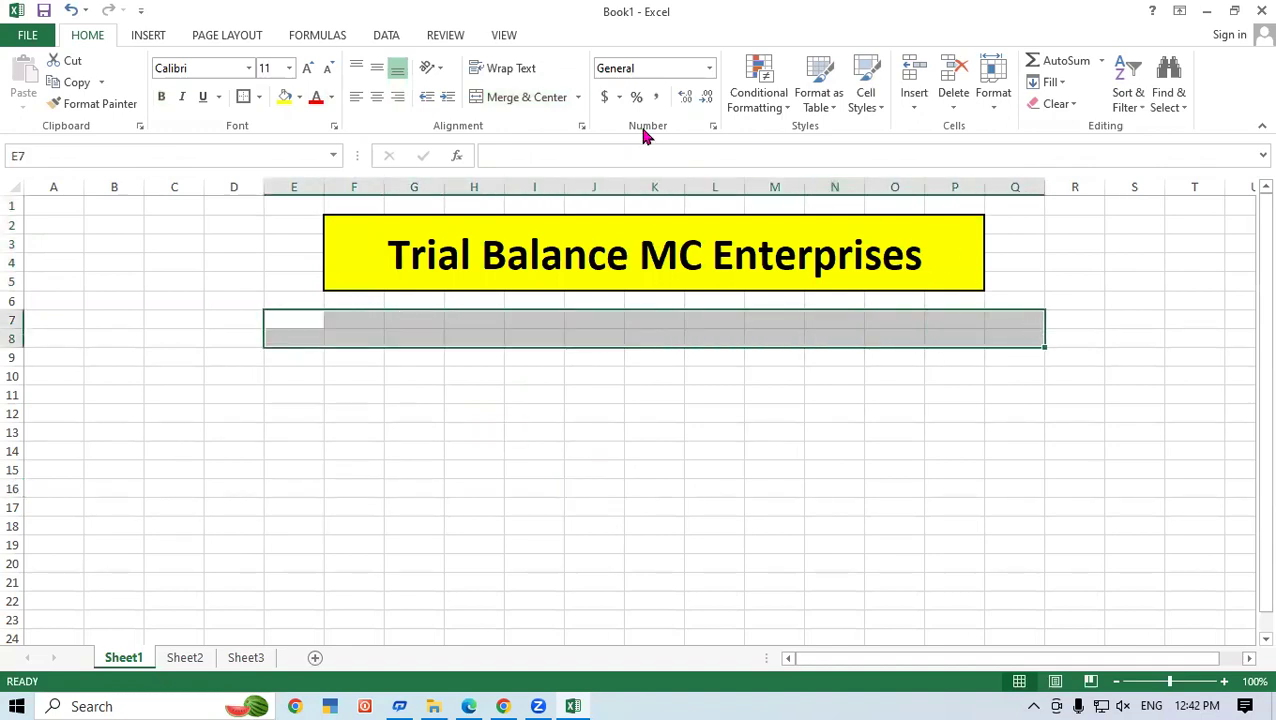
pyautogui.click(578, 97)
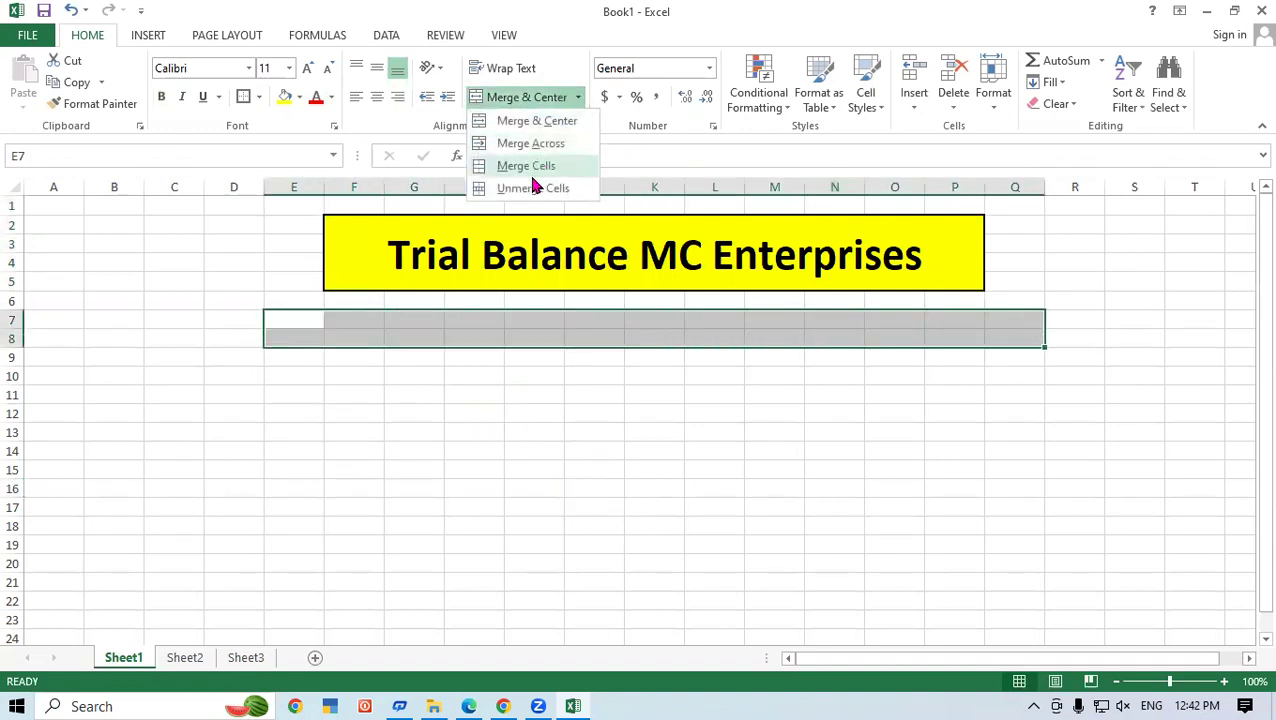
pyautogui.click(546, 143)
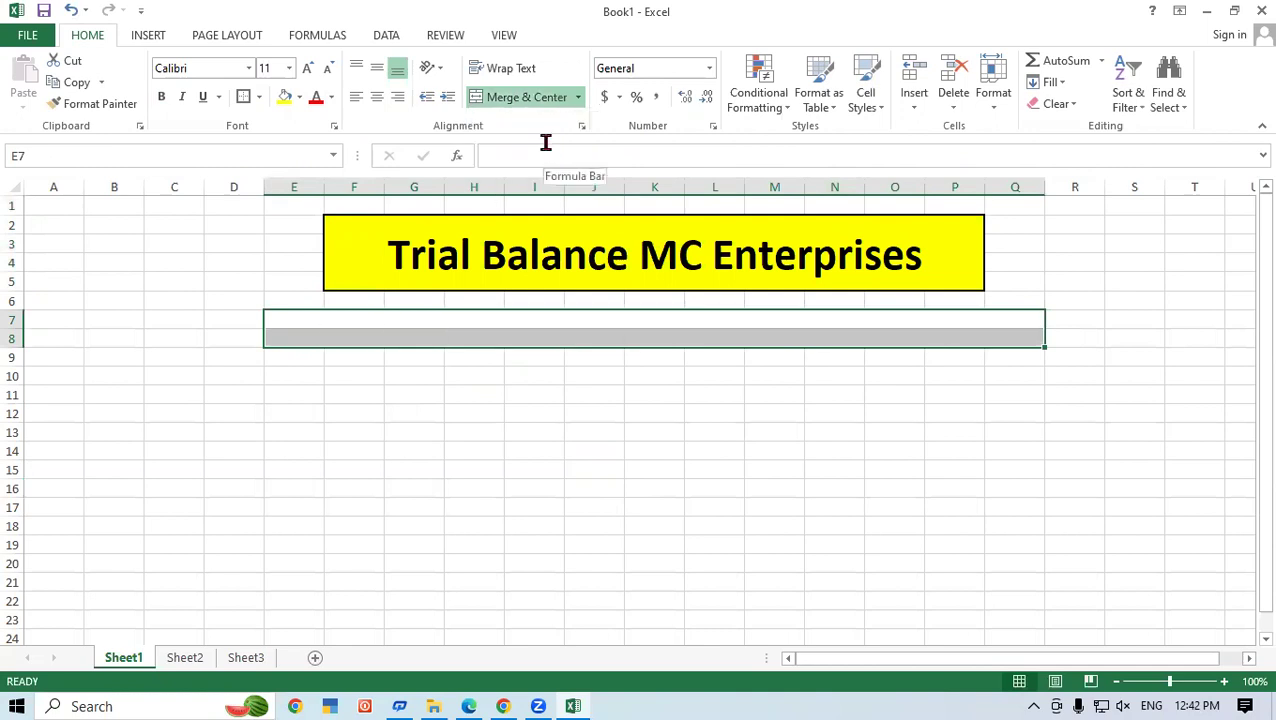
pyautogui.click(578, 97)
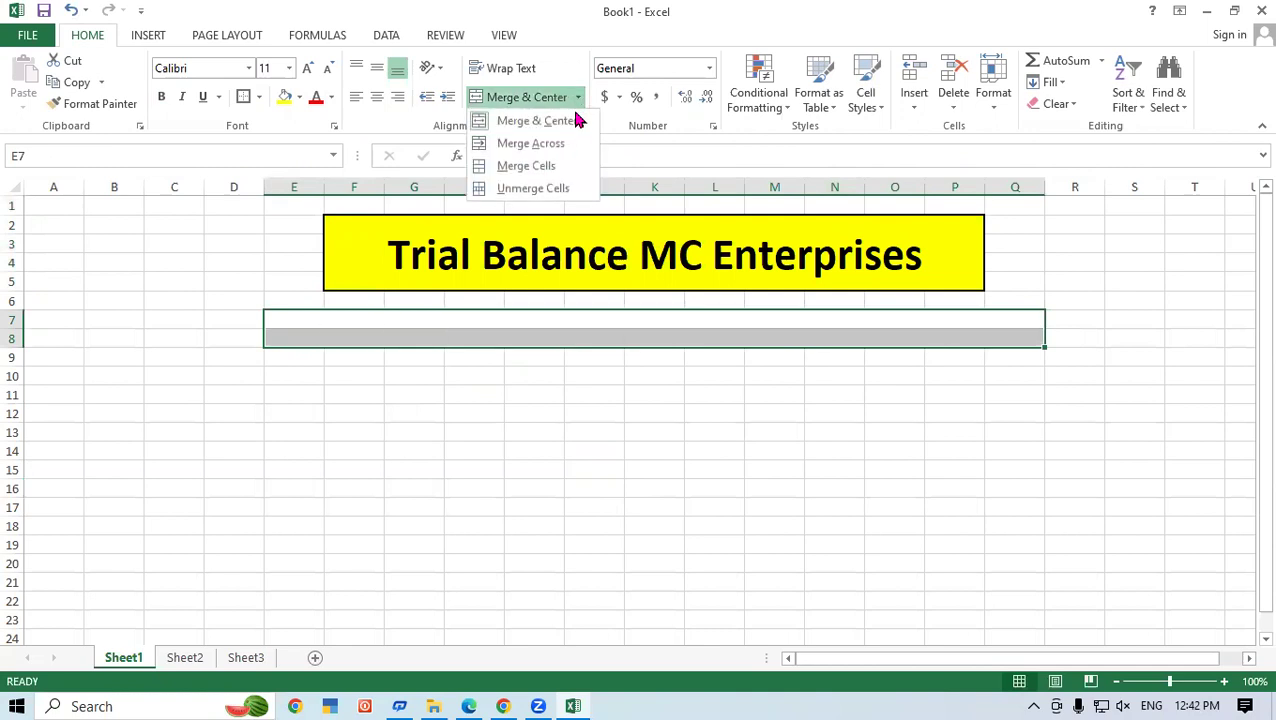
pyautogui.click(534, 167)
pyautogui.click(450, 500)
# - Consult the Trial Balance example in the PDF notes and enter "Trial Balance 31/03/2023" in the merged cell E7
pyautogui.doubleClick(405, 329)
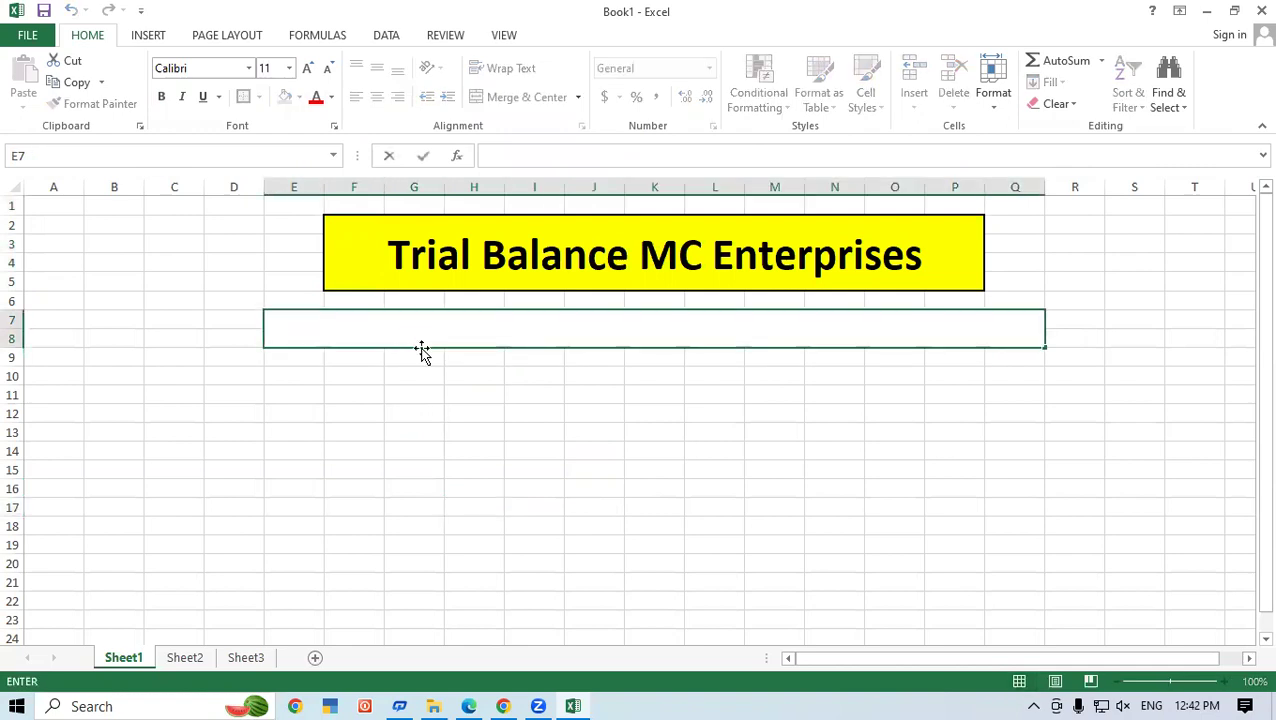
pyautogui.click(465, 703)
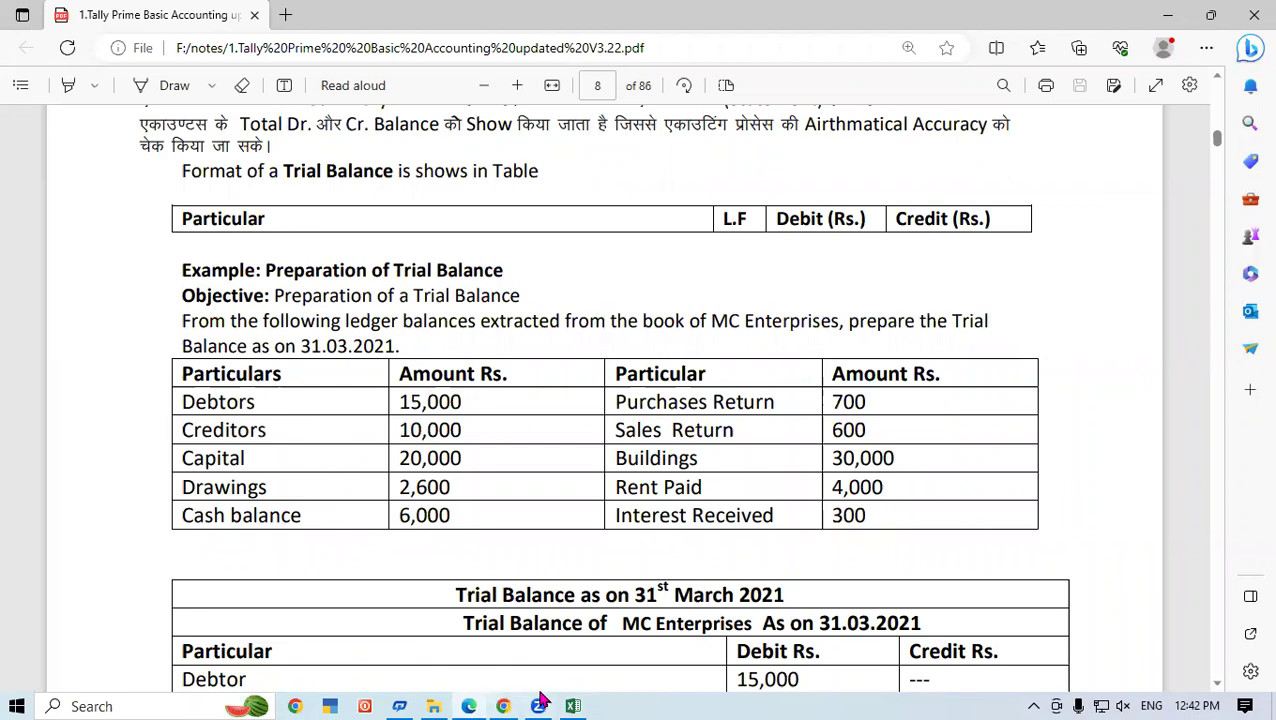
pyautogui.moveTo(565, 698)
pyautogui.click(567, 640)
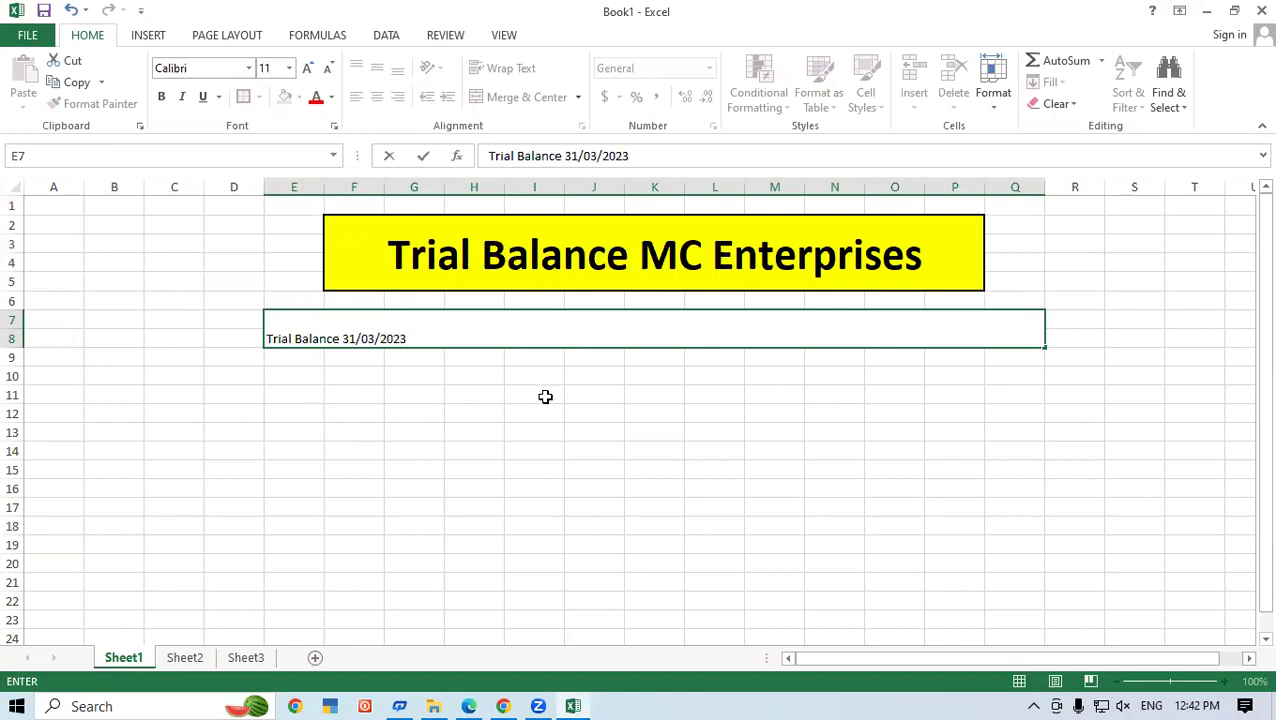
pyautogui.click(513, 470)
# - Correct the subtitle in E7 to read "Trial Balance 31/03/2021"
pyautogui.click(434, 342)
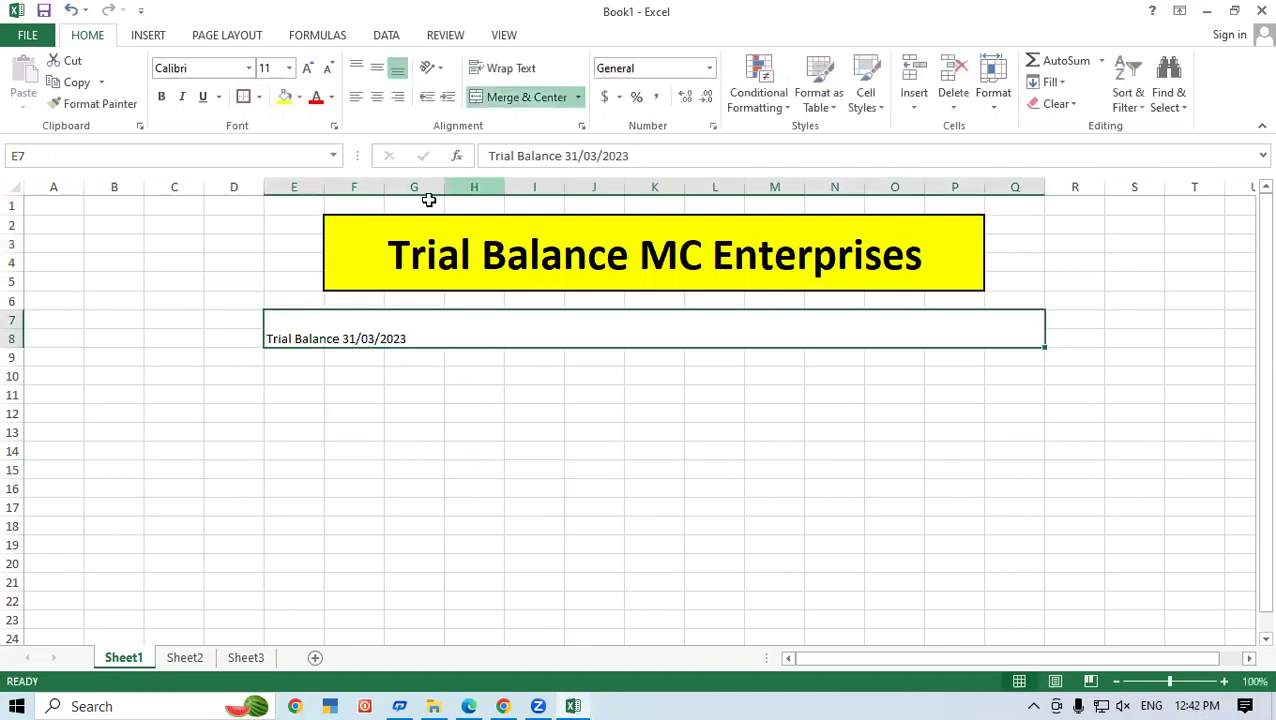
pyautogui.doubleClick(442, 330)
pyautogui.press('BackSpace')
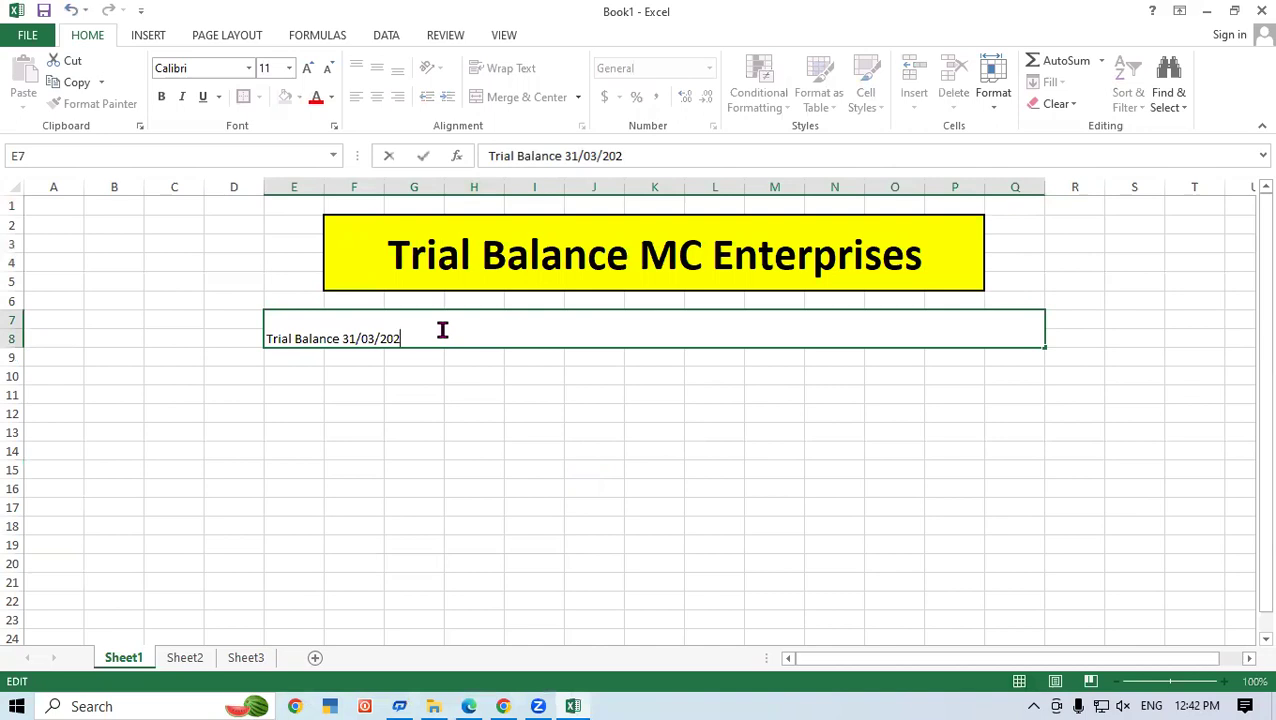
pyautogui.click(450, 500)
# - Insert leading spaces before the subtitle in E7 so the text sits near the middle of the merged cell
pyautogui.click(365, 327)
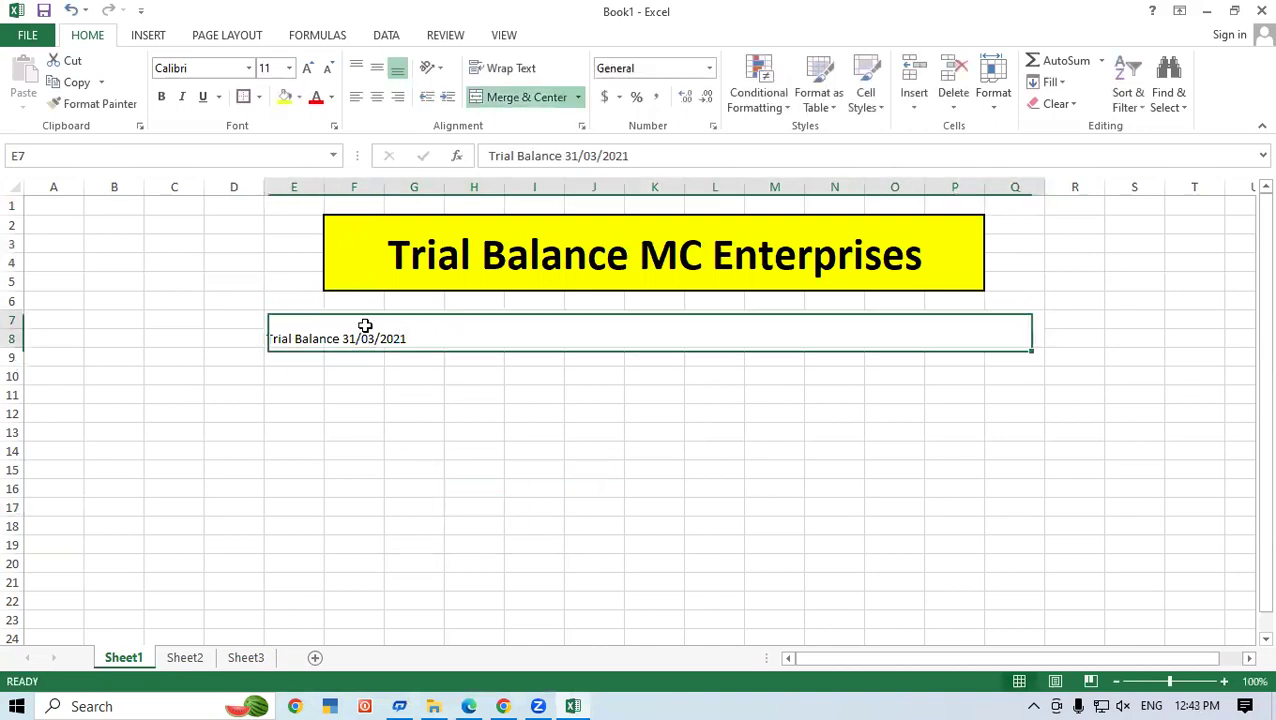
pyautogui.doubleClick(269, 331)
pyautogui.press('Home')
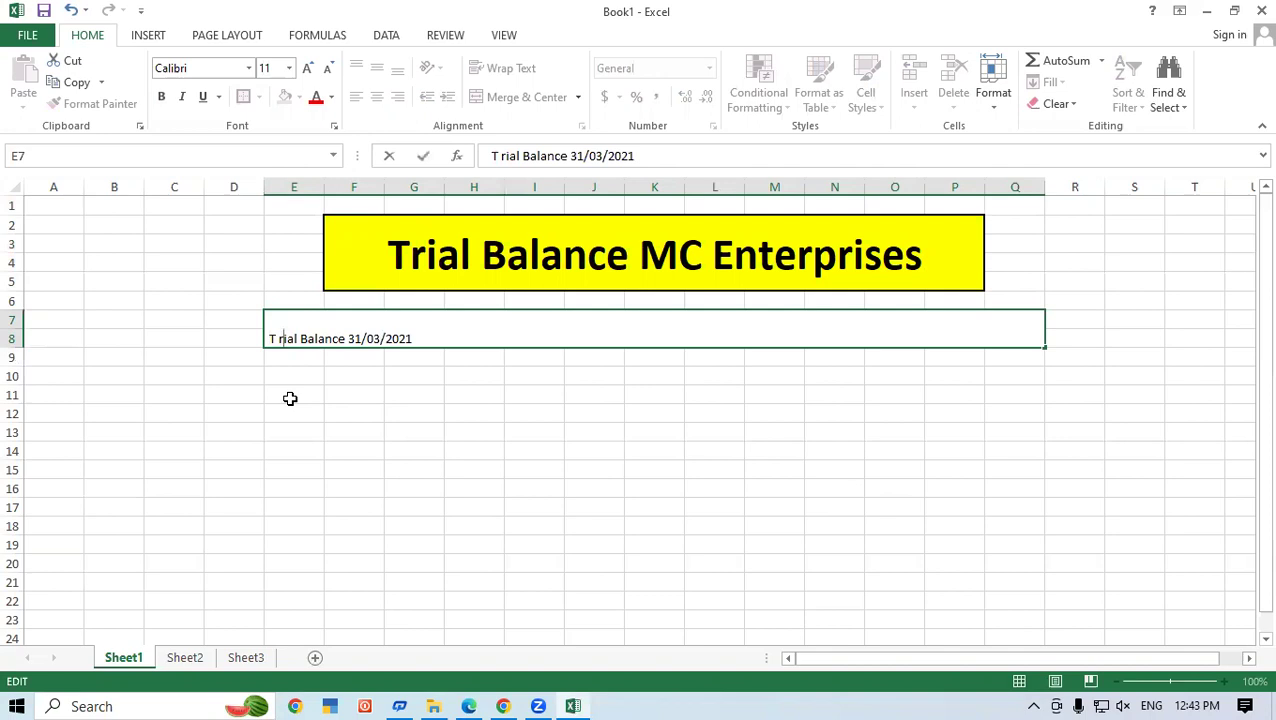
pyautogui.press('Delete')
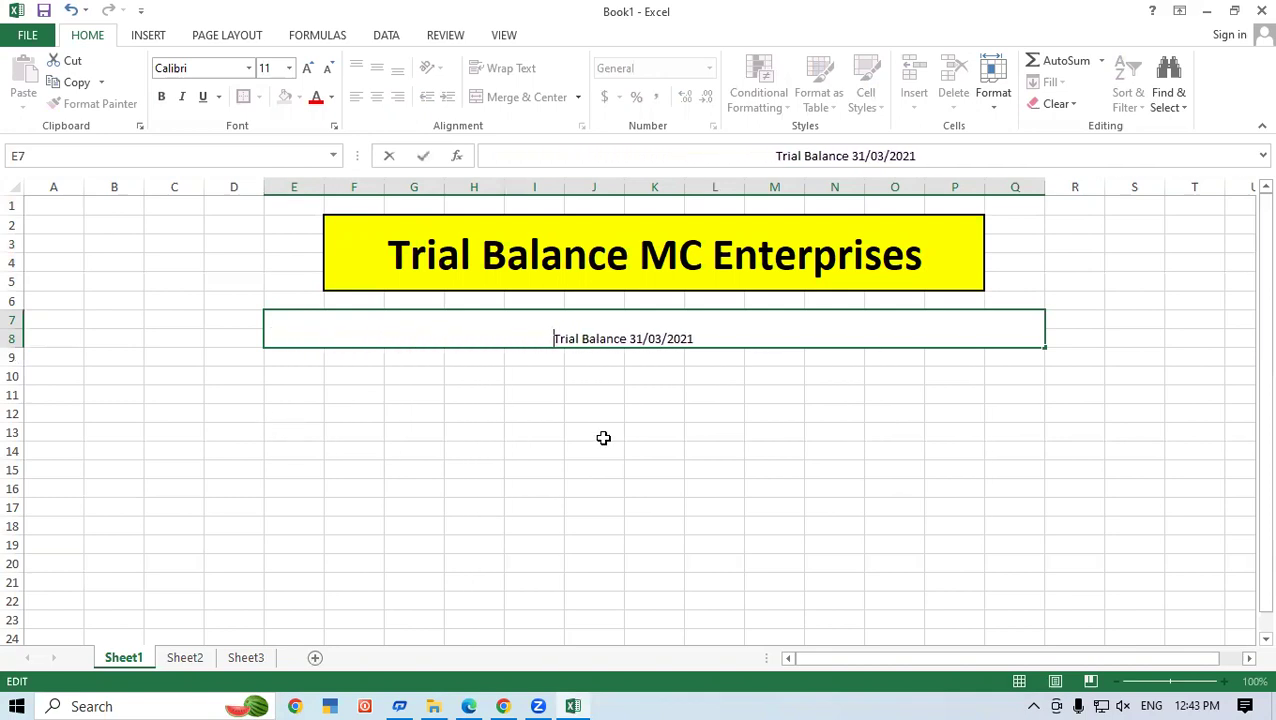
pyautogui.click(649, 370)
# - Increase the subtitle's font size in E7 to 20
pyautogui.click(653, 335)
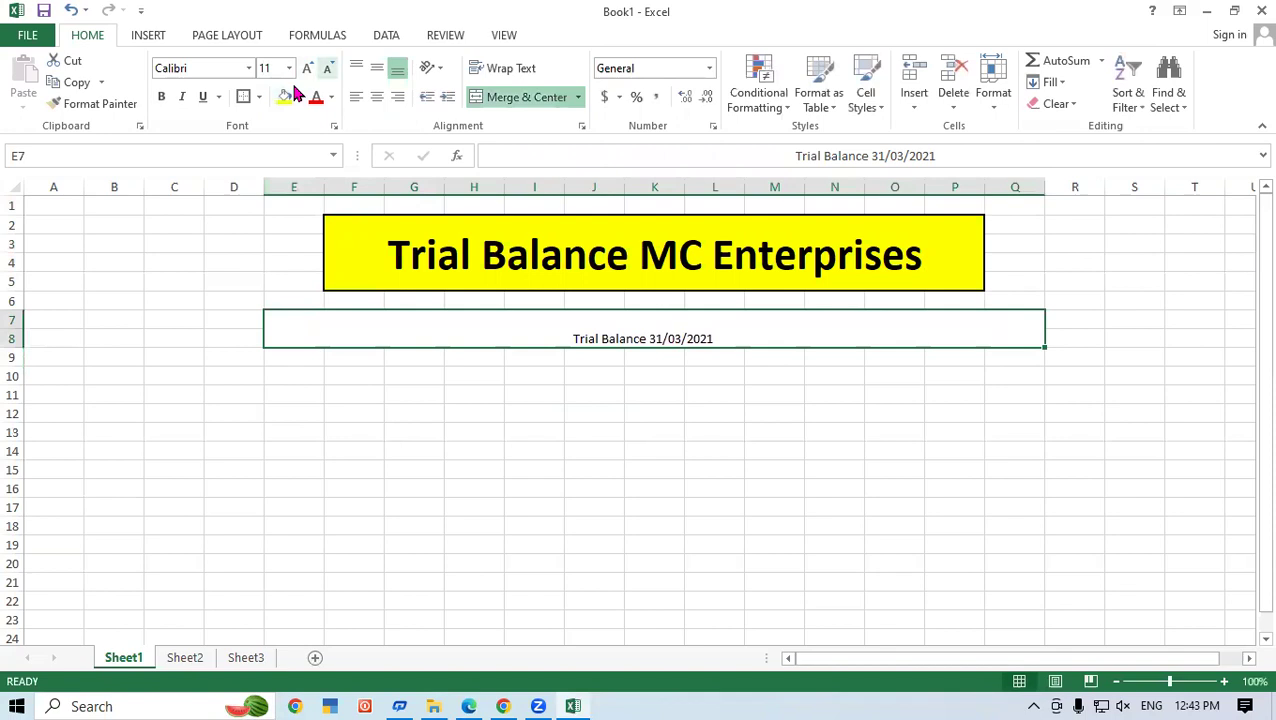
pyautogui.click(307, 68)
pyautogui.click(307, 68)
pyautogui.click(307, 68)
pyautogui.click(307, 68)
pyautogui.click(307, 68)
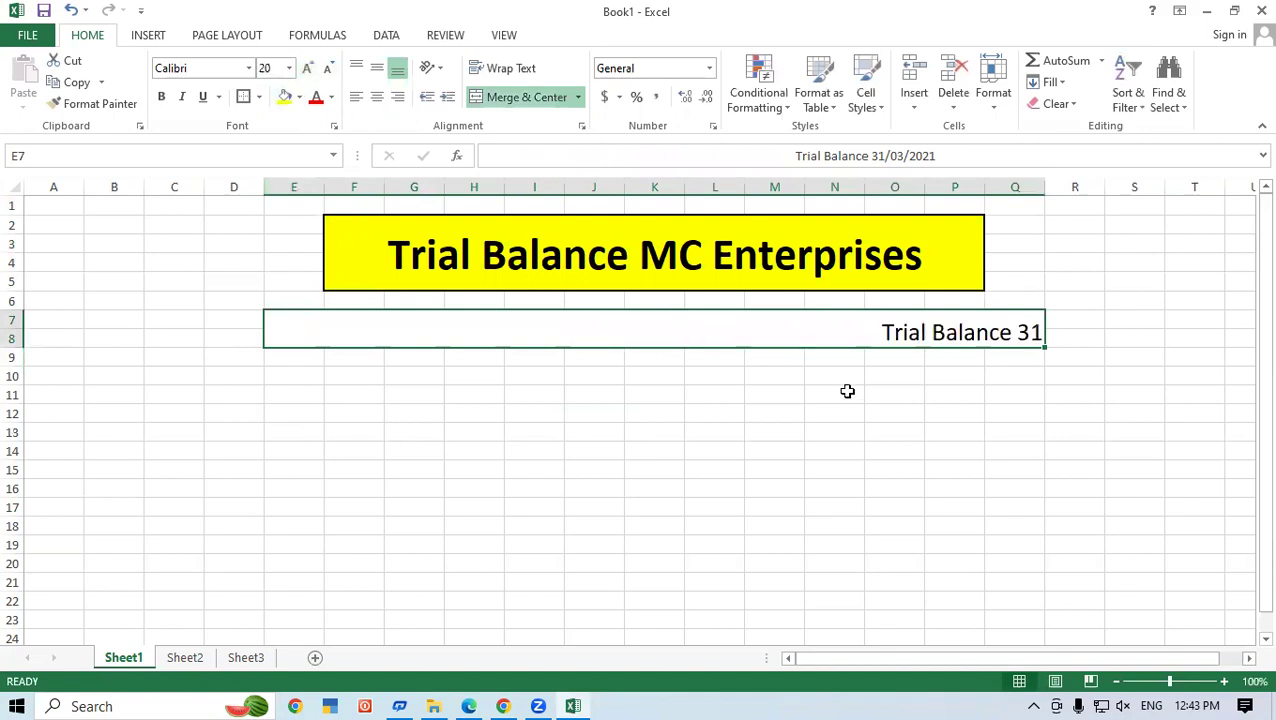
# - Undo the latest font size increase and the leading spaces added to the subtitle in E7
pyautogui.doubleClick(863, 331)
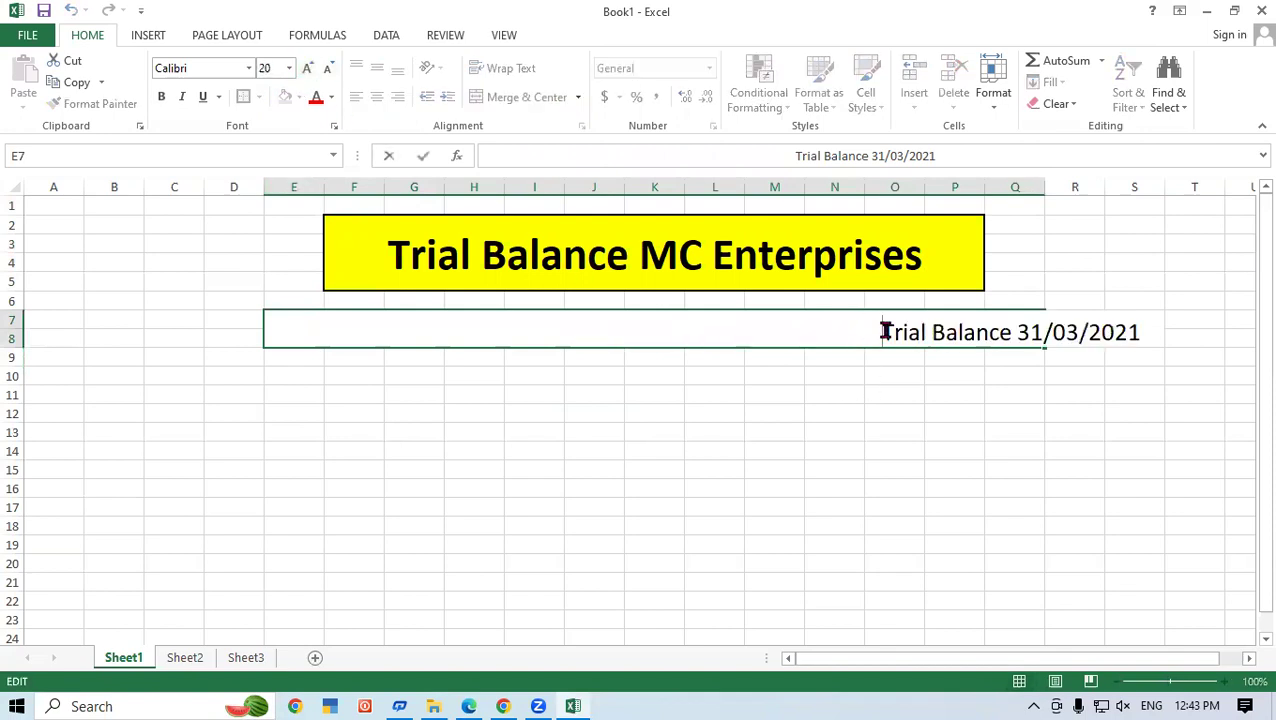
pyautogui.moveTo(882, 331); pyautogui.dragTo(886, 331)
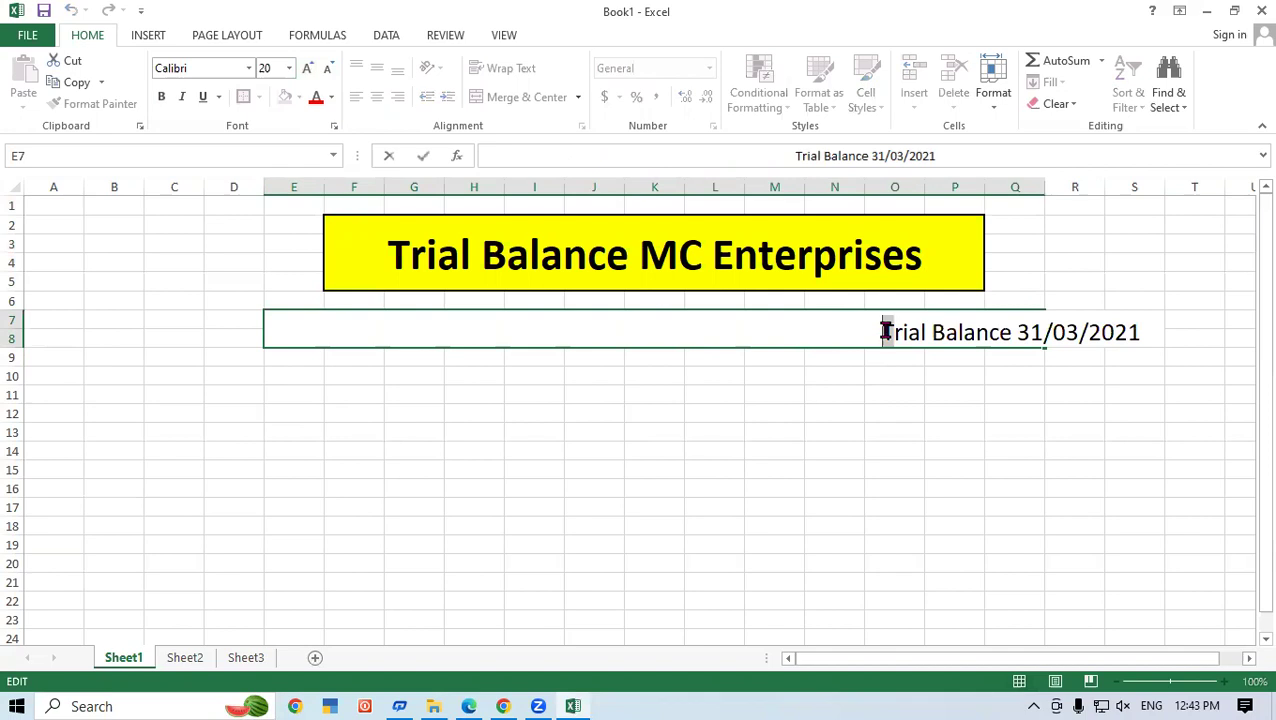
pyautogui.click(856, 401)
pyautogui.click(876, 338)
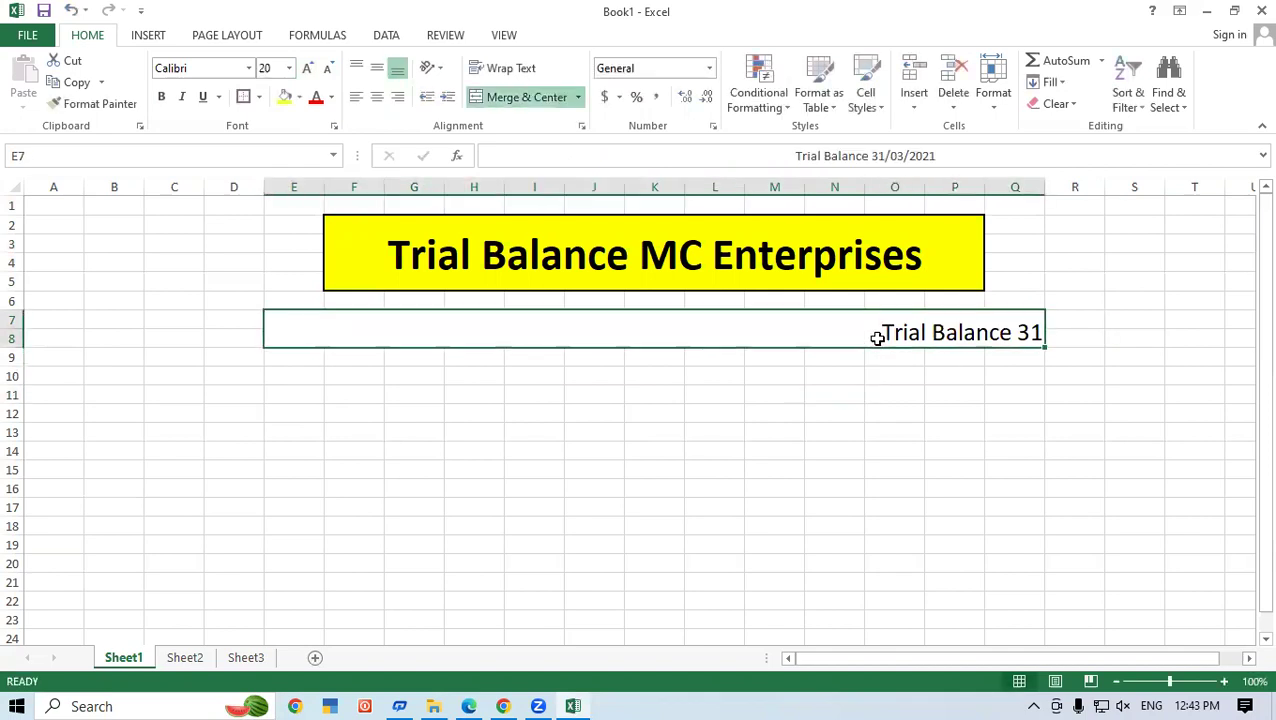
pyautogui.hotkey('ctrl', 'z')
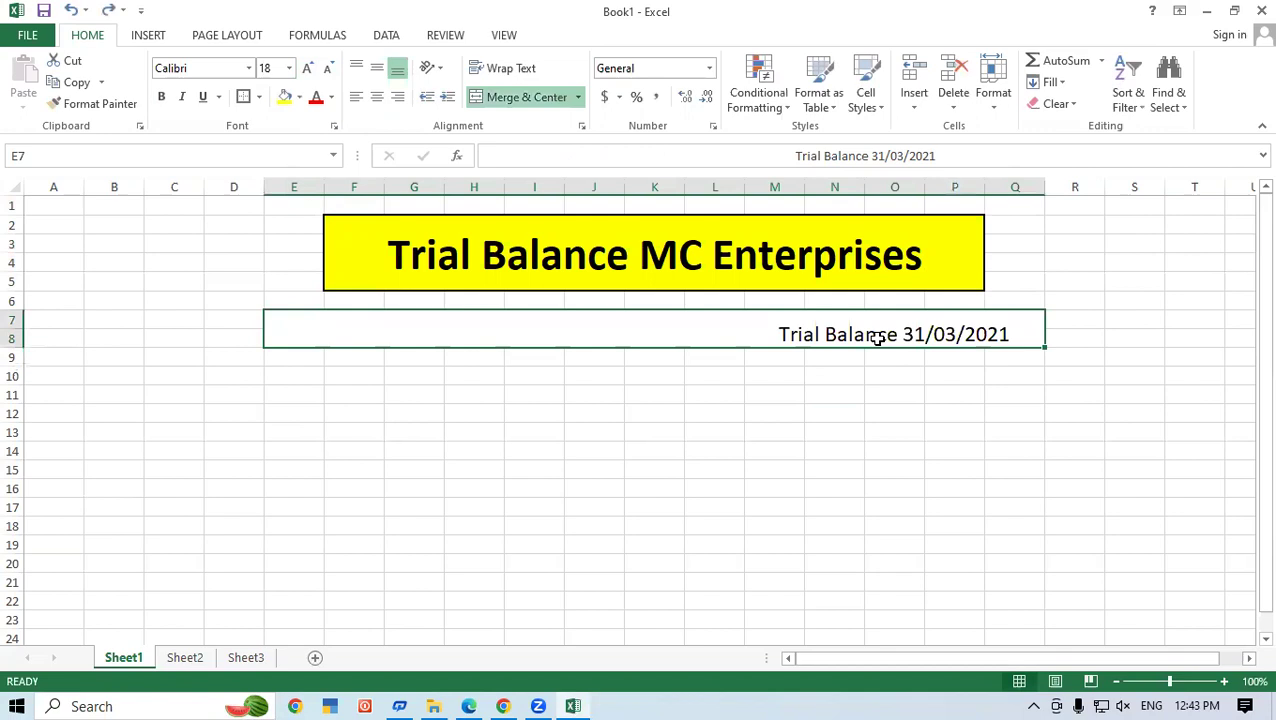
pyautogui.hotkey('ctrl', 'z')
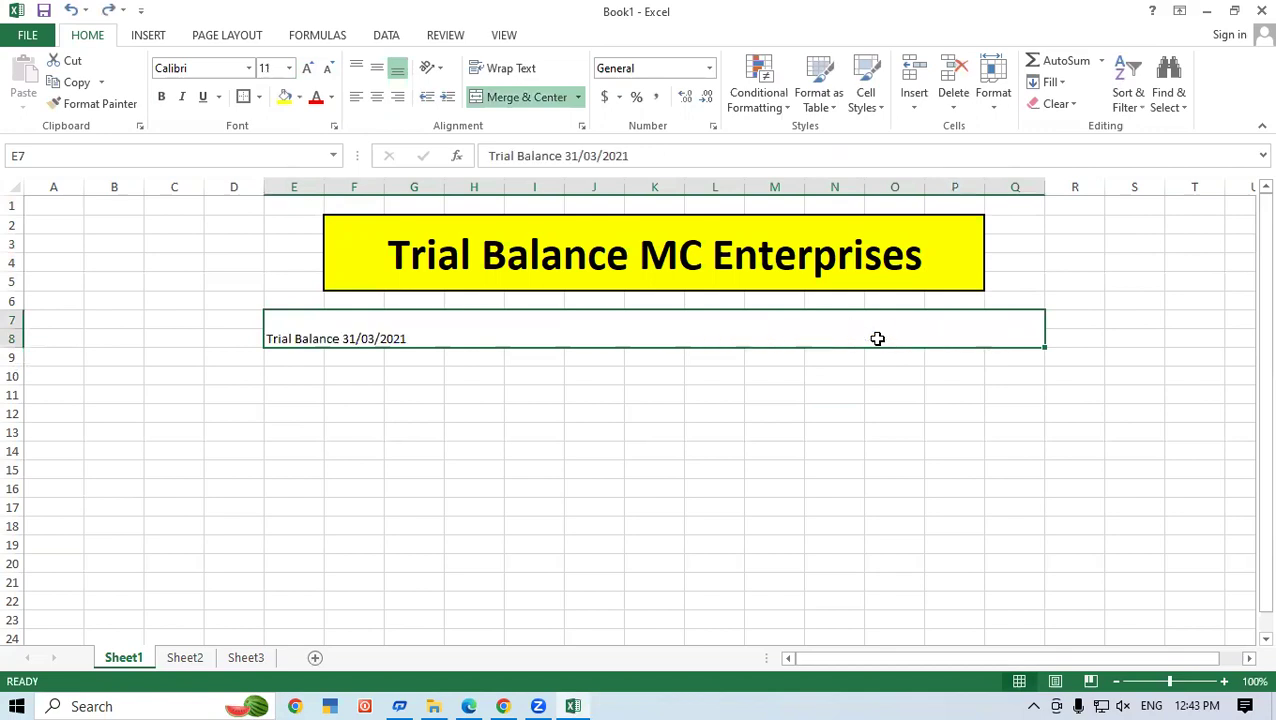
# - Increase the E7 subtitle's font size to 22 and insert leading spaces so the text sits near the middle of the merged cell
pyautogui.click(307, 67)
pyautogui.click(307, 67)
pyautogui.click(307, 67)
pyautogui.click(307, 67)
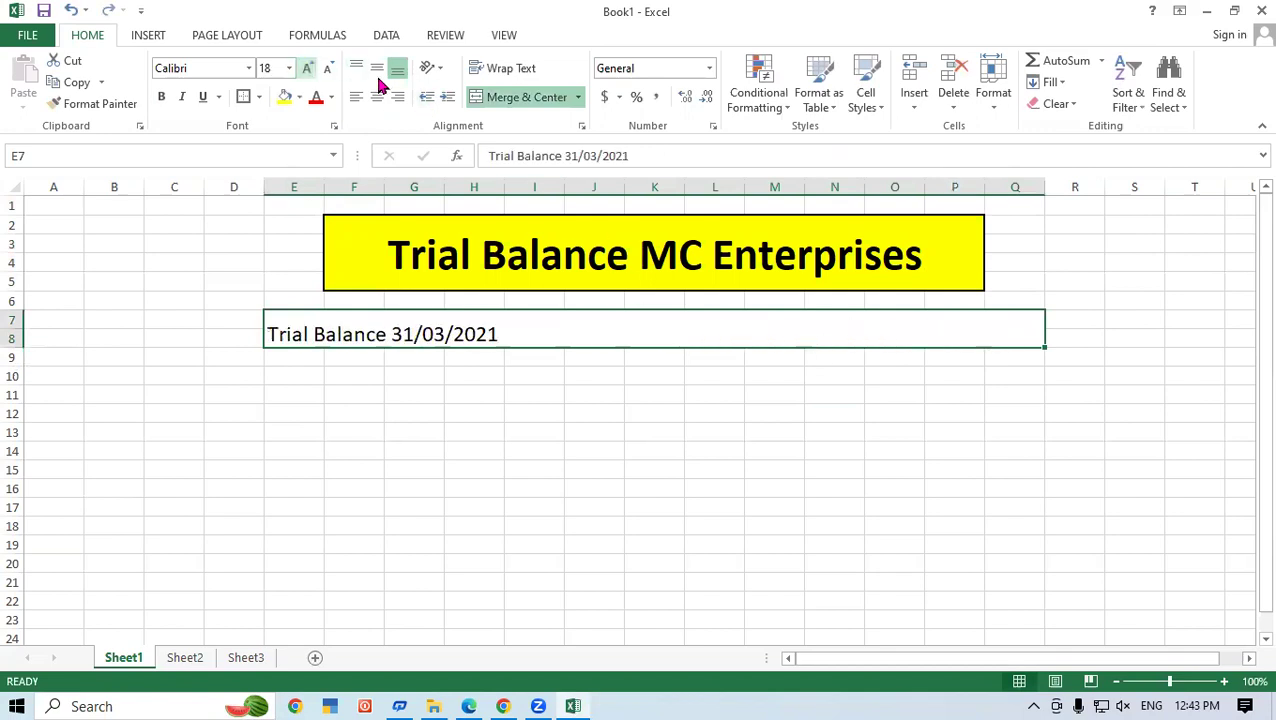
pyautogui.hotkey('ctrl', 'shift', '.')
pyautogui.hotkey('ctrl', 'shift', '.')
pyautogui.doubleClick(268, 330)
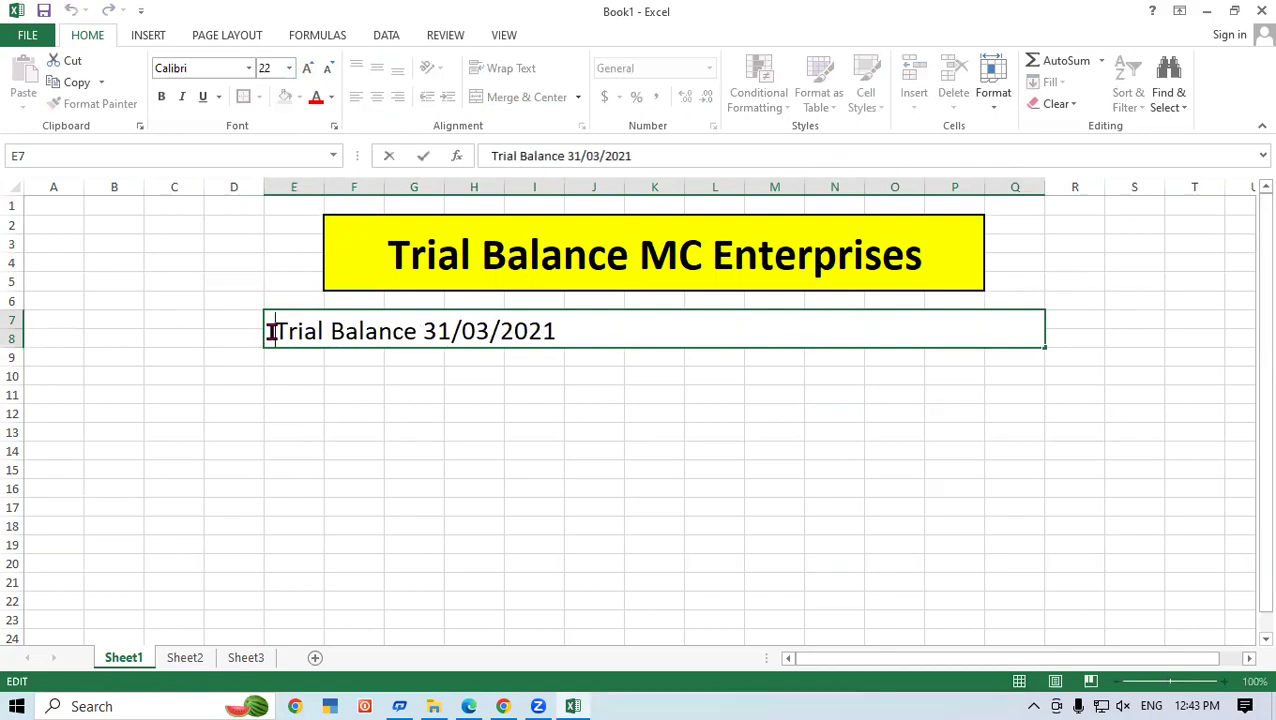
pyautogui.click(535, 413)
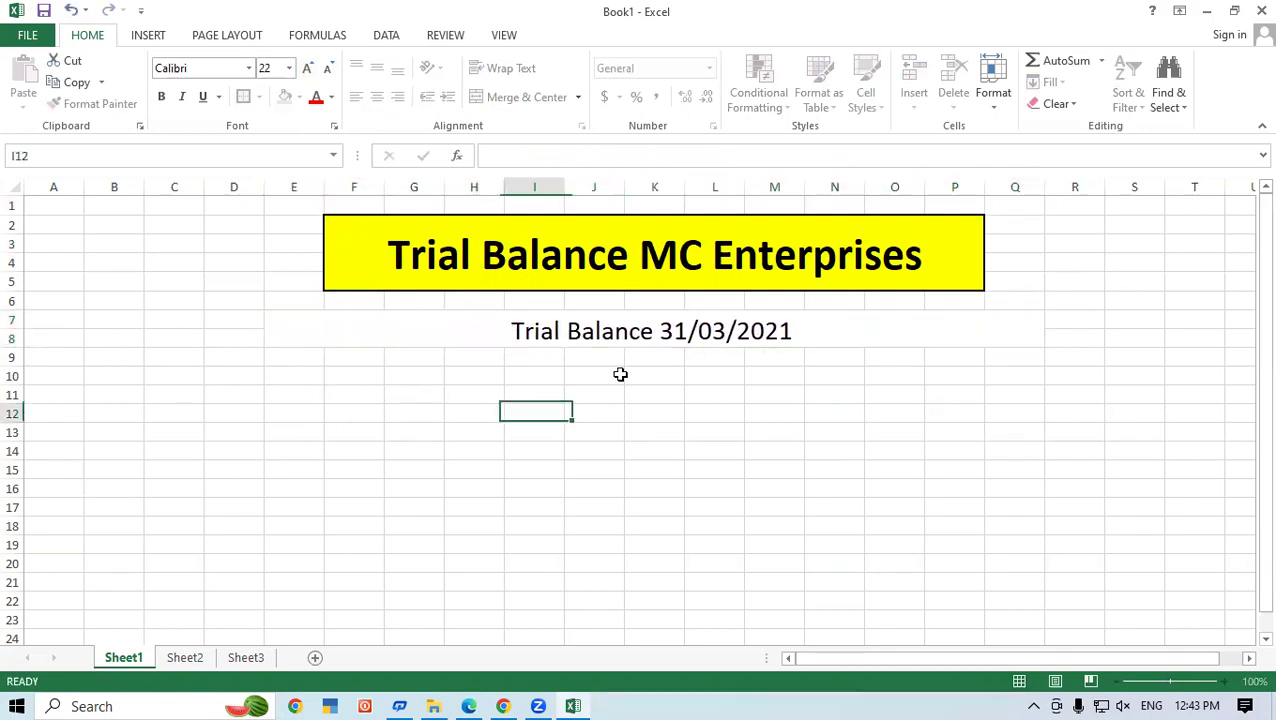
# - Insert "As on" before the date in E7 so the subtitle reads "Trial Balance As on 31/03/2021"
pyautogui.doubleClick(657, 328)
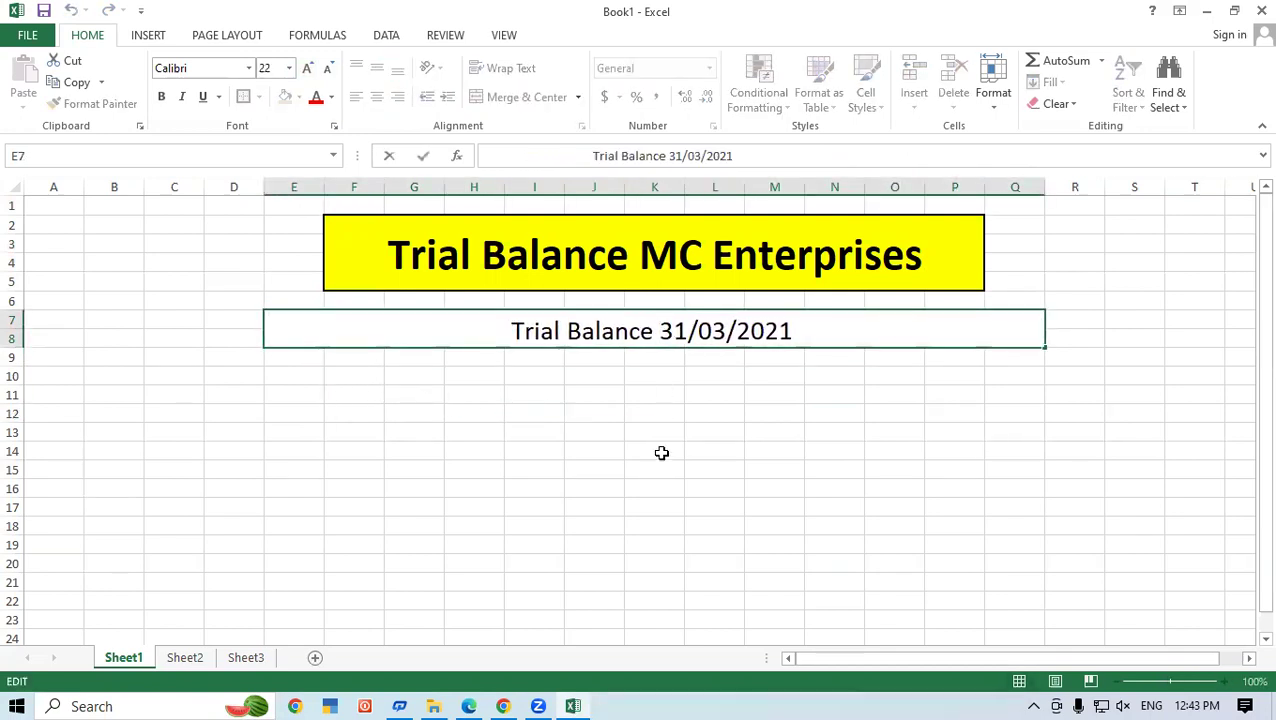
pyautogui.write('As ')
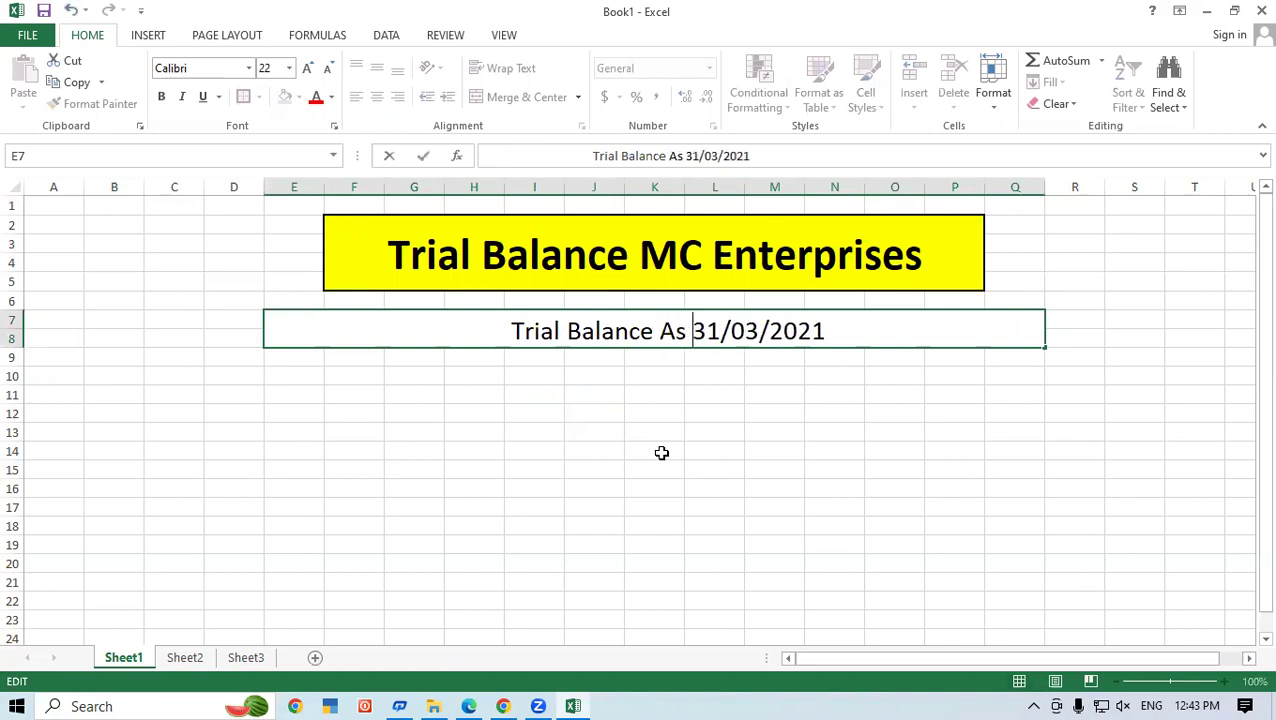
pyautogui.write('on')
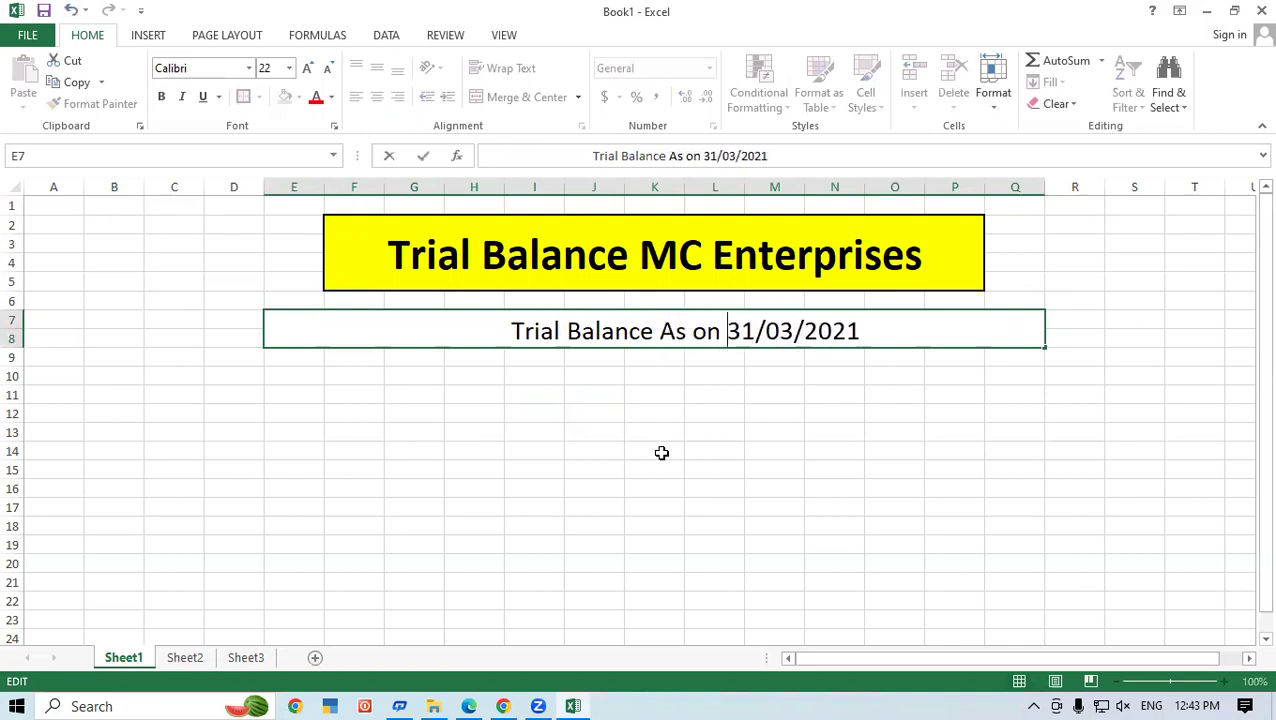
pyautogui.click(667, 438)
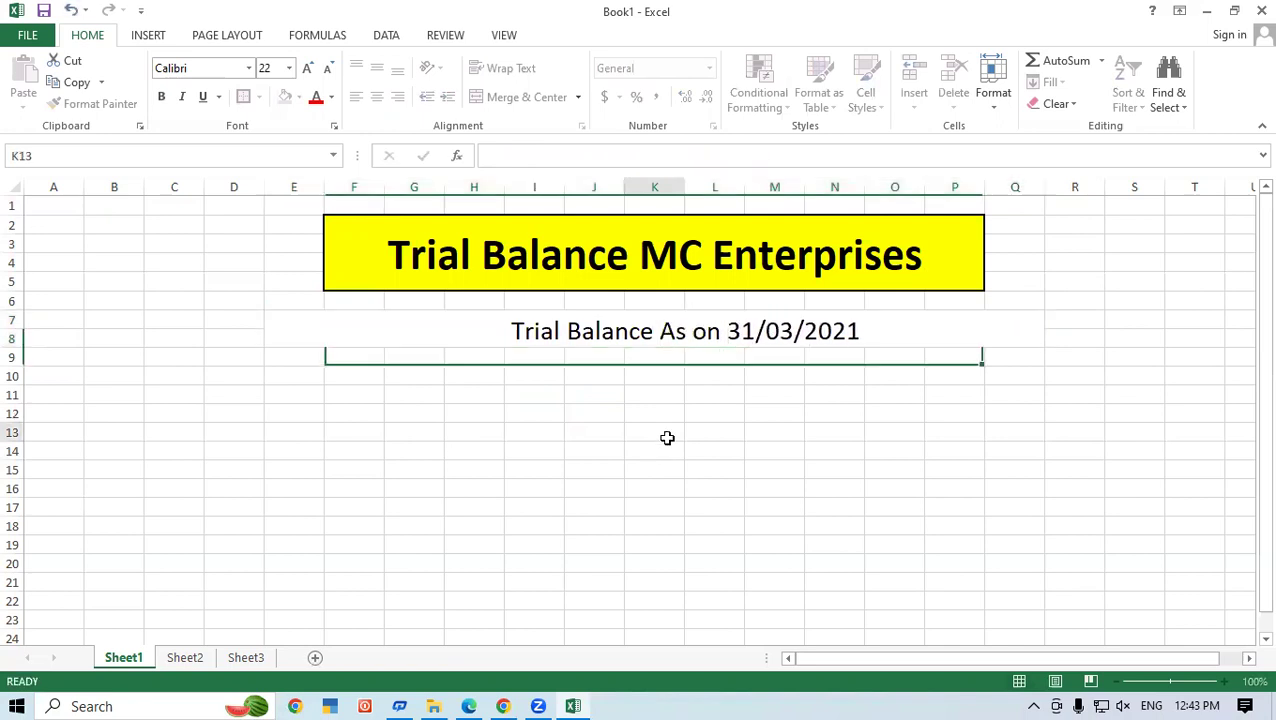
# - Add a box border around the merged subtitle cell E7
pyautogui.click(476, 320)
pyautogui.click(243, 97)
pyautogui.click(380, 400)
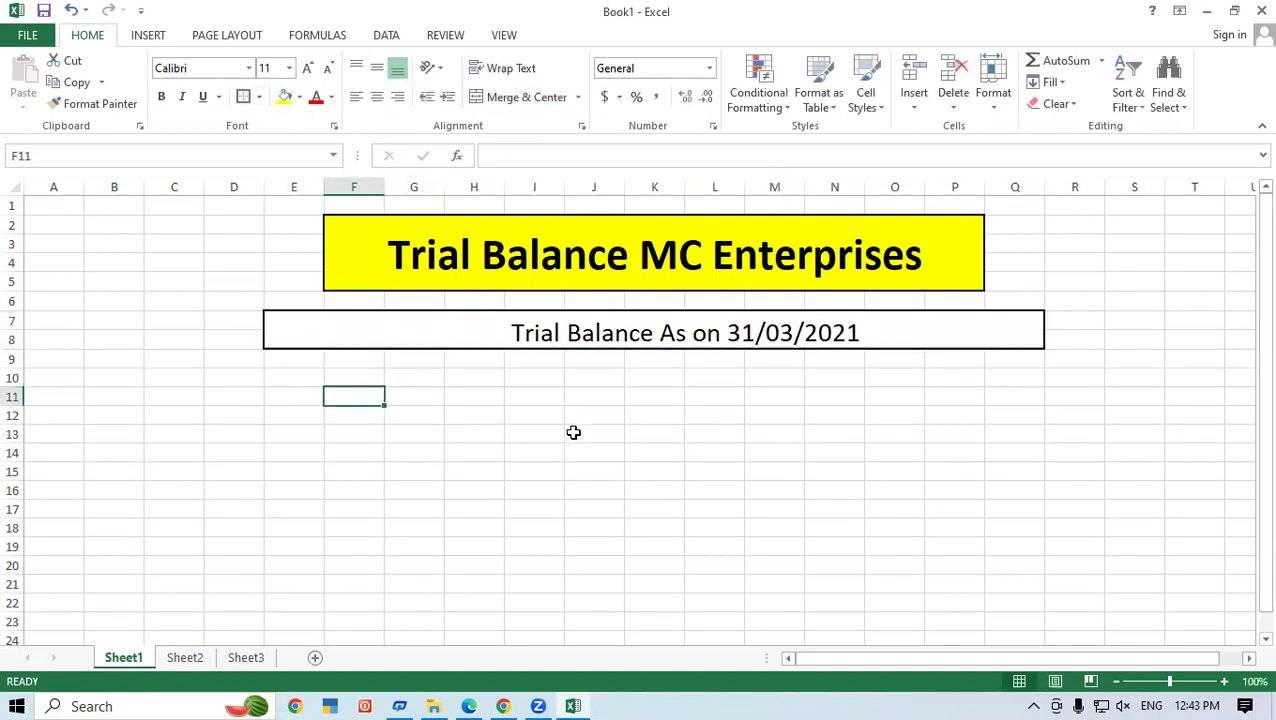
# - Merge and center cells E10 to Q10 below the subtitle
pyautogui.moveTo(271, 376); pyautogui.dragTo(1010, 376)
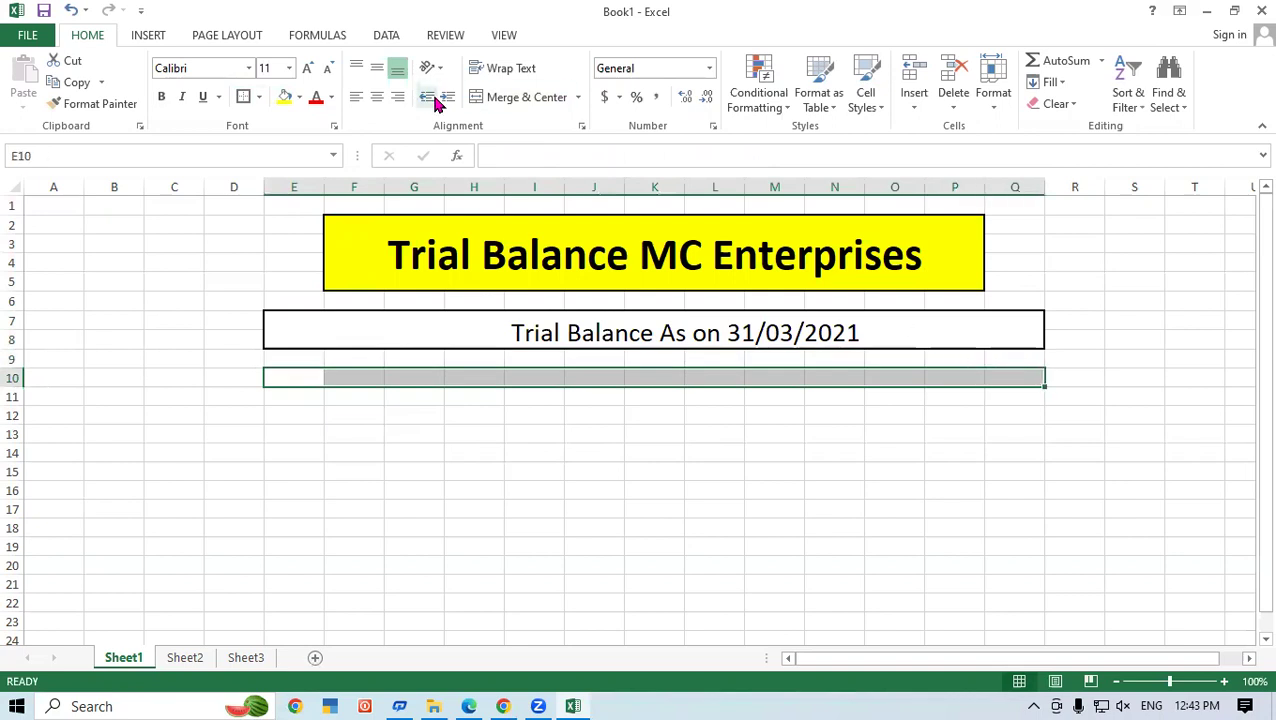
pyautogui.click(548, 100)
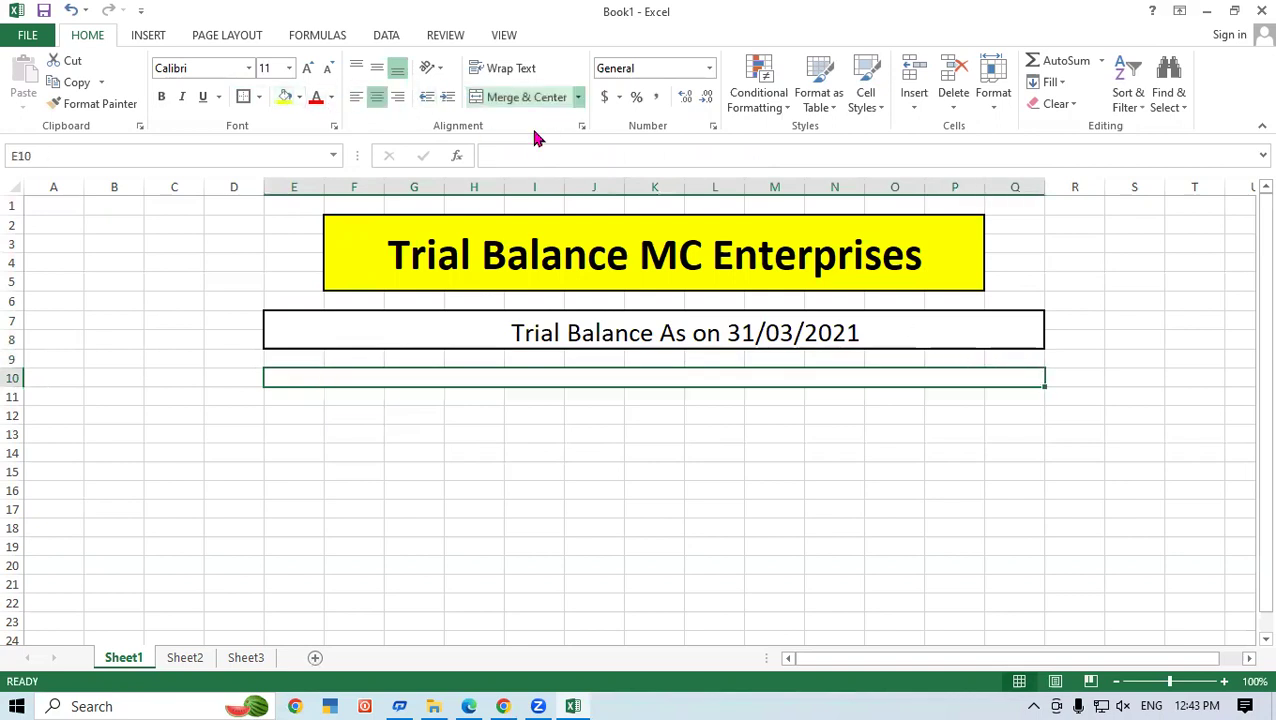
pyautogui.click(538, 464)
pyautogui.click(543, 381)
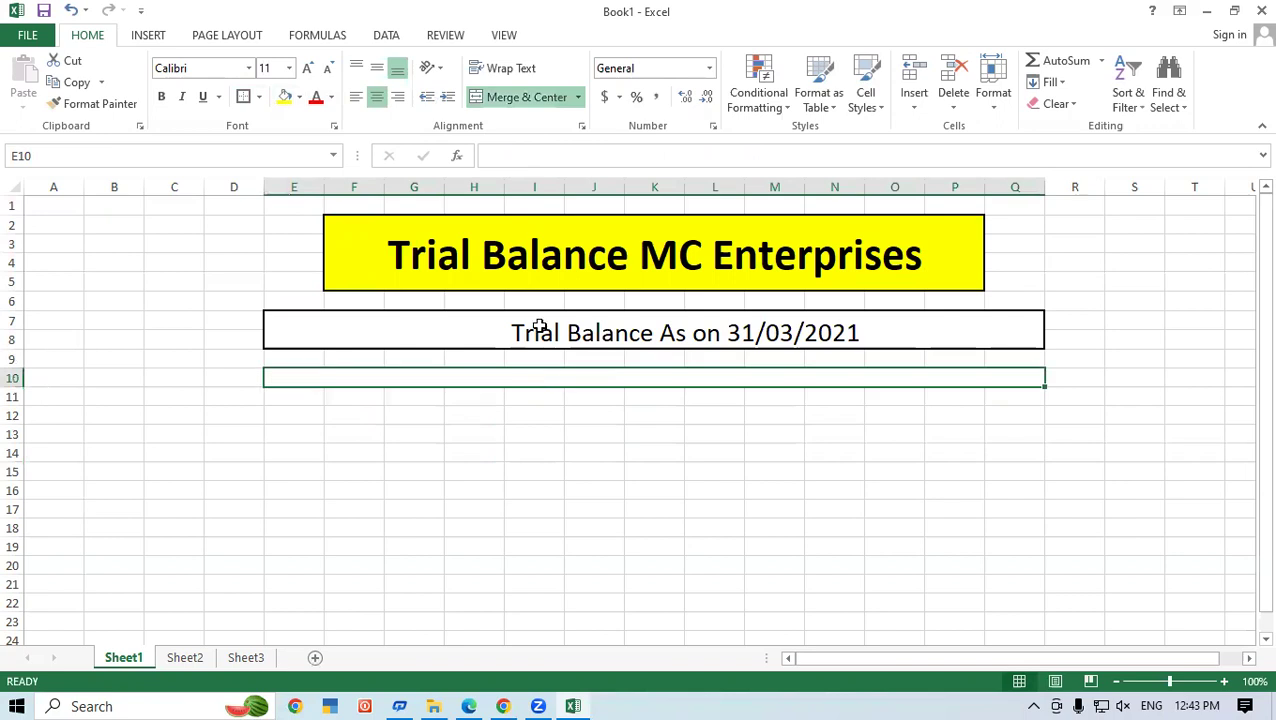
# - Copy the subtitle in E7 and paste it into the merged cell E10
pyautogui.click(535, 330)
pyautogui.rightClick(538, 322)
pyautogui.click(579, 353)
pyautogui.click(536, 379)
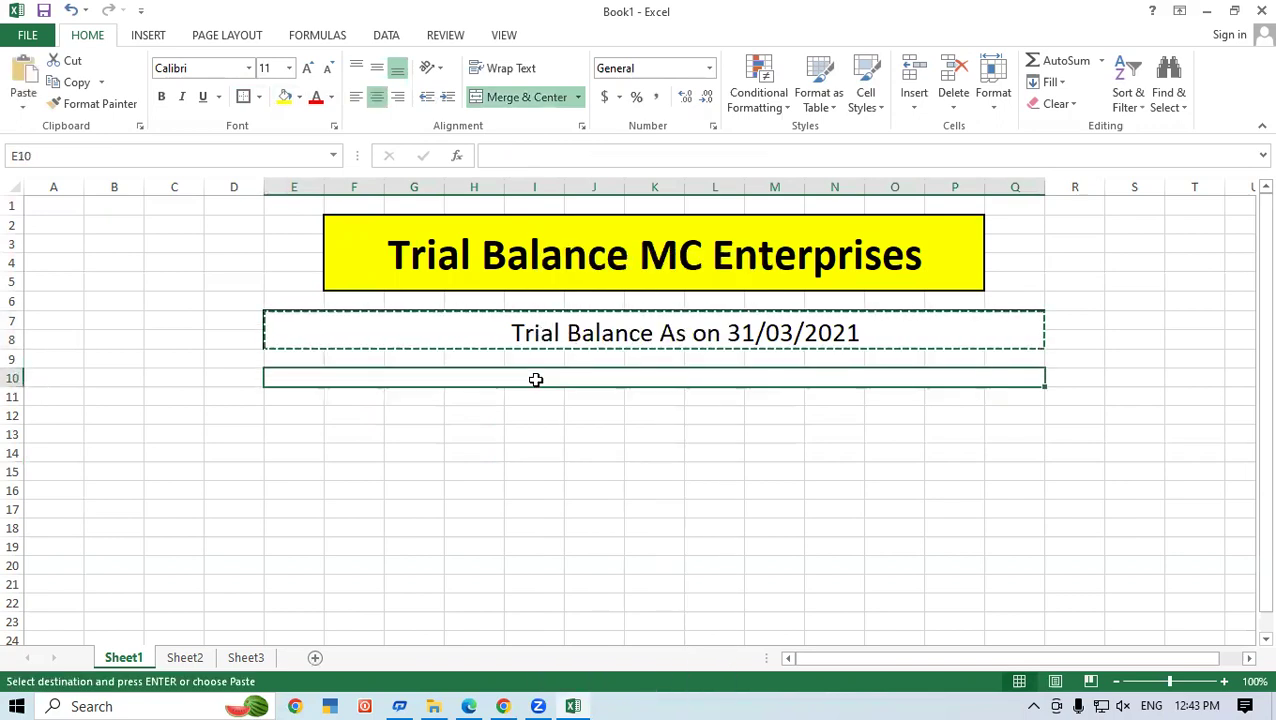
pyautogui.hotkey('ctrl', 'v')
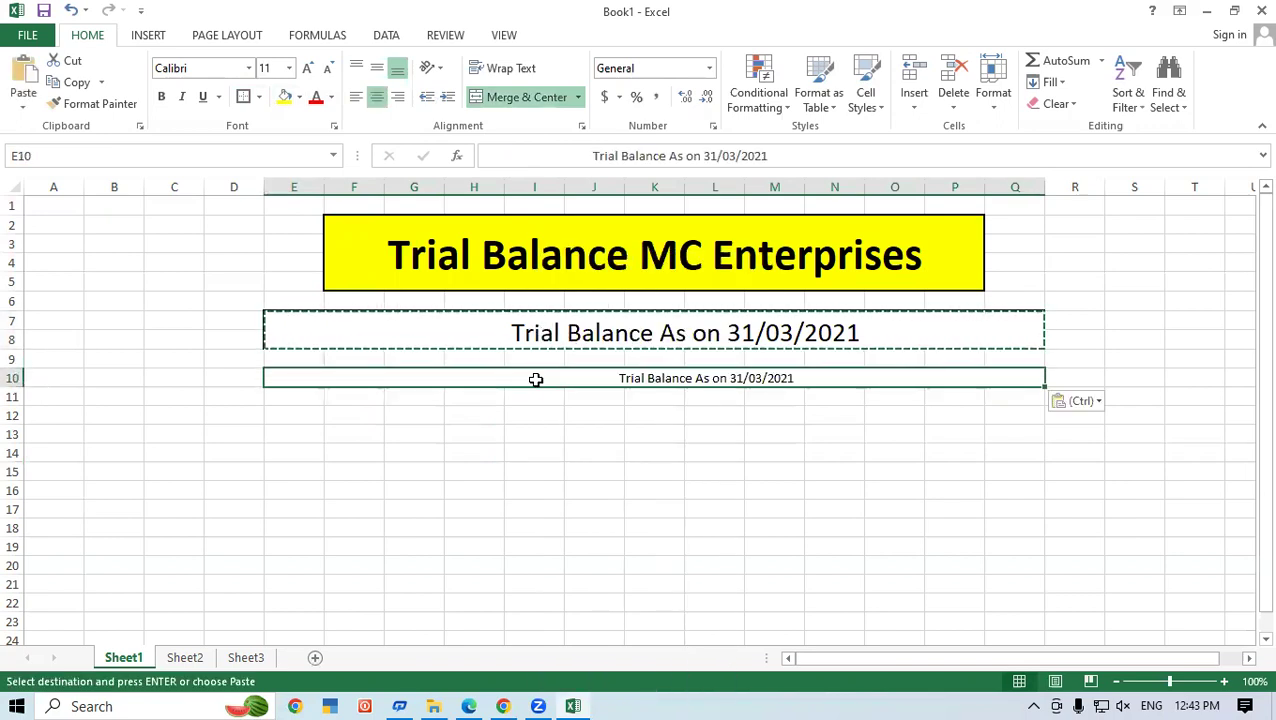
# - Remove part of the leading spaces before the text in E10
pyautogui.doubleClick(592, 378)
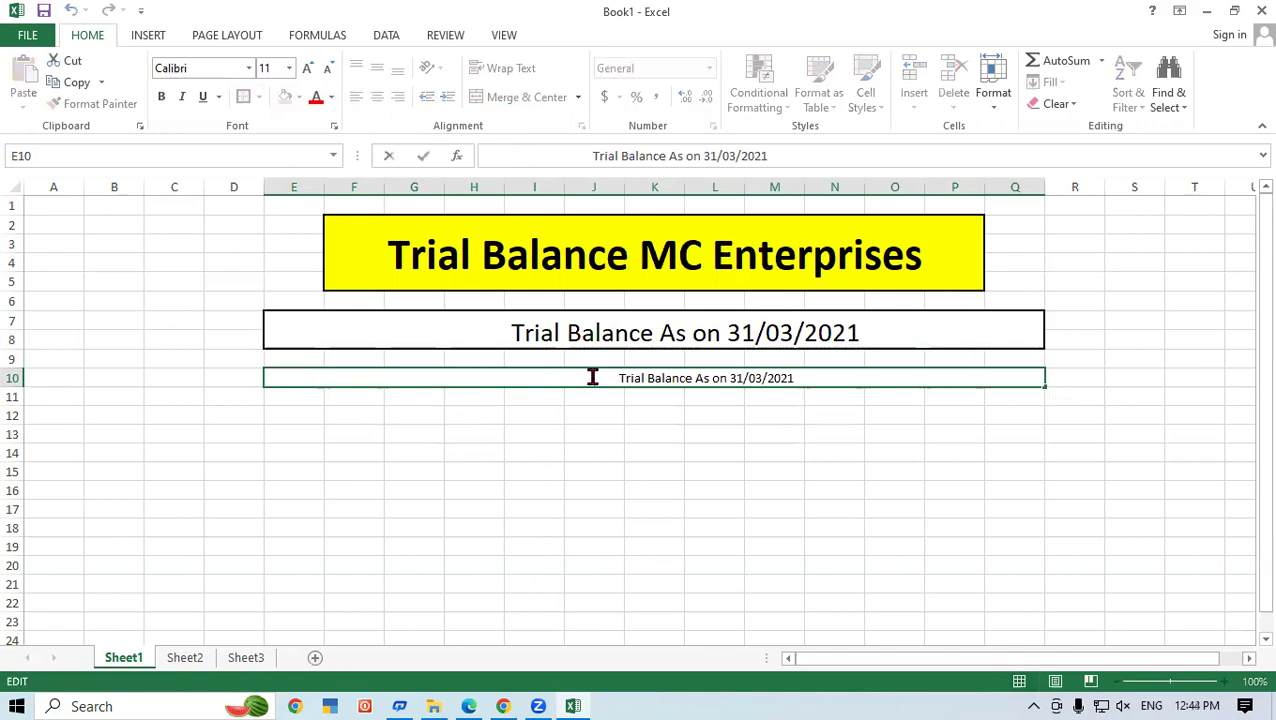
pyautogui.press('BackSpace')
pyautogui.press('BackSpace')
pyautogui.press('BackSpace')
pyautogui.press('BackSpace')
pyautogui.press('BackSpace')
pyautogui.press('BackSpace')
pyautogui.press('BackSpace')
pyautogui.press('BackSpace')
pyautogui.press('BackSpace')
pyautogui.press('BackSpace')
pyautogui.press('BackSpace')
pyautogui.press('BackSpace')
pyautogui.press('BackSpace')
pyautogui.press('BackSpace')
pyautogui.press('BackSpace')
pyautogui.press('BackSpace')
pyautogui.press('BackSpace')
pyautogui.press('BackSpace')
pyautogui.press('BackSpace')
pyautogui.press('BackSpace')
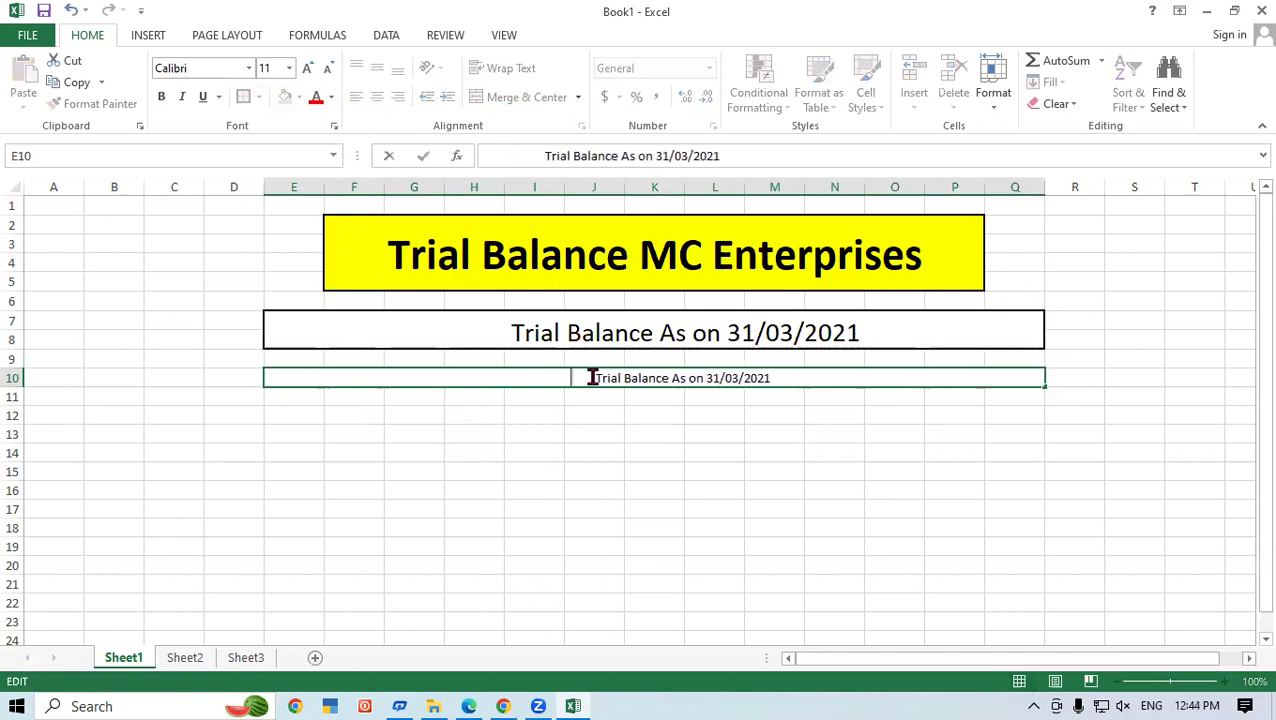
pyautogui.hotkey('shift', 'Home')
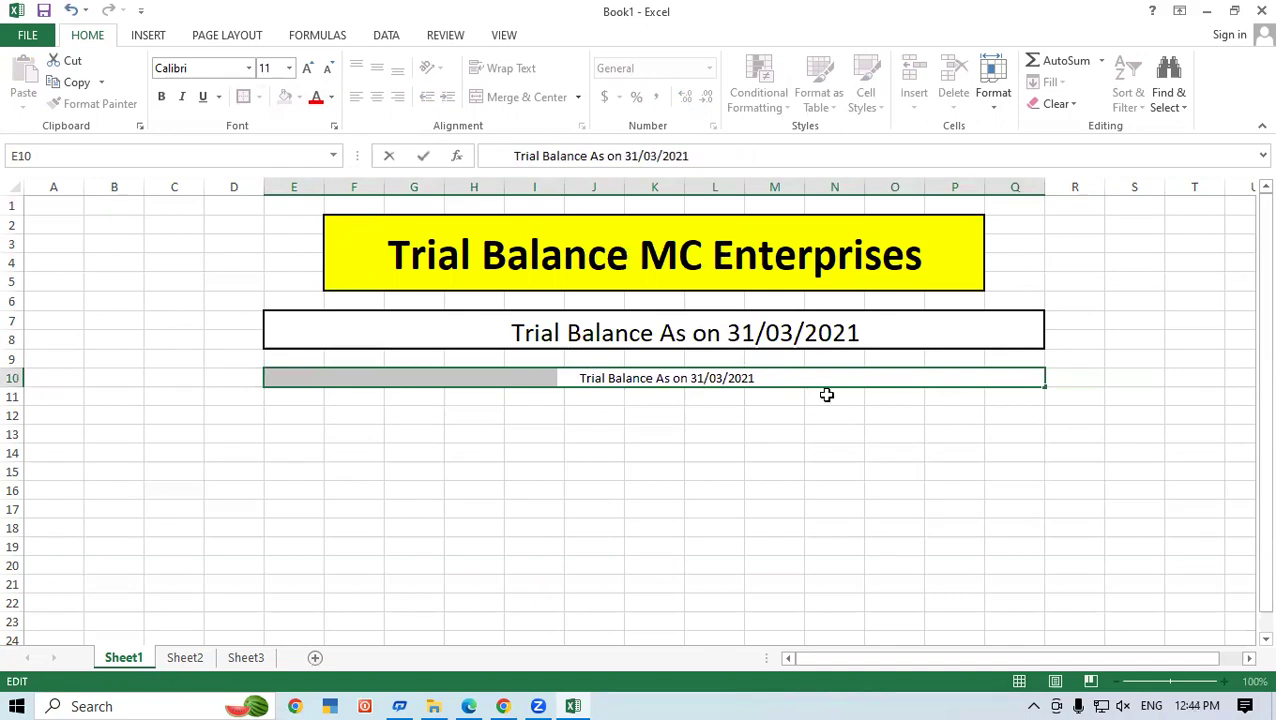
# - Append "MC ENTERPRISES" to the heading in E10 so it reads "Trial Balance As on 31/03/2021 MC ENTERPRISES"
pyautogui.click(810, 380)
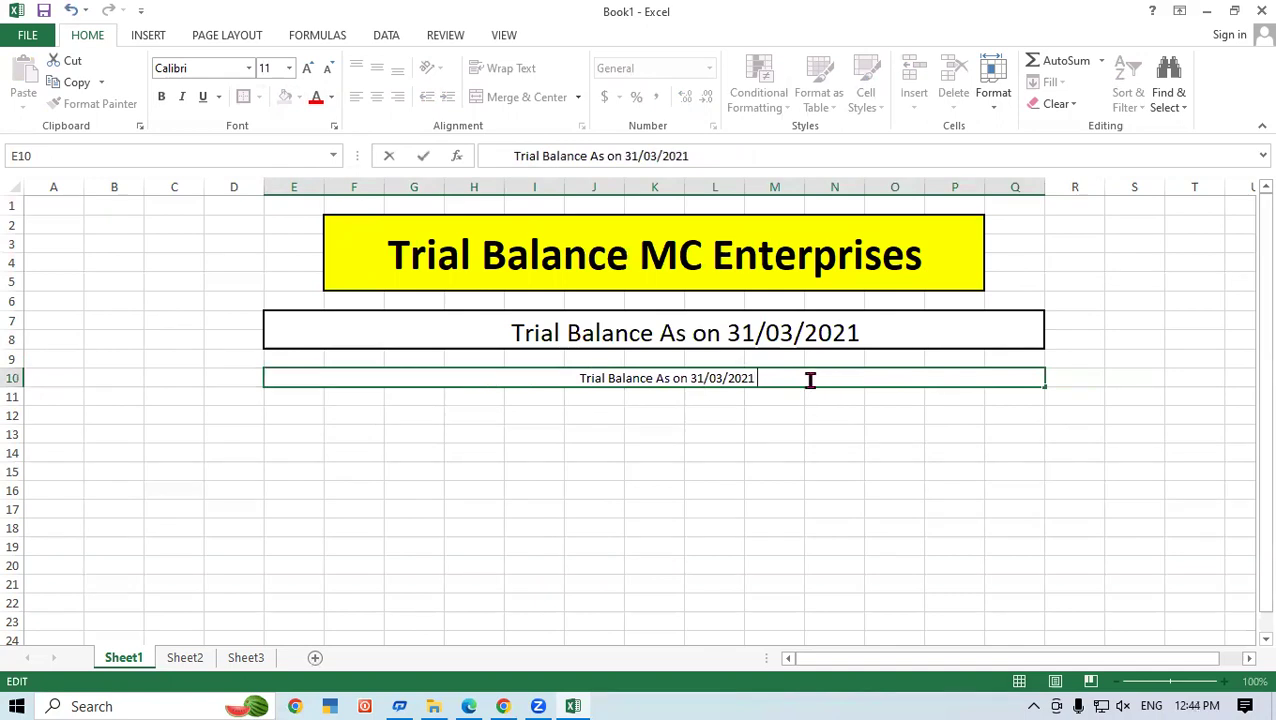
pyautogui.write('M')
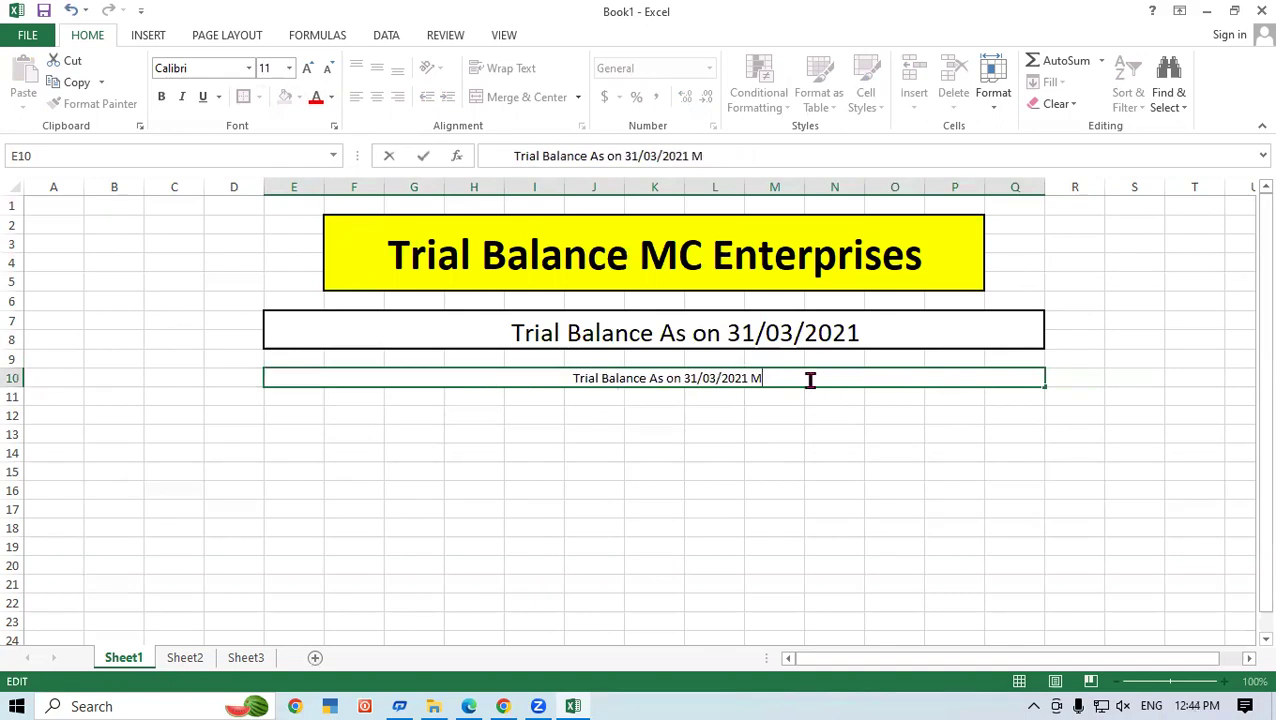
pyautogui.write('C E')
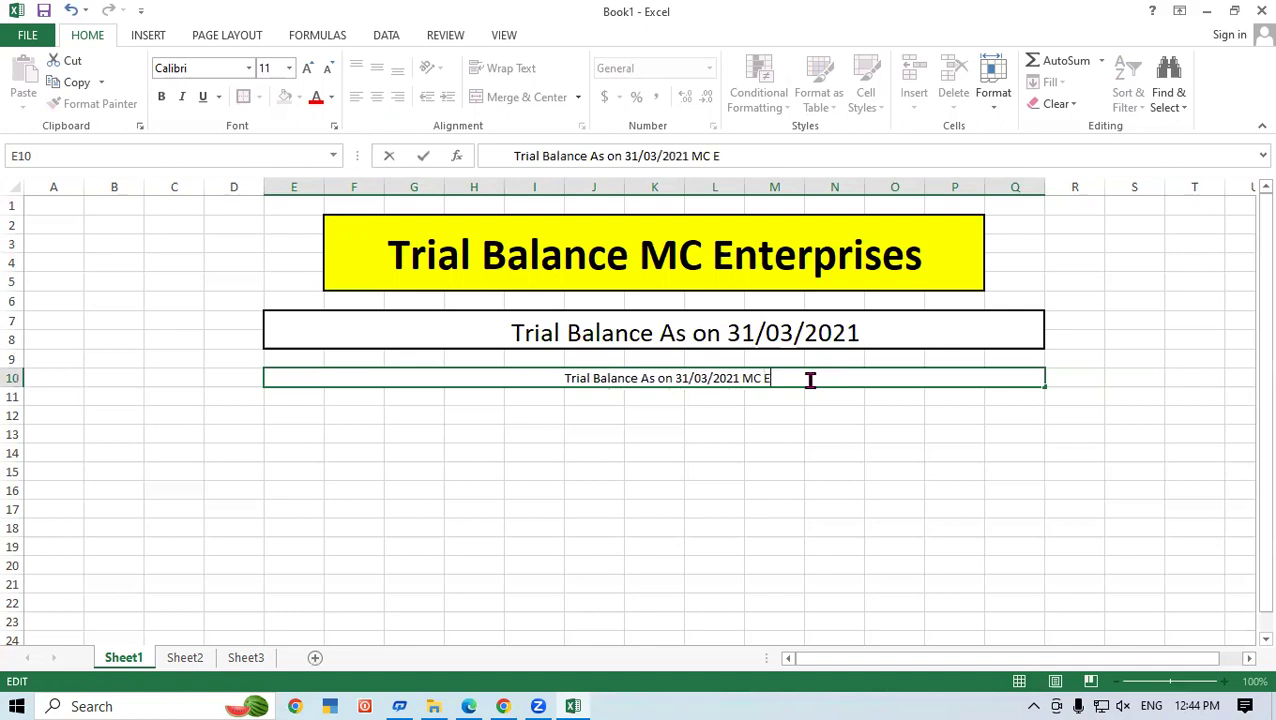
pyautogui.write('N')
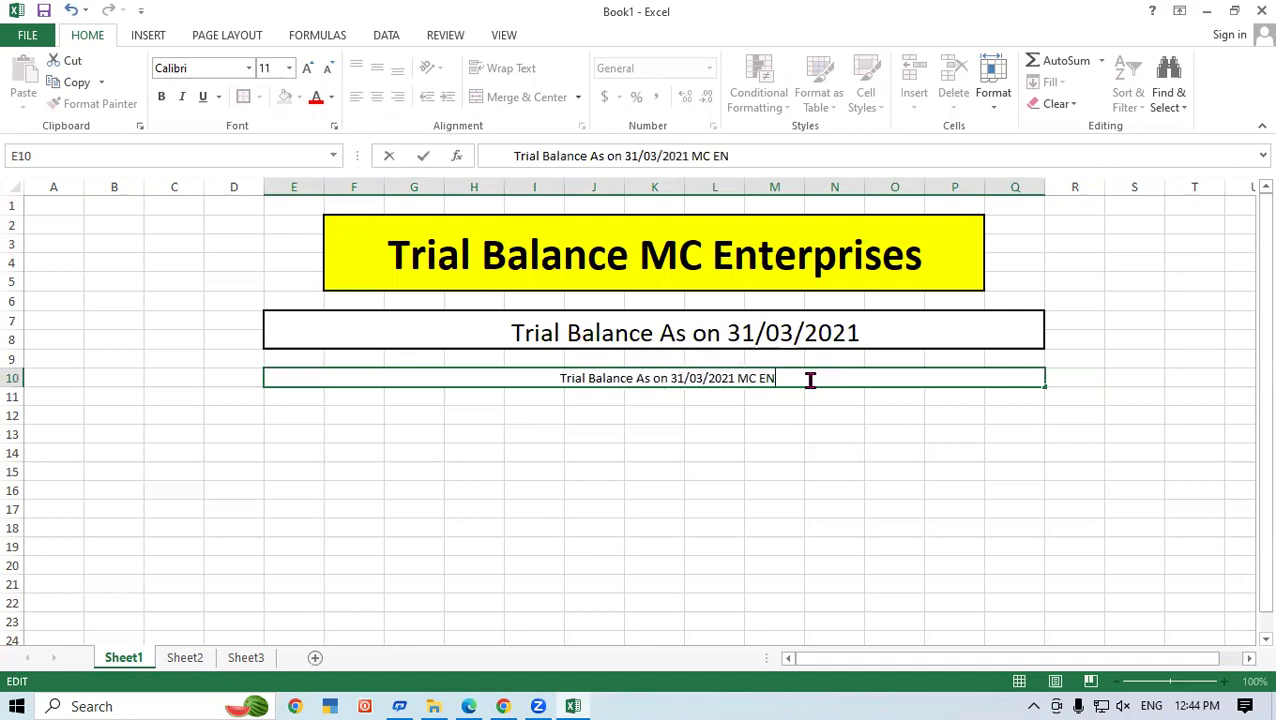
pyautogui.write('TERPRISES')
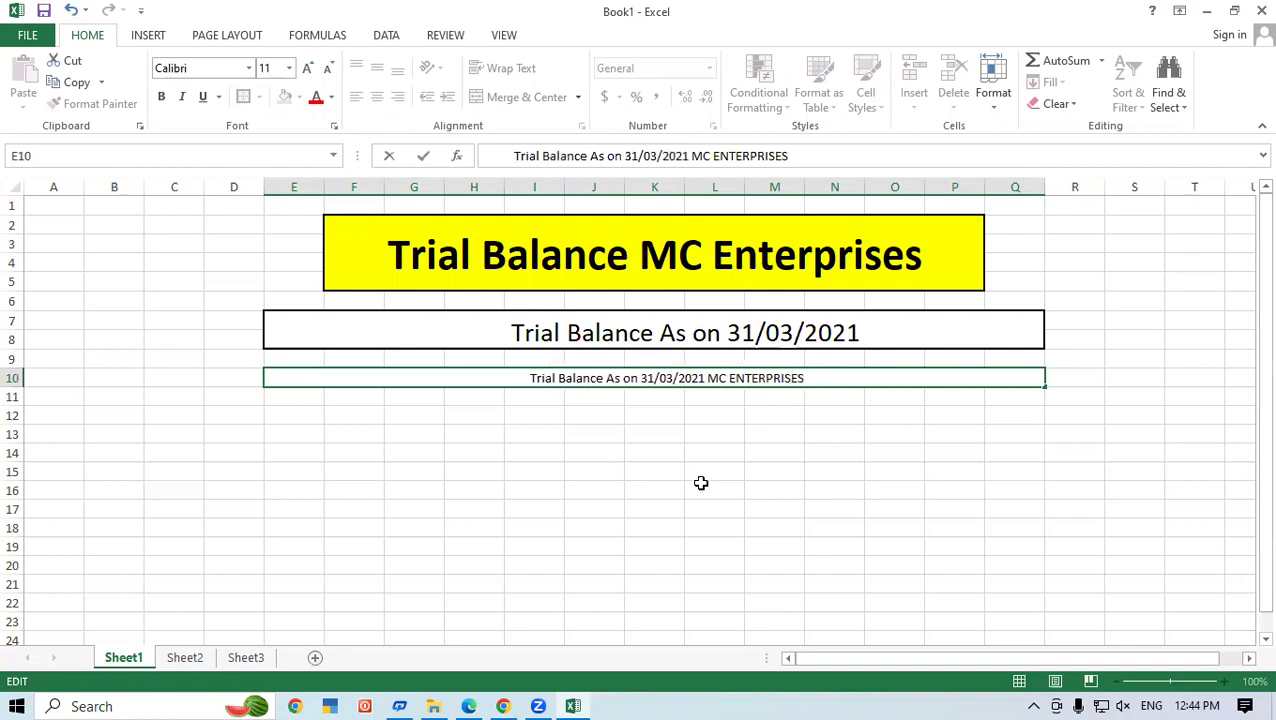
pyautogui.click(698, 484)
# - Format the heading in E10 at font size 18 in bold red text with a box border
pyautogui.click(530, 378)
pyautogui.hotkey('ctrl', 'shift', '.')
pyautogui.hotkey('ctrl', 'shift', '.')
pyautogui.hotkey('ctrl', 'shift', '.')
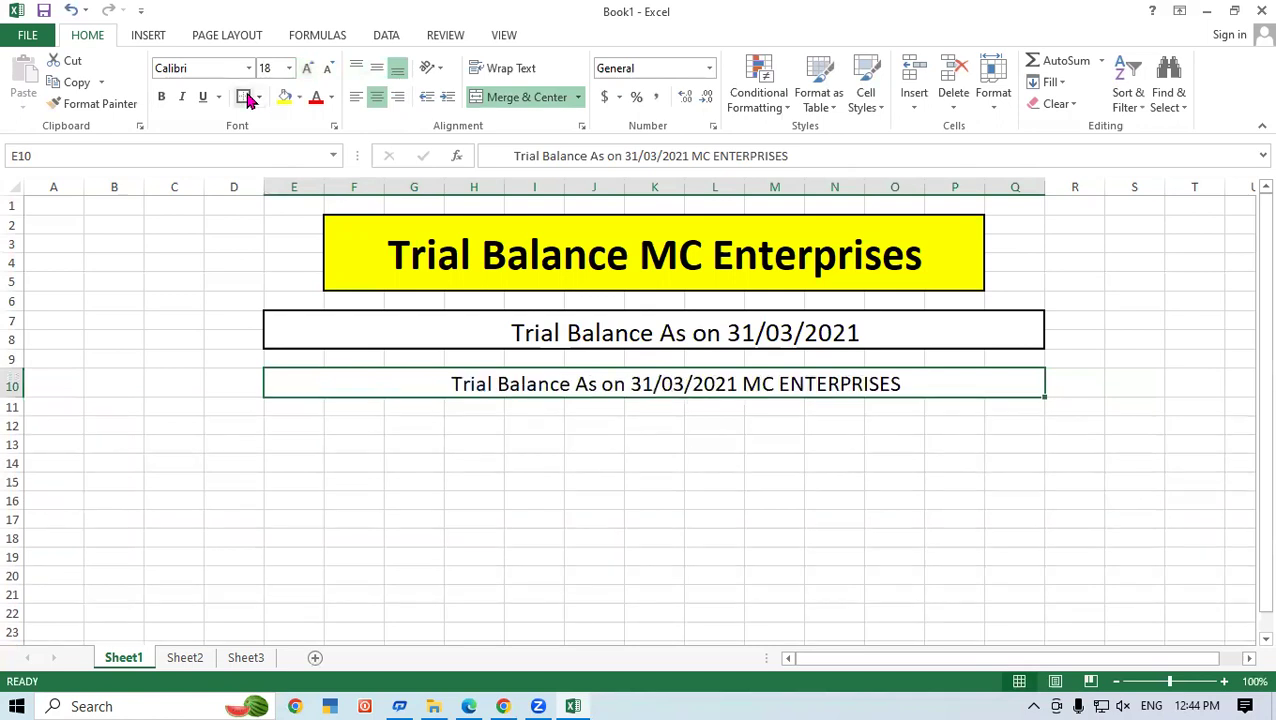
pyautogui.click(161, 96)
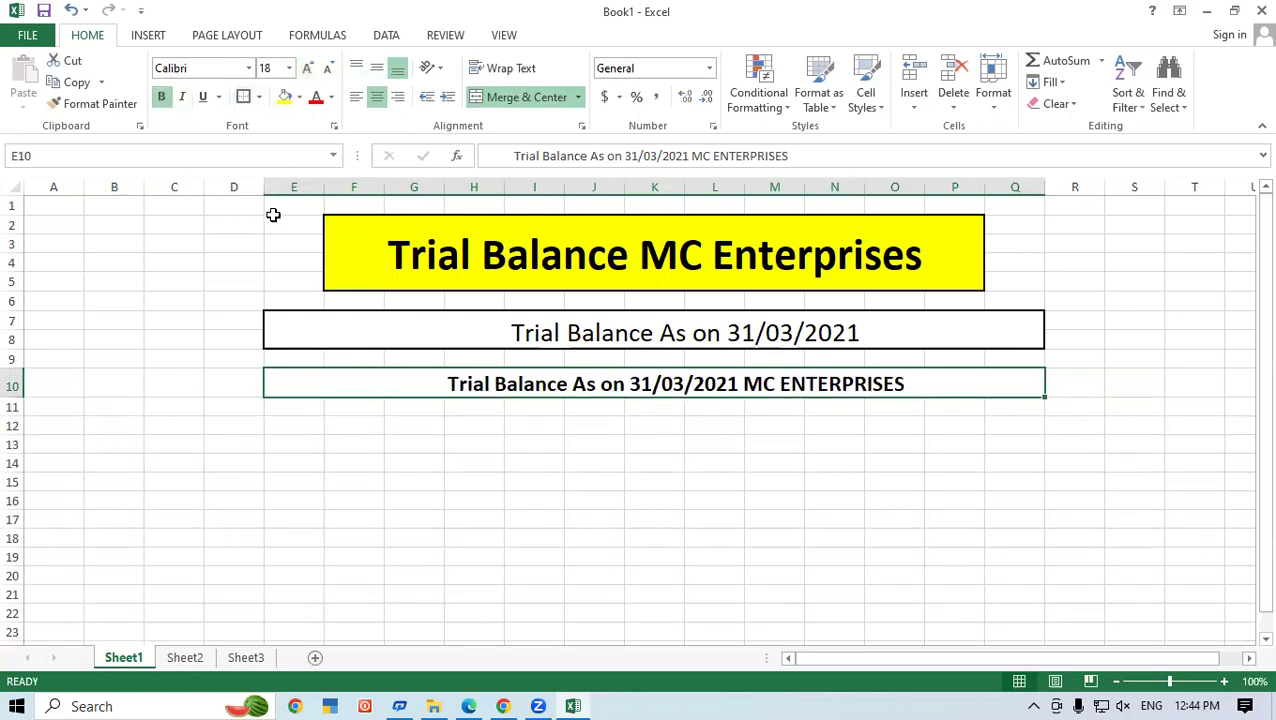
pyautogui.click(316, 97)
pyautogui.click(436, 540)
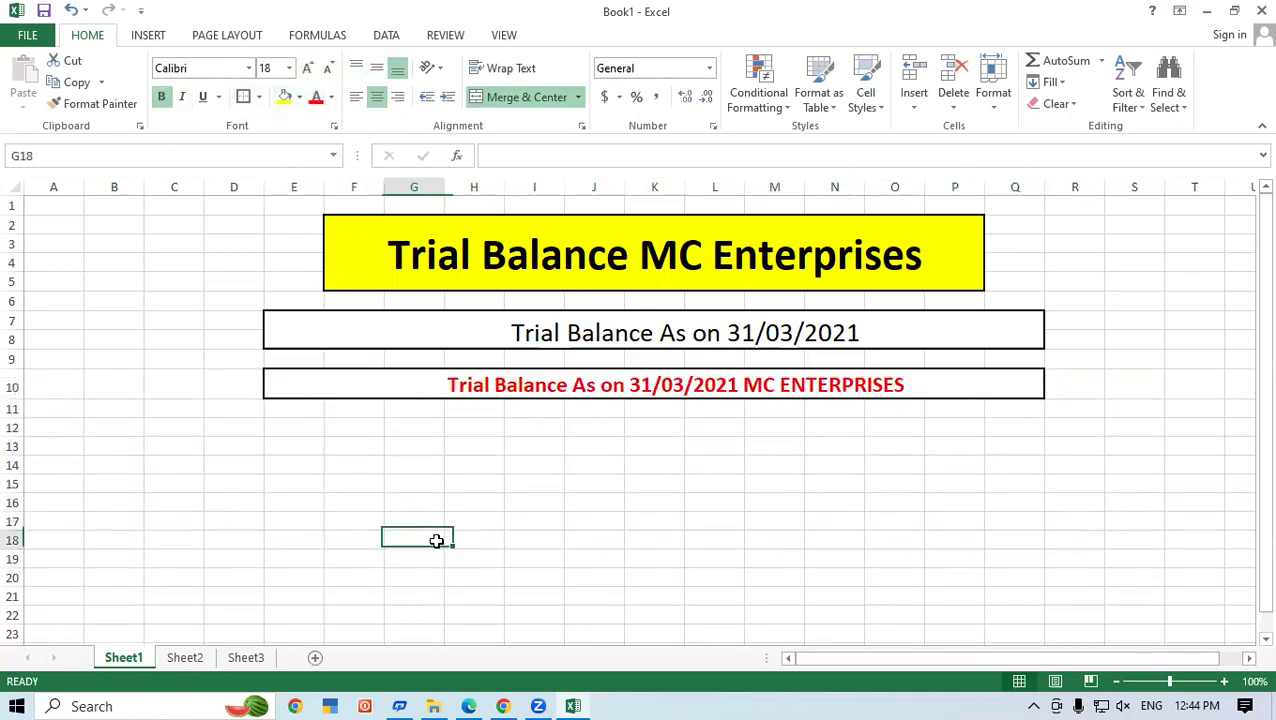
pyautogui.click(448, 488)
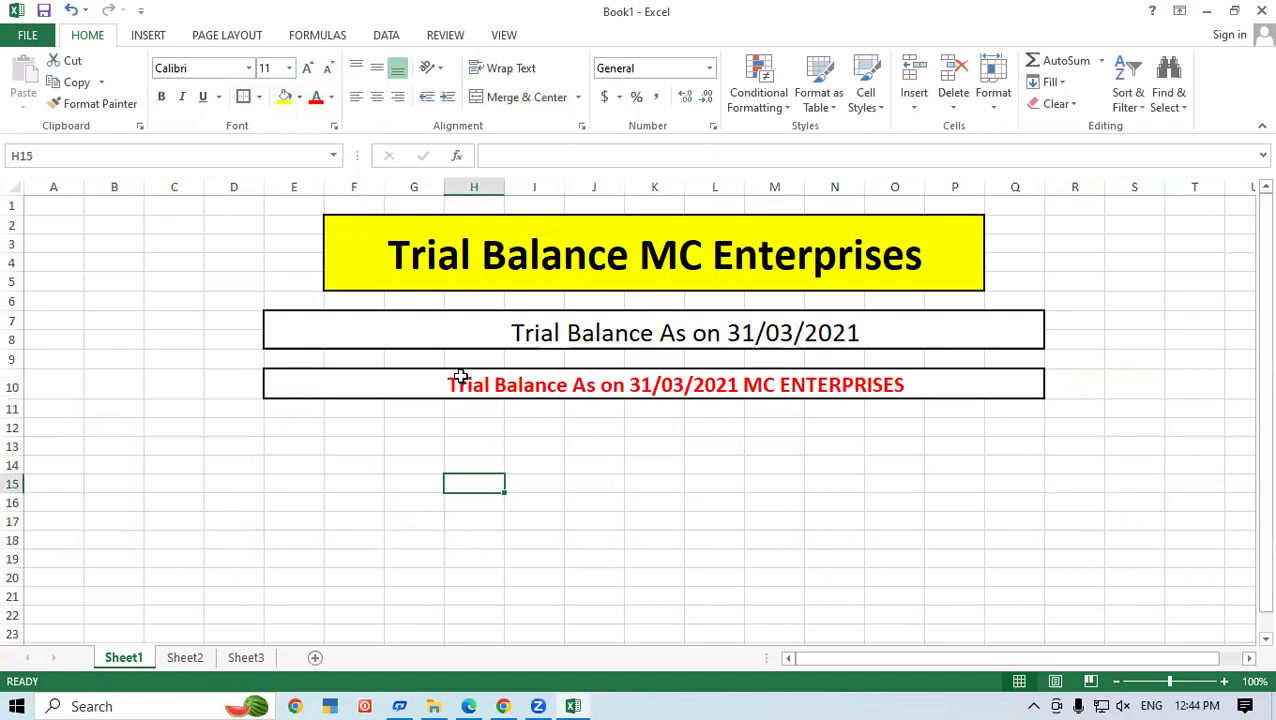
# - Check the Trial Balance column format and the ledger balances in the PDF notes, and return to the Excel sheet
pyautogui.click(468, 706)
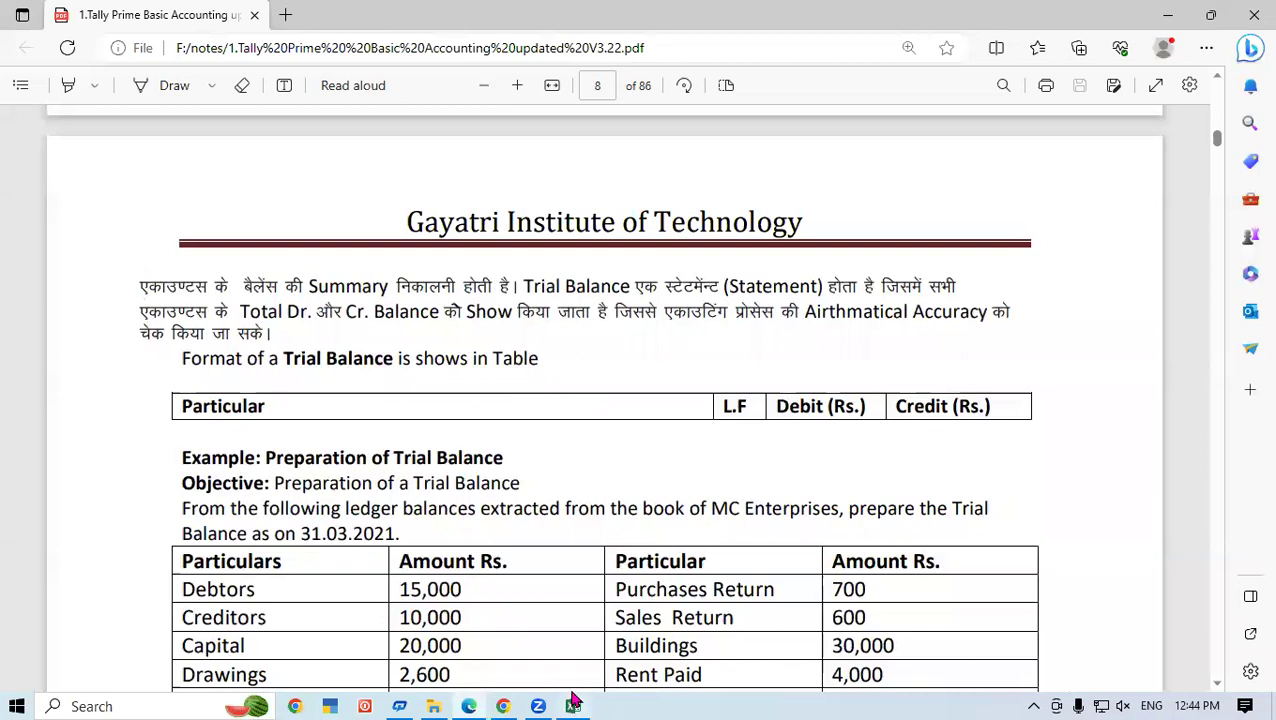
pyautogui.moveTo(572, 702)
pyautogui.click(571, 614)
# - Apply all borders to a block of cells across columns I to L, starting at row 12 and extending beyond row 30
pyautogui.moveTo(362, 433); pyautogui.dragTo(493, 428)
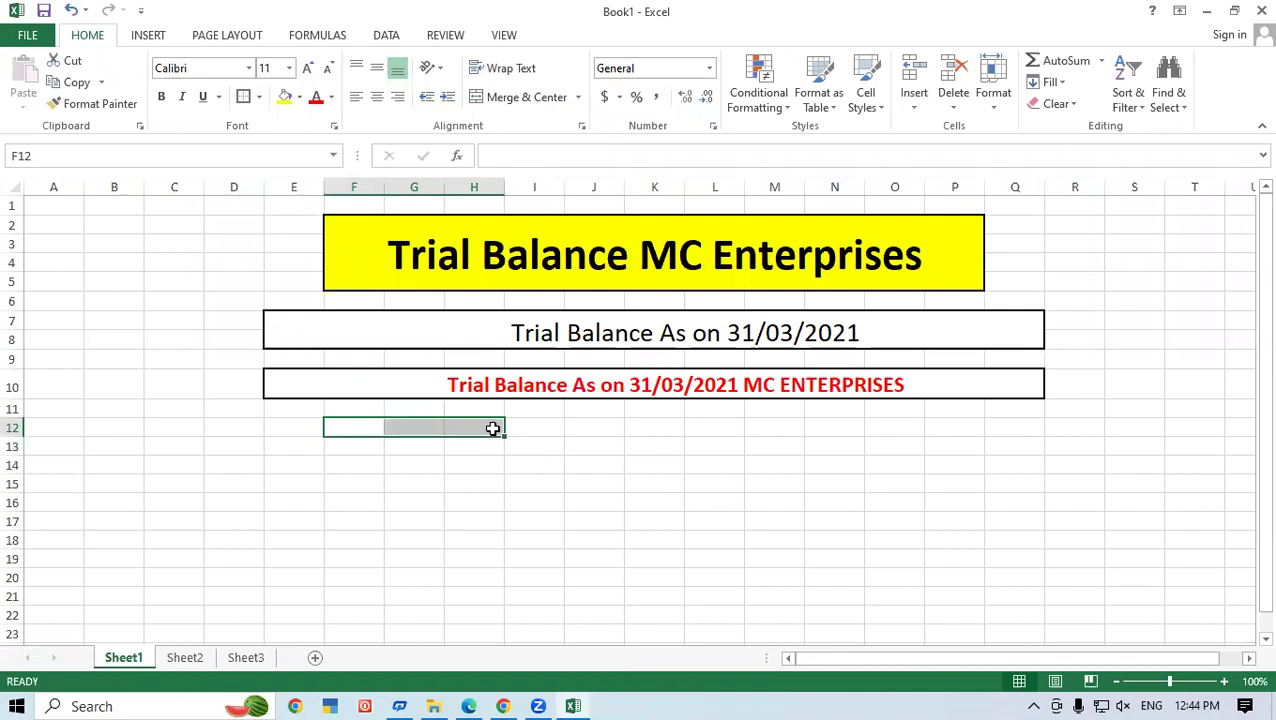
pyautogui.click(735, 532)
pyautogui.moveTo(550, 430); pyautogui.dragTo(729, 618)
pyautogui.scroll(2, 506, 357)
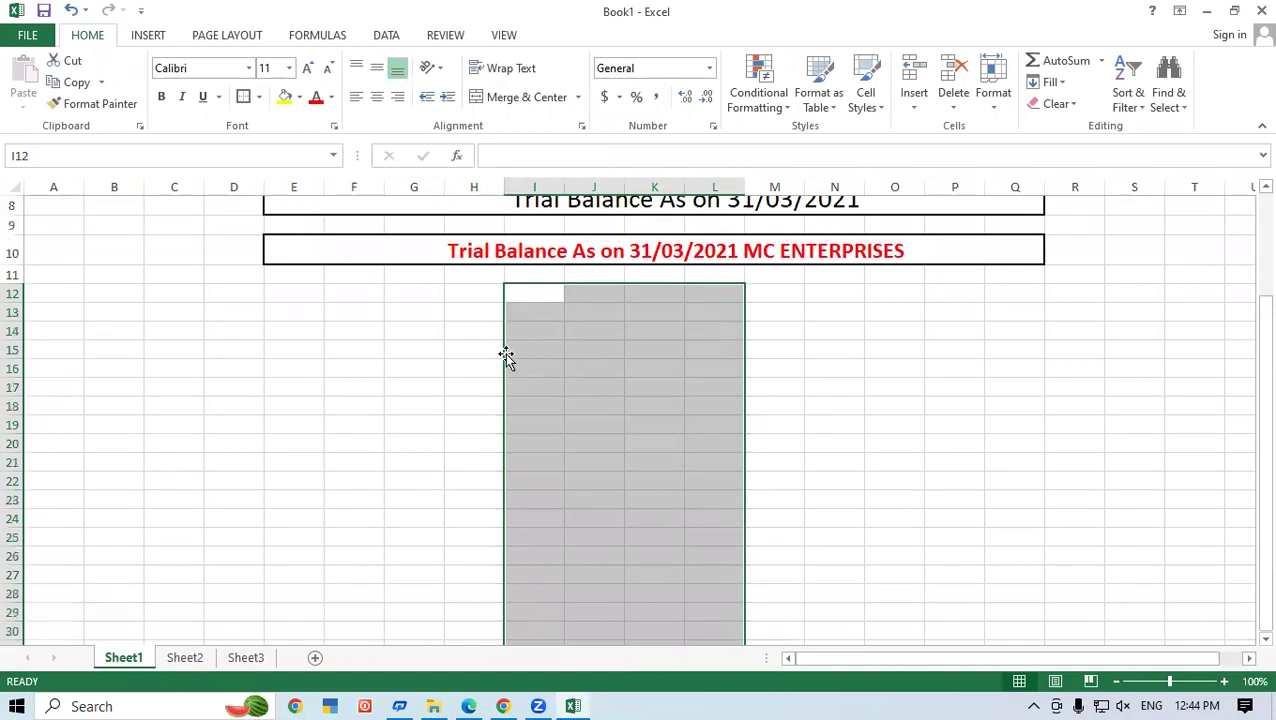
pyautogui.click(258, 97)
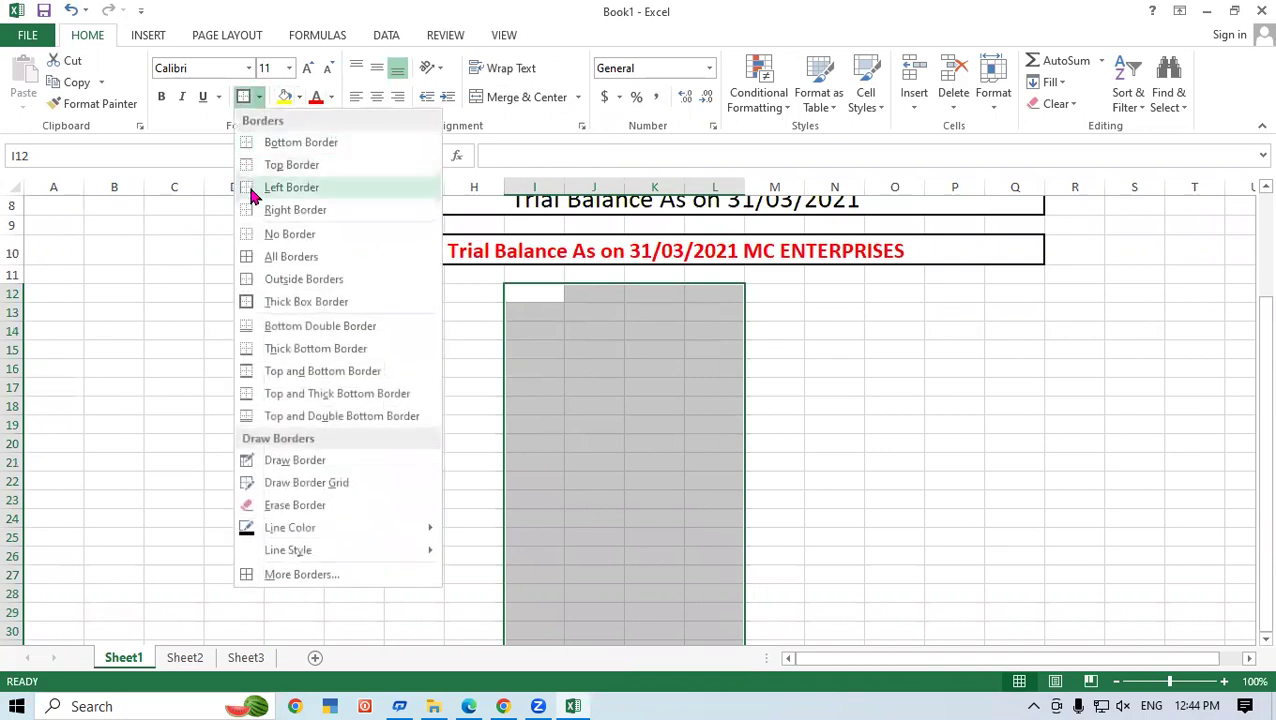
pyautogui.click(265, 256)
pyautogui.click(1000, 495)
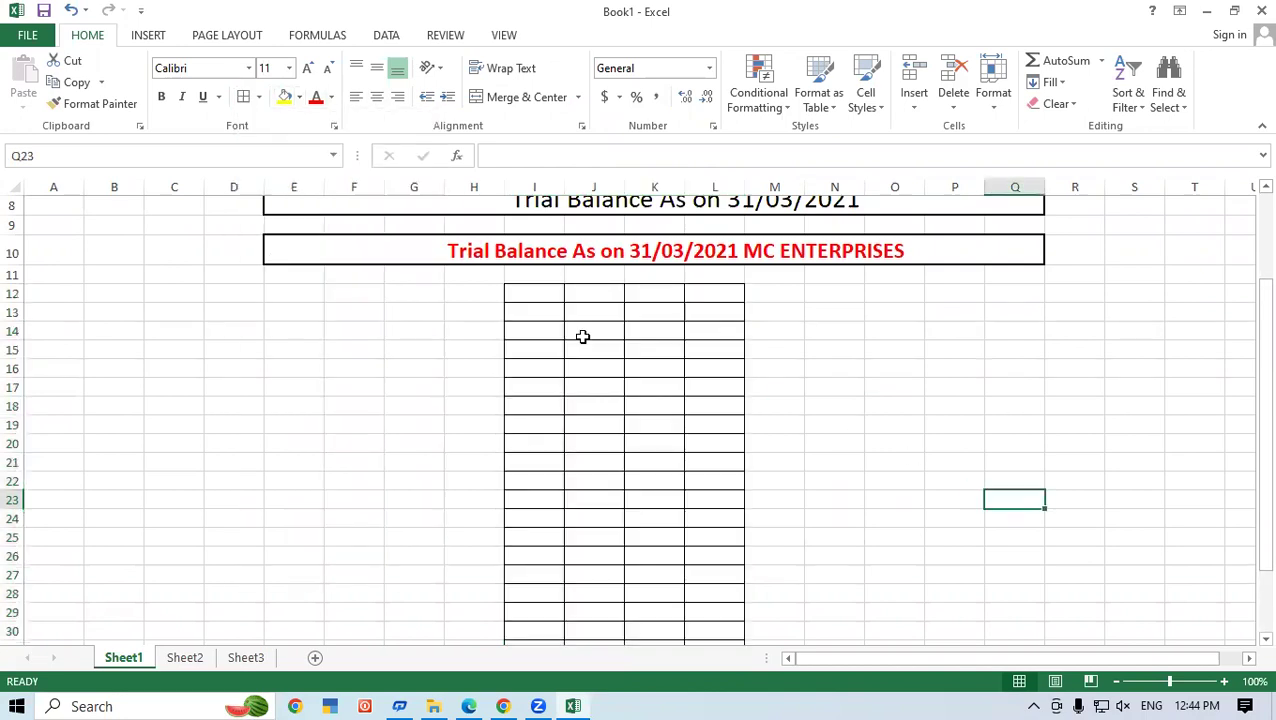
# - Enter the table column headings "PARTICULAR" in I12 and "LF" in J12
pyautogui.click(545, 295)
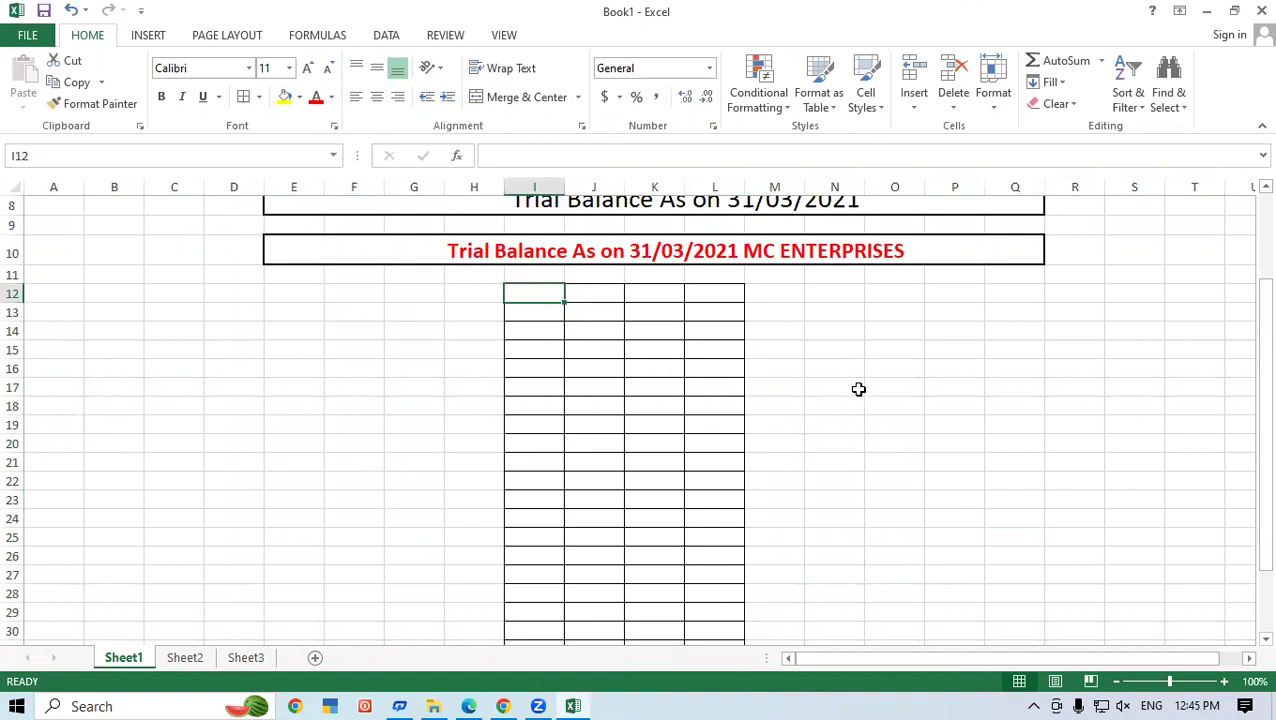
pyautogui.write('particular')
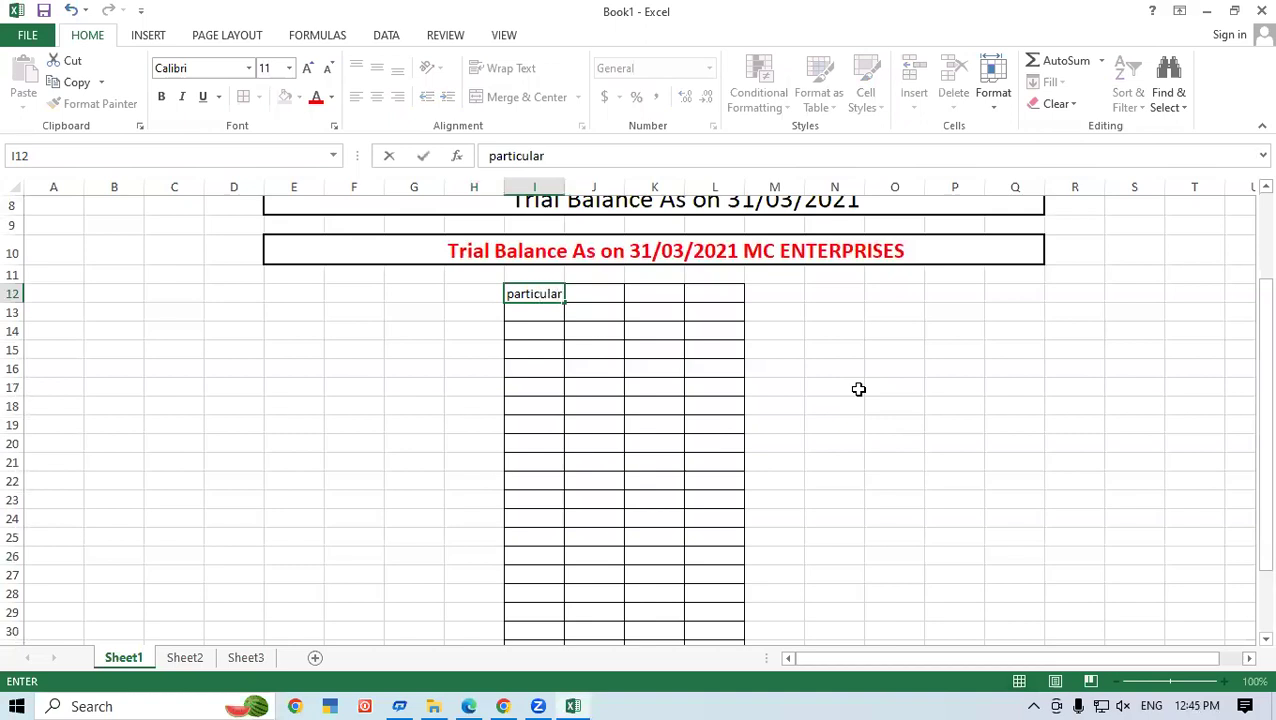
pyautogui.press('BackSpace')
pyautogui.press('BackSpace')
pyautogui.press('BackSpace')
pyautogui.press('BackSpace')
pyautogui.press('BackSpace')
pyautogui.press('BackSpace')
pyautogui.press('BackSpace')
pyautogui.press('BackSpace')
pyautogui.press('BackSpace')
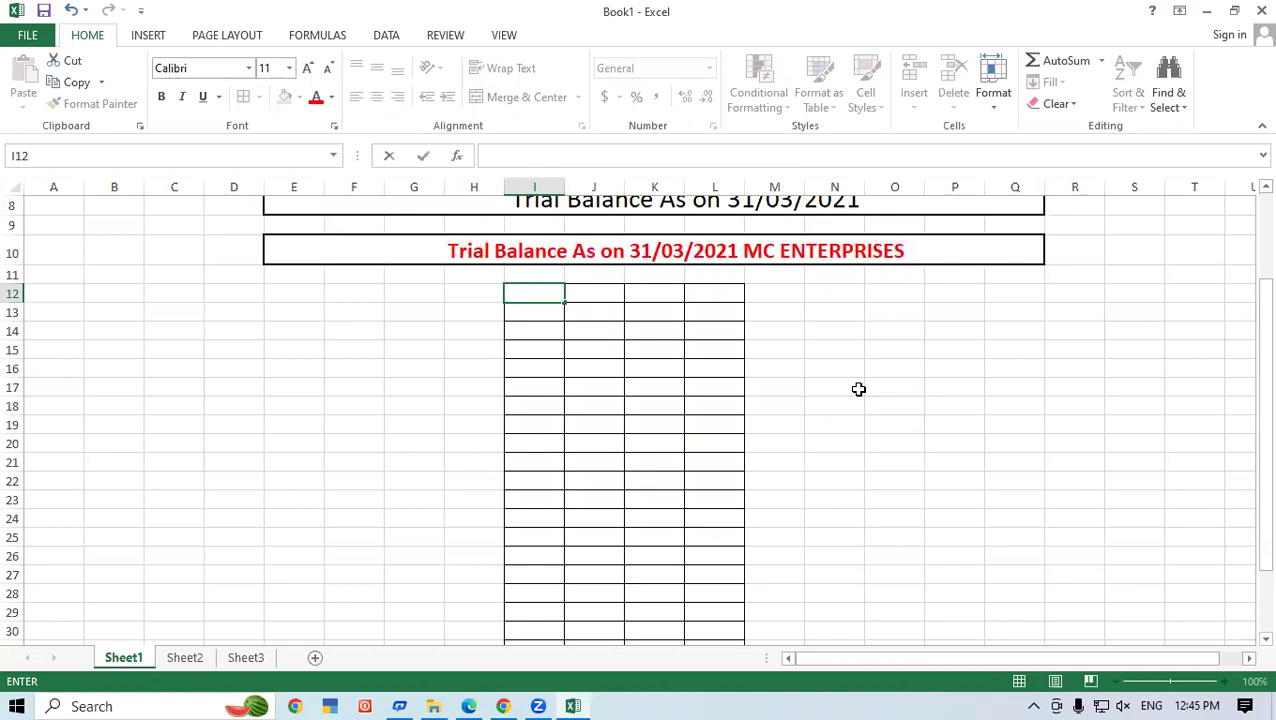
pyautogui.write('PARTICULAR')
pyautogui.click(632, 427)
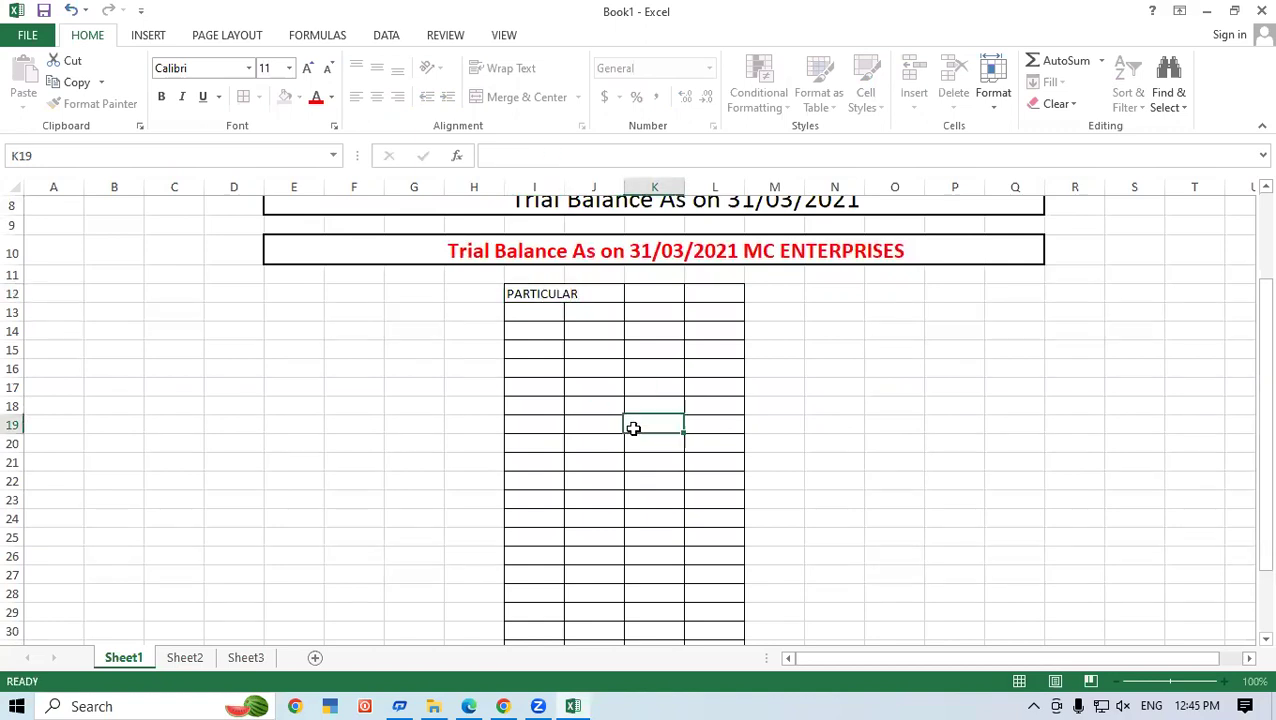
pyautogui.click(604, 296)
pyautogui.write('LF')
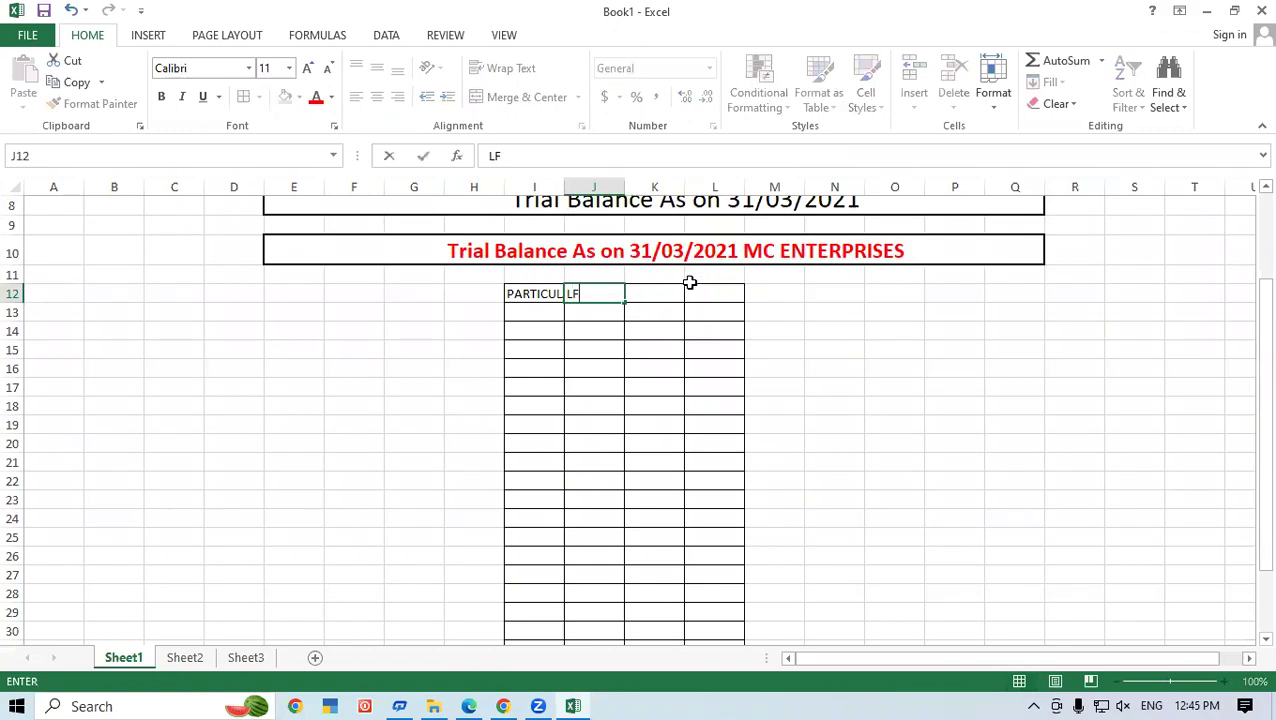
# - Enter the heading "DEBIT(Rs.)" in K12, following the PDF notes' Trial Balance format, and autofit column K
pyautogui.click(663, 289)
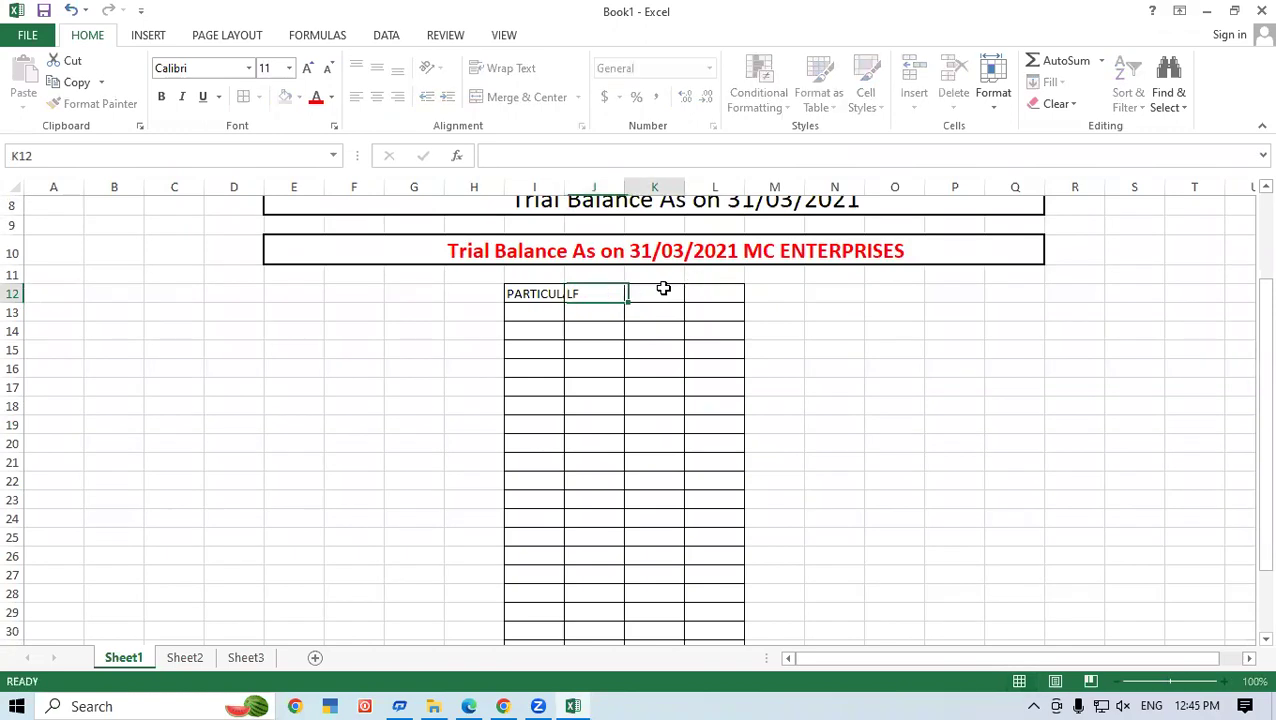
pyautogui.write('DR.')
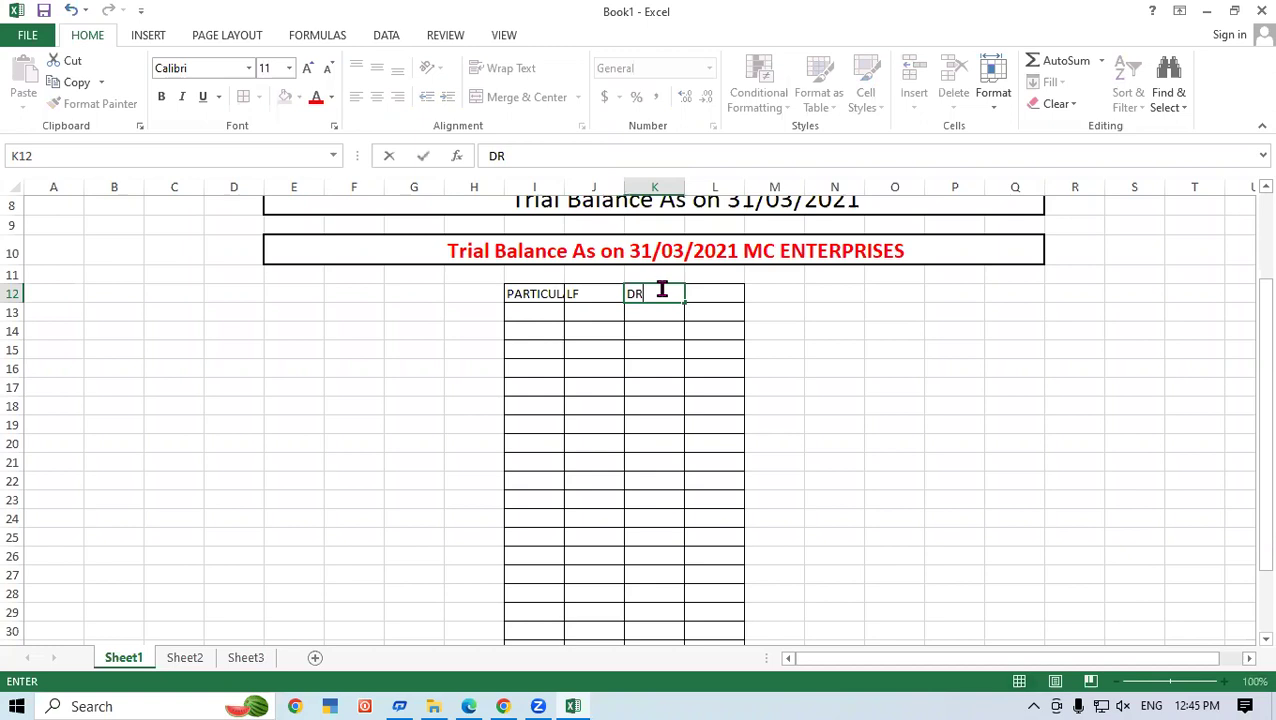
pyautogui.click(470, 702)
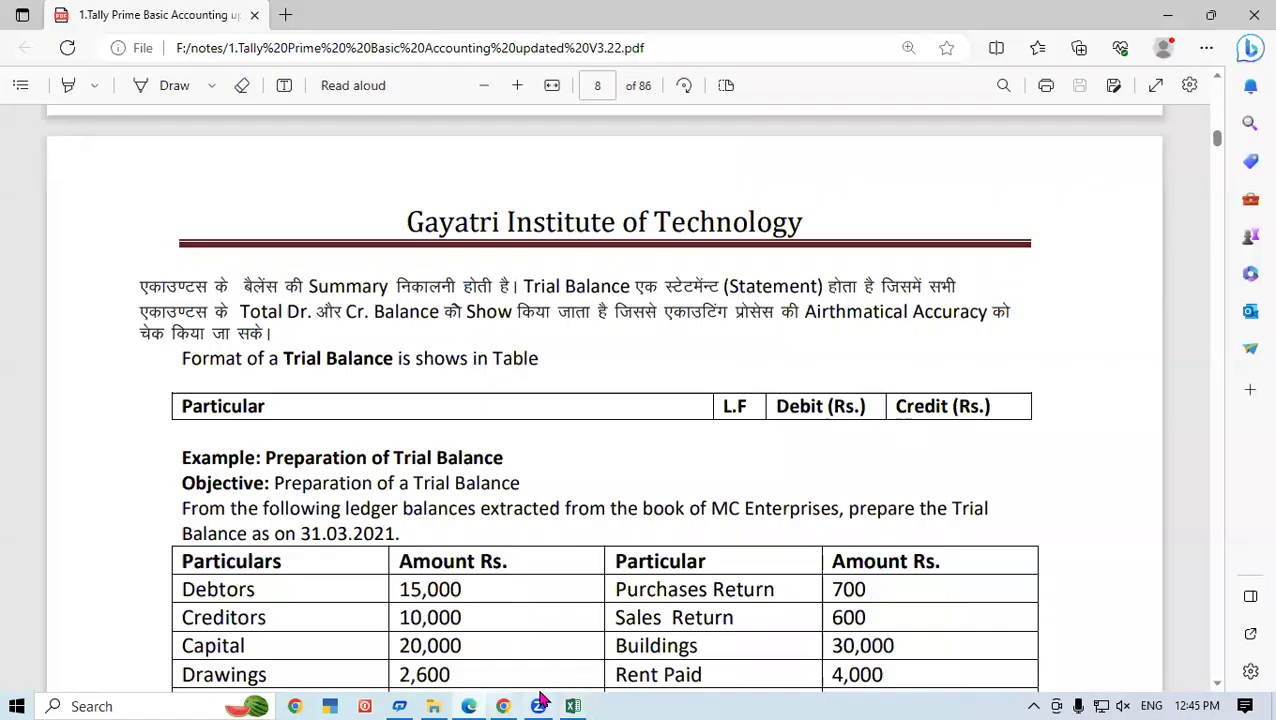
pyautogui.click(573, 706)
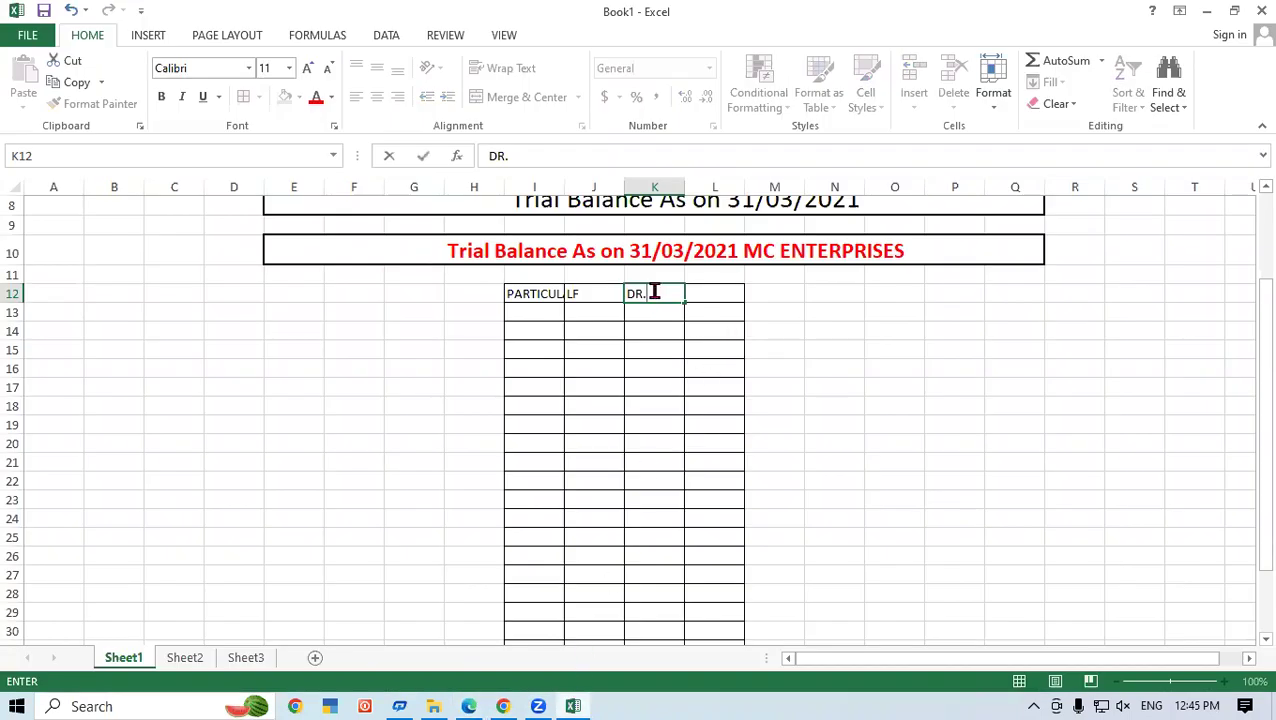
pyautogui.press('BackSpace')
pyautogui.write('EBIT(d')
pyautogui.press('BackSpace')
pyautogui.write('D')
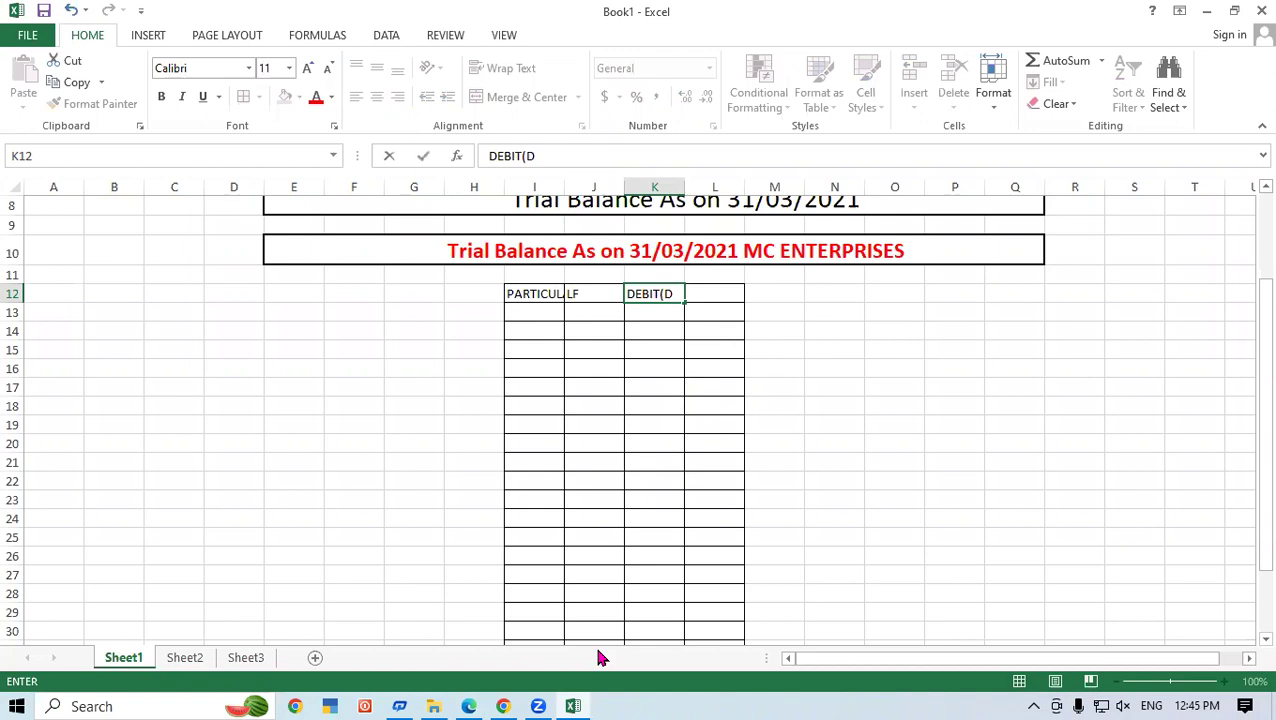
pyautogui.press('BackSpace')
pyautogui.press('BackSpace')
pyautogui.press('BackSpace')
pyautogui.write('R')
pyautogui.write('s.)')
pyautogui.click(732, 498)
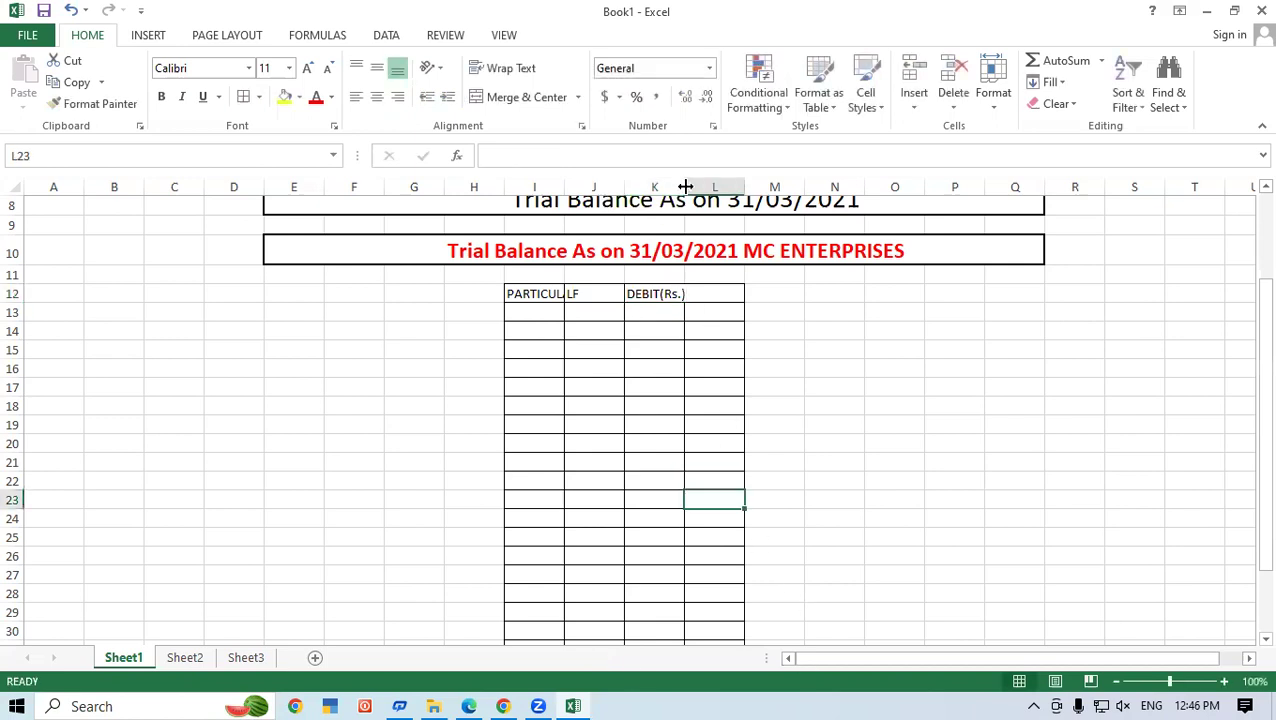
pyautogui.doubleClick(684, 187)
# - Enter the heading "CREDIT(Rs.)" in L12
pyautogui.click(710, 295)
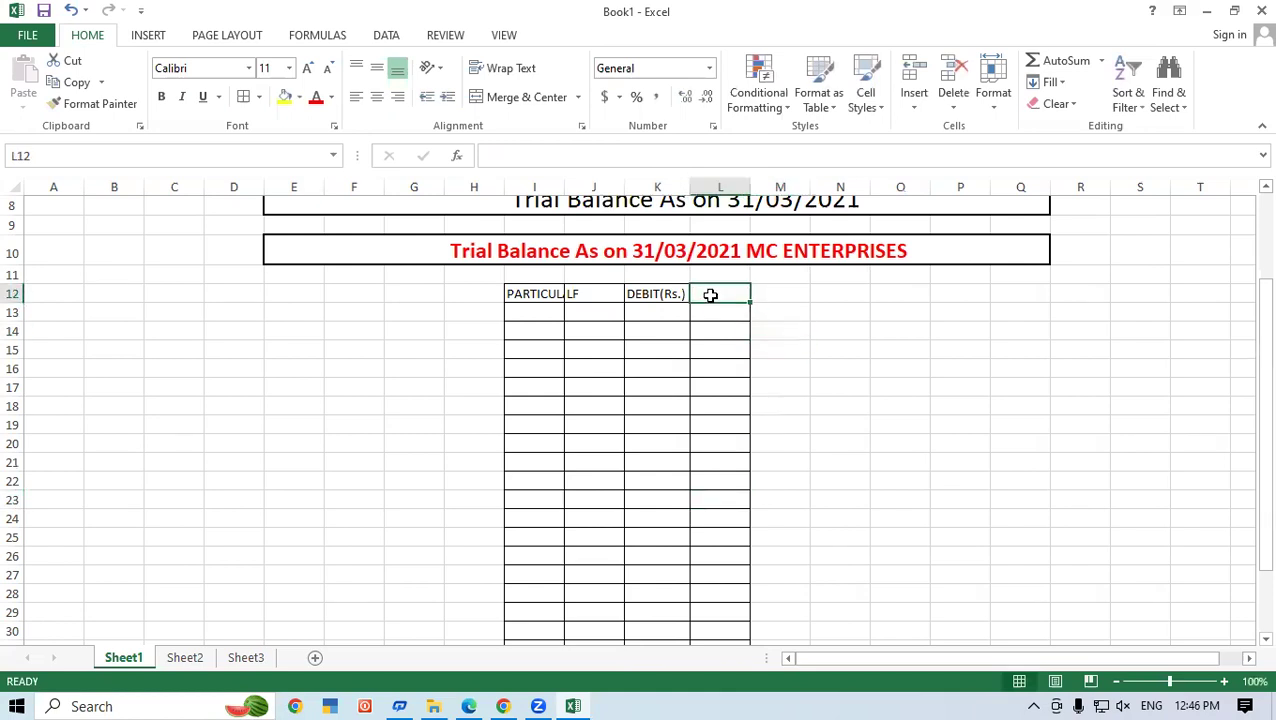
pyautogui.write('CREDIT')
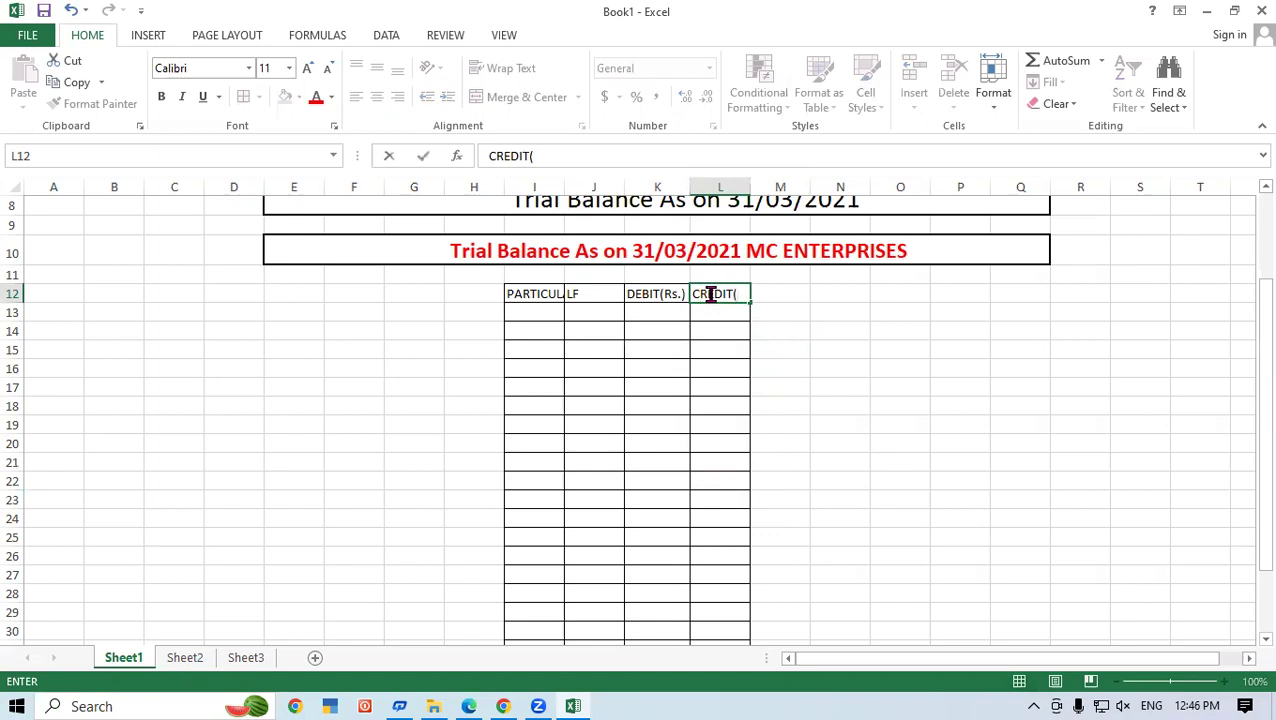
pyautogui.write('(Rs.)')
pyautogui.press('Return')
pyautogui.click(706, 404)
# - Enlarge the headings in I12:L12 to font size 16 and autofit columns I to L
pyautogui.moveTo(561, 293); pyautogui.dragTo(745, 294)
pyautogui.hotkey('ctrl', 'shift', '.')
pyautogui.hotkey('ctrl', 'shift', '.')
pyautogui.click(895, 462)
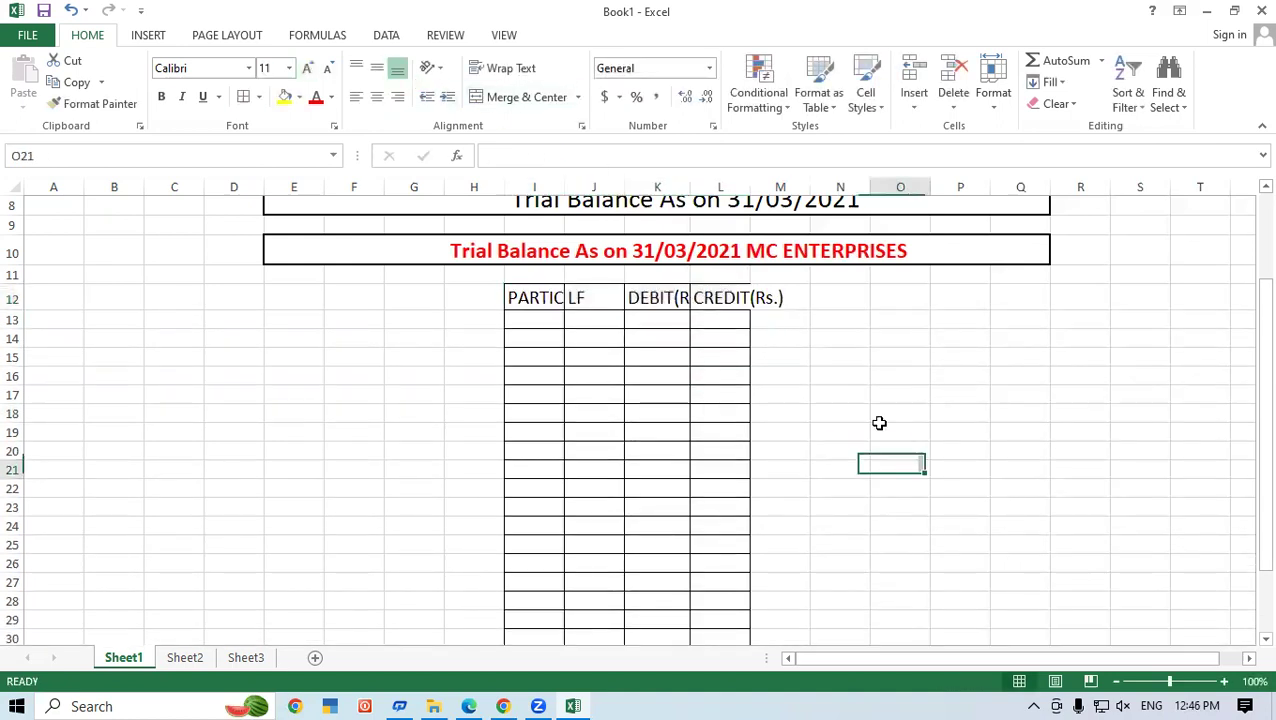
pyautogui.moveTo(515, 186); pyautogui.dragTo(752, 180)
pyautogui.doubleClick(752, 180)
pyautogui.click(1040, 452)
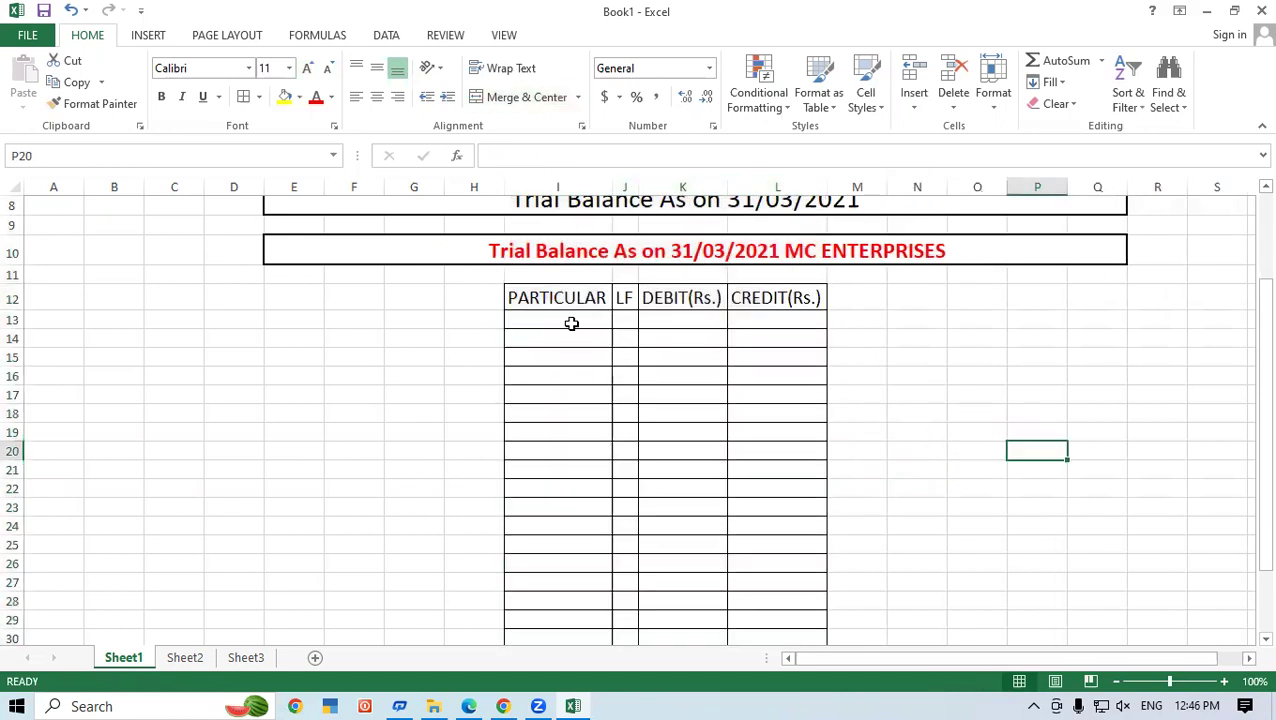
# - Copy the PARTICULAR heading's format onto the empty table rows below it in columns I to L with Format Painter
pyautogui.click(547, 296)
pyautogui.click(120, 104)
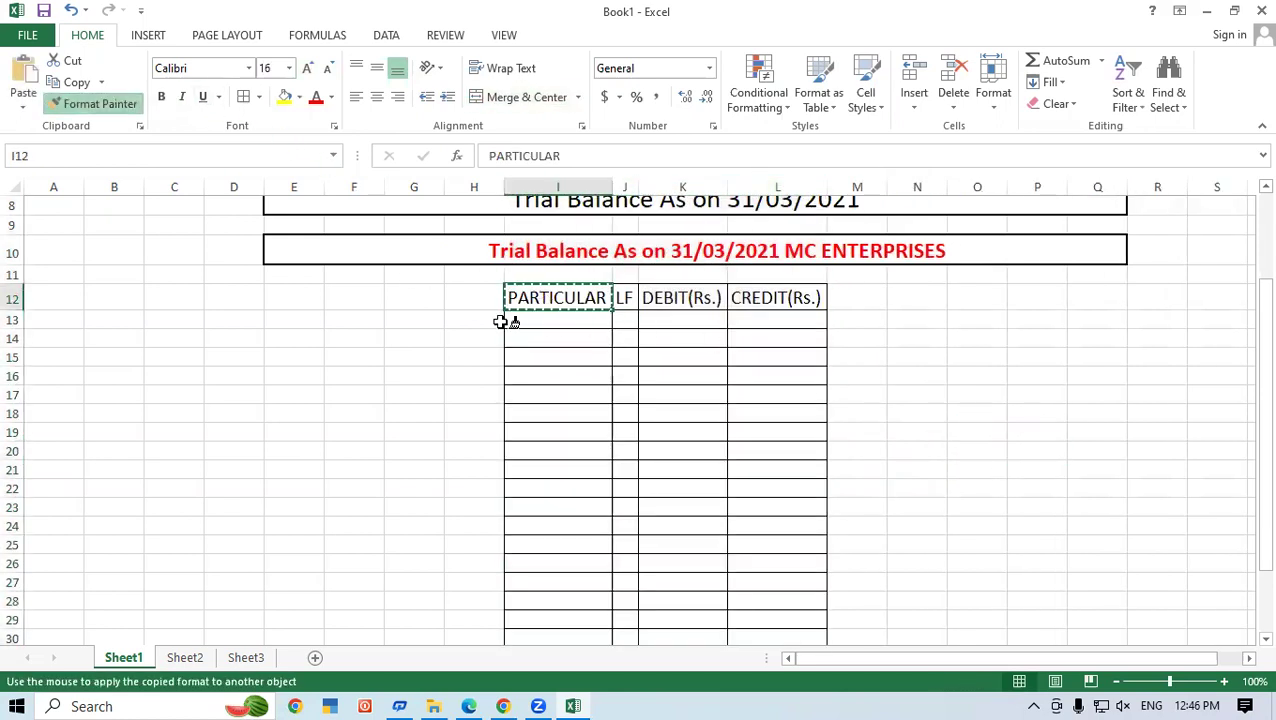
pyautogui.moveTo(552, 322)
pyautogui.mouseDown()
pyautogui.moveTo(760, 436)
pyautogui.moveTo(790, 562)
pyautogui.mouseUp()
pyautogui.click(952, 510)
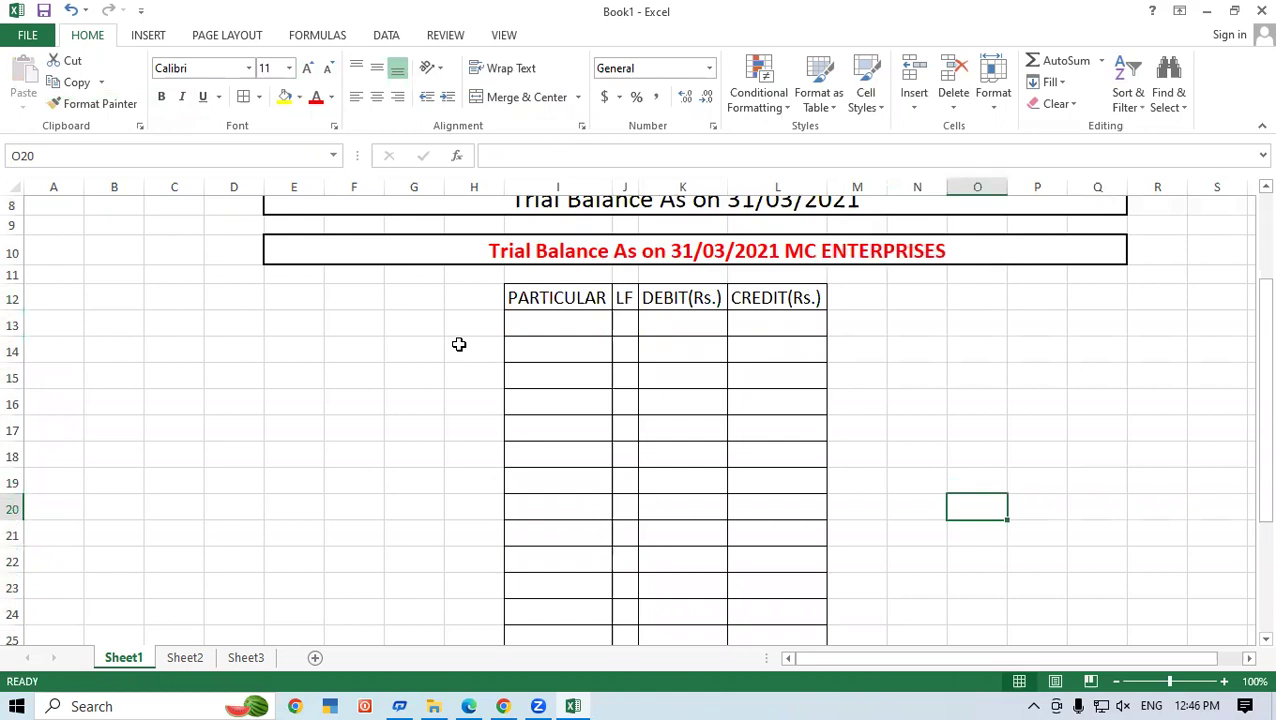
# - Try merging columns G to I across each row from 12 to 24, and undo the merge
pyautogui.moveTo(410, 298); pyautogui.dragTo(515, 296)
pyautogui.moveTo(419, 292); pyautogui.dragTo(558, 624)
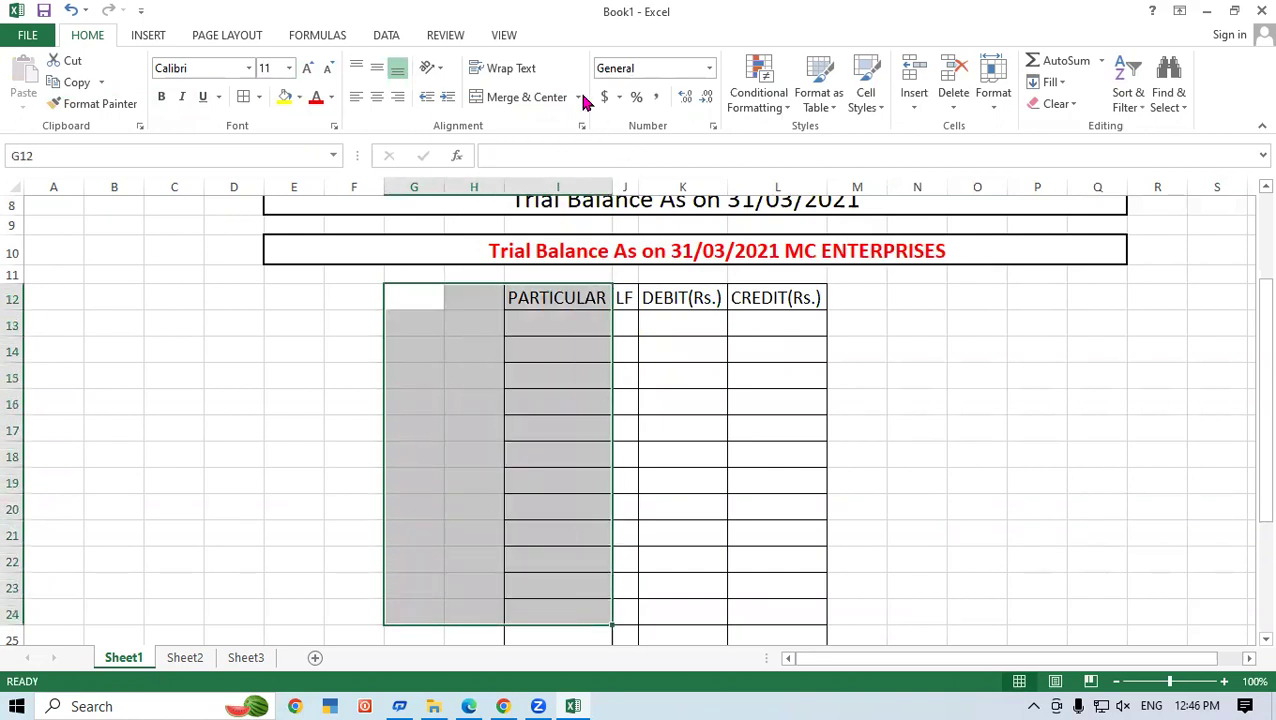
pyautogui.click(578, 97)
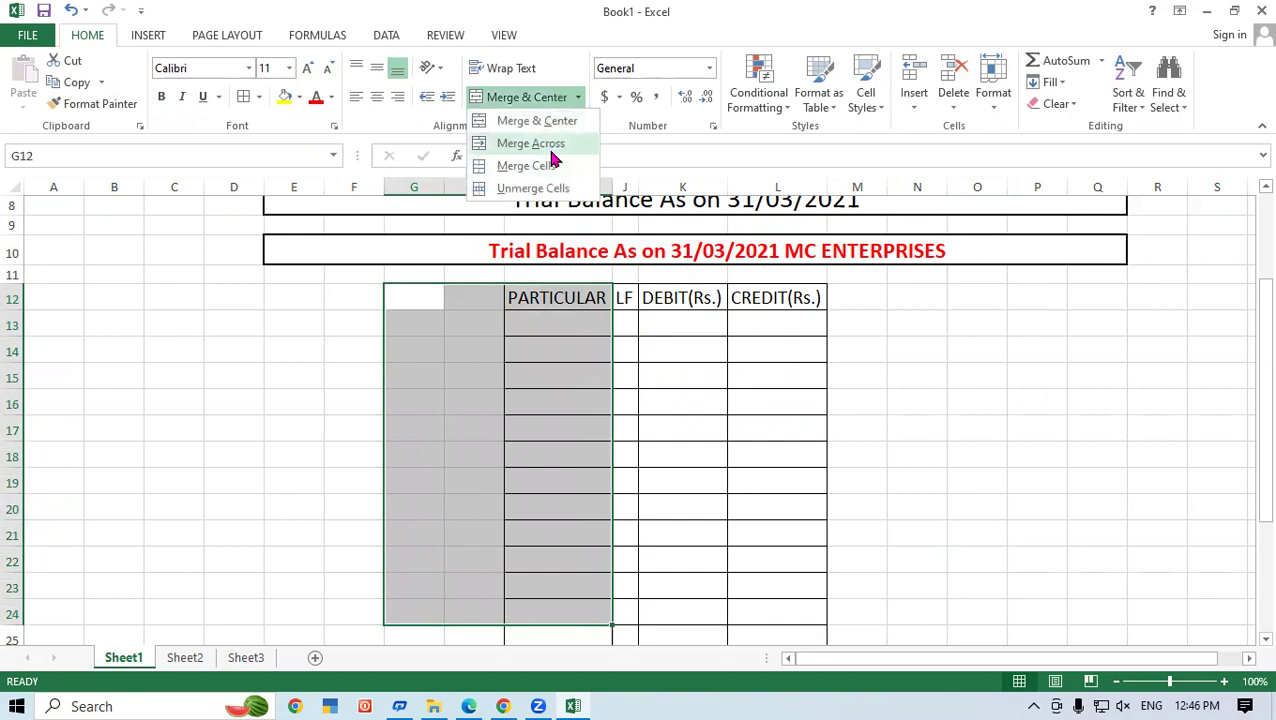
pyautogui.click(548, 144)
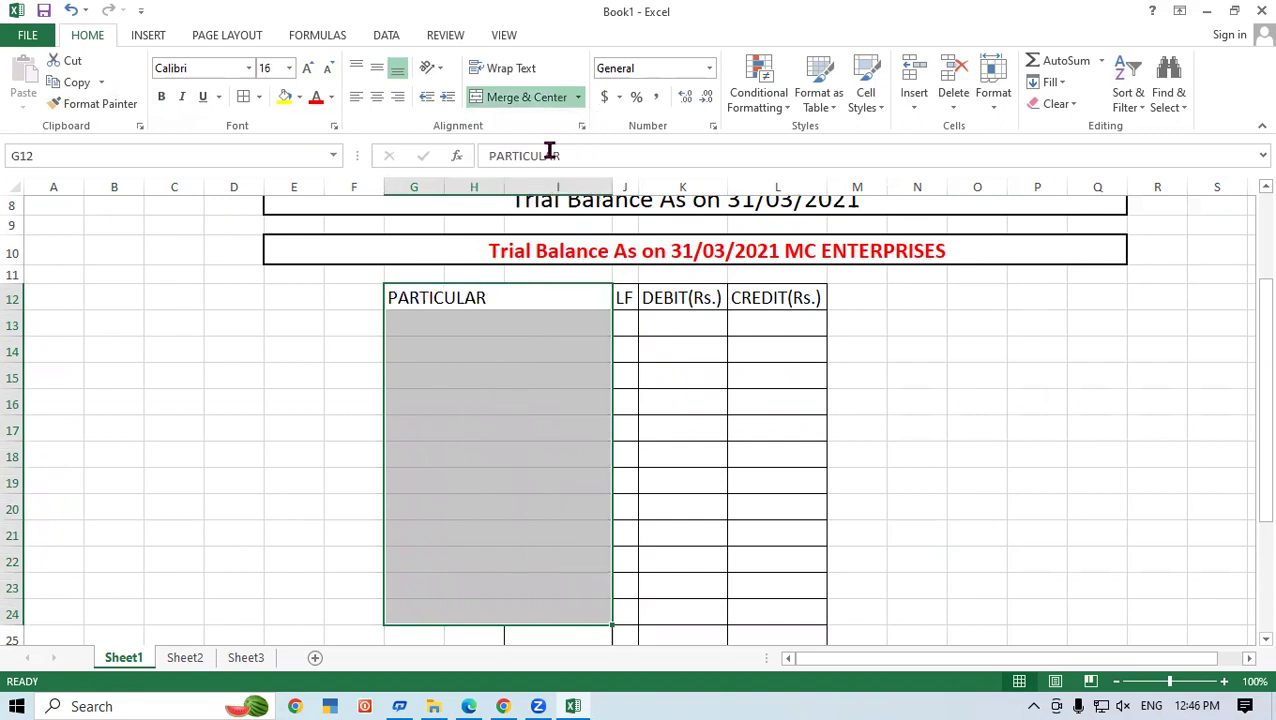
pyautogui.click(684, 443)
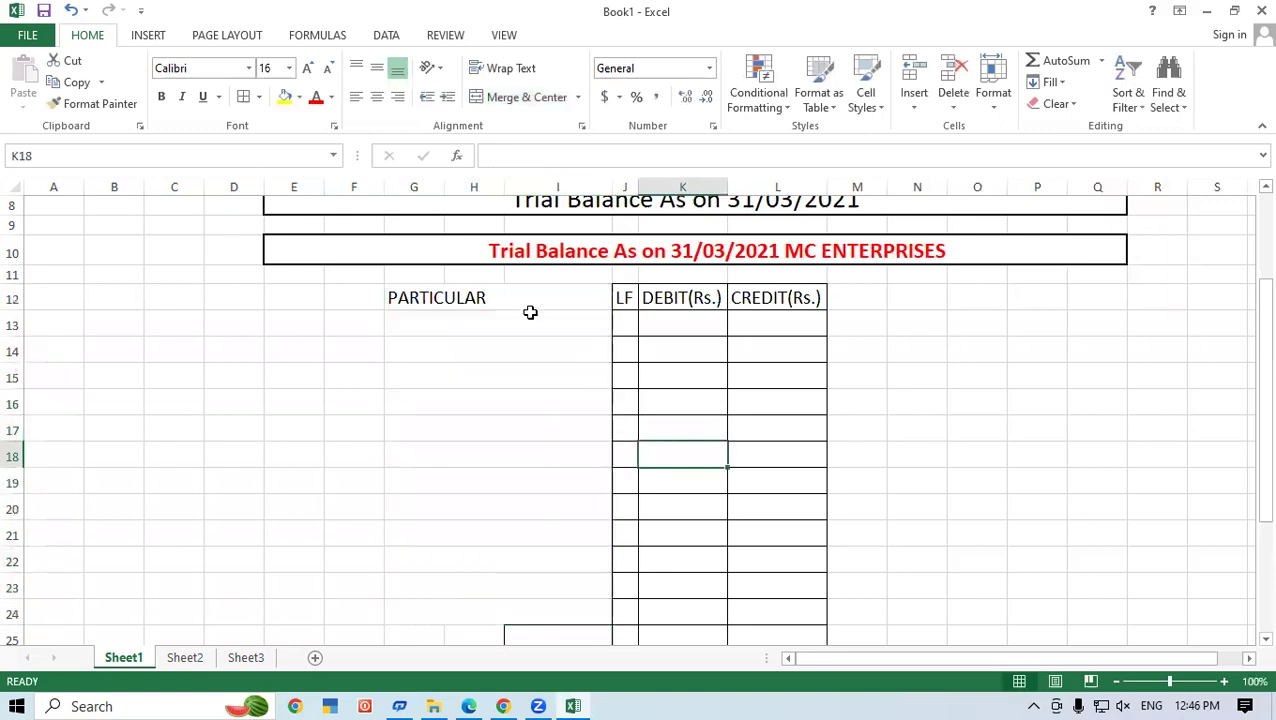
pyautogui.moveTo(515, 299); pyautogui.dragTo(626, 610)
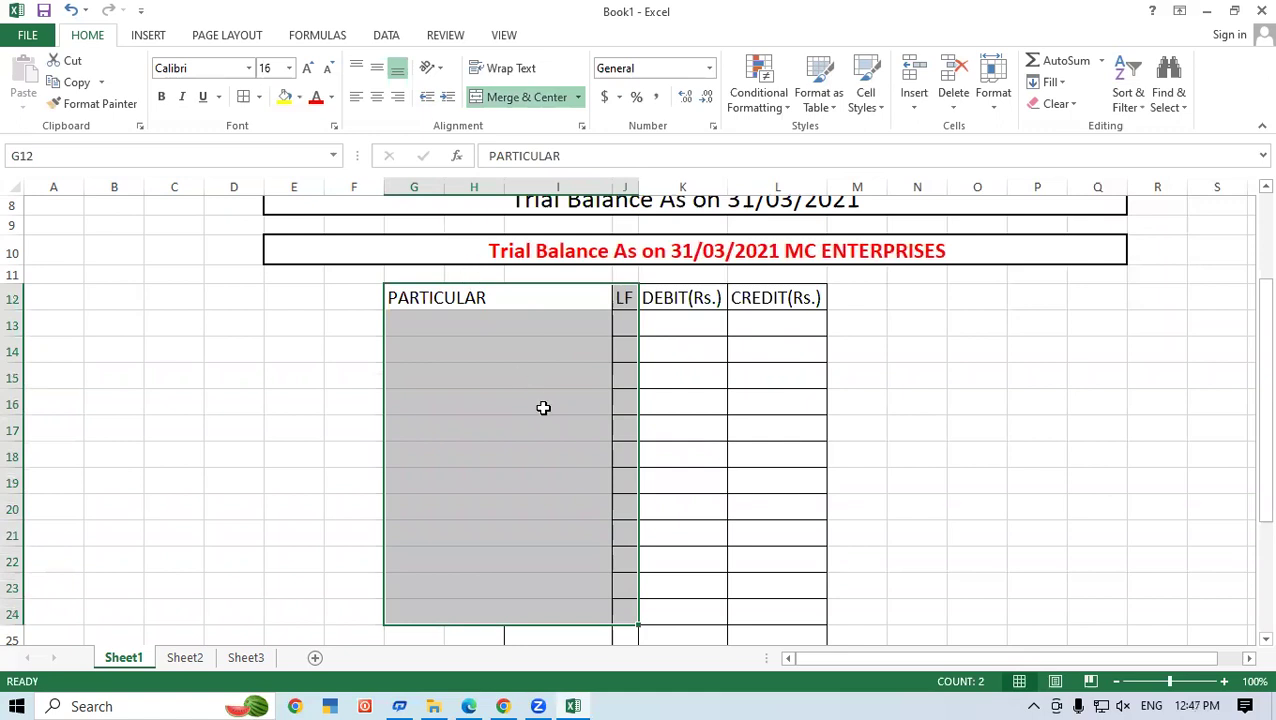
pyautogui.hotkey('ctrl', 'z')
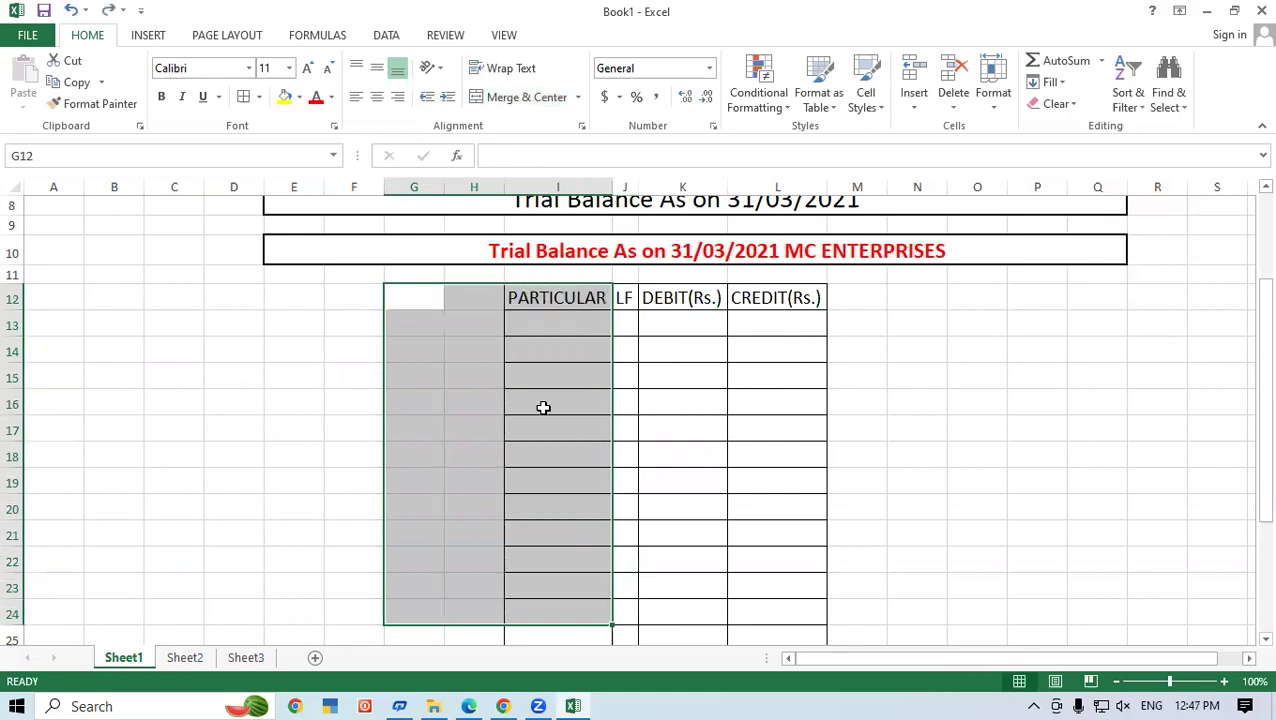
pyautogui.click(652, 400)
# - Merge cells G12:I12 into one wide PARTICULAR heading cell
pyautogui.moveTo(408, 292); pyautogui.dragTo(524, 299)
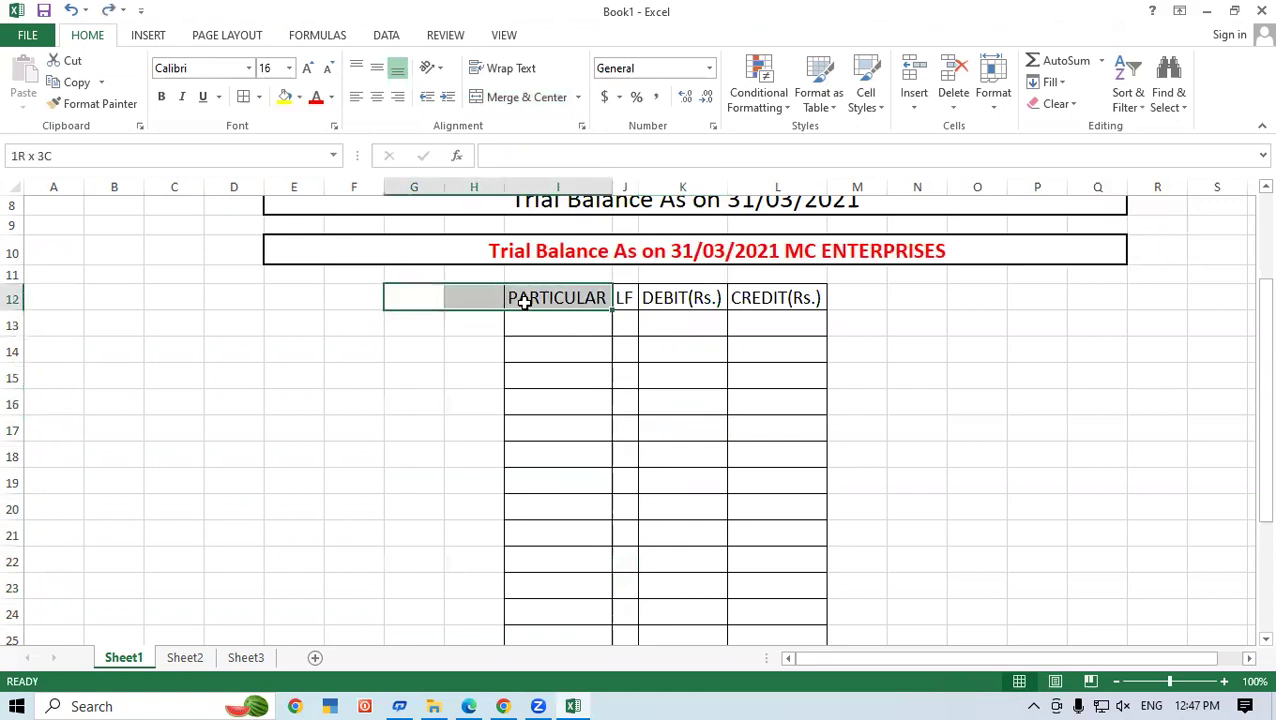
pyautogui.click(578, 97)
pyautogui.click(540, 165)
pyautogui.click(649, 411)
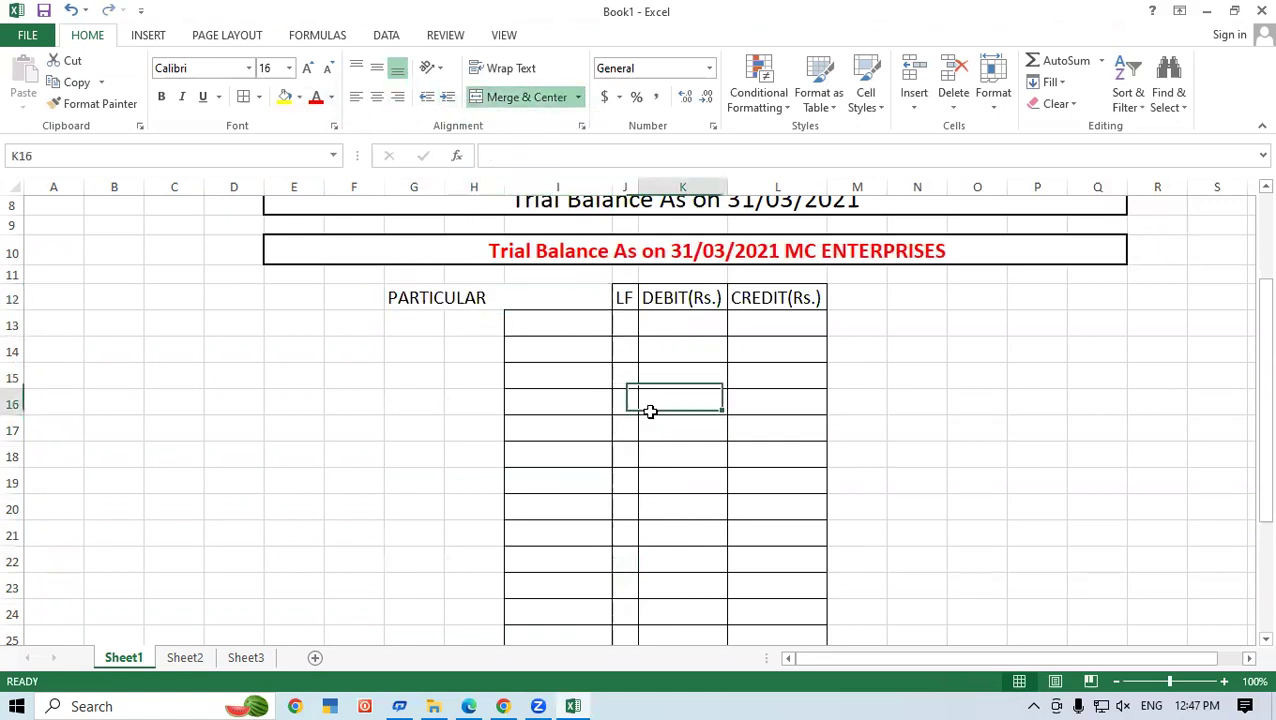
# - Apply all borders to columns G to I from the PARTICULAR heading in row 12 down the table
pyautogui.moveTo(396, 296); pyautogui.dragTo(539, 627)
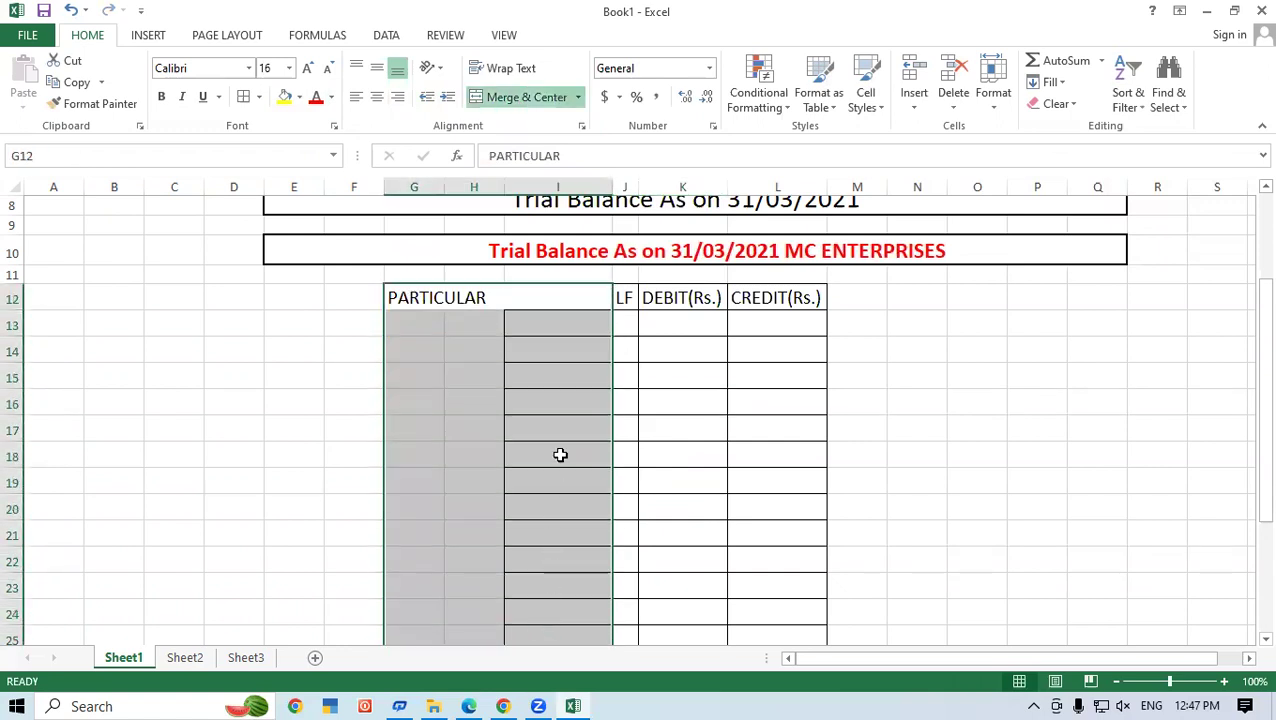
pyautogui.click(248, 102)
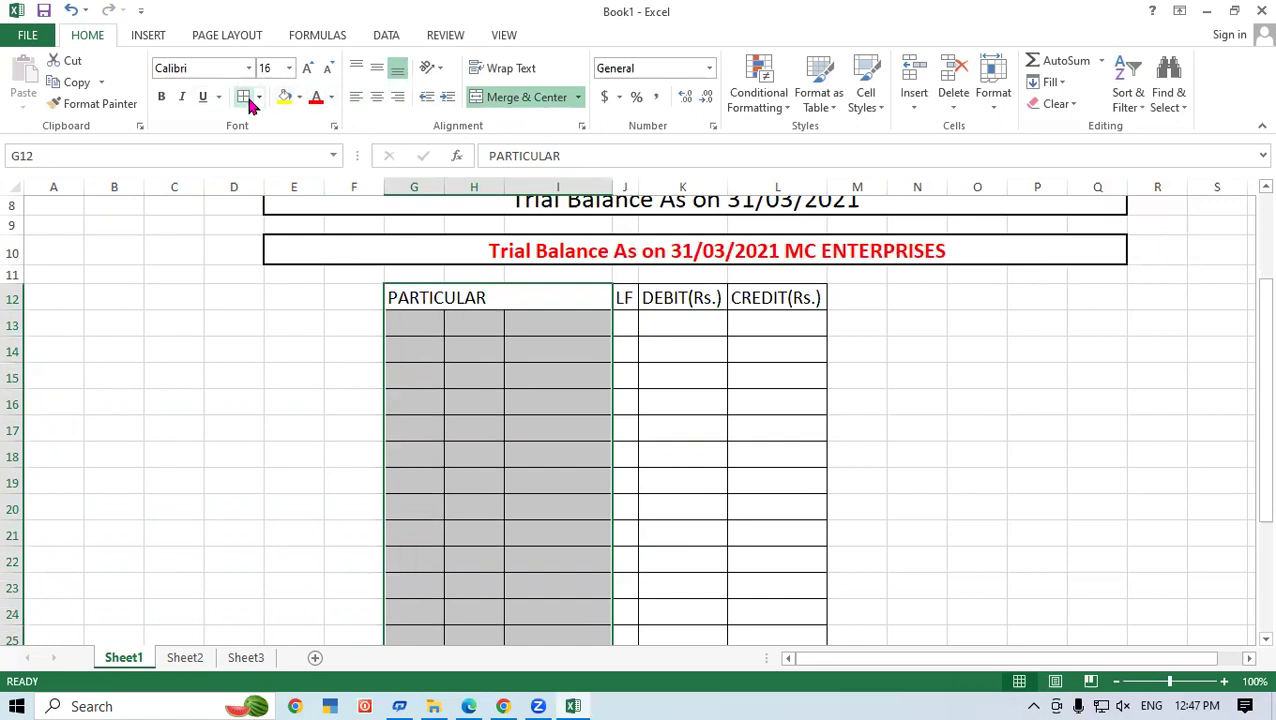
pyautogui.click(740, 407)
# - Merge columns G to I across each table row from row 13 downward
pyautogui.moveTo(493, 330); pyautogui.dragTo(539, 612)
pyautogui.moveTo(421, 327); pyautogui.dragTo(556, 625)
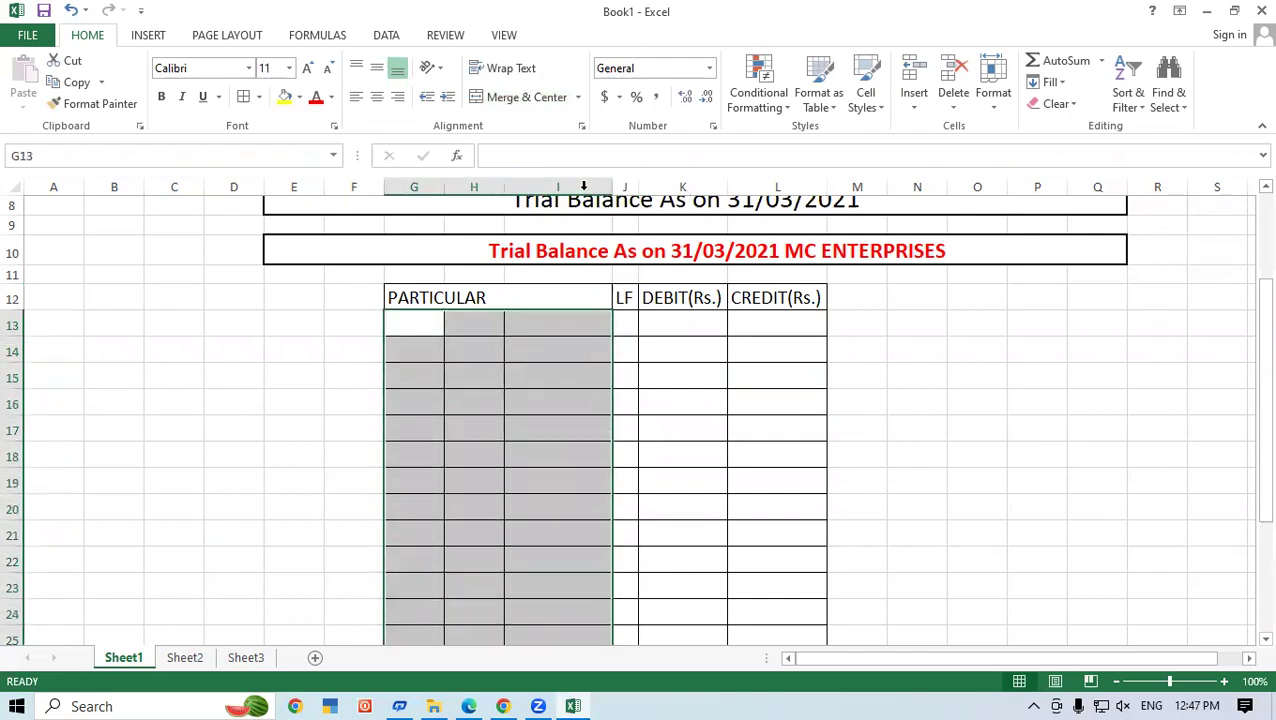
pyautogui.click(578, 97)
pyautogui.click(548, 145)
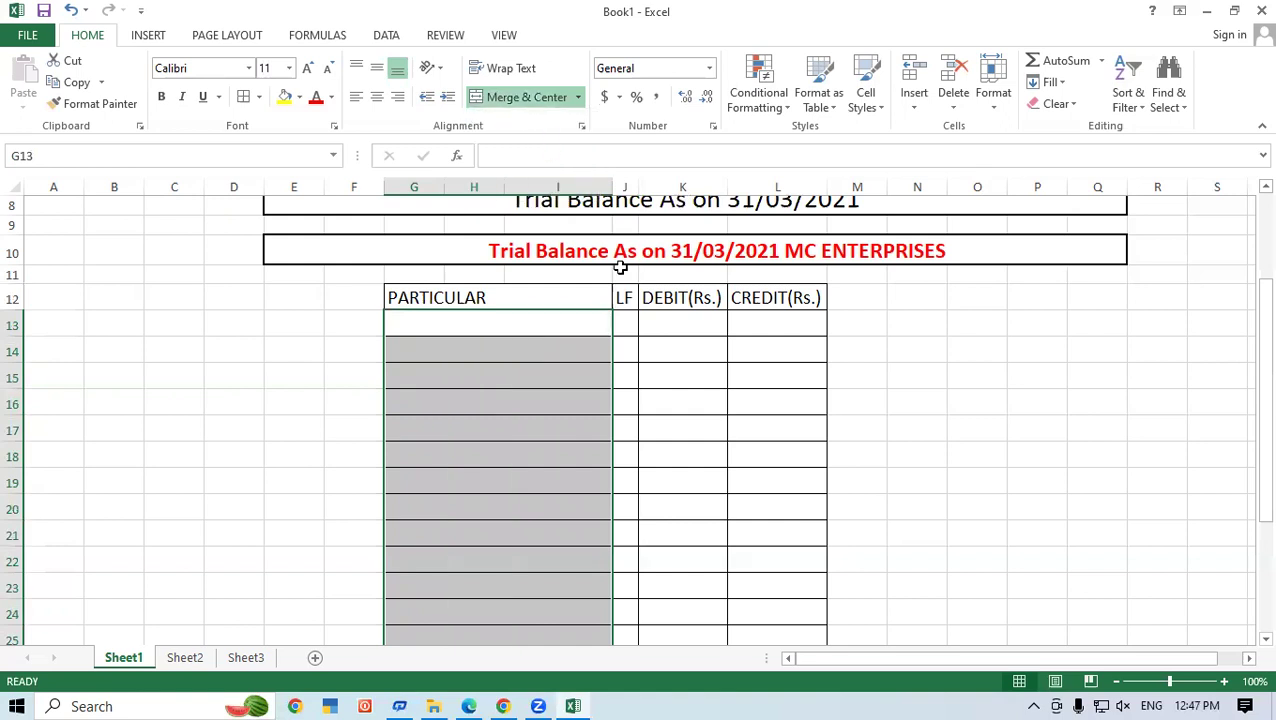
pyautogui.click(884, 354)
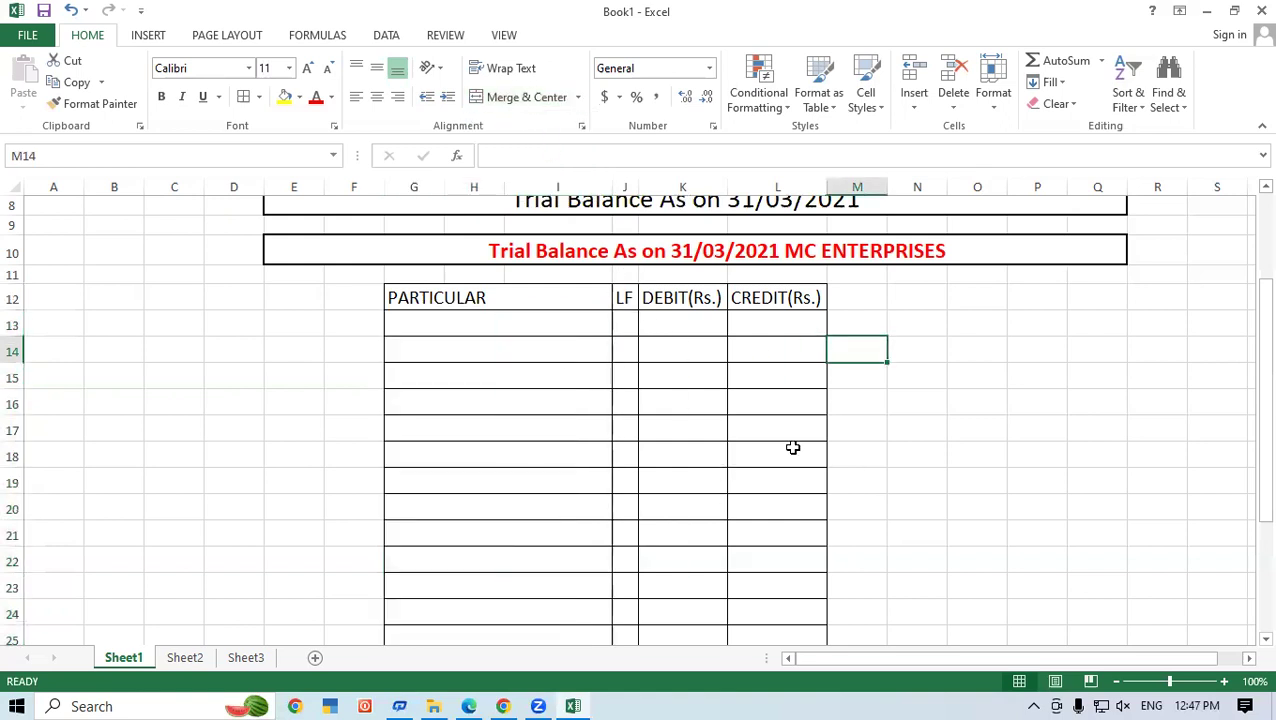
# - Insert leading spaces before "PARTICULAR" in G12 to shift the heading inward
pyautogui.click(460, 298)
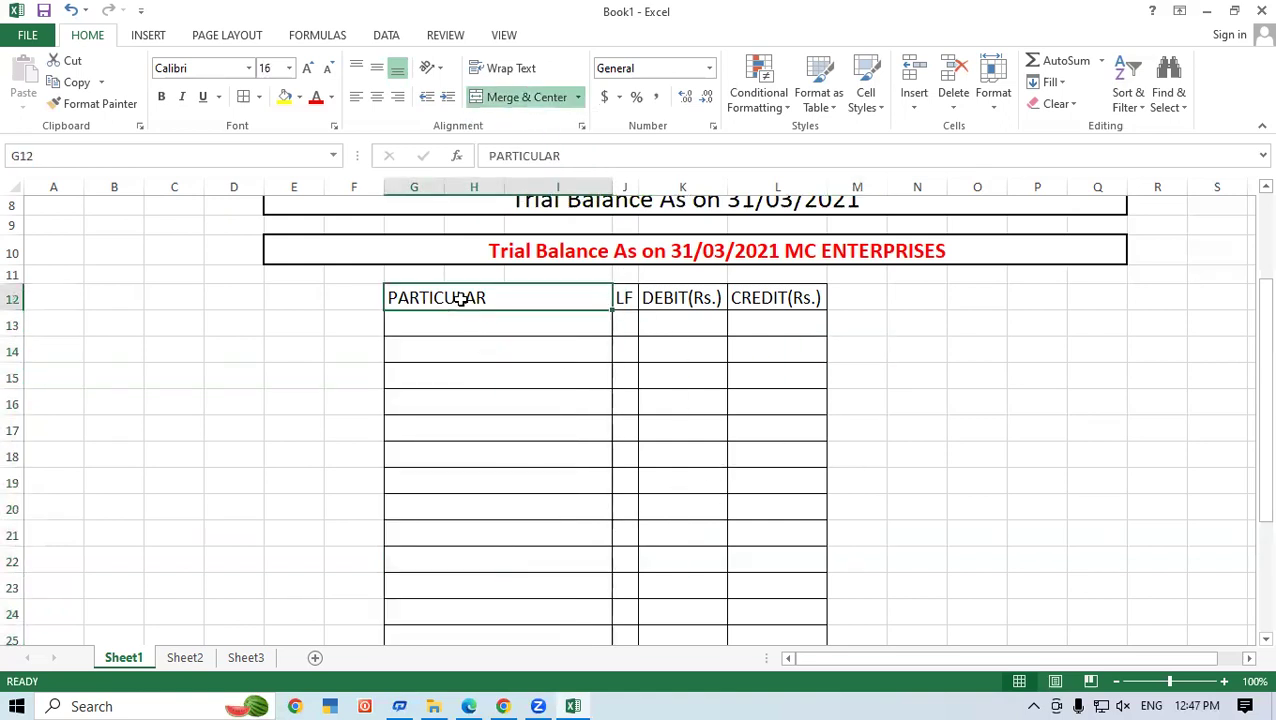
pyautogui.doubleClick(389, 297)
pyautogui.click(960, 381)
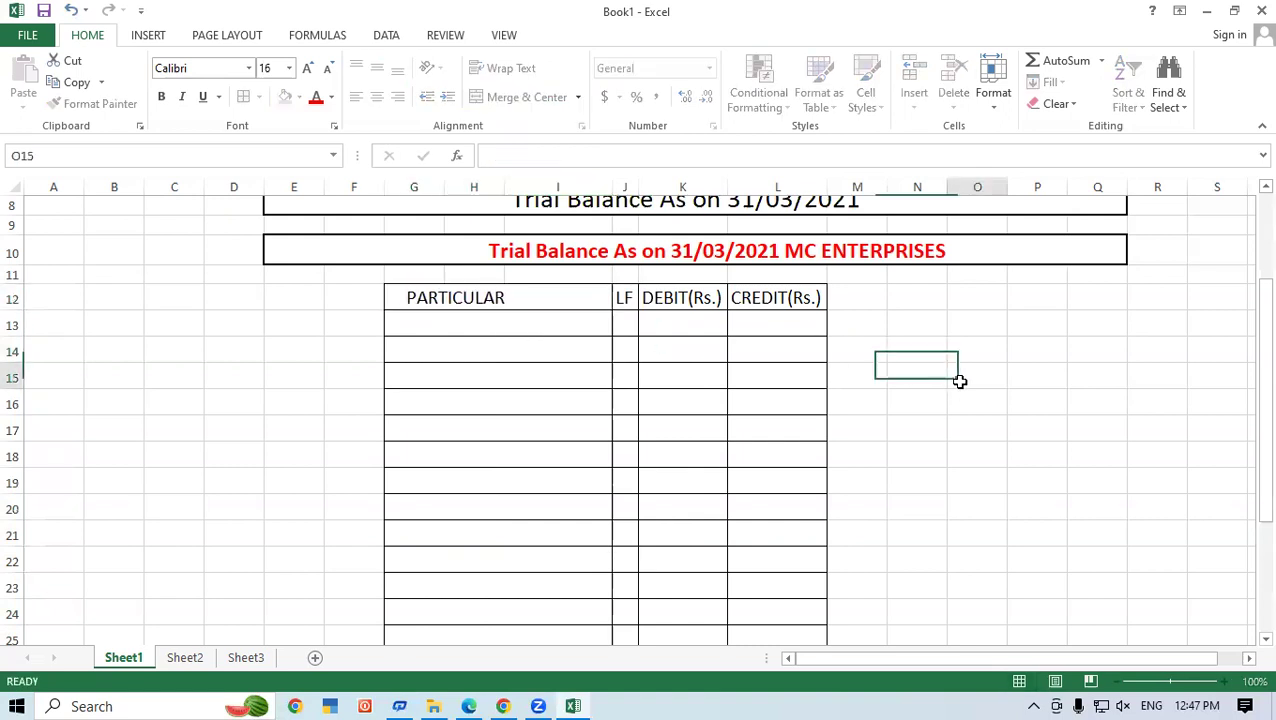
# - Make the table's column headings in G12:L12 bold
pyautogui.click(802, 332)
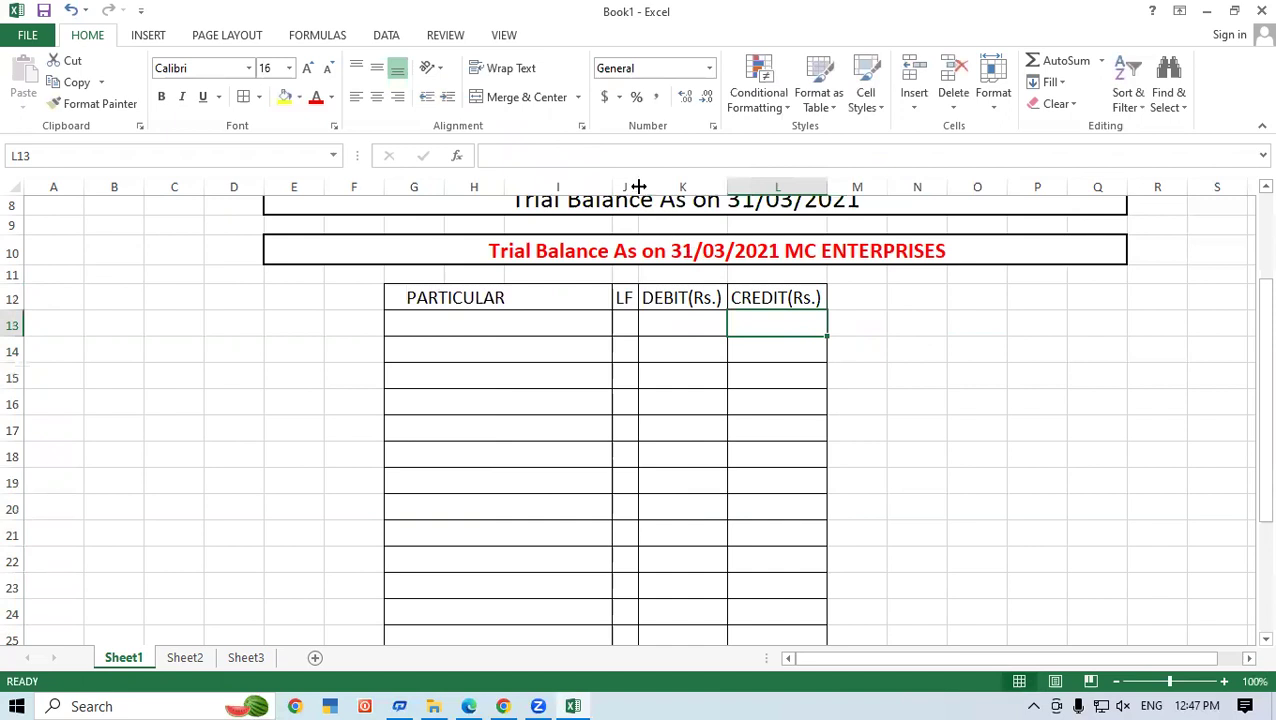
pyautogui.click(849, 365)
pyautogui.moveTo(484, 297); pyautogui.dragTo(740, 299)
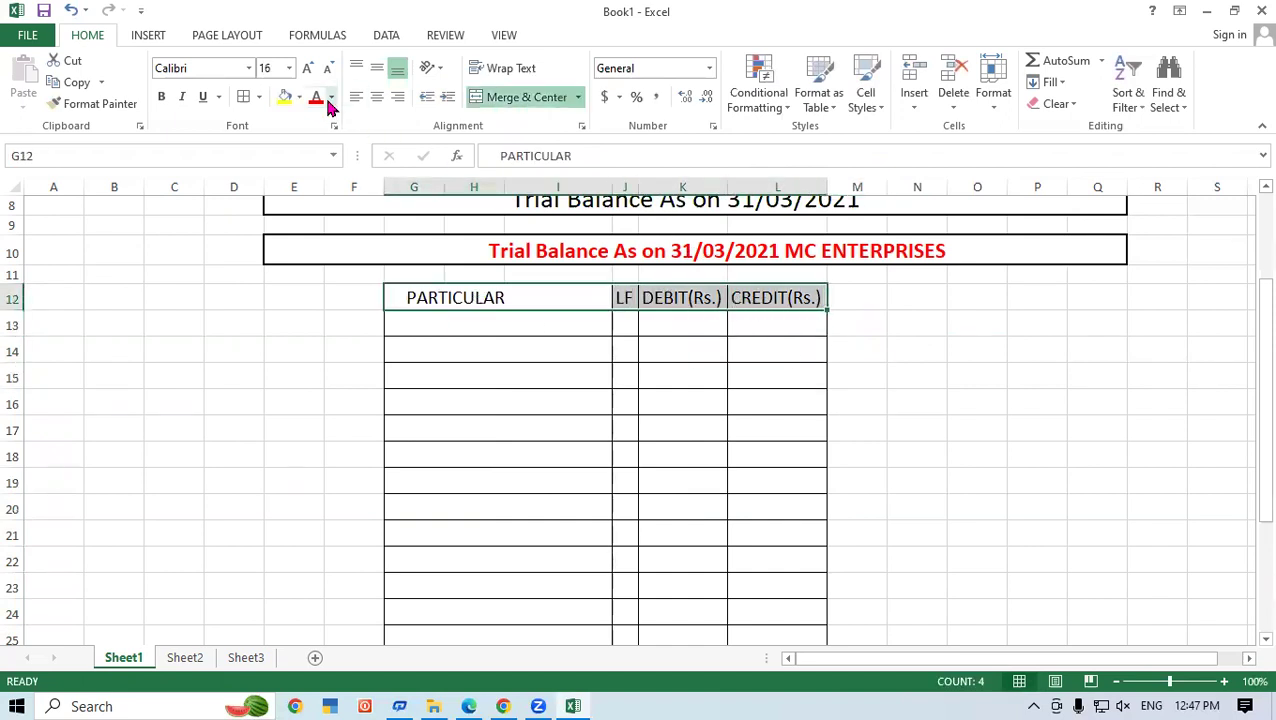
pyautogui.click(162, 96)
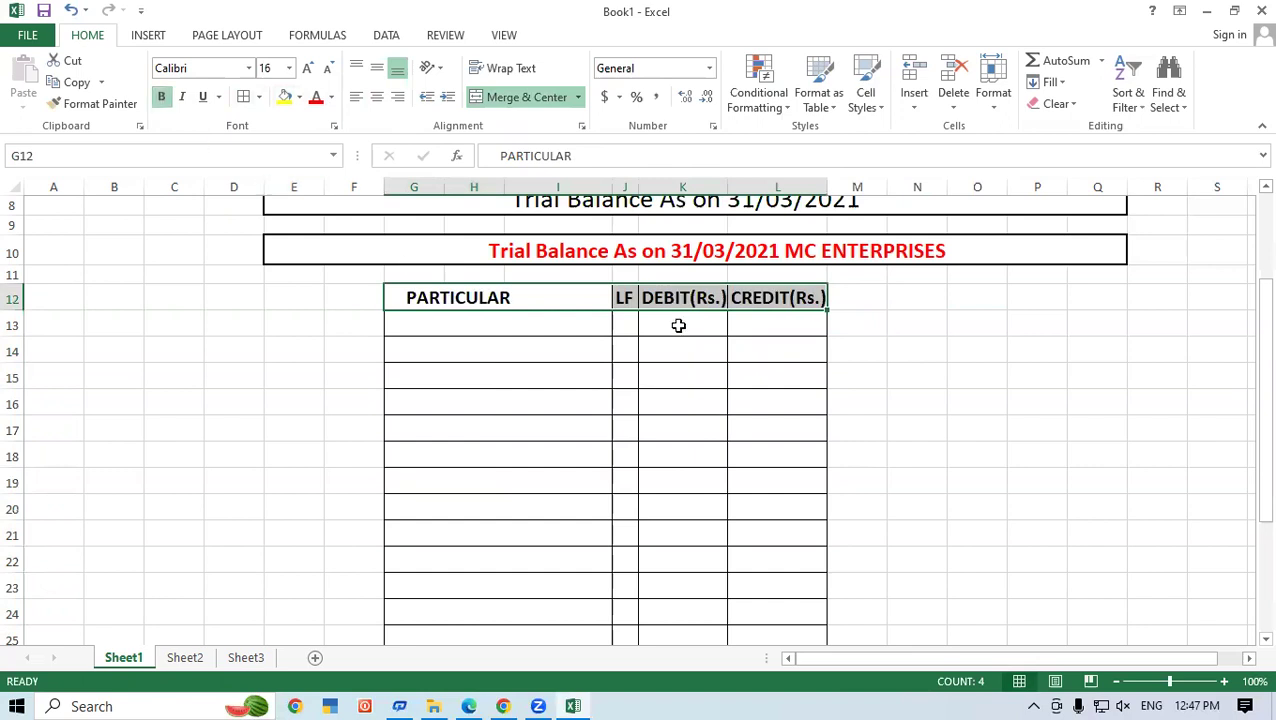
# - Autofit the widths of columns G to L so the table headings fit their cells
pyautogui.click(913, 396)
pyautogui.scroll(2, 561, 341)
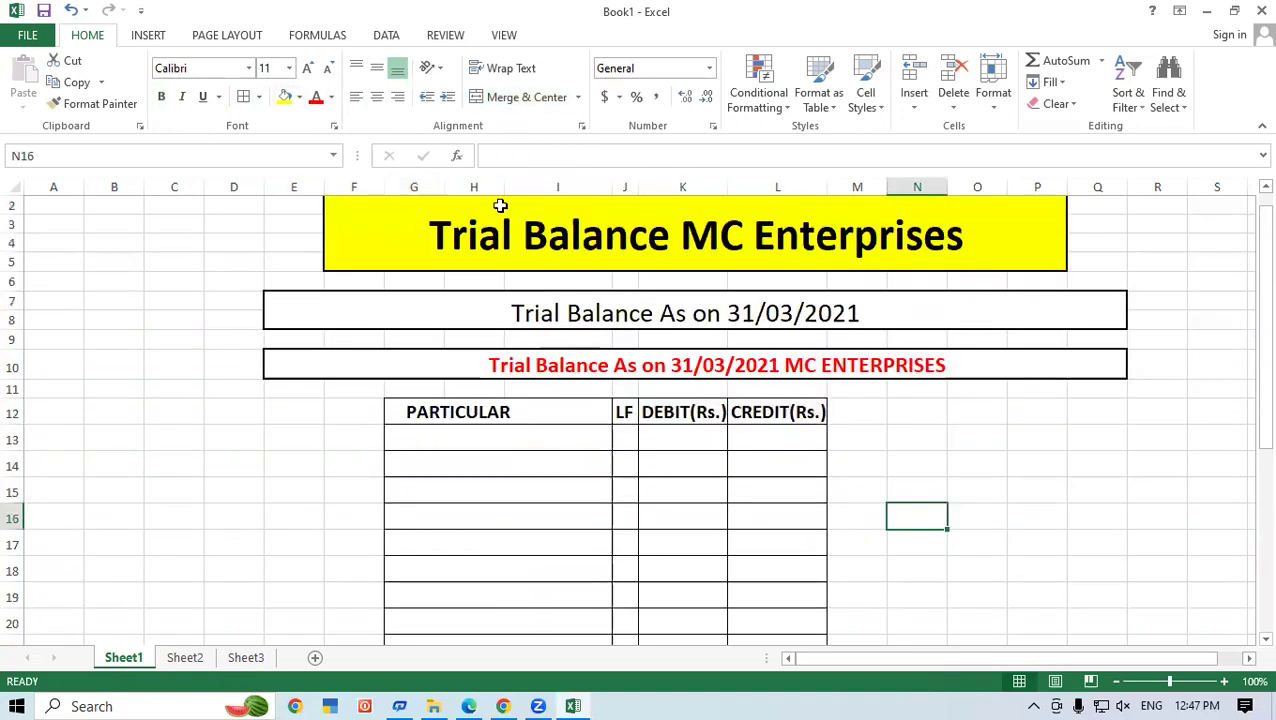
pyautogui.moveTo(413, 181); pyautogui.dragTo(838, 183)
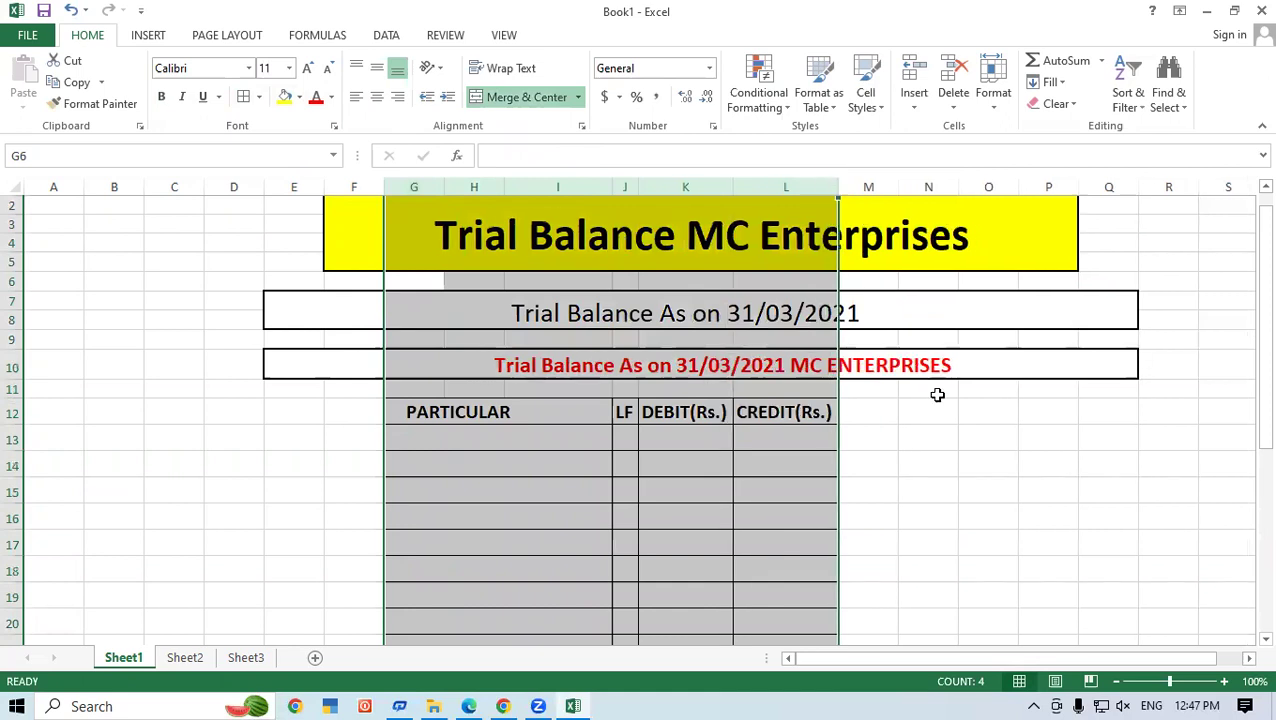
pyautogui.click(522, 441)
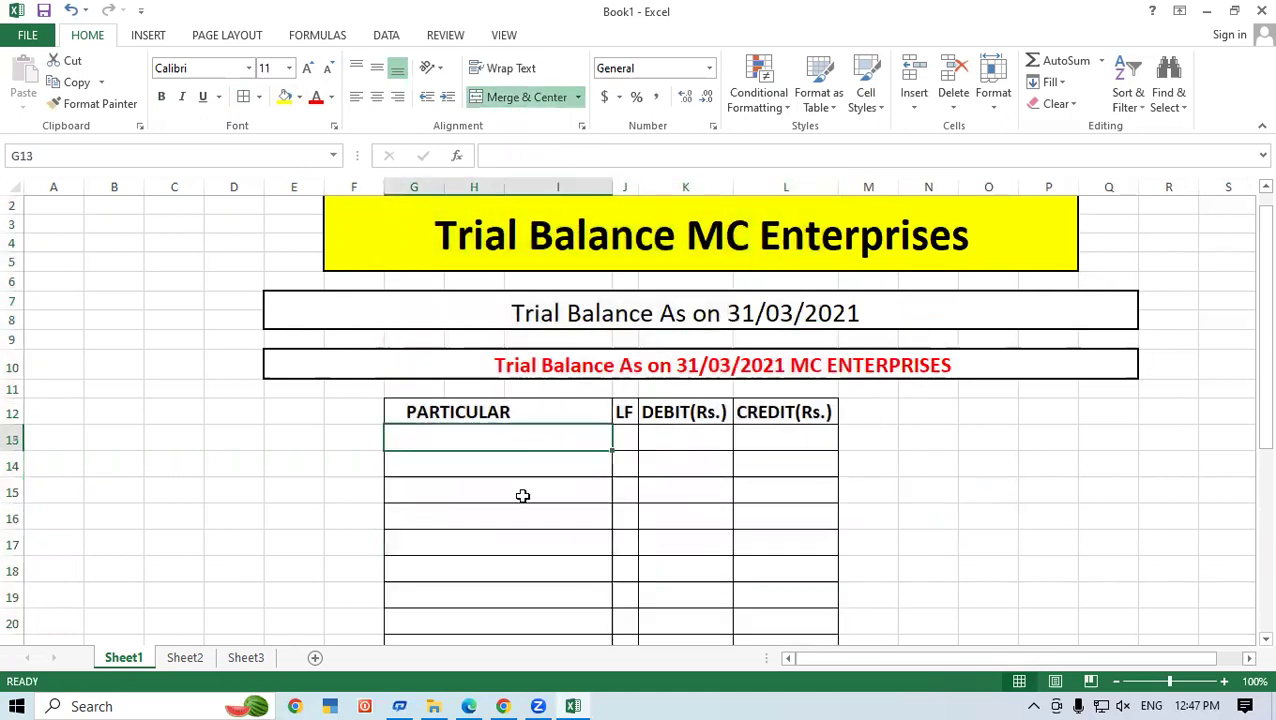
# - Switch to the PDF notes in Edge and examine the MC Enterprises ledger balances table, starting with Debtors
pyautogui.click(468, 706)
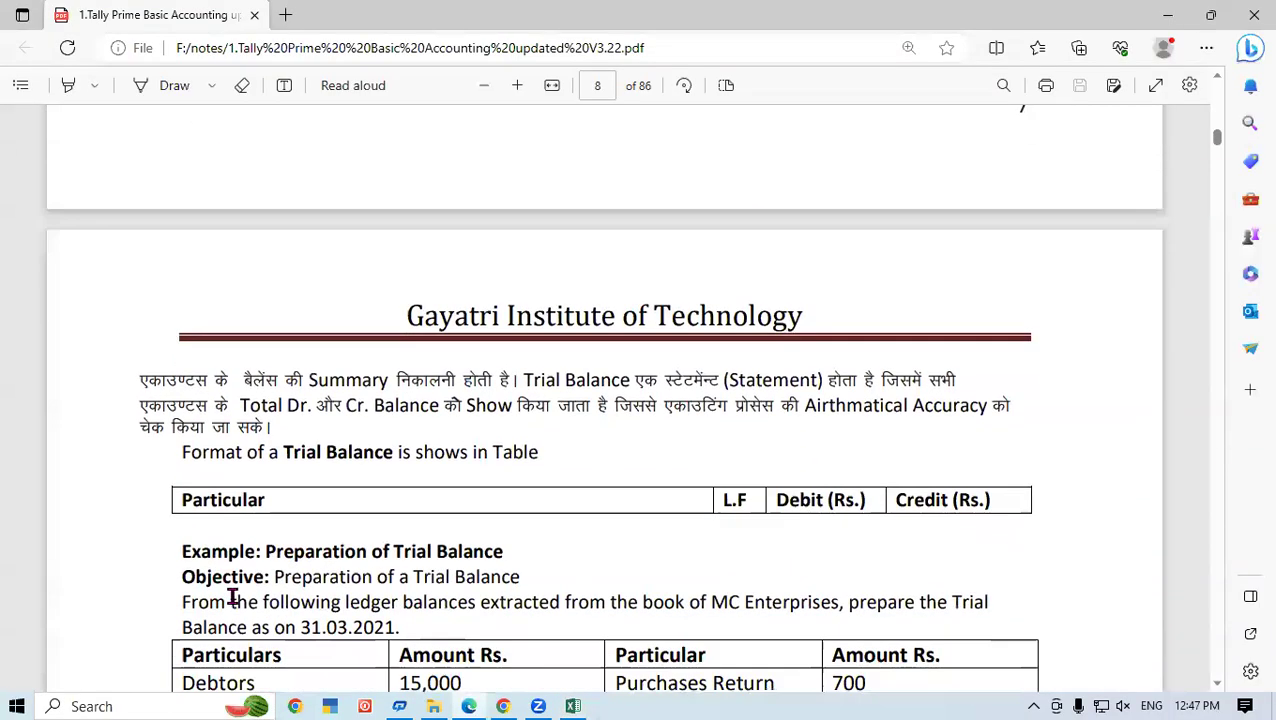
pyautogui.moveTo(182, 590); pyautogui.dragTo(246, 590)
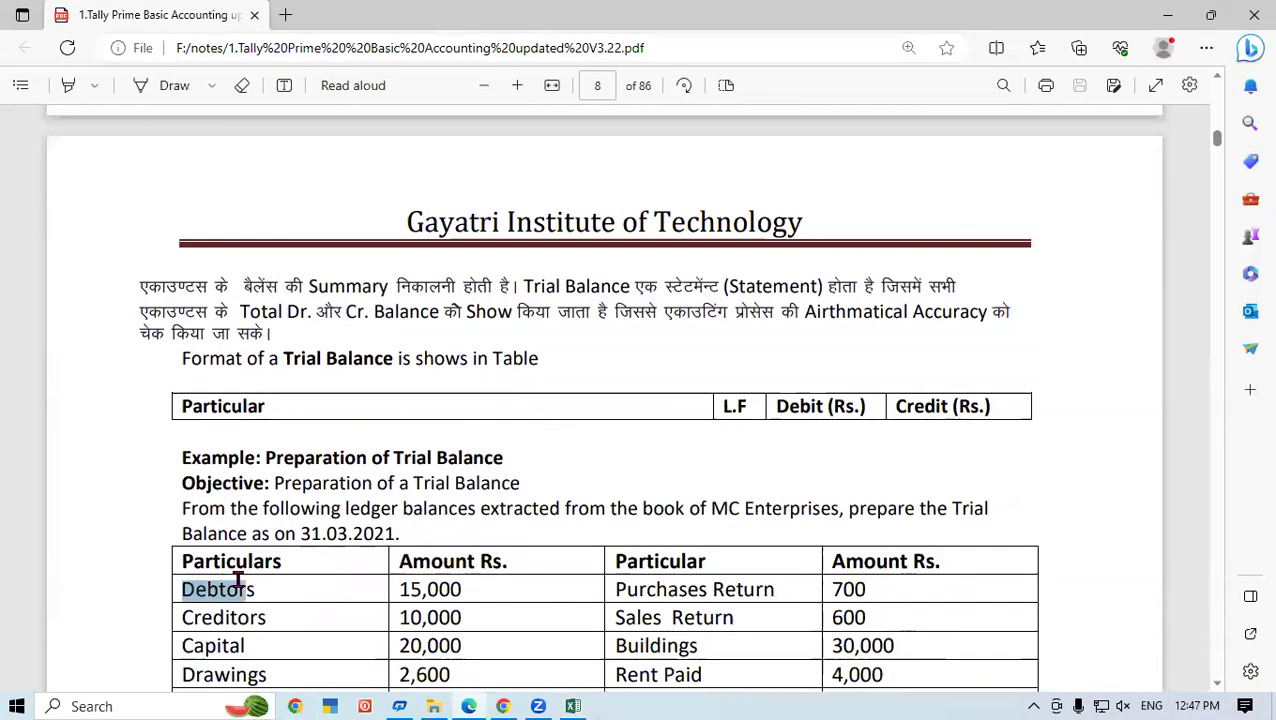
pyautogui.scroll(-1, 1222, 678)
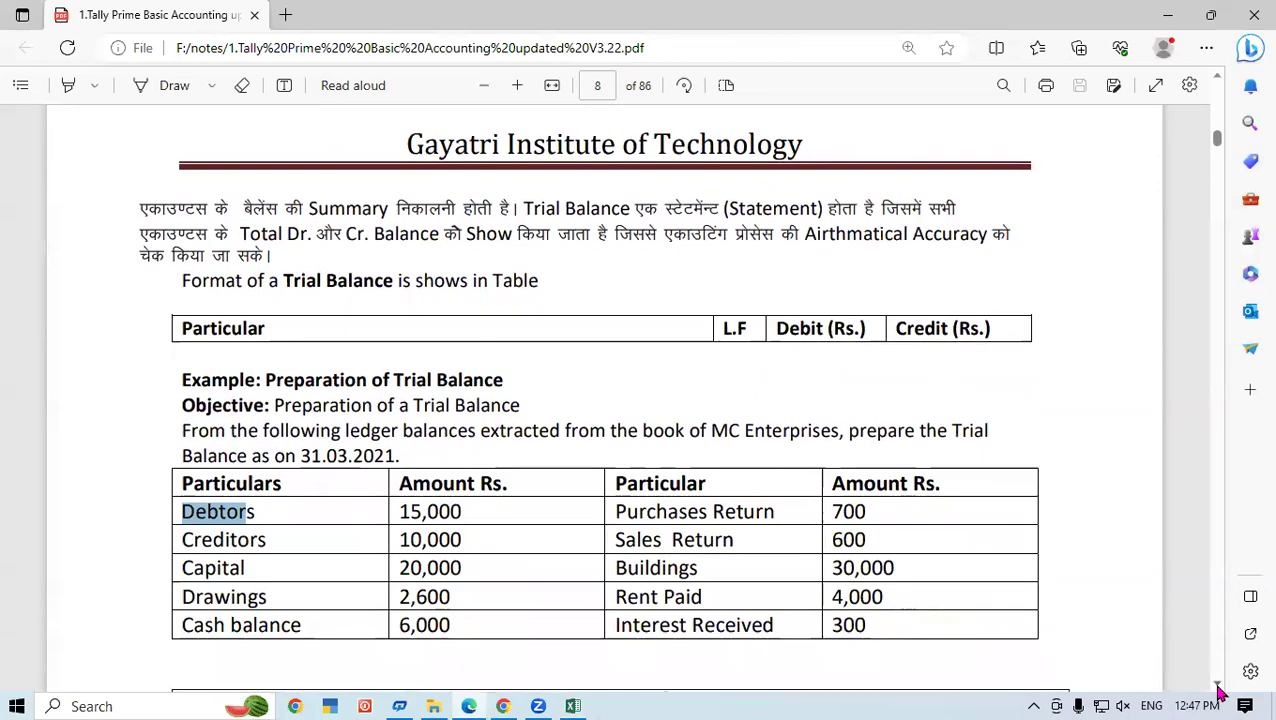
pyautogui.click(1086, 517)
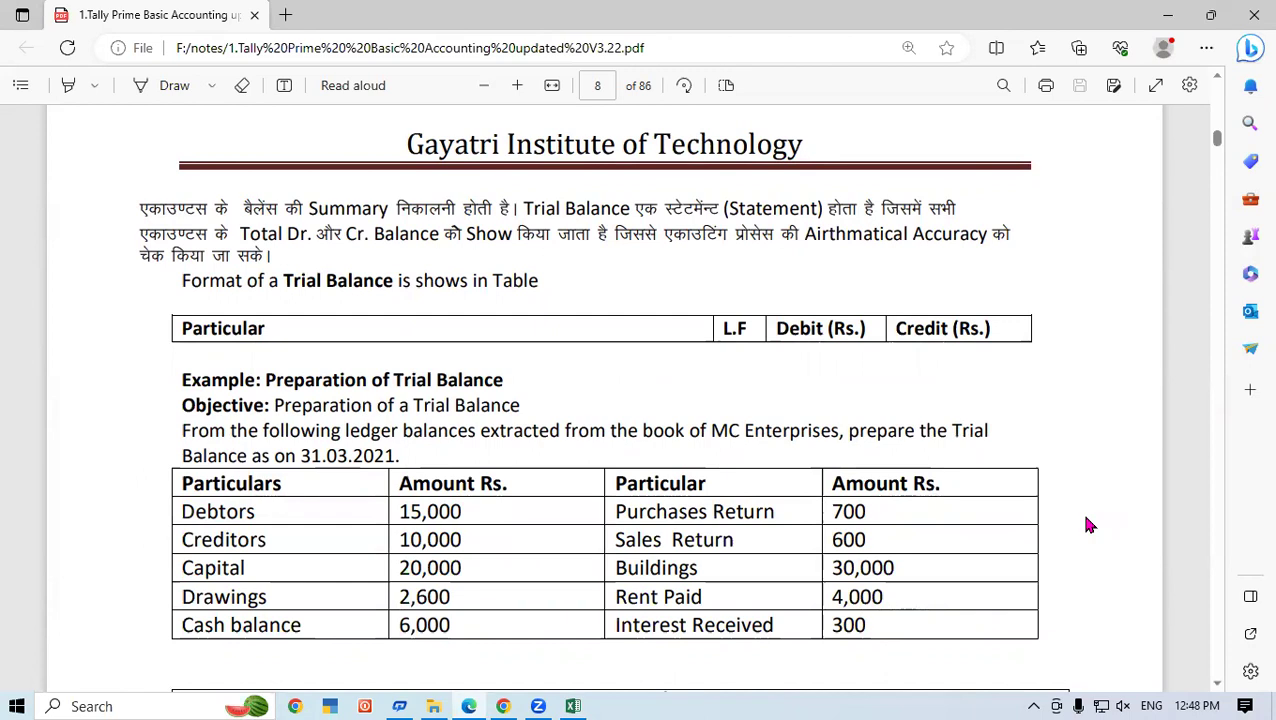
# - Switch back to Excel and enter DEBTORS as the first particular in G13
pyautogui.click(574, 704)
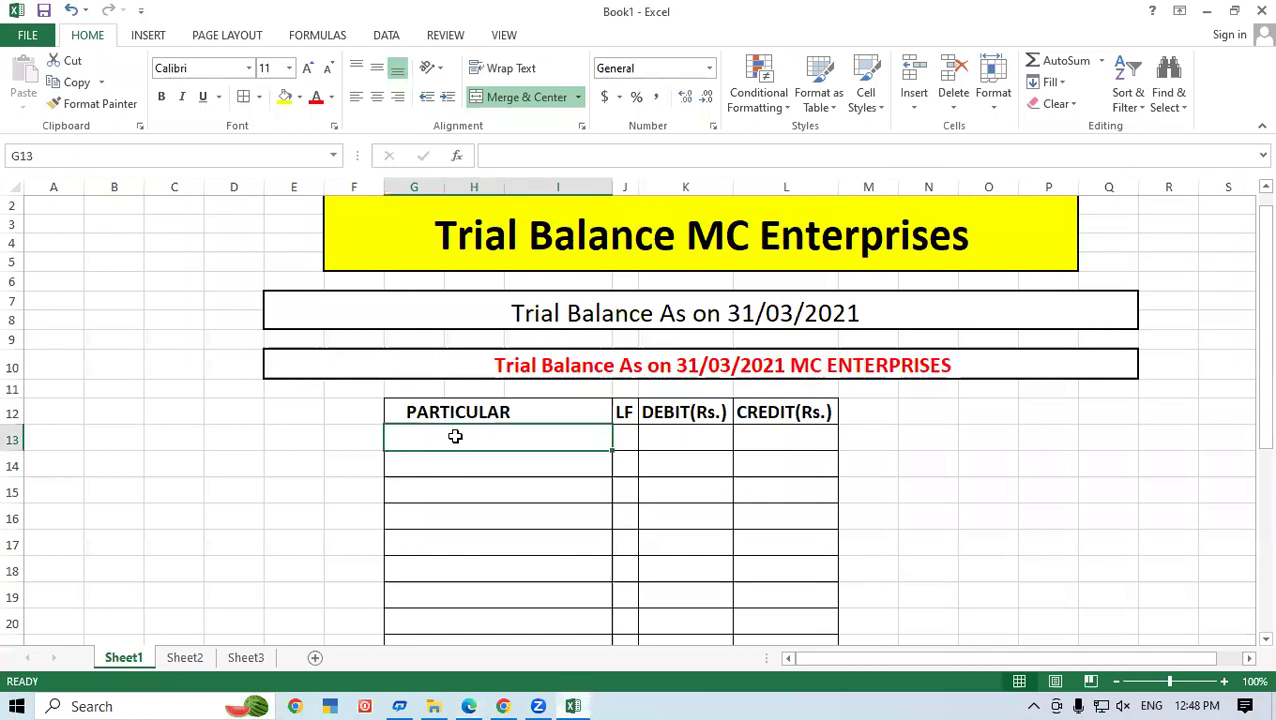
pyautogui.doubleClick(455, 436)
pyautogui.write('DEBTORS')
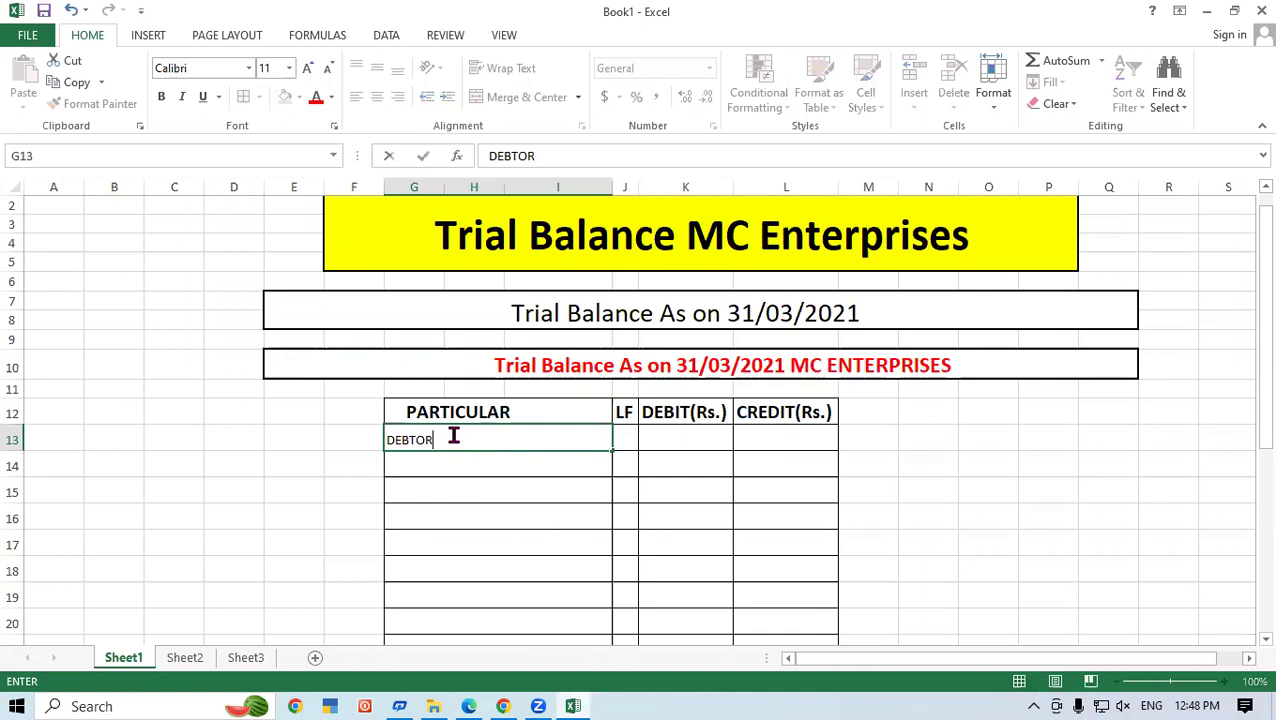
pyautogui.click(706, 445)
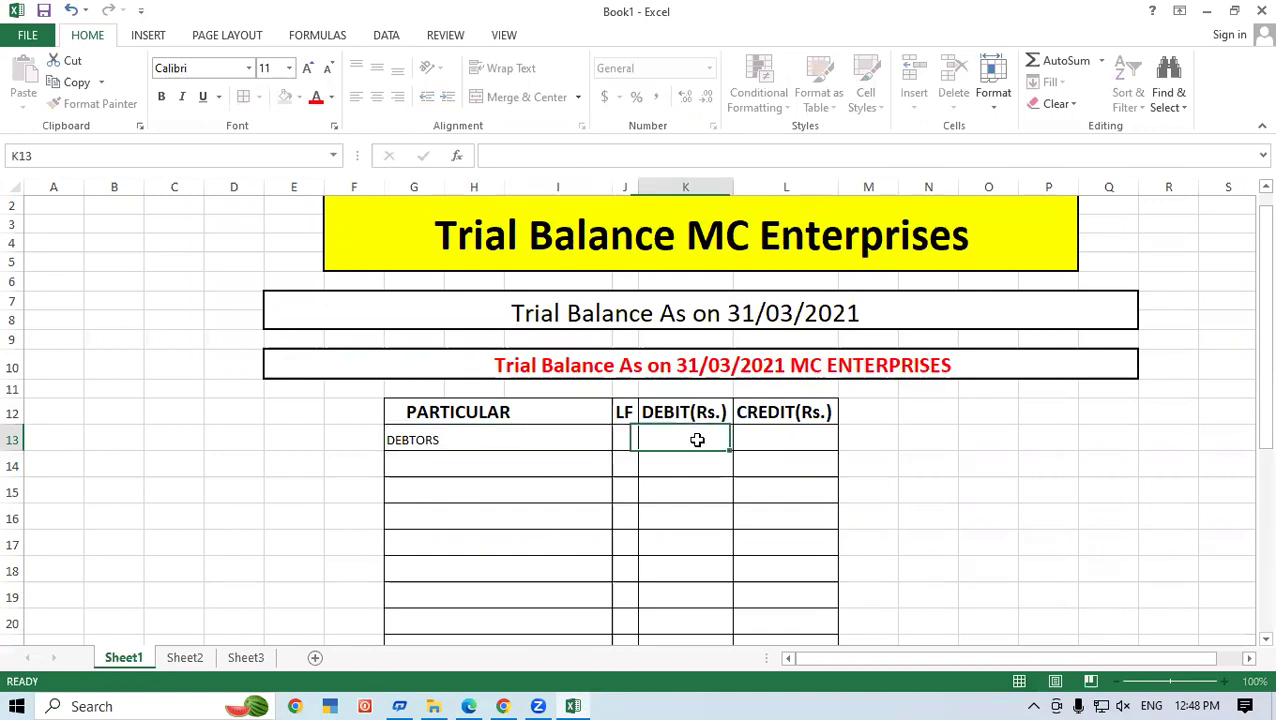
# - Set the font size of the DEBTORS entry in G13 to 16
pyautogui.click(458, 409)
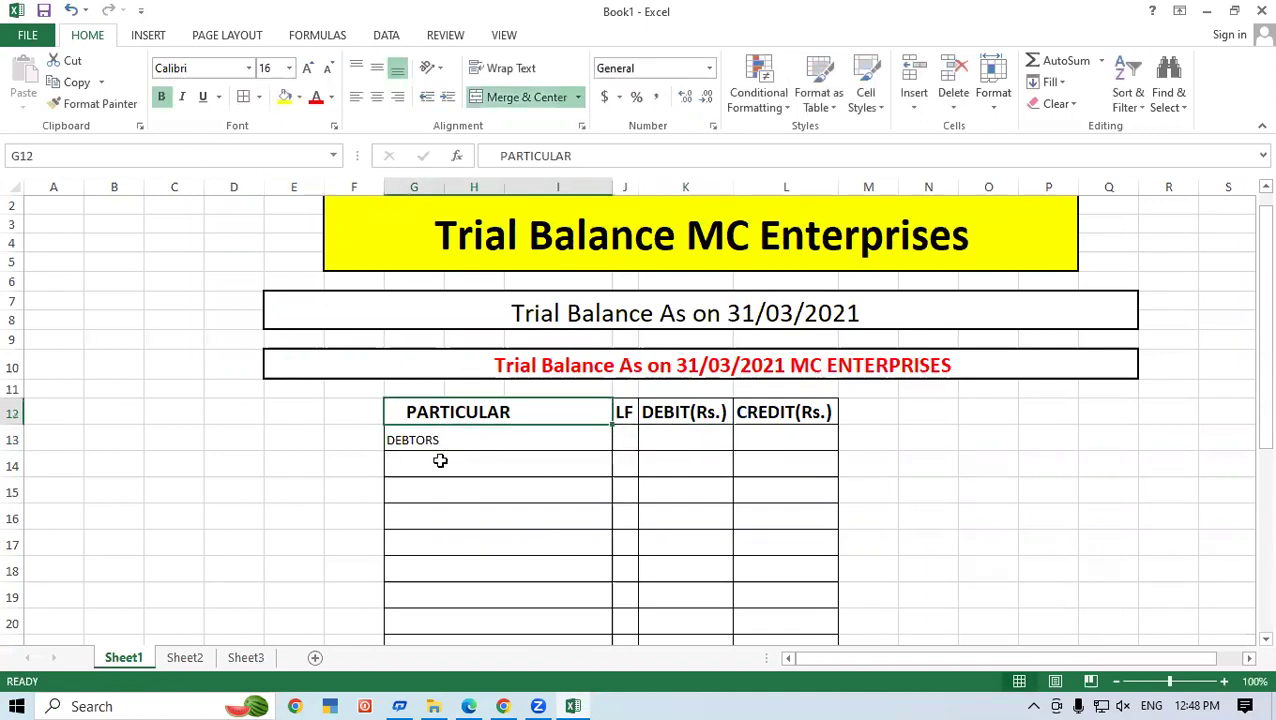
pyautogui.click(470, 440)
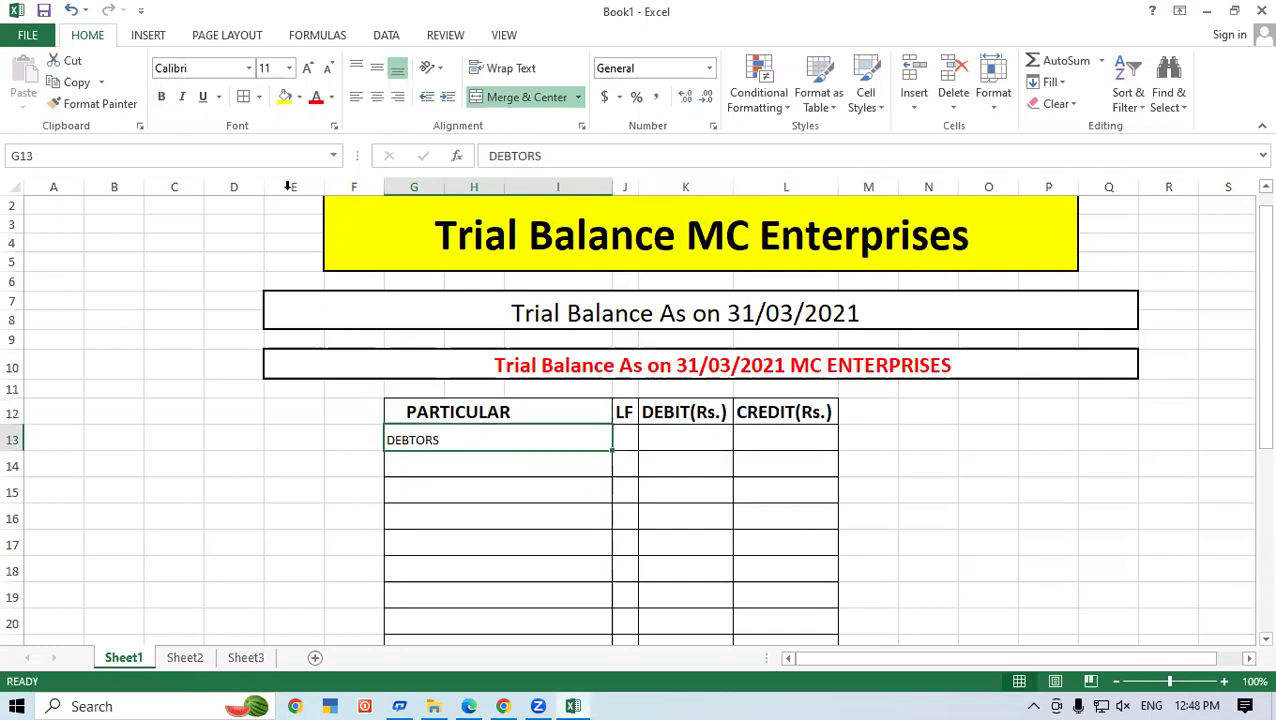
pyautogui.click(268, 67)
pyautogui.write('20')
pyautogui.press('Return')
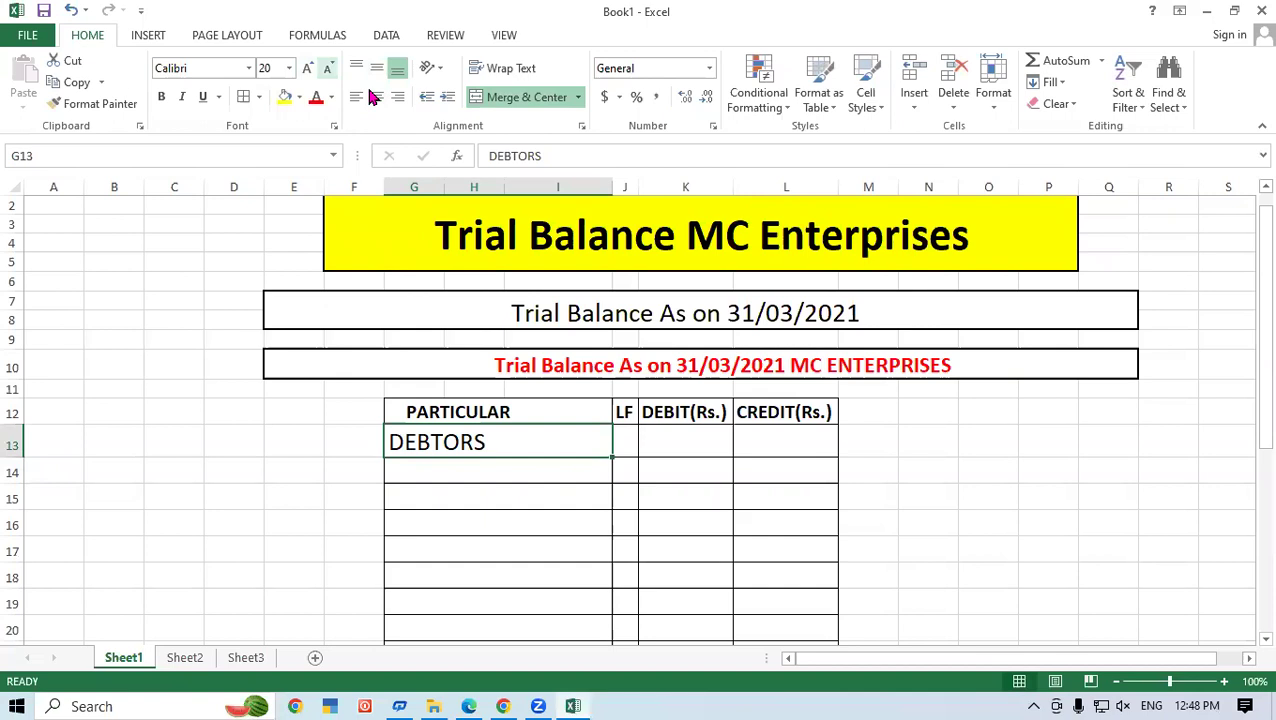
pyautogui.doubleClick(327, 67)
# - Enter 15000 as the Debtors debit amount in K13
pyautogui.click(658, 452)
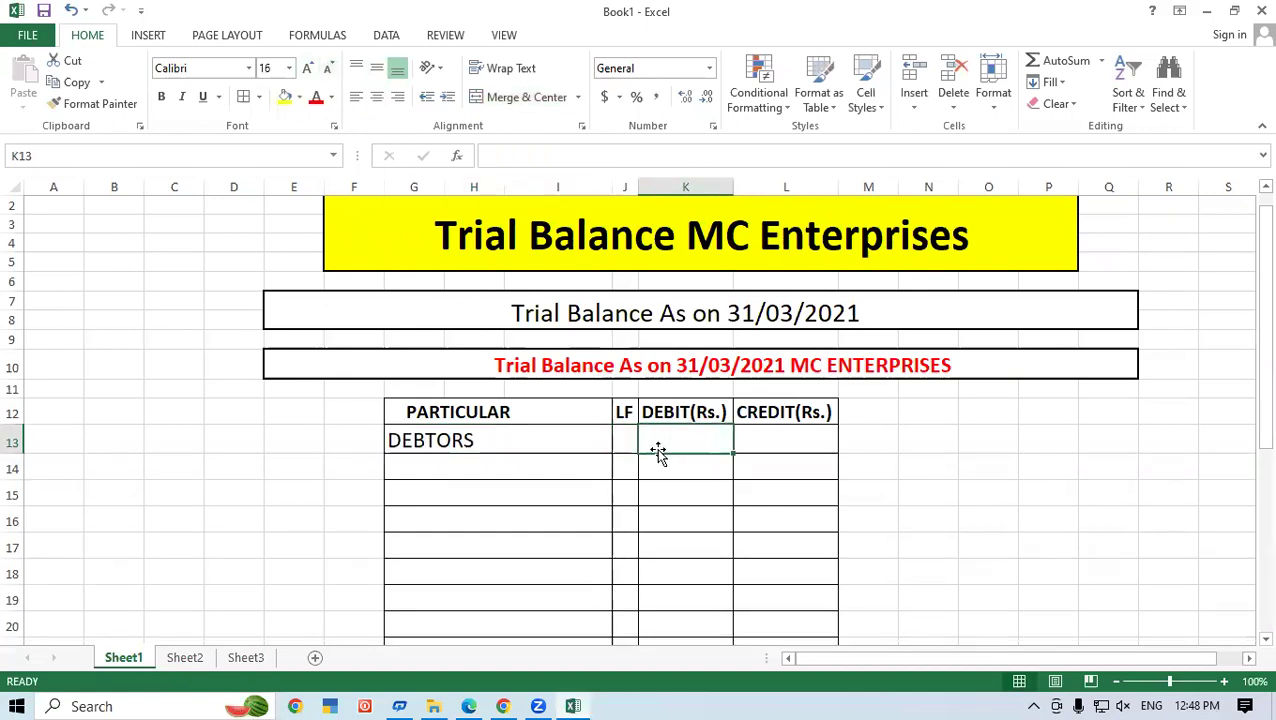
pyautogui.write('15000')
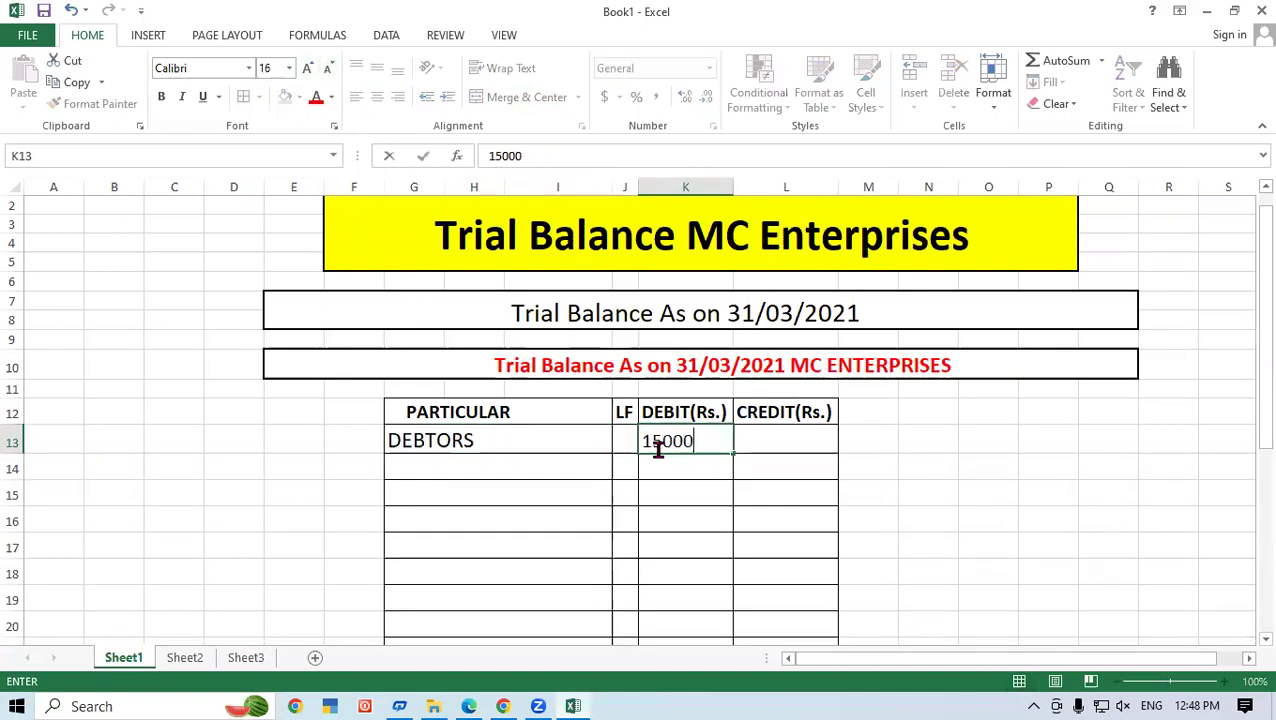
pyautogui.click(716, 514)
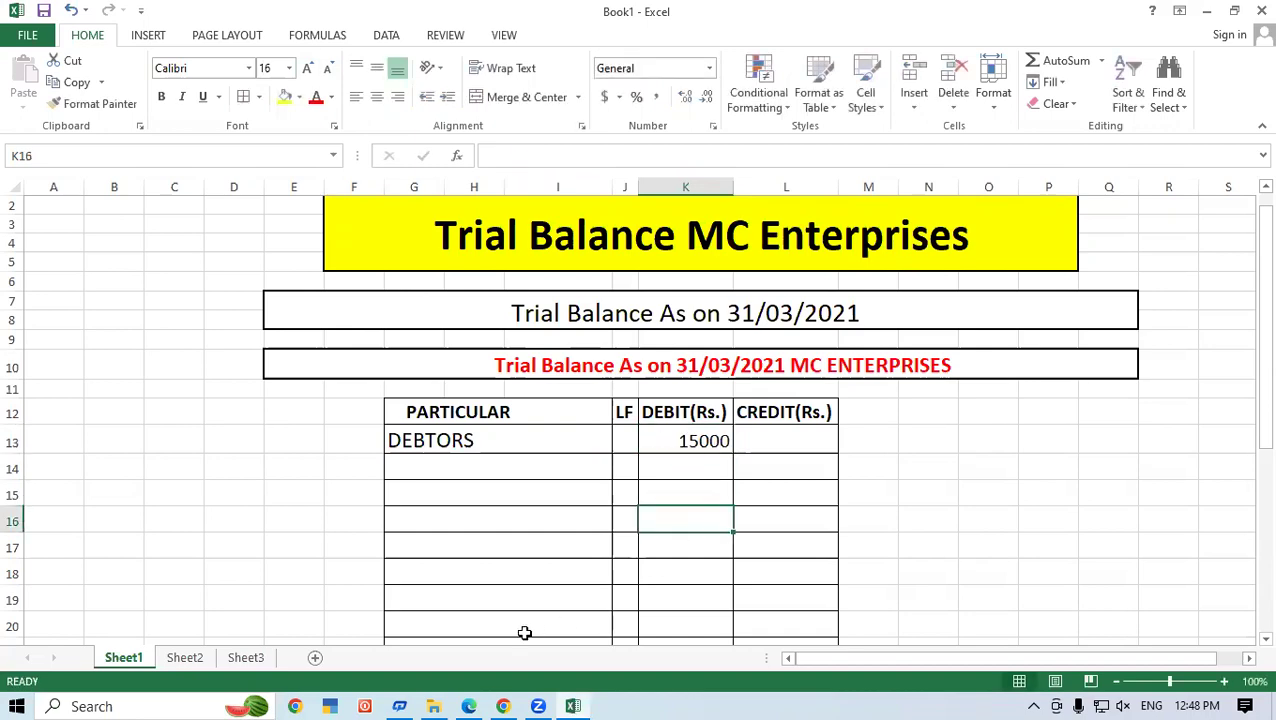
# - Look up Creditors in the PDF notes in Edge, then in Excel enter CREDITORS in G14 with a credit of 10000 in L14
pyautogui.click(469, 706)
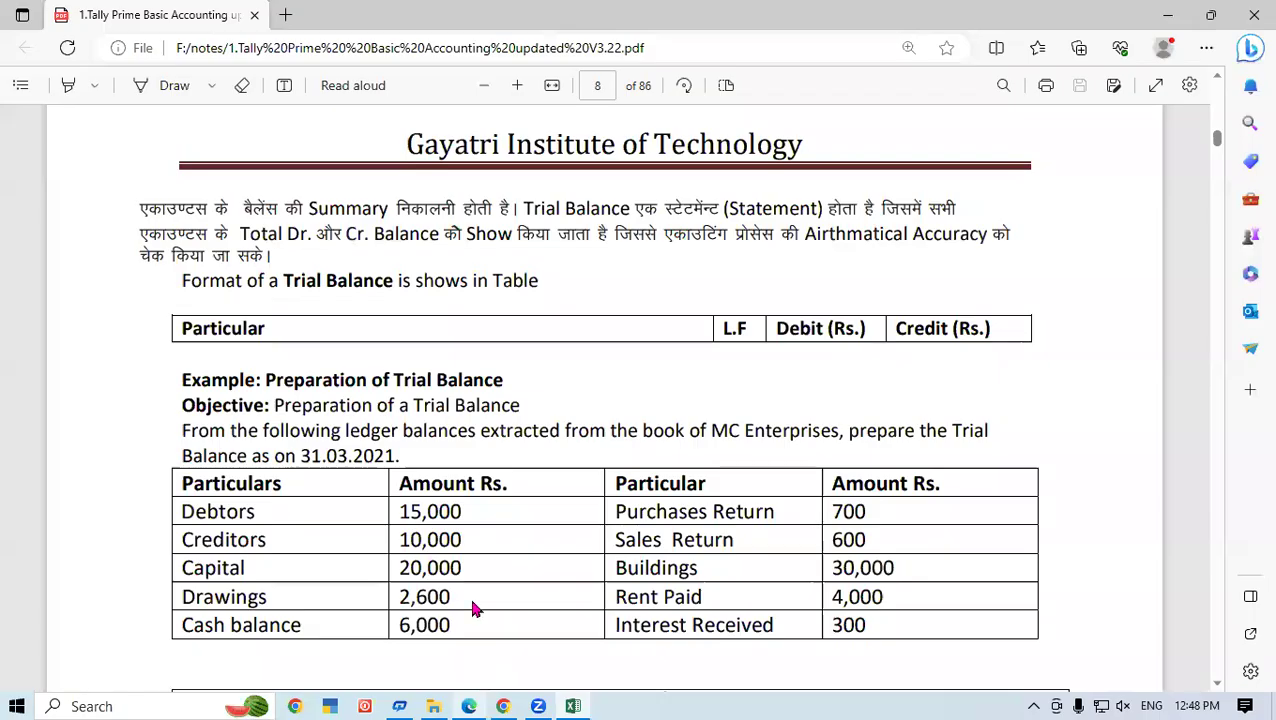
pyautogui.moveTo(177, 531); pyautogui.dragTo(262, 541)
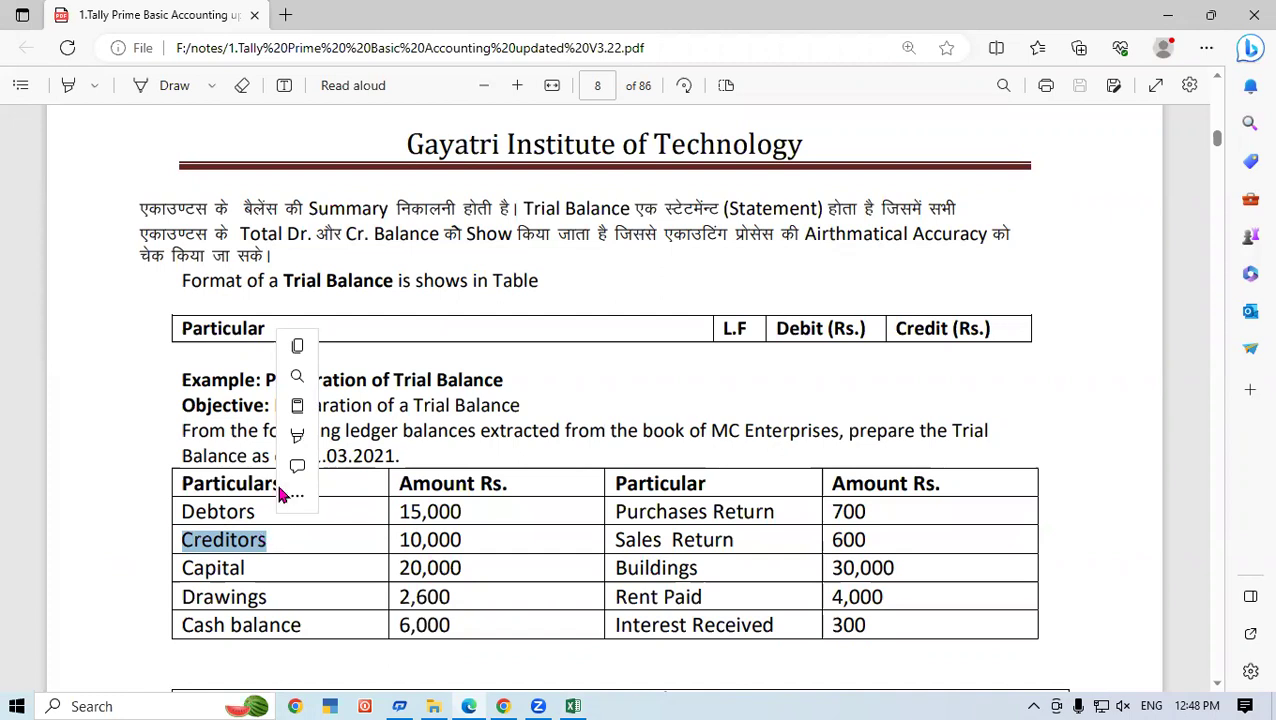
pyautogui.moveTo(588, 699)
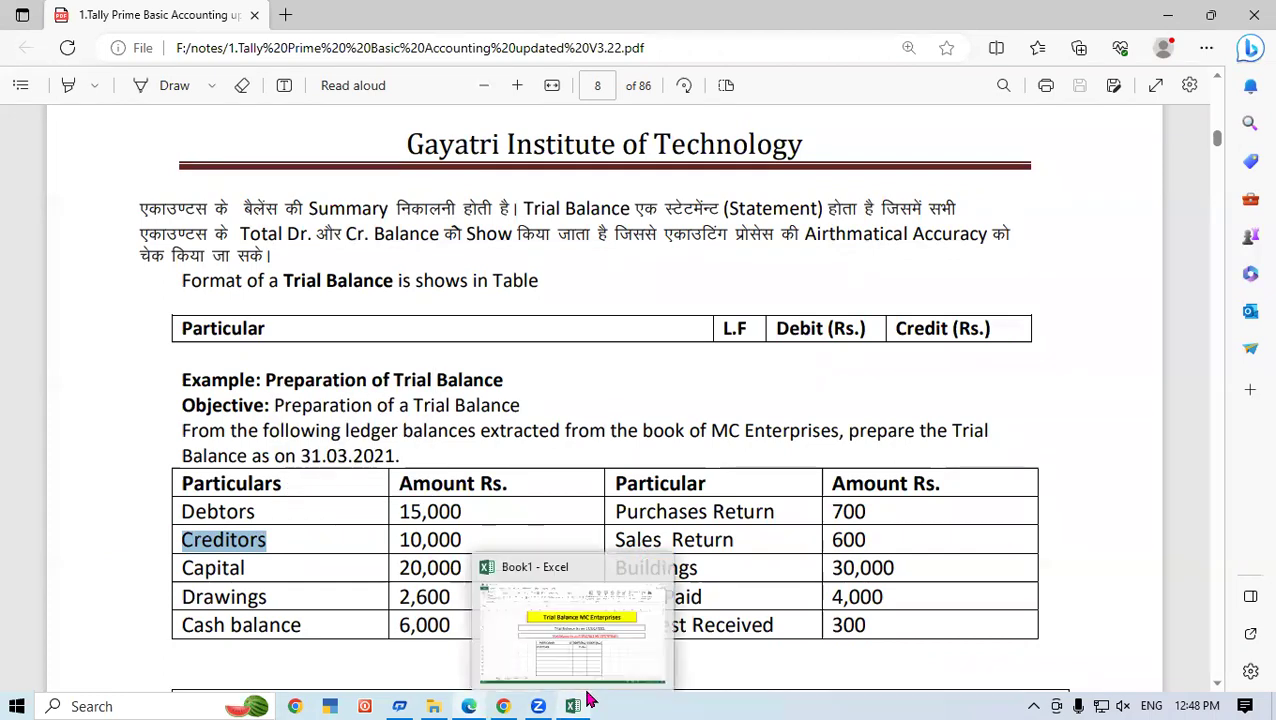
pyautogui.click(576, 660)
pyautogui.click(483, 468)
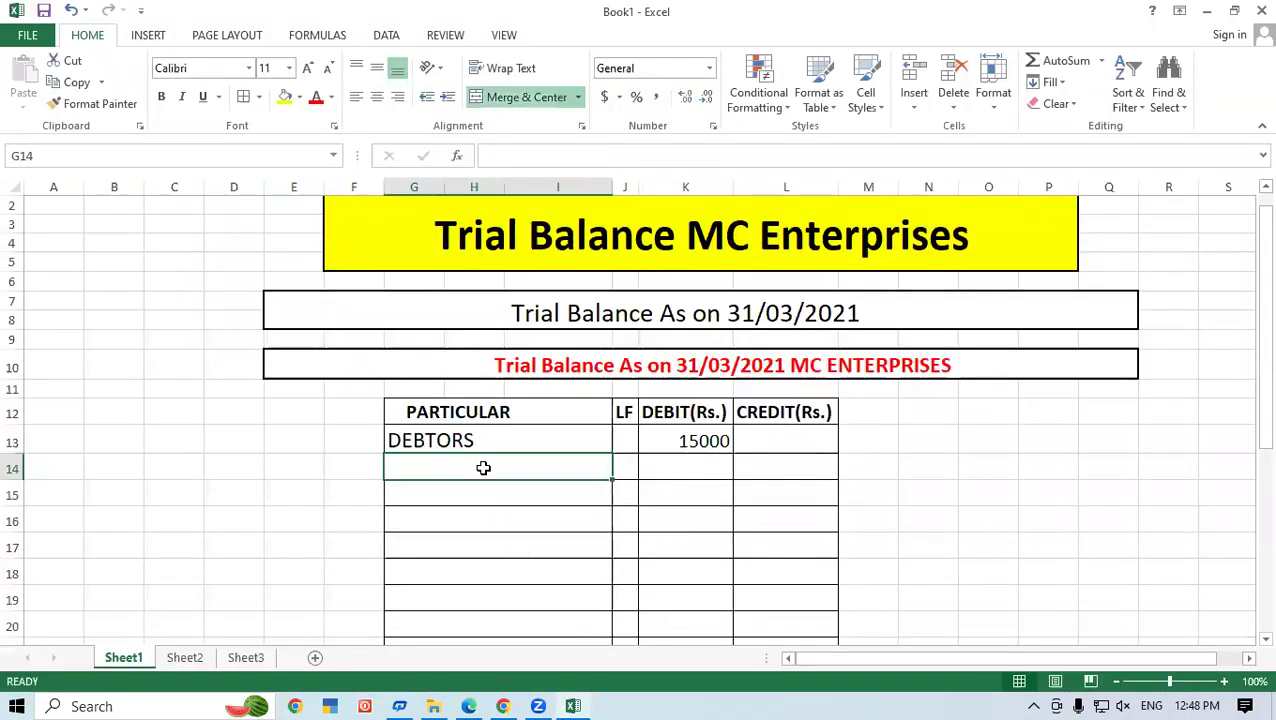
pyautogui.write('CR')
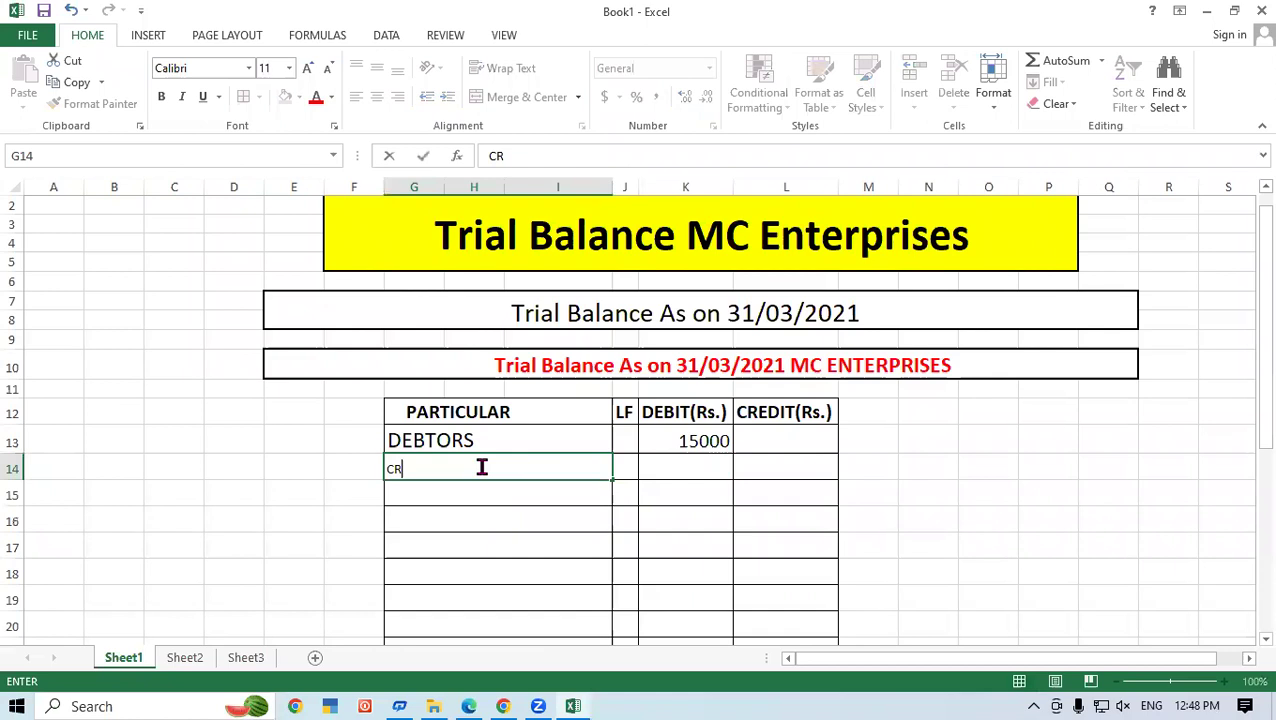
pyautogui.write('EDITORS')
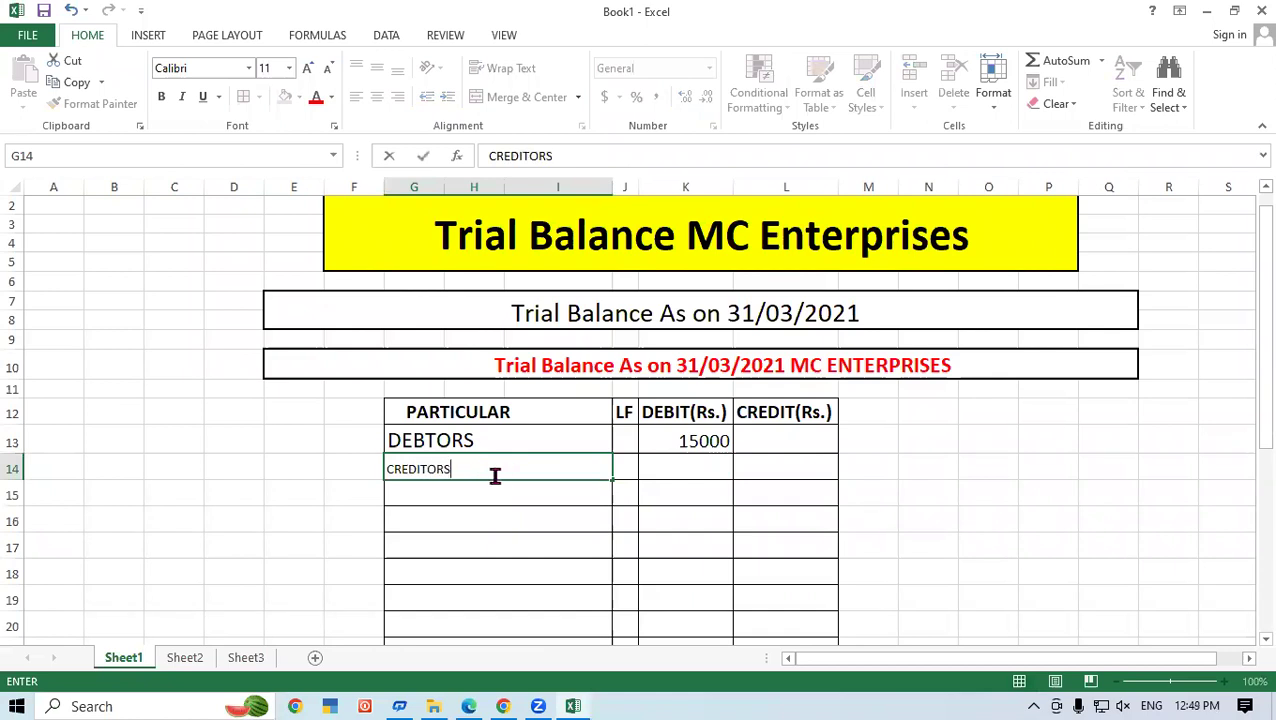
pyautogui.click(820, 469)
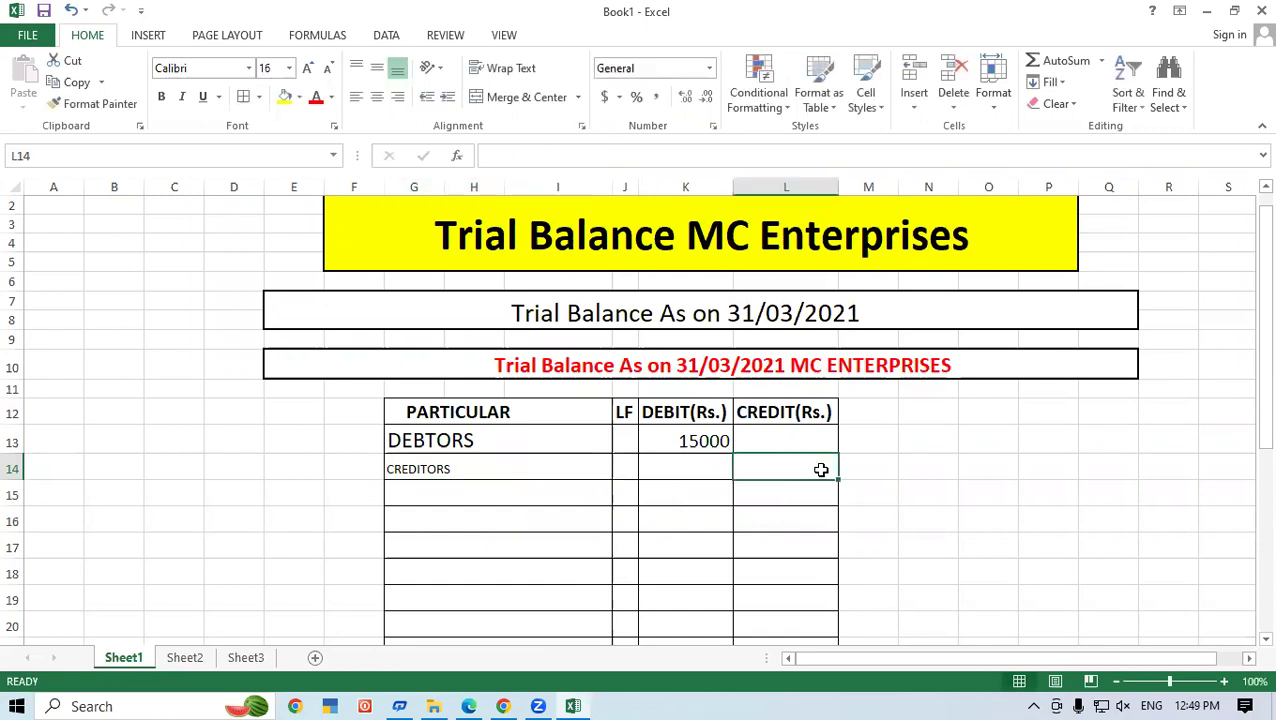
pyautogui.write('10000')
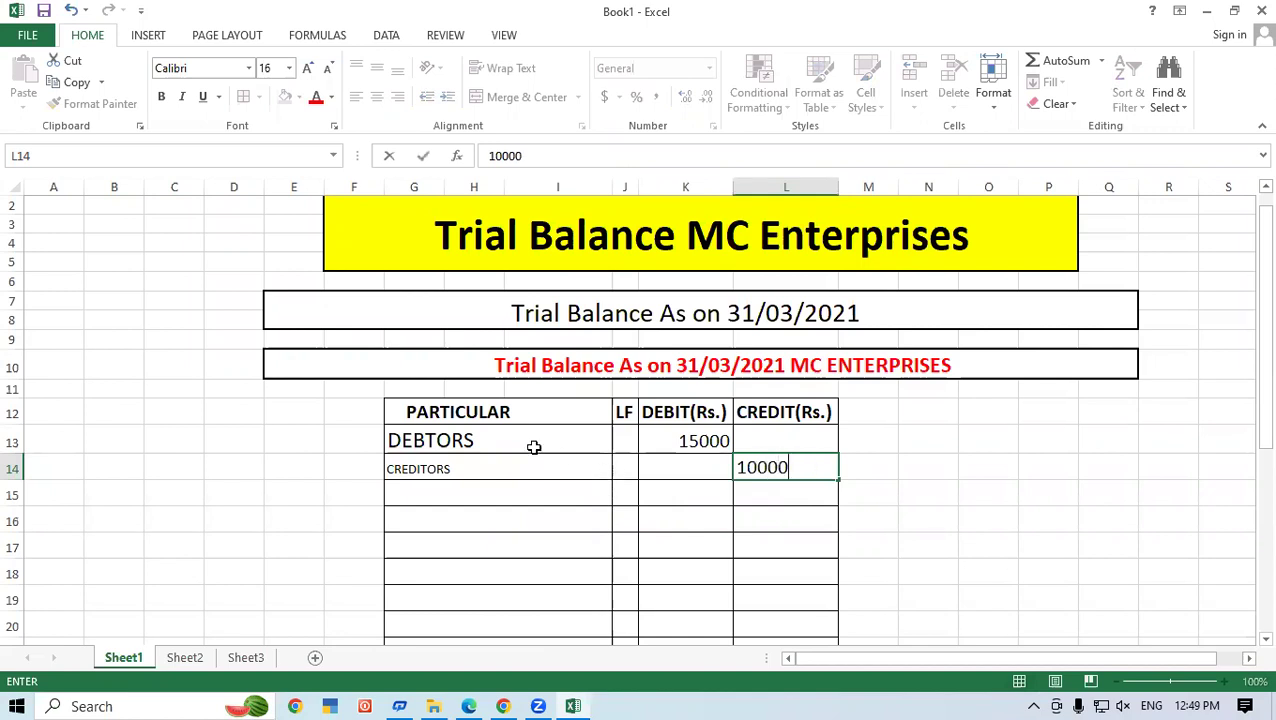
# - Increase the font size of the CREDITORS entry in G14 to 14
pyautogui.click(485, 471)
pyautogui.click(307, 70)
pyautogui.click(307, 70)
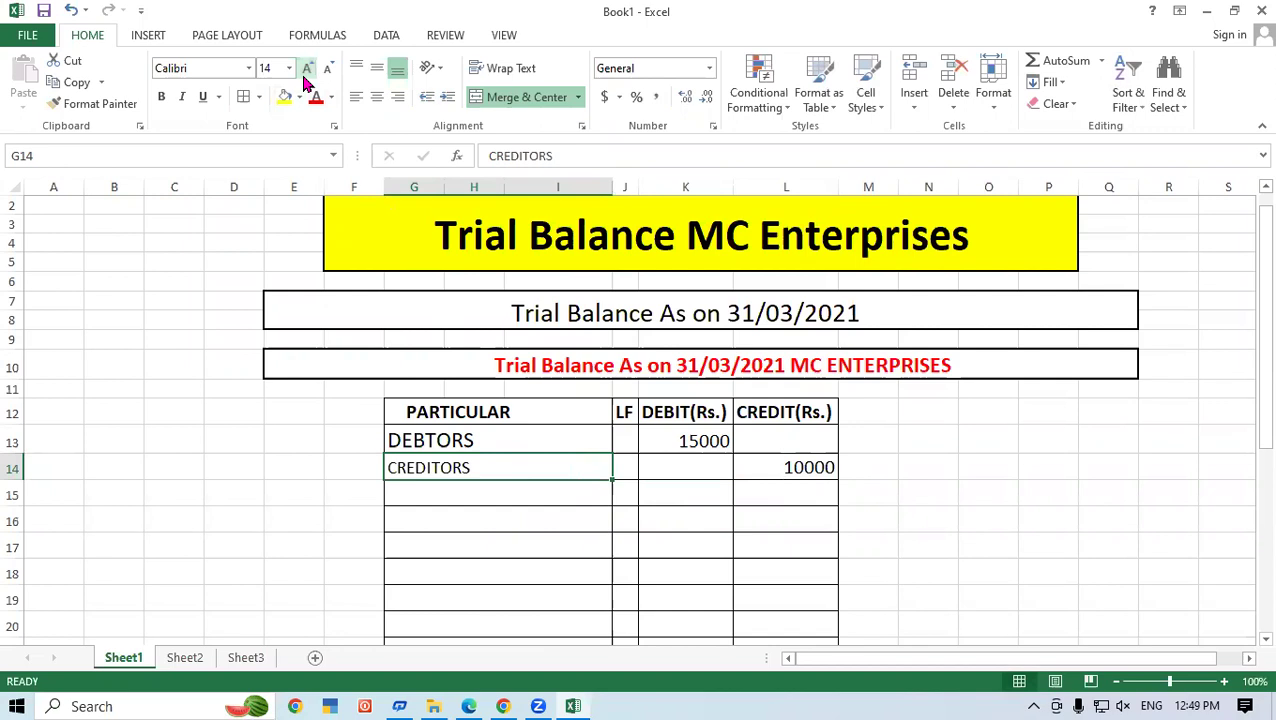
# - Enter CAPITAL in G15 with a credit amount of 20000 in L15
pyautogui.click(416, 510)
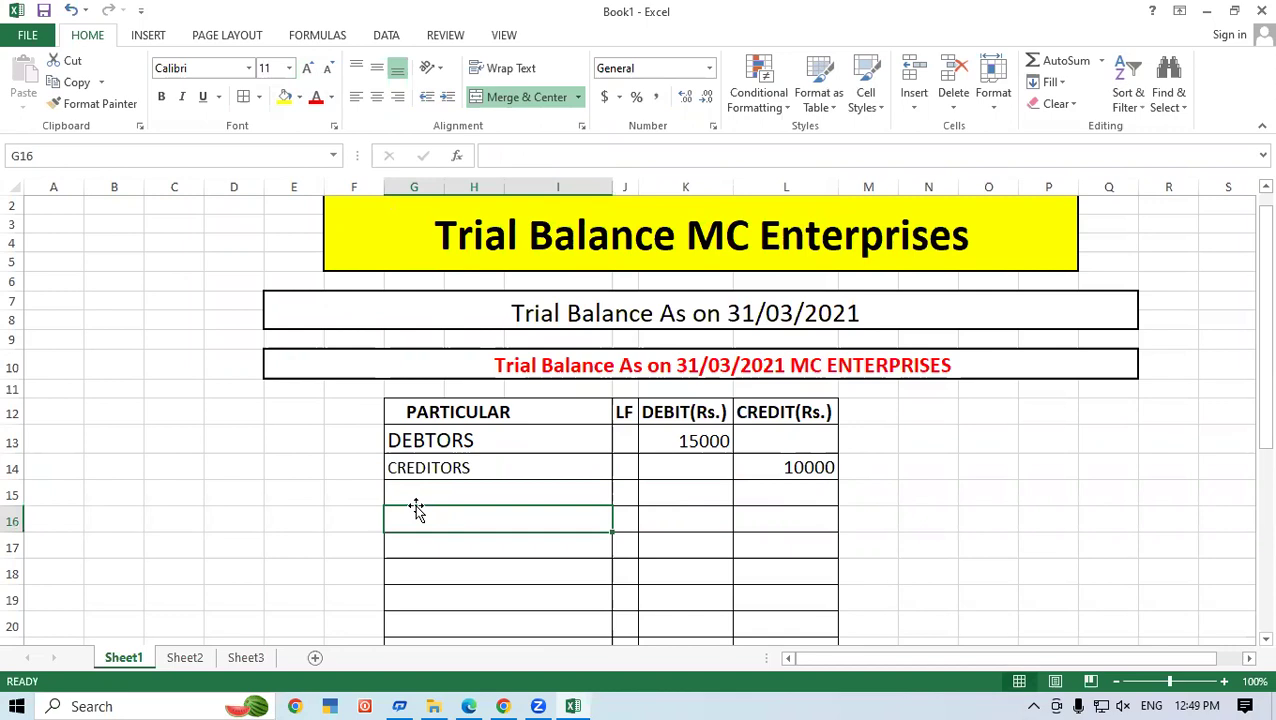
pyautogui.click(428, 492)
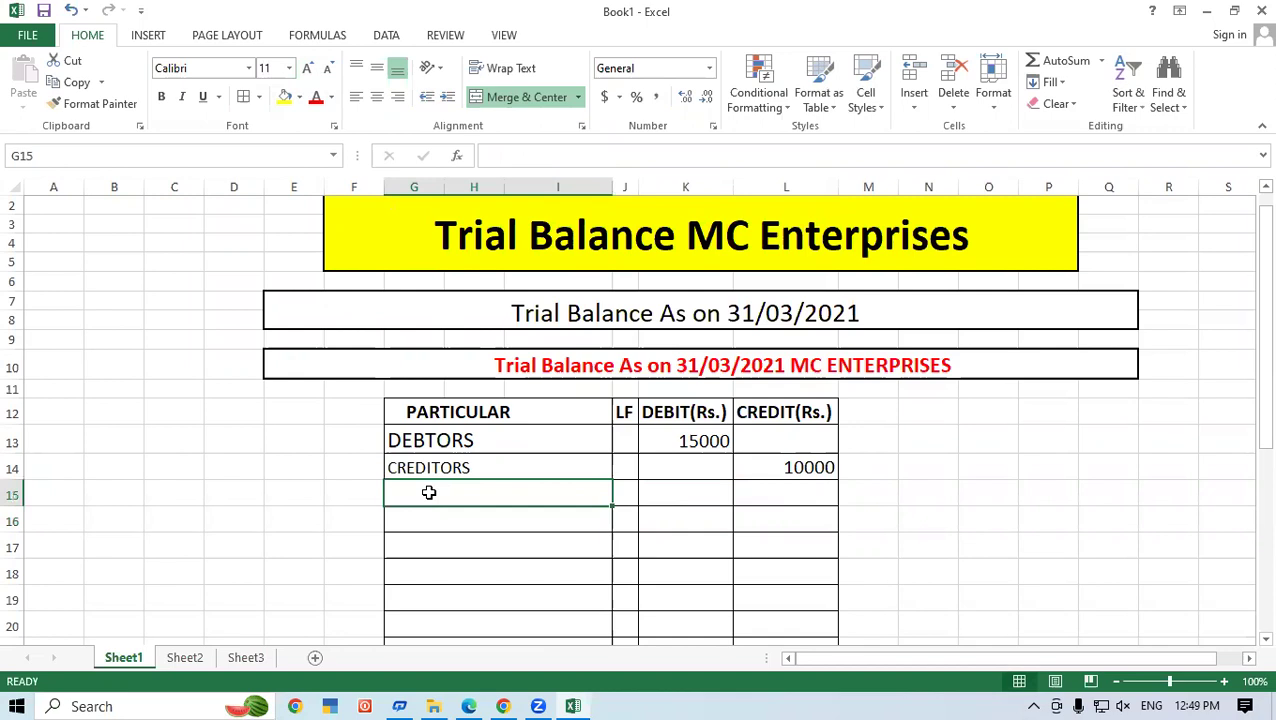
pyautogui.write('CAPITAL')
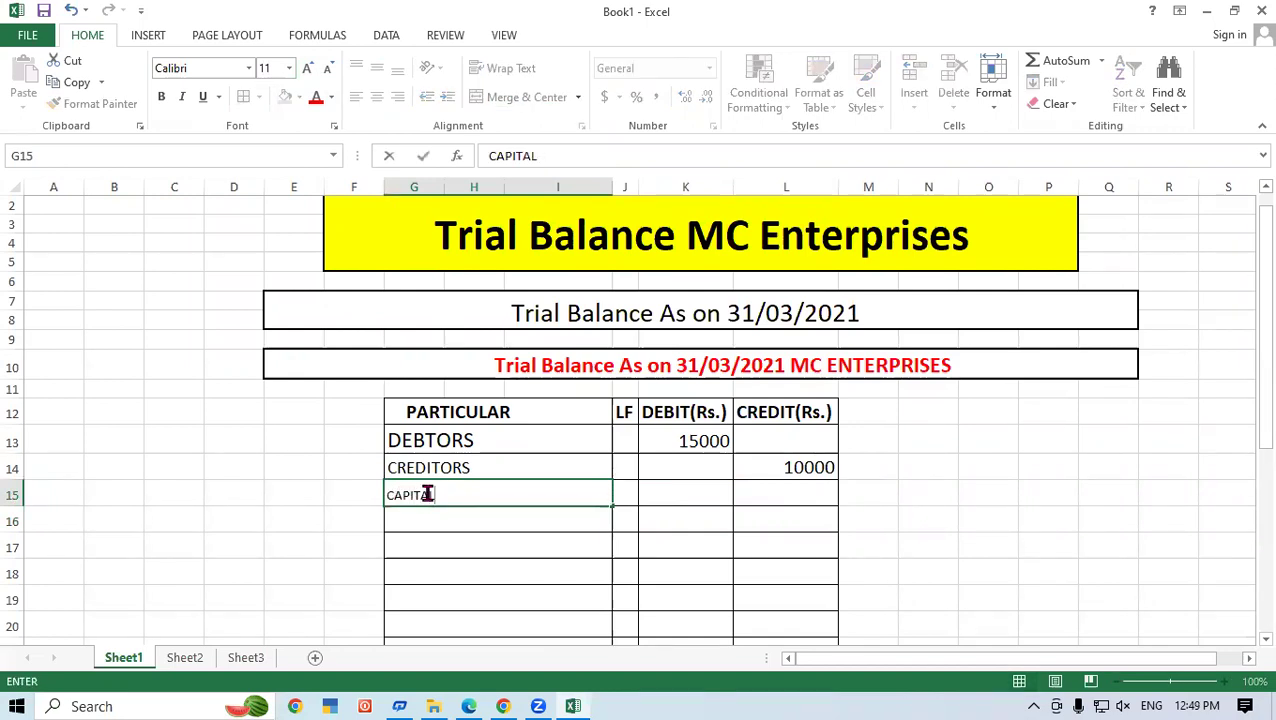
pyautogui.click(752, 492)
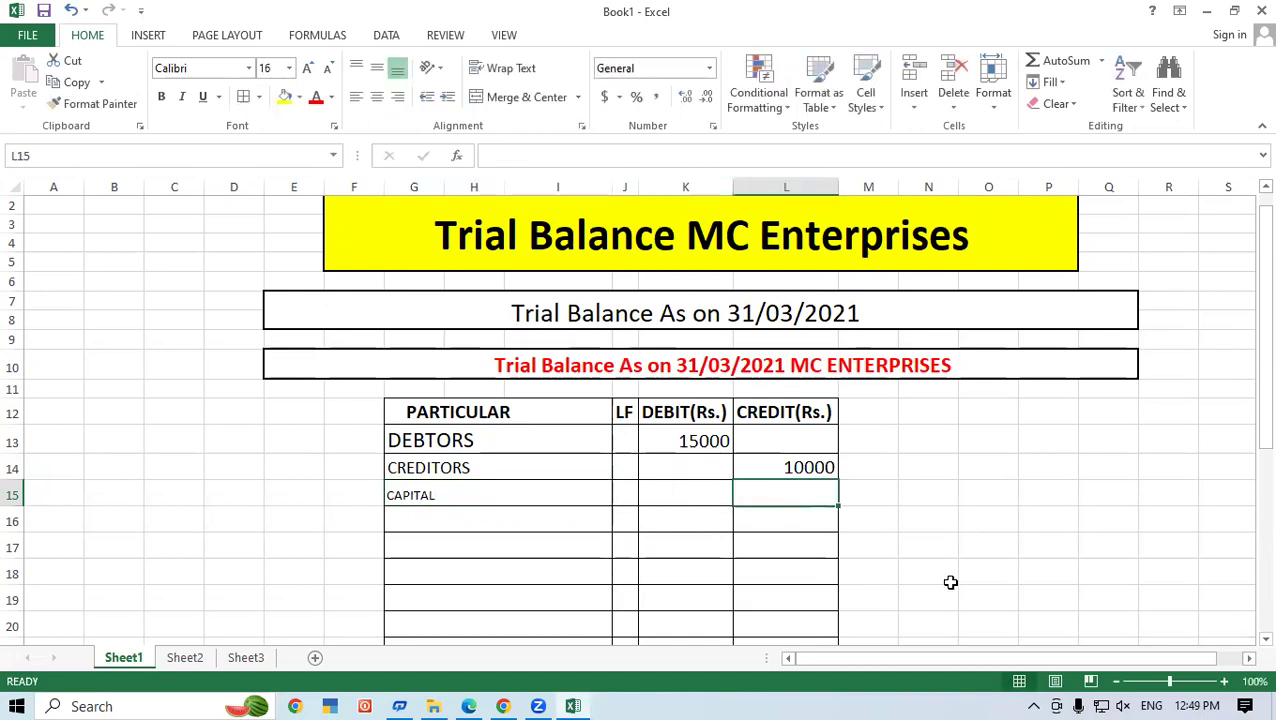
pyautogui.write('20000')
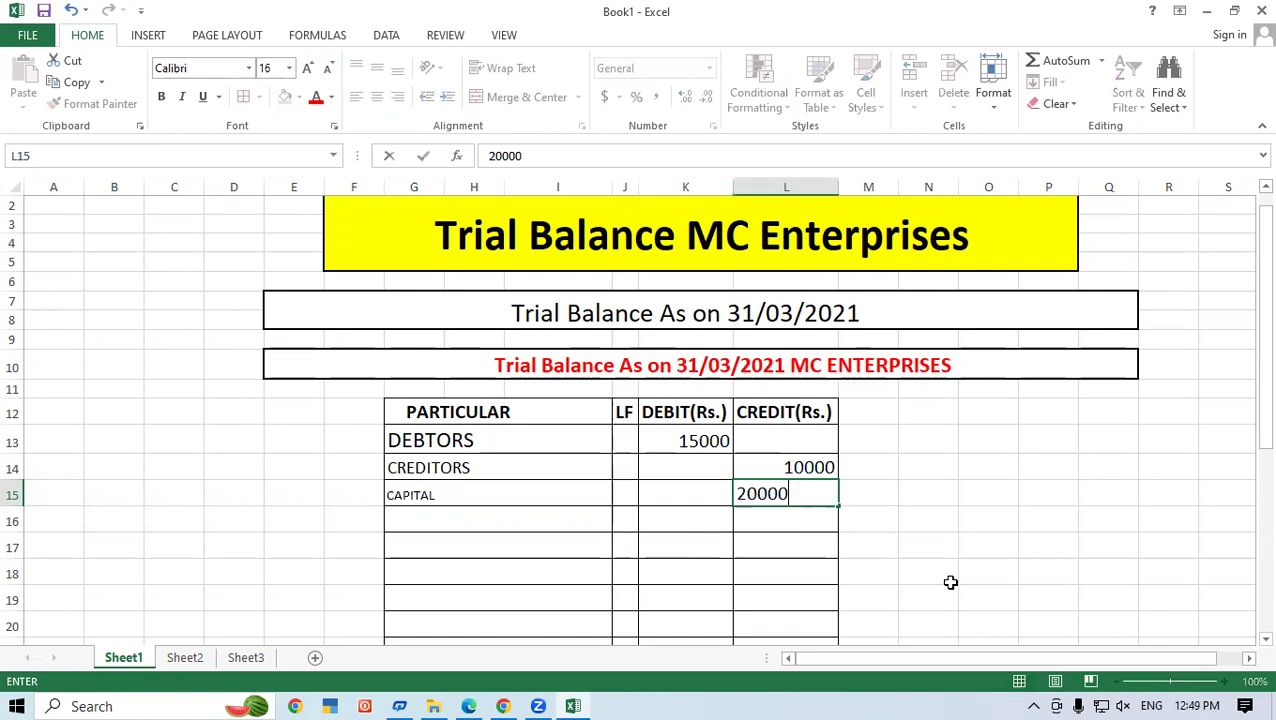
pyautogui.click(483, 520)
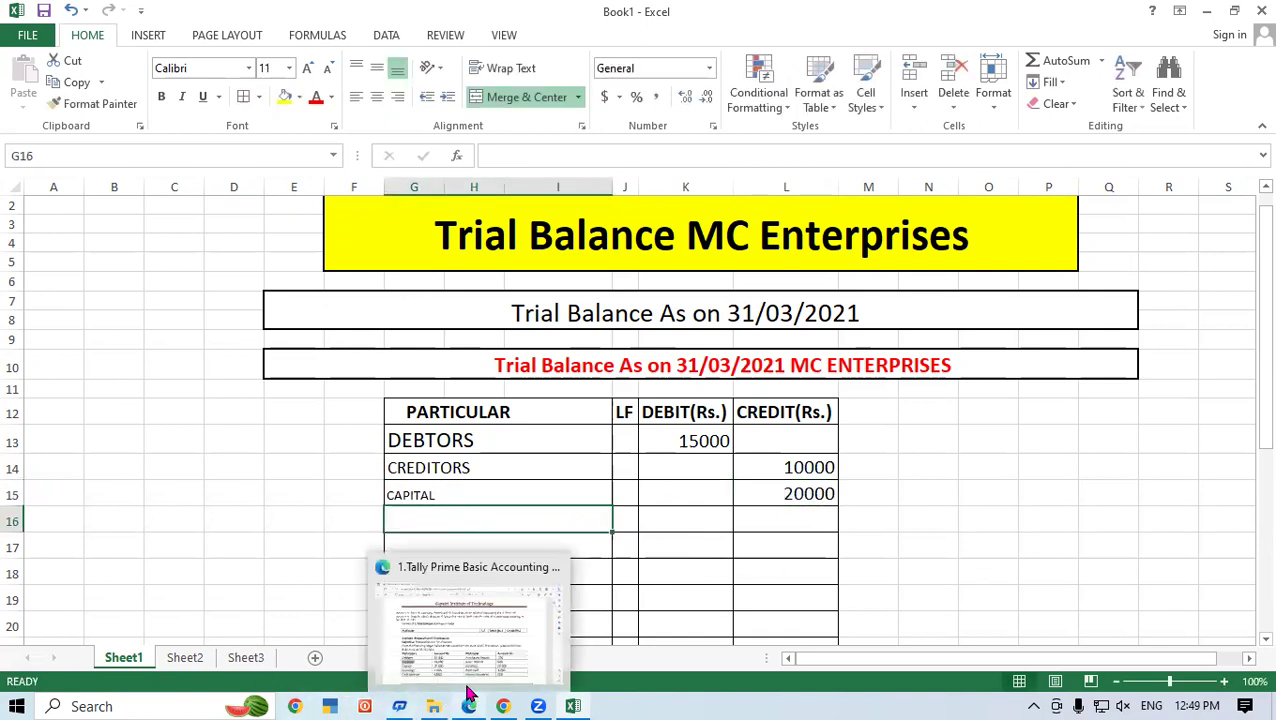
# - Look up Drawings in the PDF notes in Edge, and in Excel enter DRAWING in G16 with a debit of 2600 in K16
pyautogui.click(470, 692)
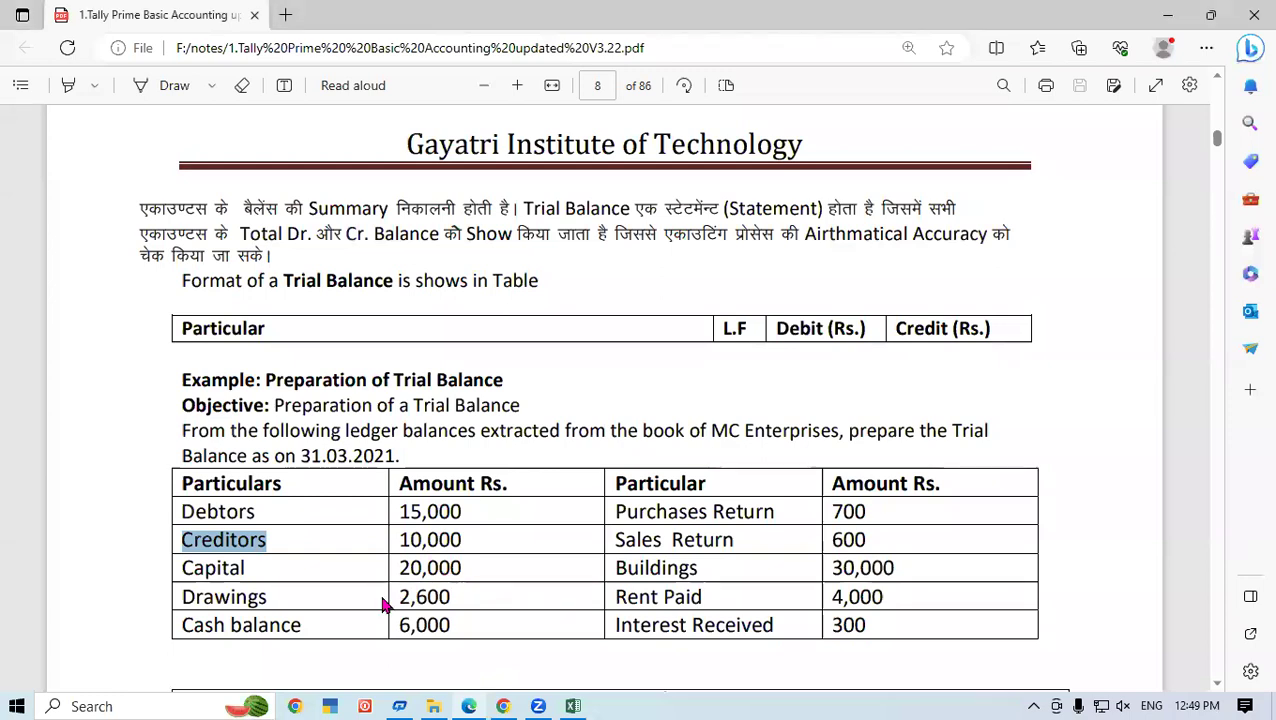
pyautogui.click(185, 596)
pyautogui.moveTo(185, 596); pyautogui.dragTo(286, 606)
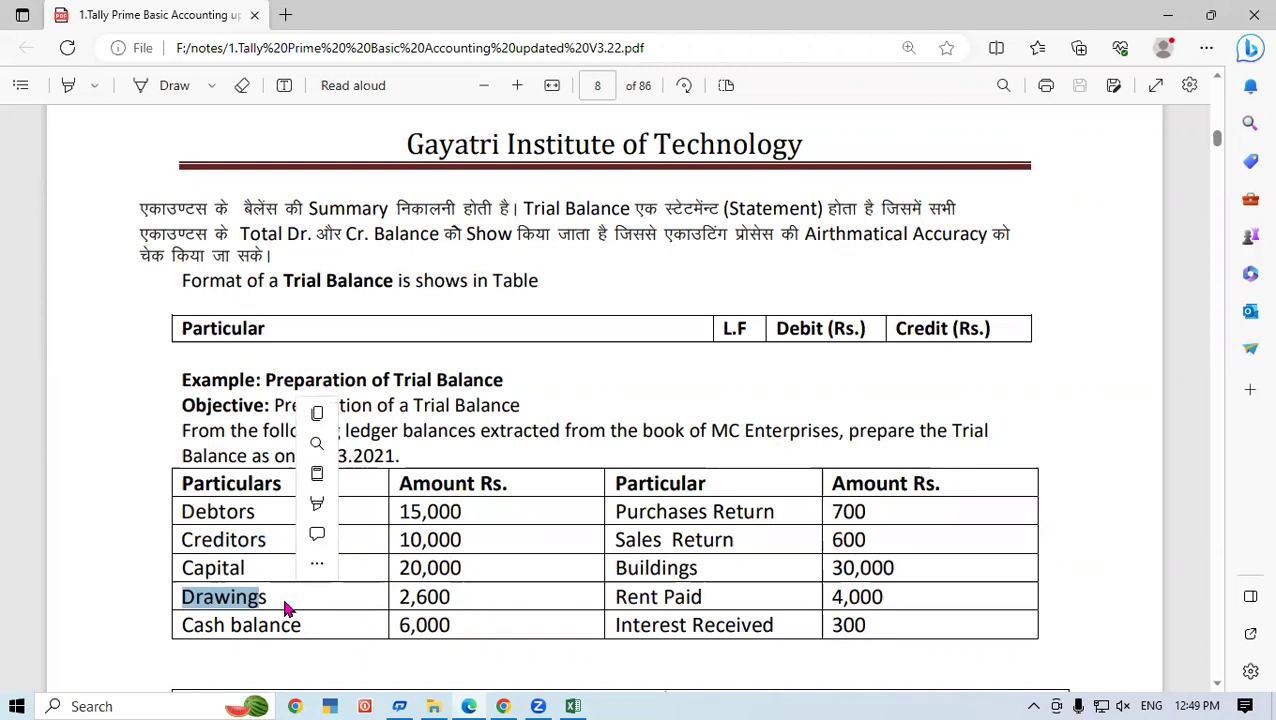
pyautogui.click(572, 706)
pyautogui.click(438, 524)
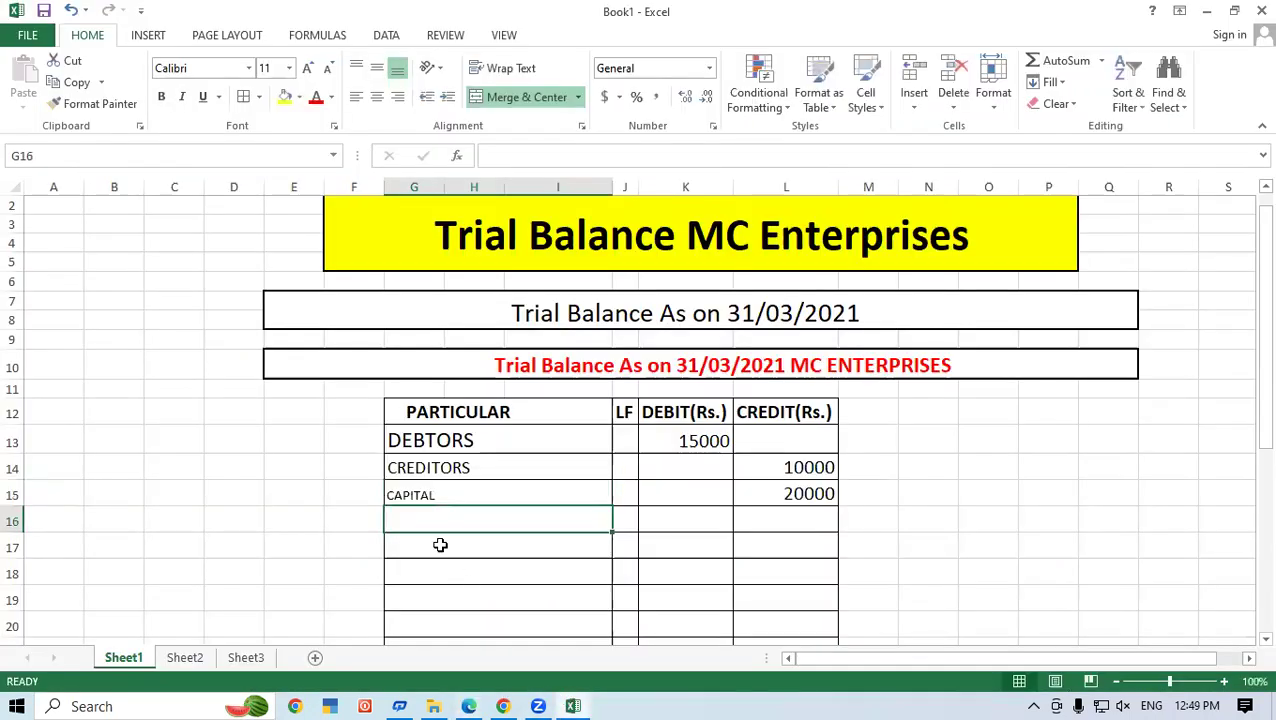
pyautogui.write('DRA')
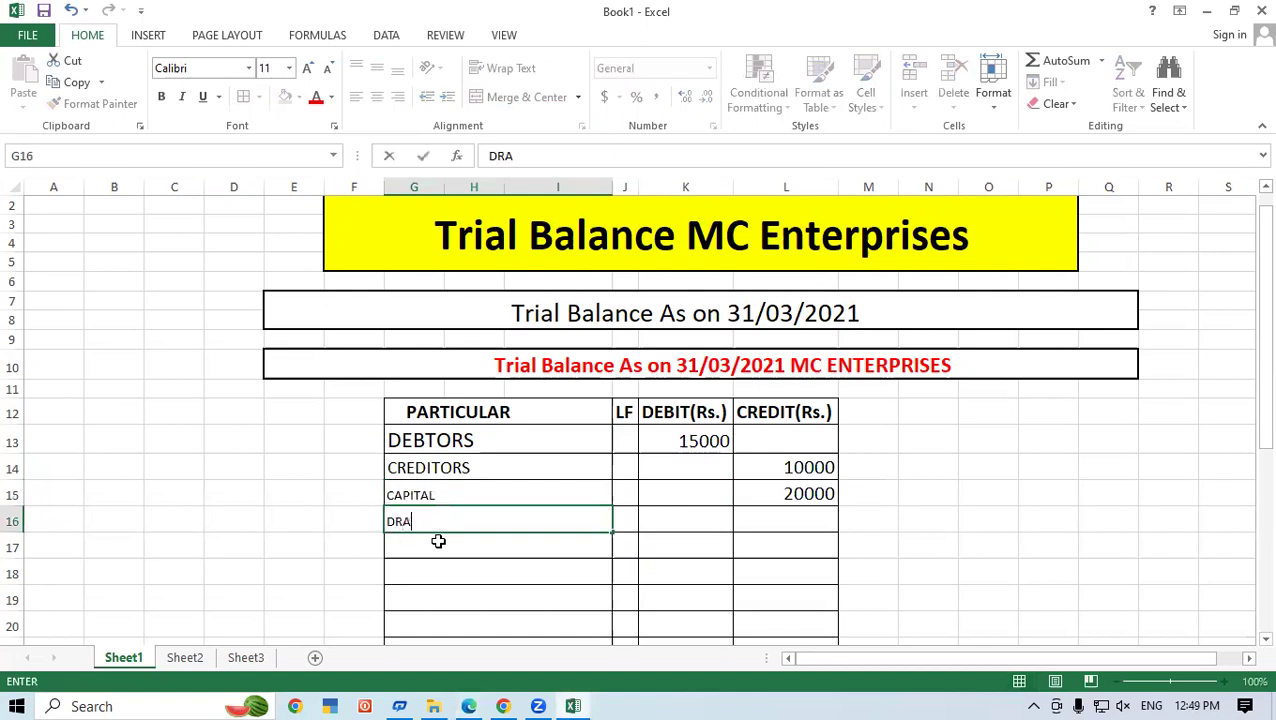
pyautogui.write('WING')
pyautogui.click(670, 511)
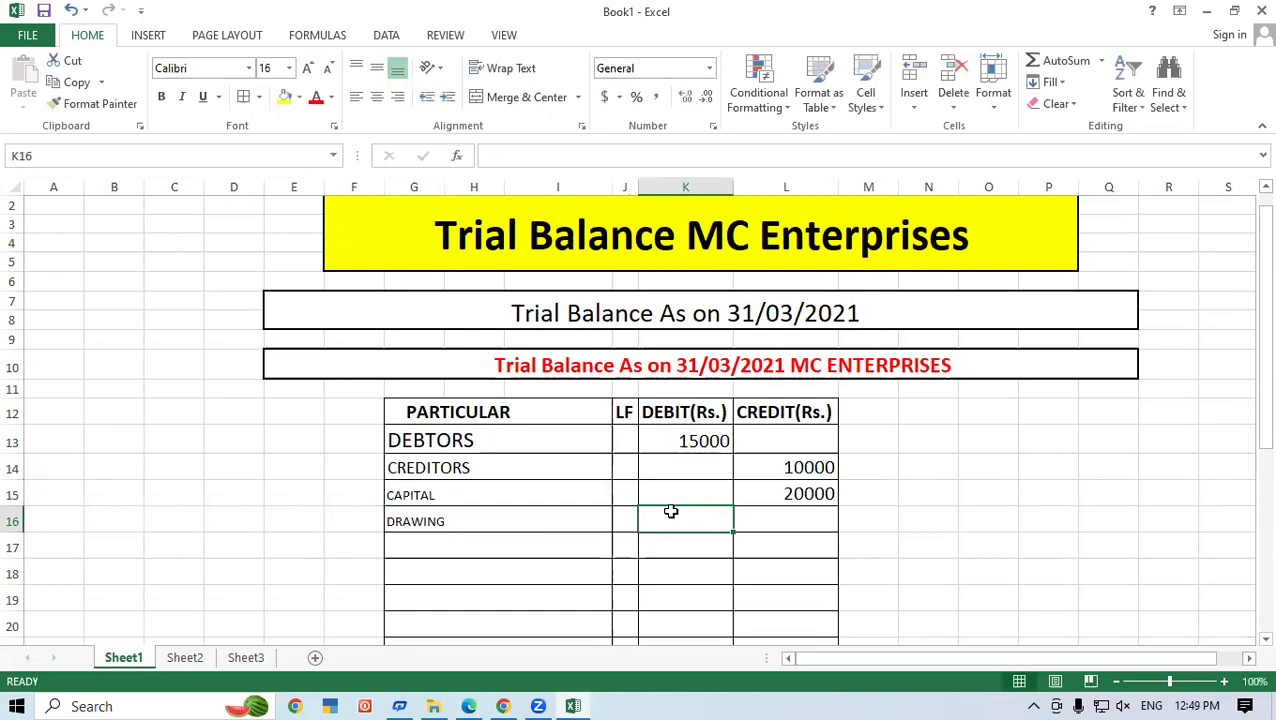
pyautogui.write('2600')
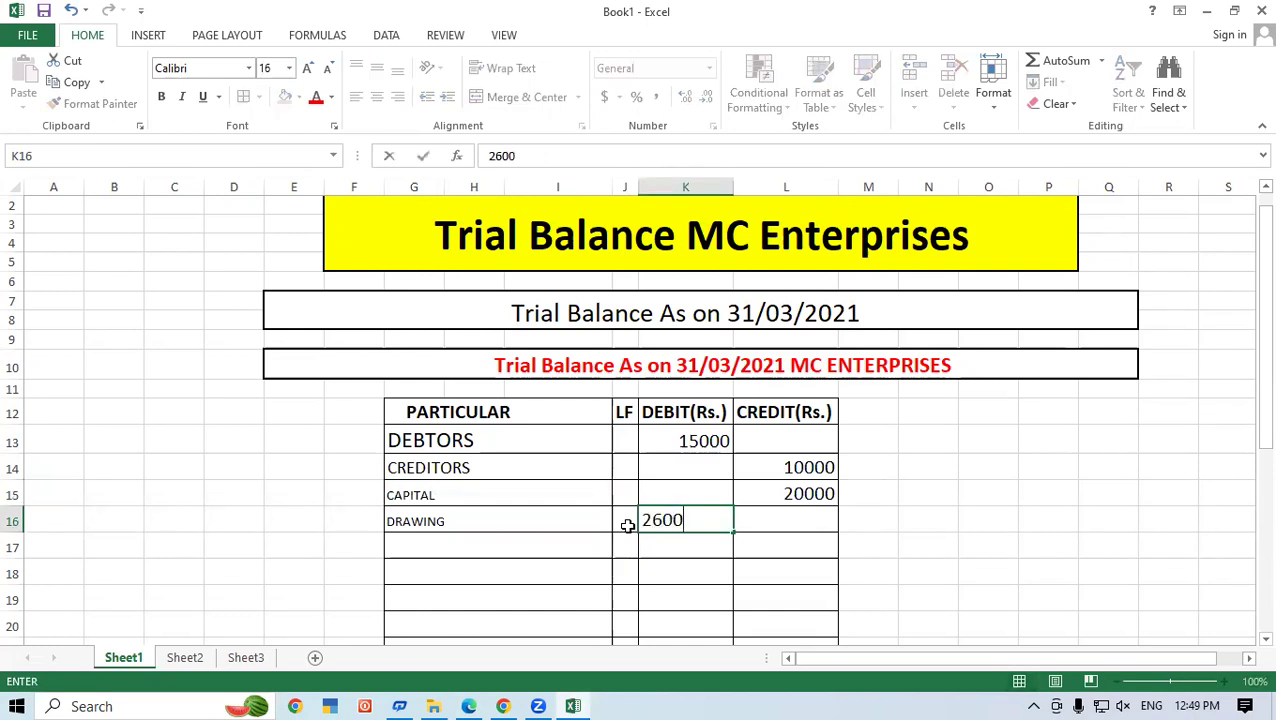
pyautogui.click(450, 552)
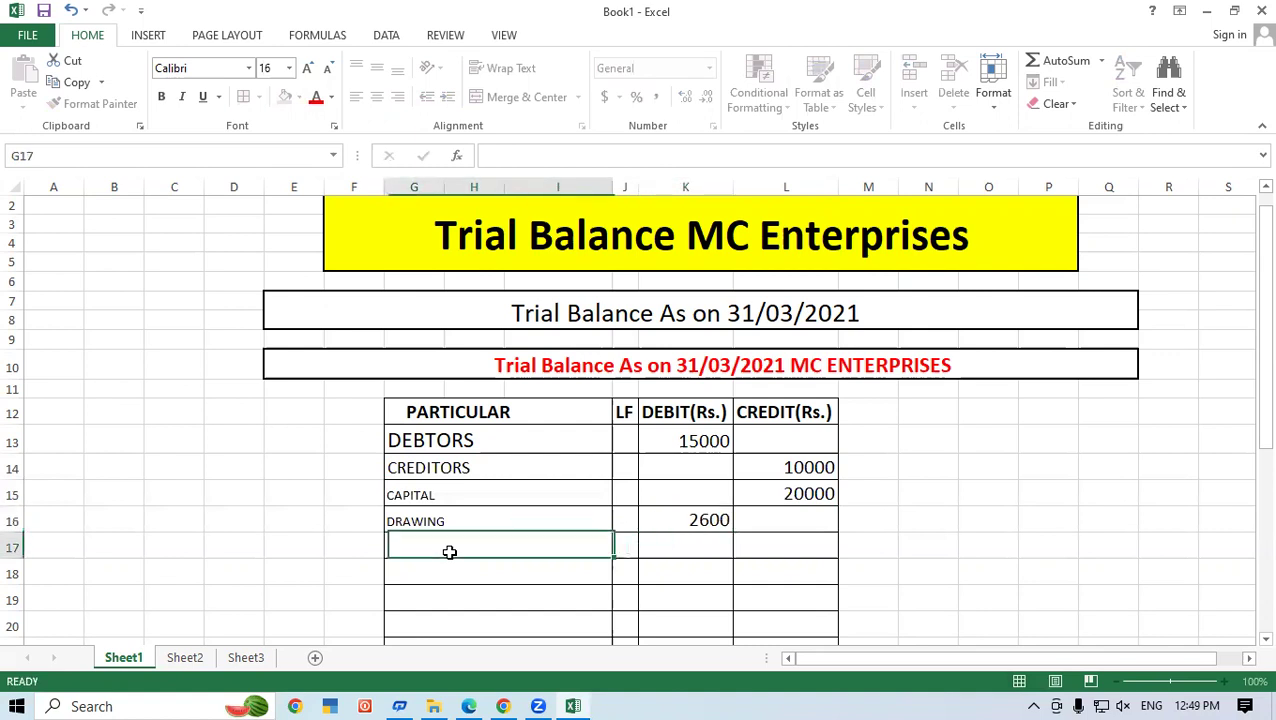
# - Try to copy the CREDITORS cell's formatting across the CAPITAL and DRAWING rows, G15 to L16, and undo it
pyautogui.click(476, 468)
pyautogui.click(130, 106)
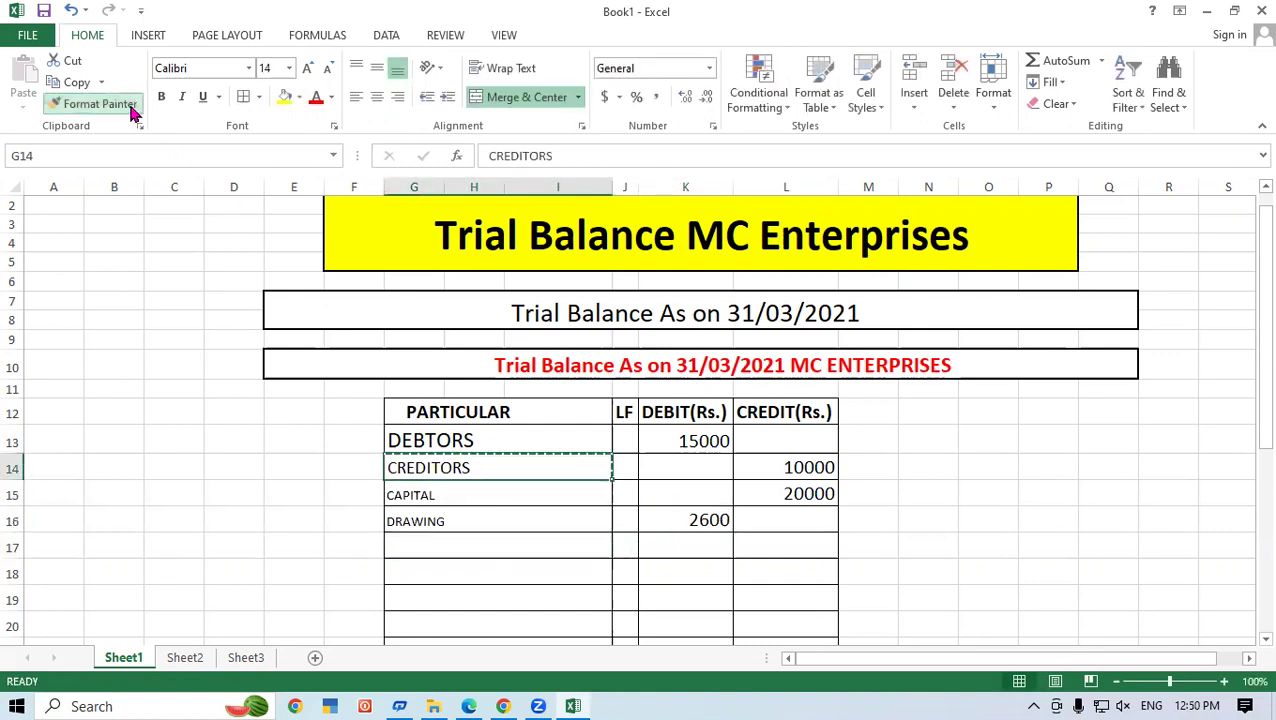
pyautogui.click(441, 498)
pyautogui.moveTo(497, 521); pyautogui.dragTo(775, 529)
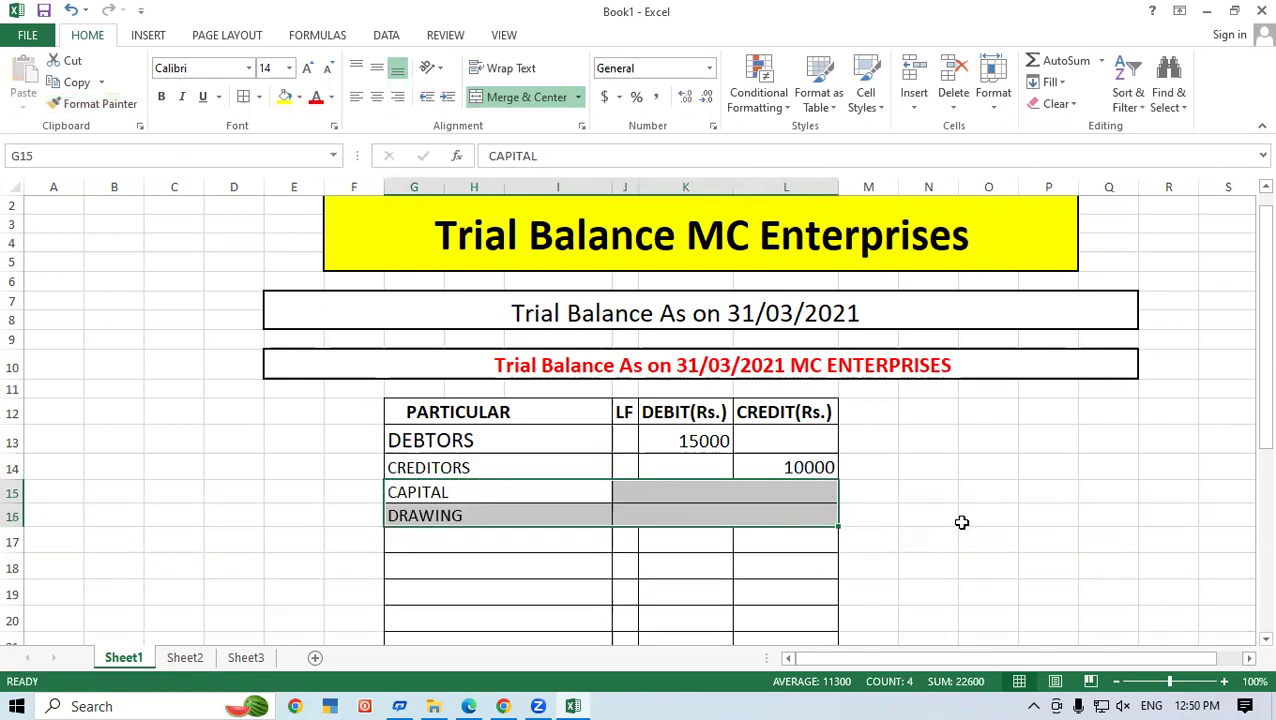
pyautogui.hotkey('ctrl', 'z')
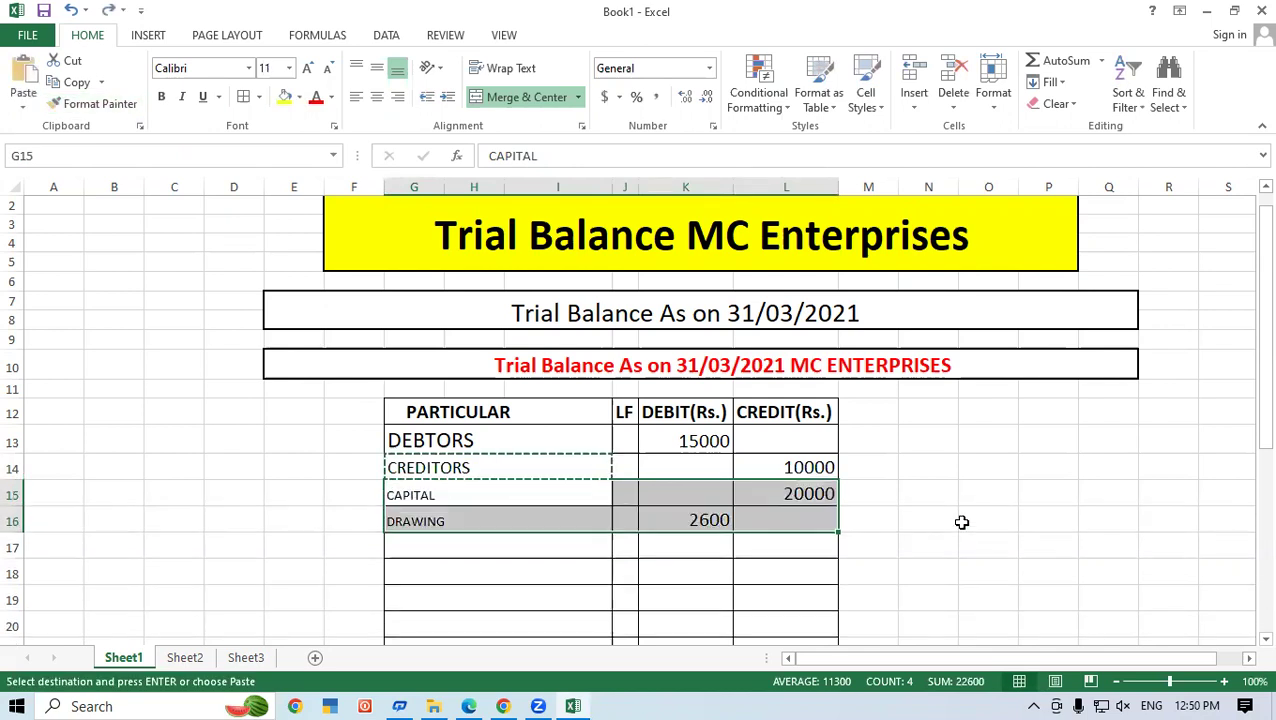
pyautogui.click(963, 521)
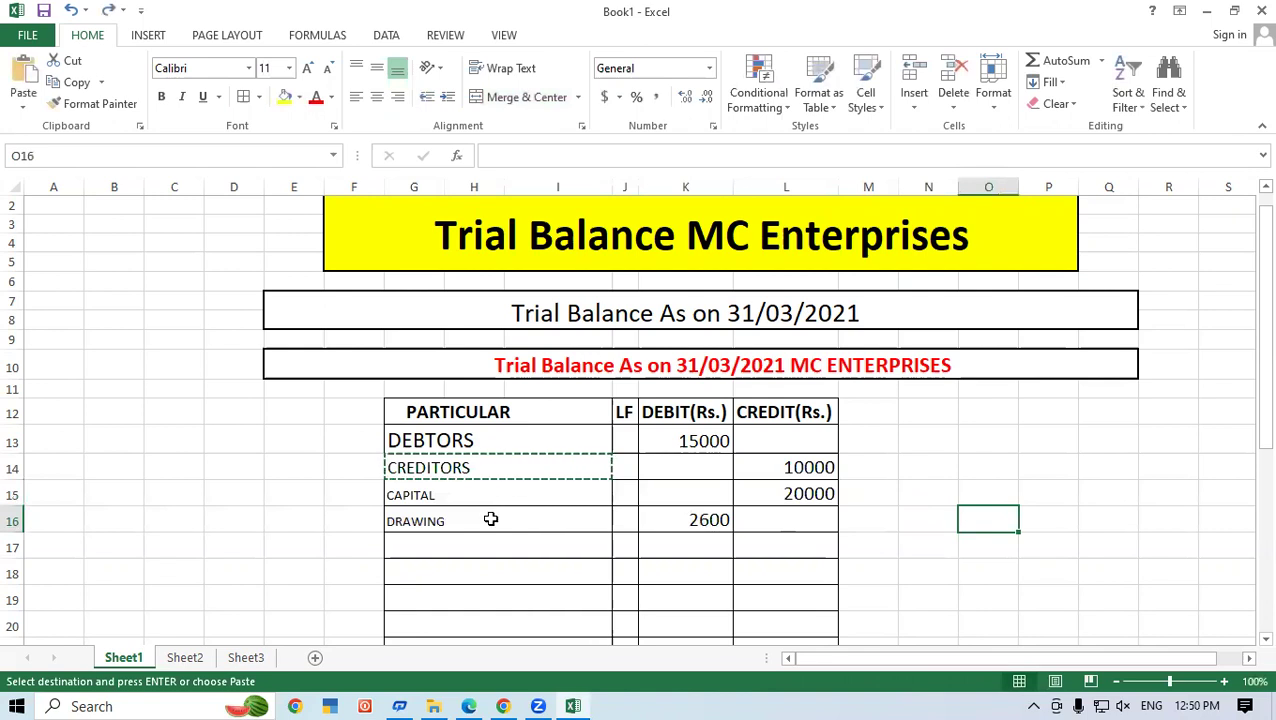
# - Copy the formatting of the CREDITORS cell G14 onto only the CAPITAL and DRAWING labels in G15 and G16
pyautogui.click(464, 462)
pyautogui.click(120, 100)
pyautogui.moveTo(450, 494); pyautogui.dragTo(456, 521)
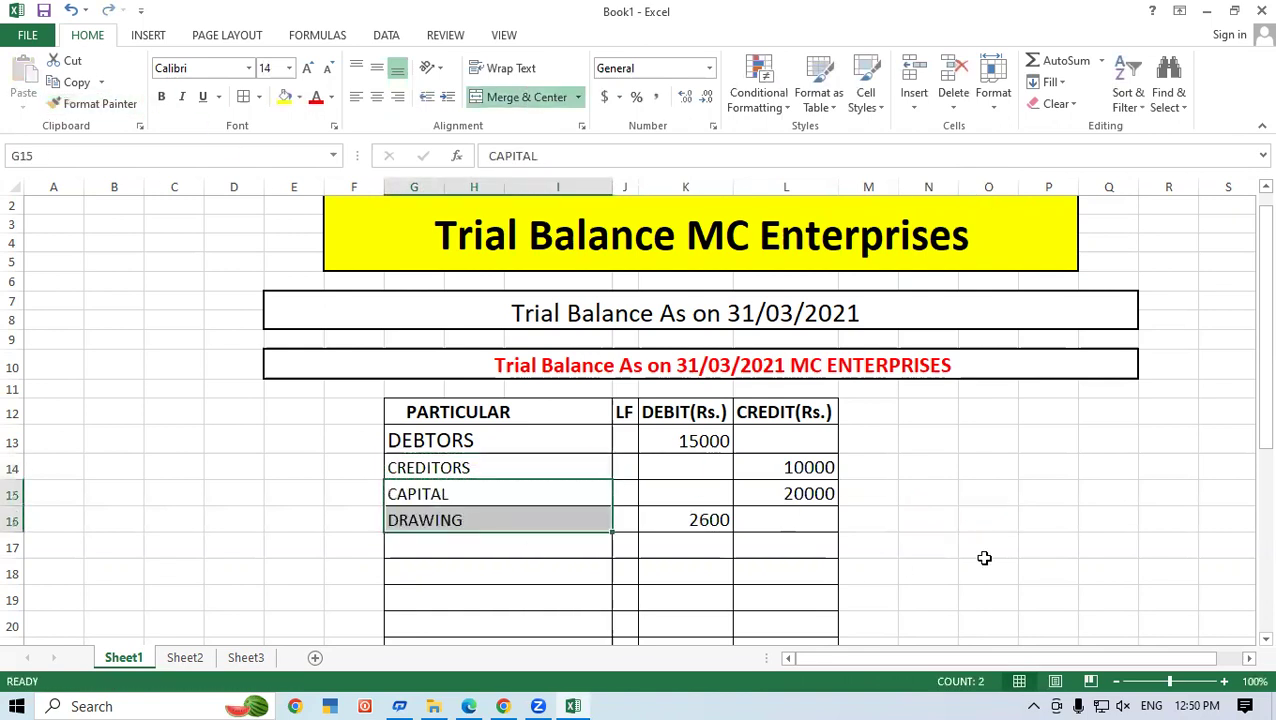
pyautogui.click(985, 562)
# - Enter CASH BALANCE in G17 with a debit amount of 6000 in K17
pyautogui.click(509, 548)
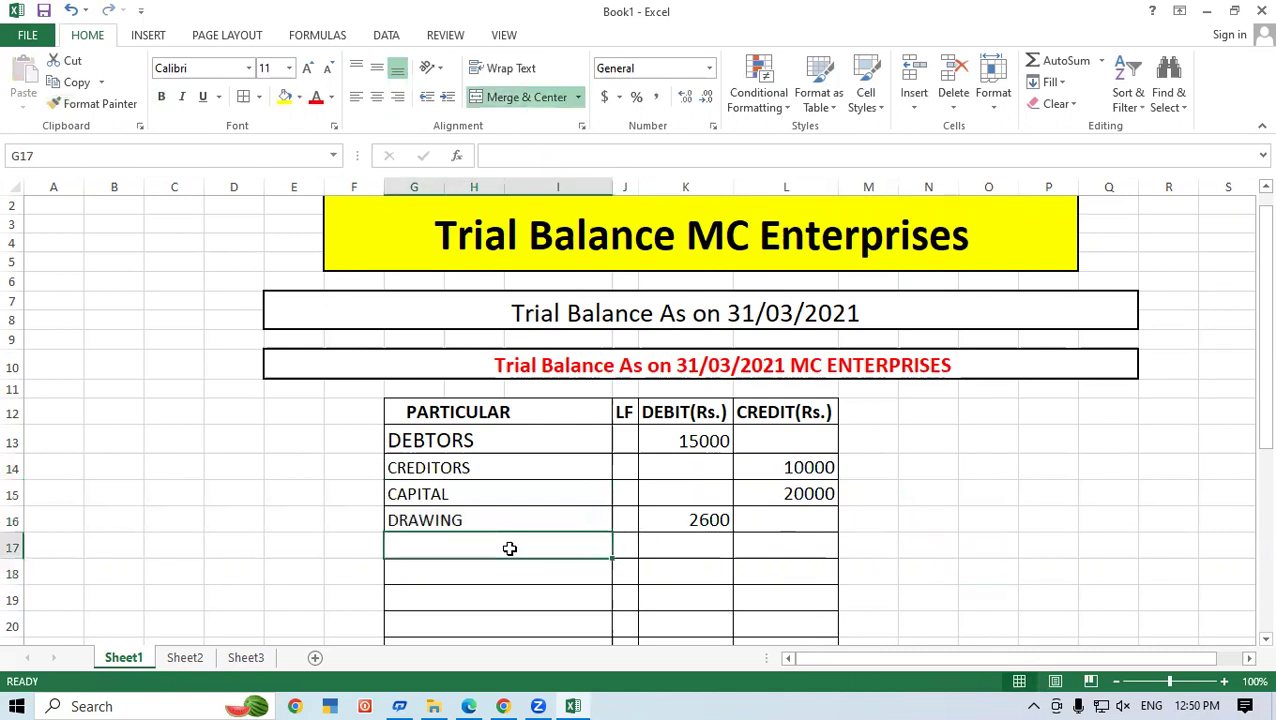
pyautogui.write('CASH')
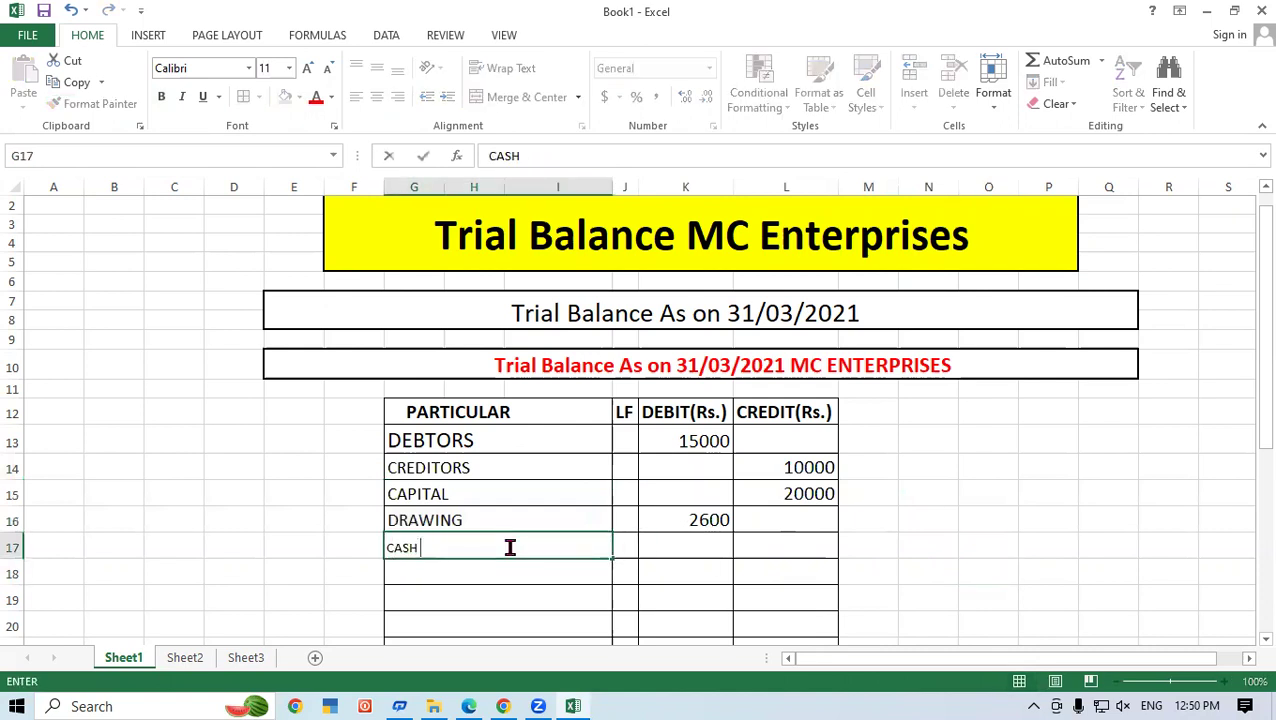
pyautogui.write(' BALANCE')
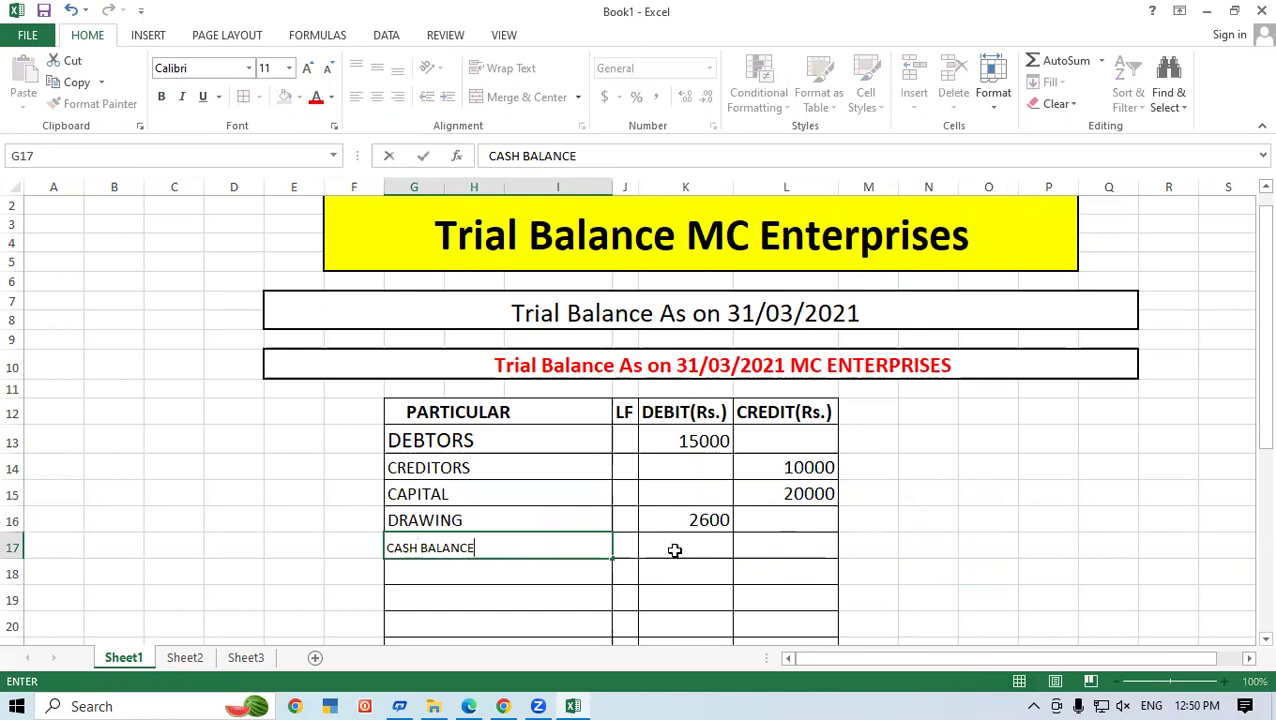
pyautogui.click(675, 549)
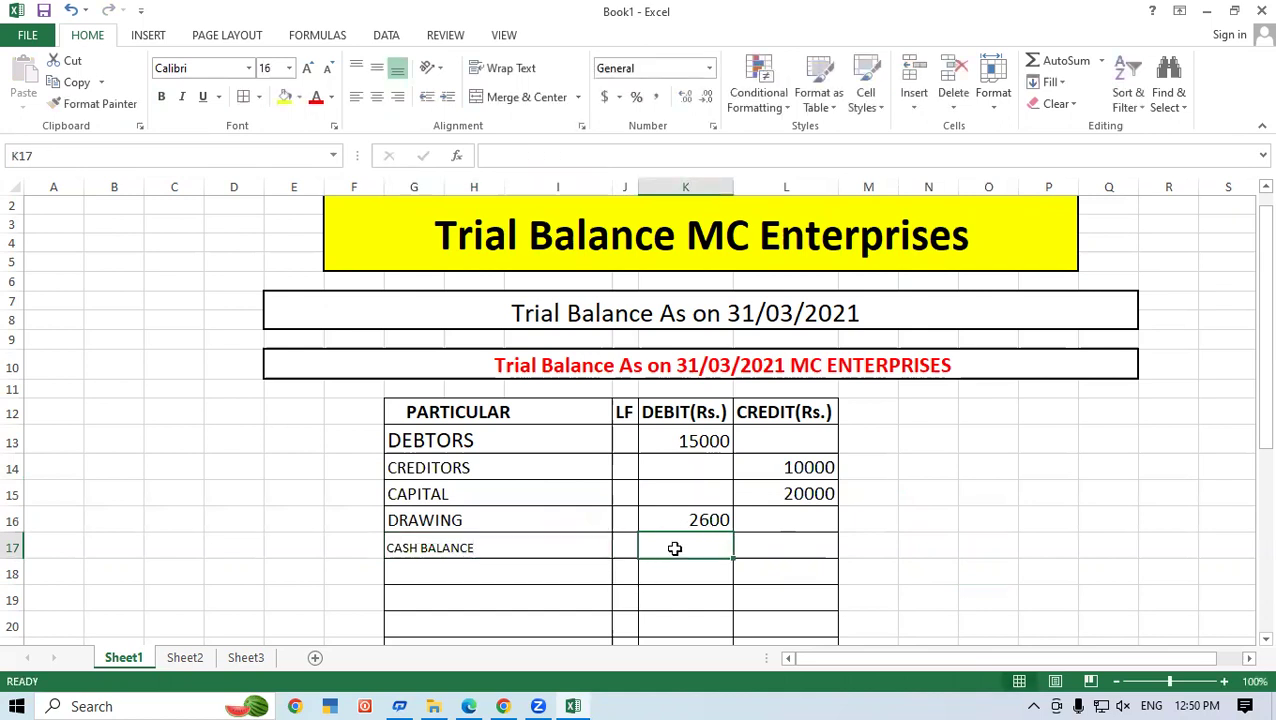
pyautogui.write('6000')
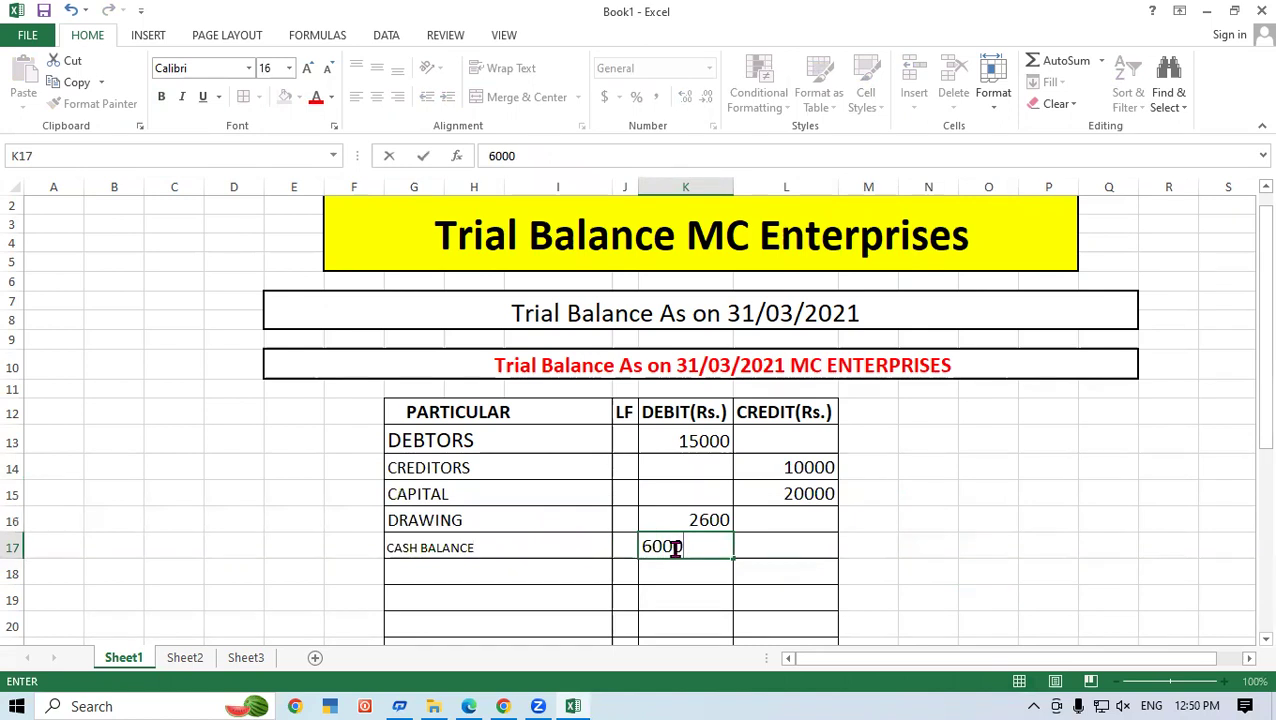
# - Enter FURNITURE in G18 with a debit amount of 6600 in K18
pyautogui.click(495, 584)
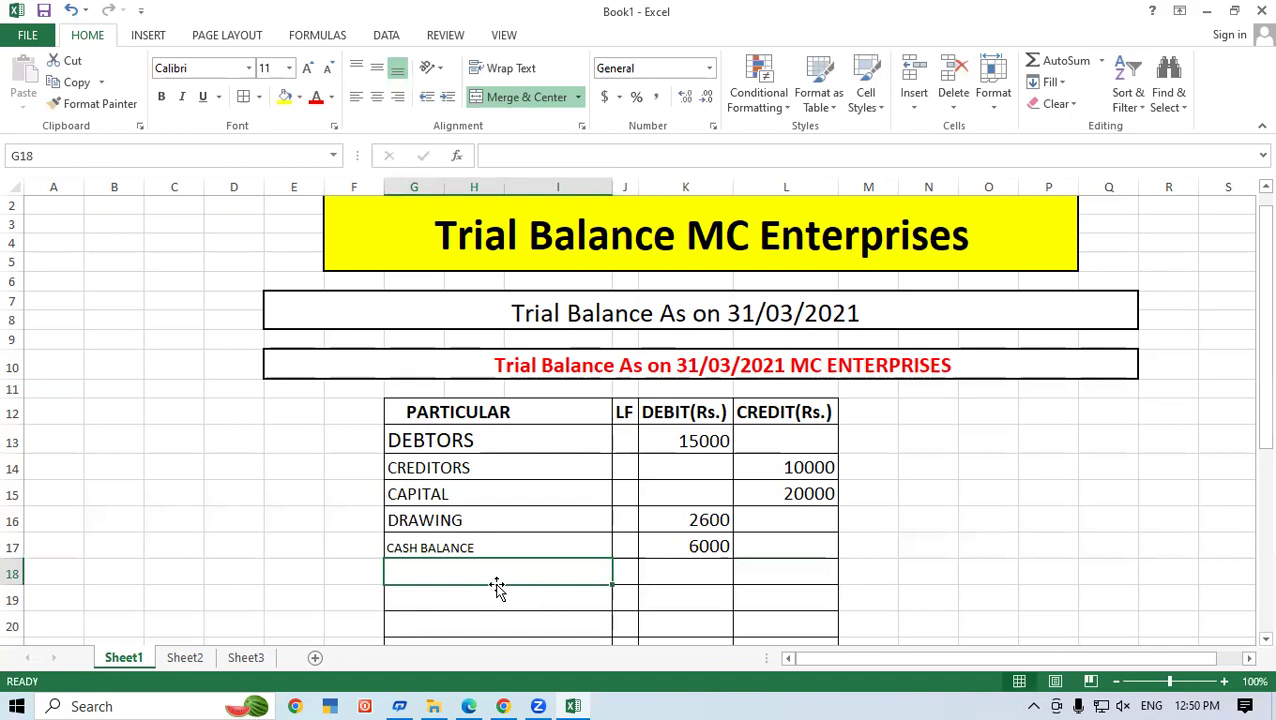
pyautogui.write('FURNITURE')
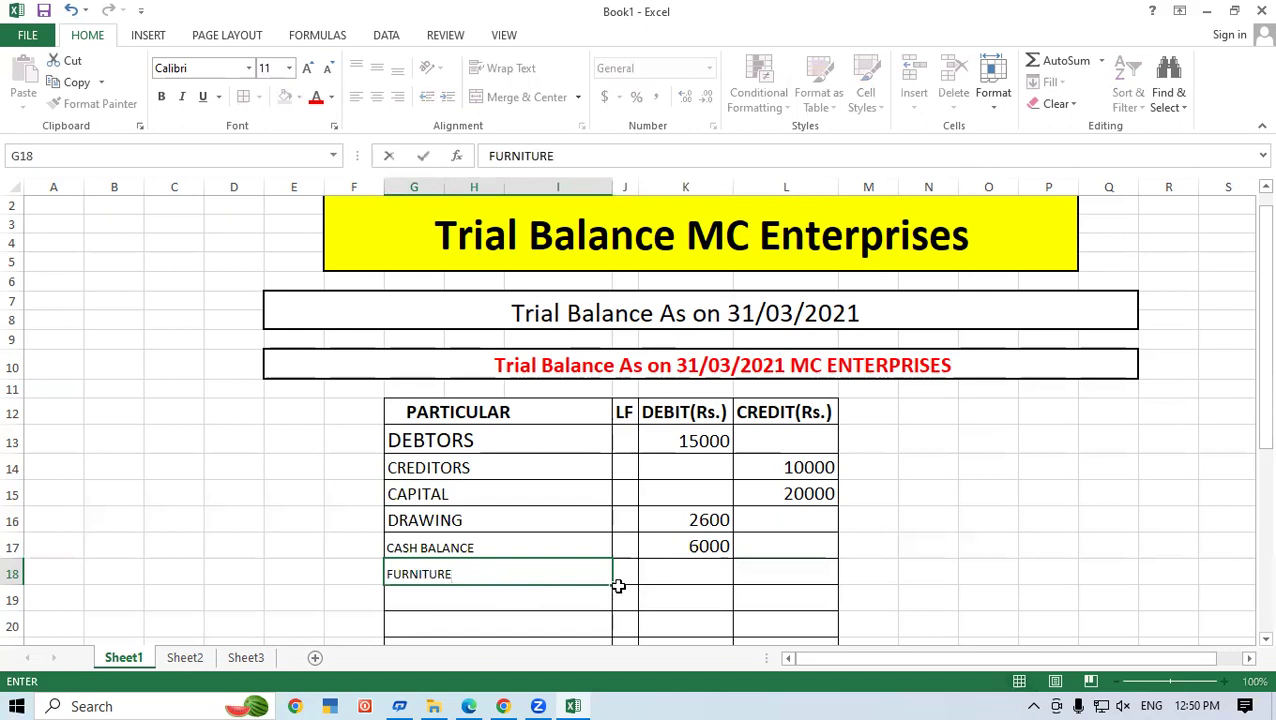
pyautogui.click(675, 567)
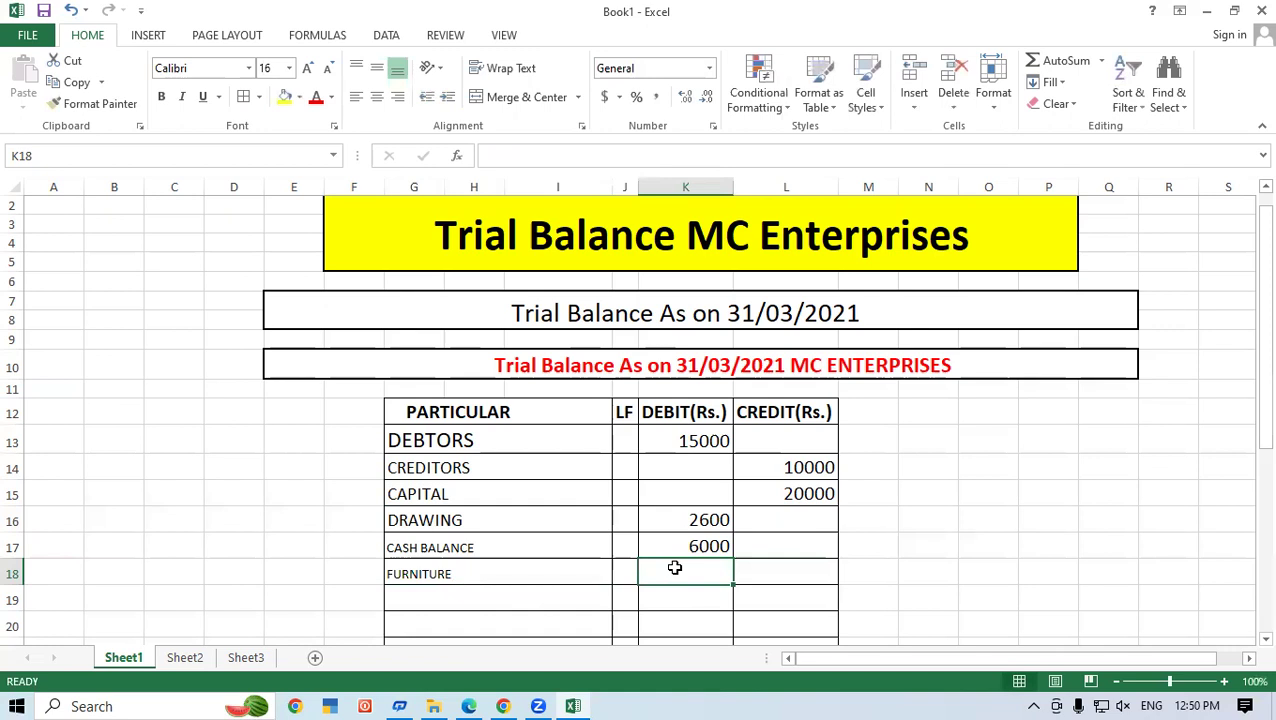
pyautogui.write('6600')
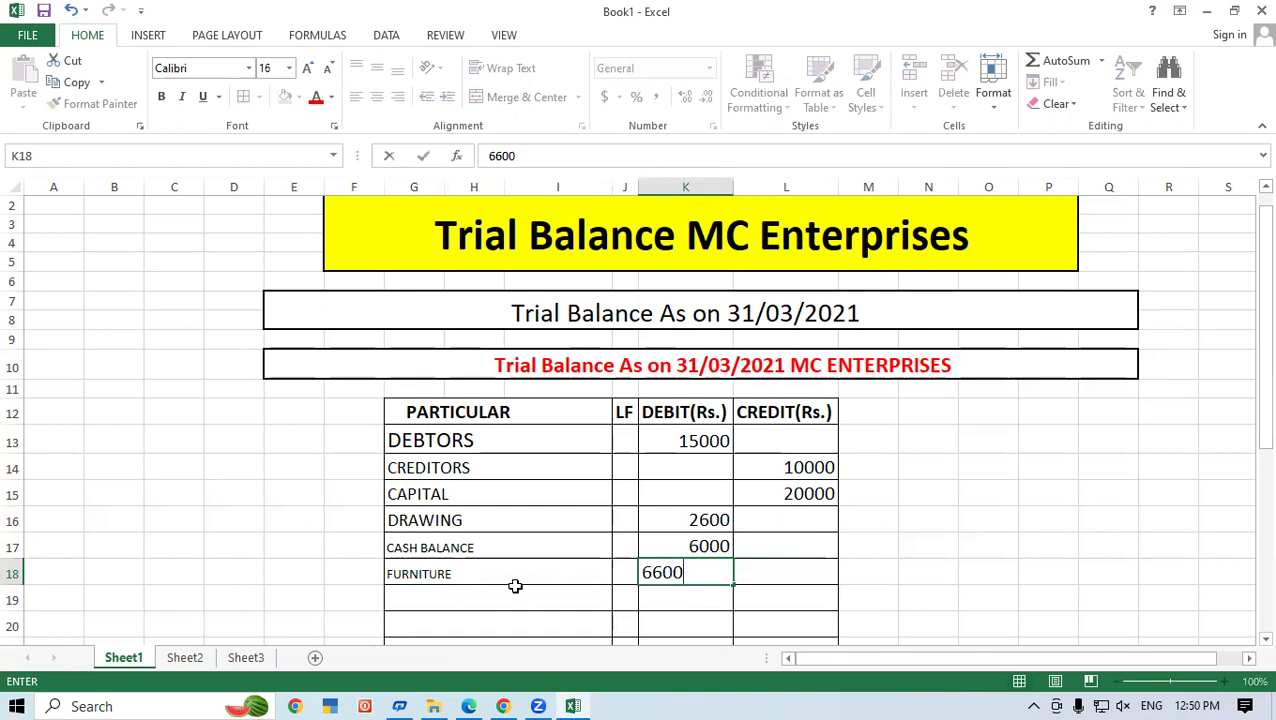
# - Enter SALES in G19 with a credit amount of 35000 in L19
pyautogui.click(509, 594)
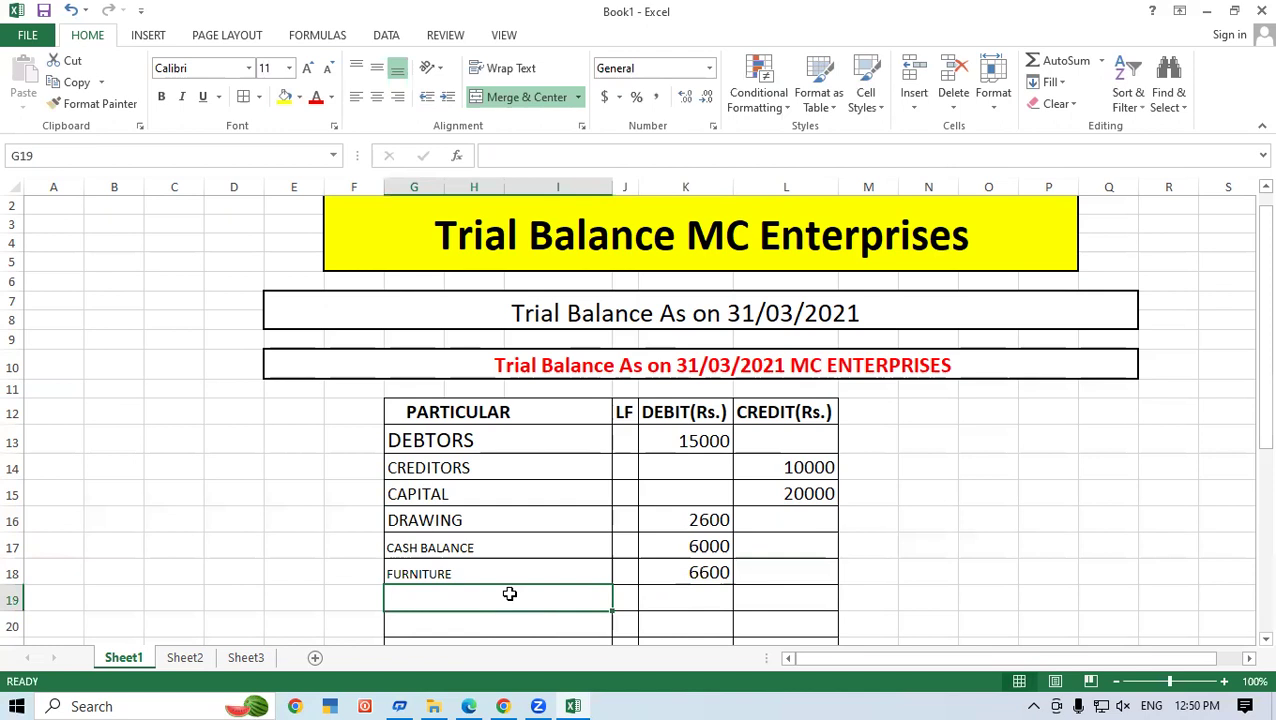
pyautogui.write('SA')
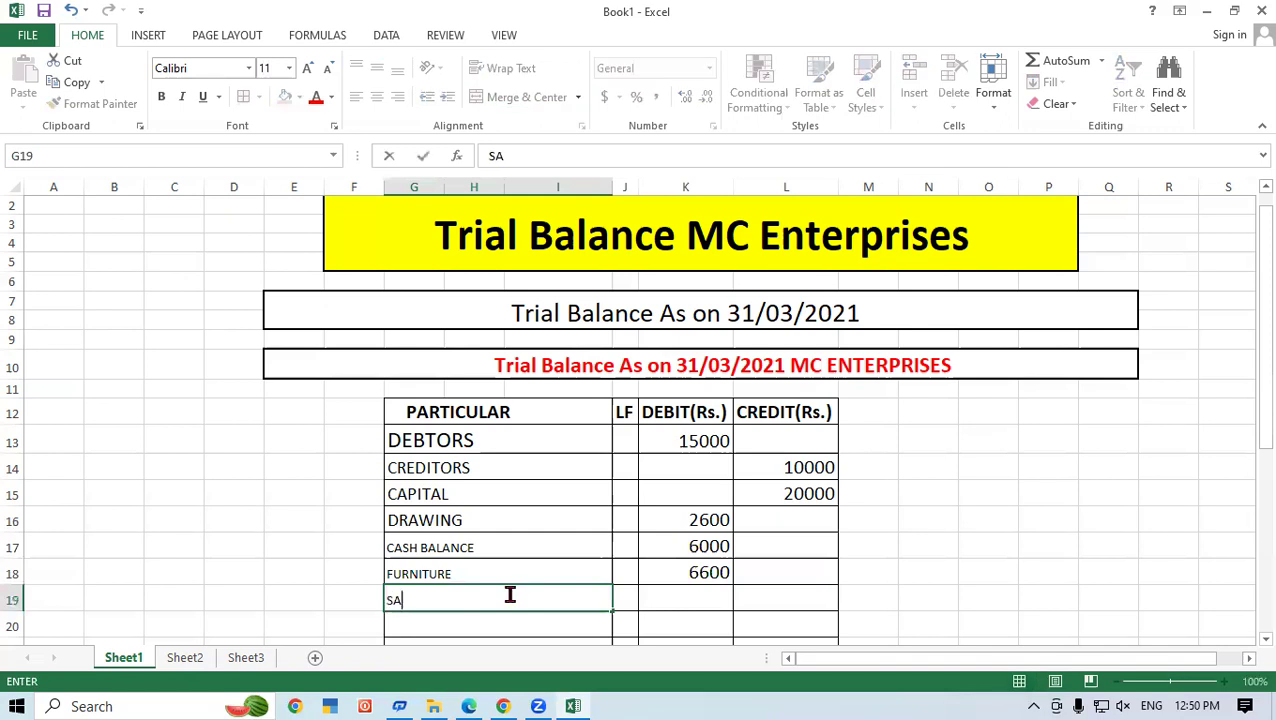
pyautogui.write('LES')
pyautogui.click(776, 597)
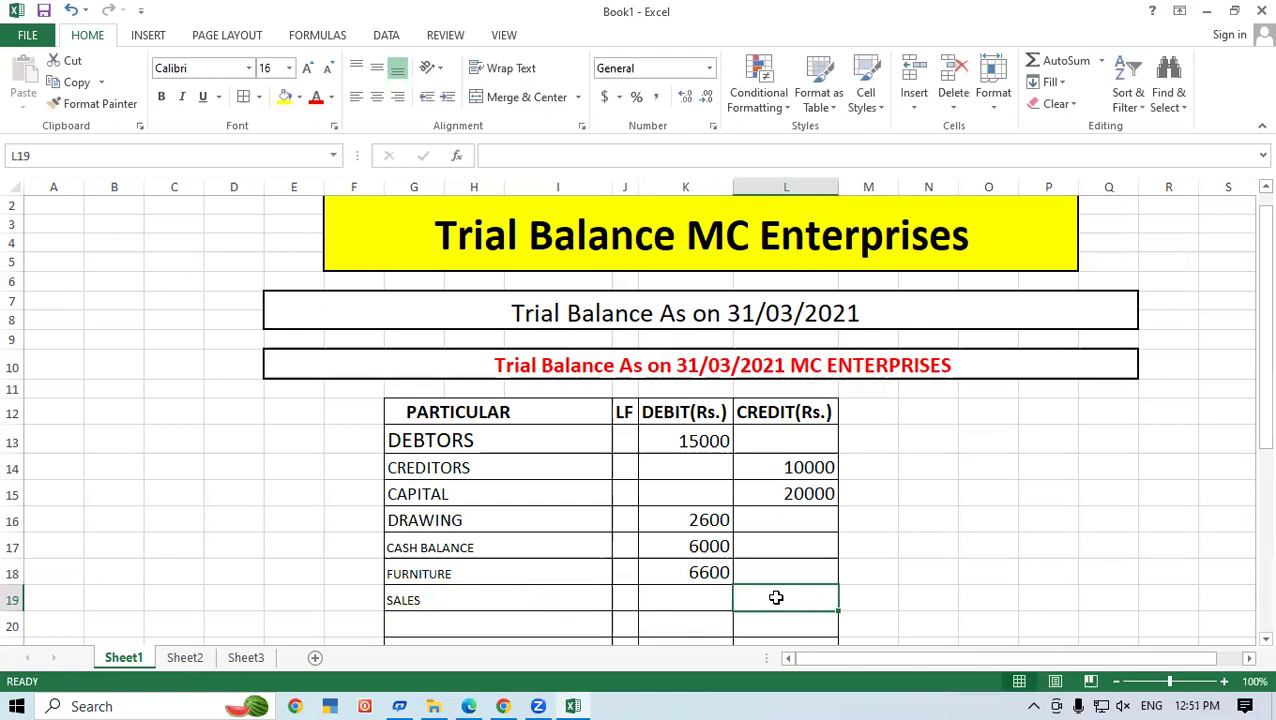
pyautogui.write('3500')
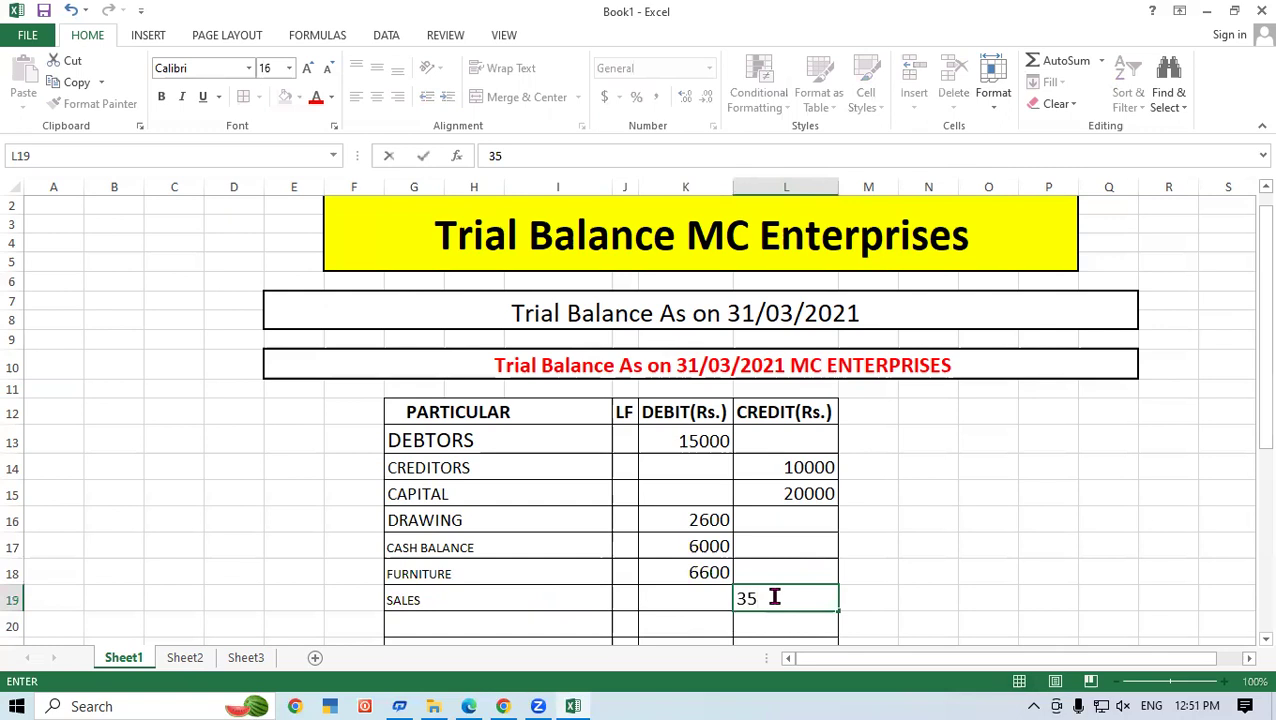
pyautogui.click(522, 625)
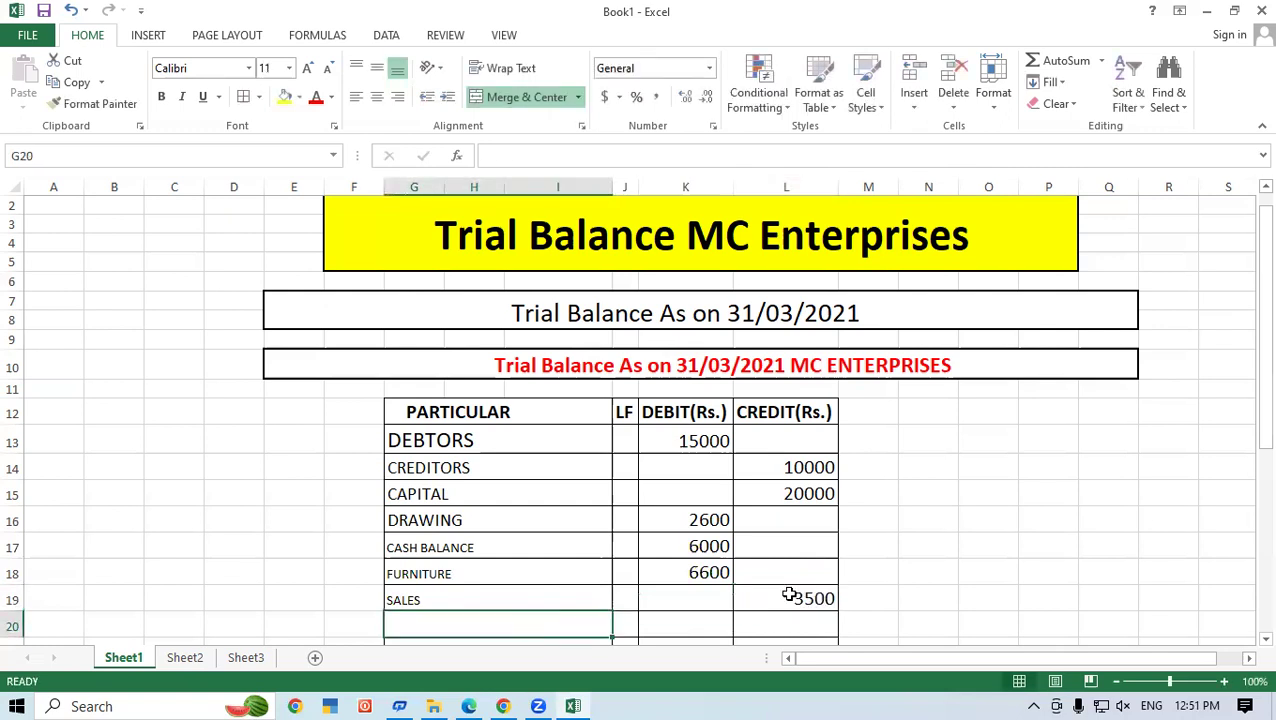
pyautogui.doubleClick(826, 598)
pyautogui.write('0')
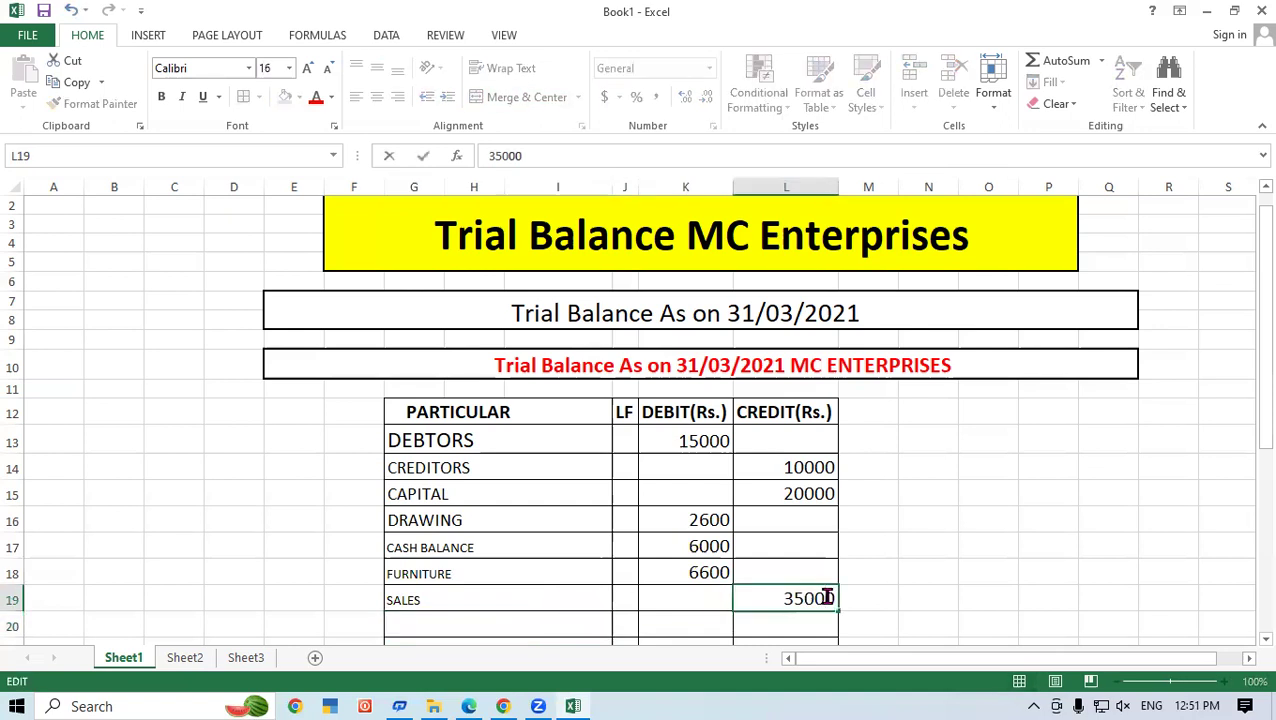
# - Enter SALES RETURN as the particular in G20
pyautogui.click(521, 630)
pyautogui.scroll(-2, 522, 631)
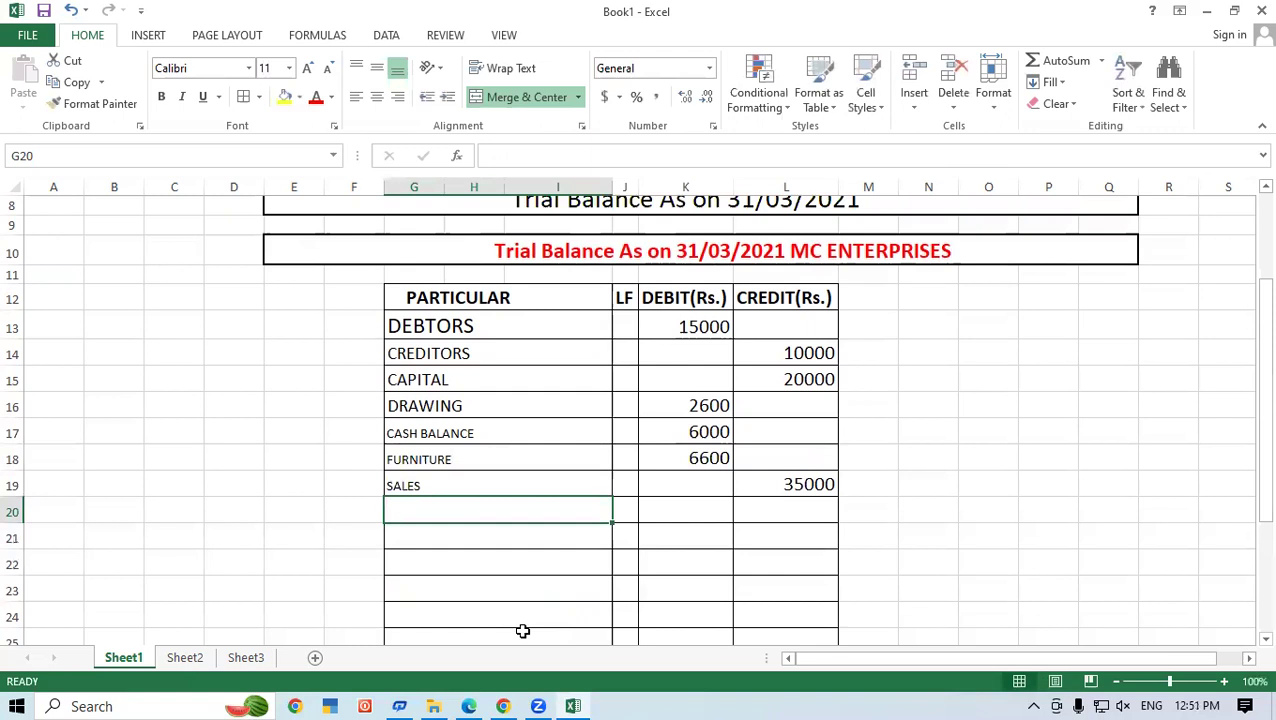
pyautogui.write('SALE')
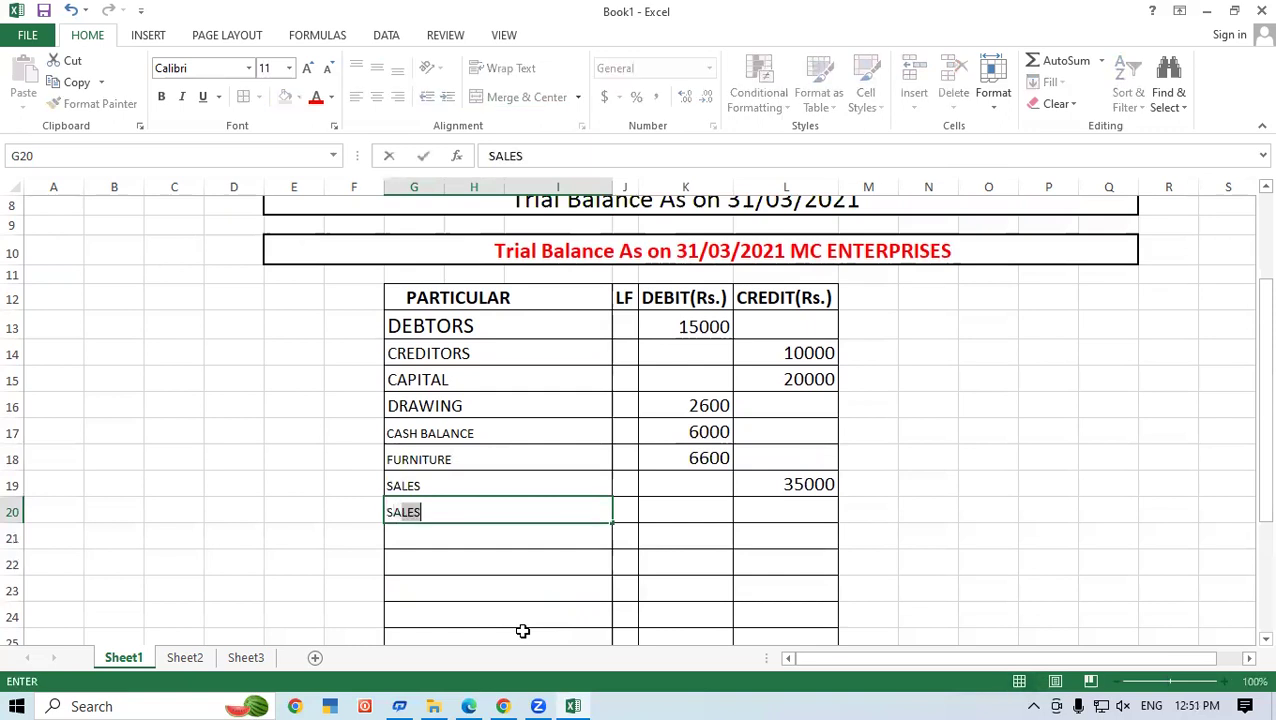
pyautogui.write('S RETURN')
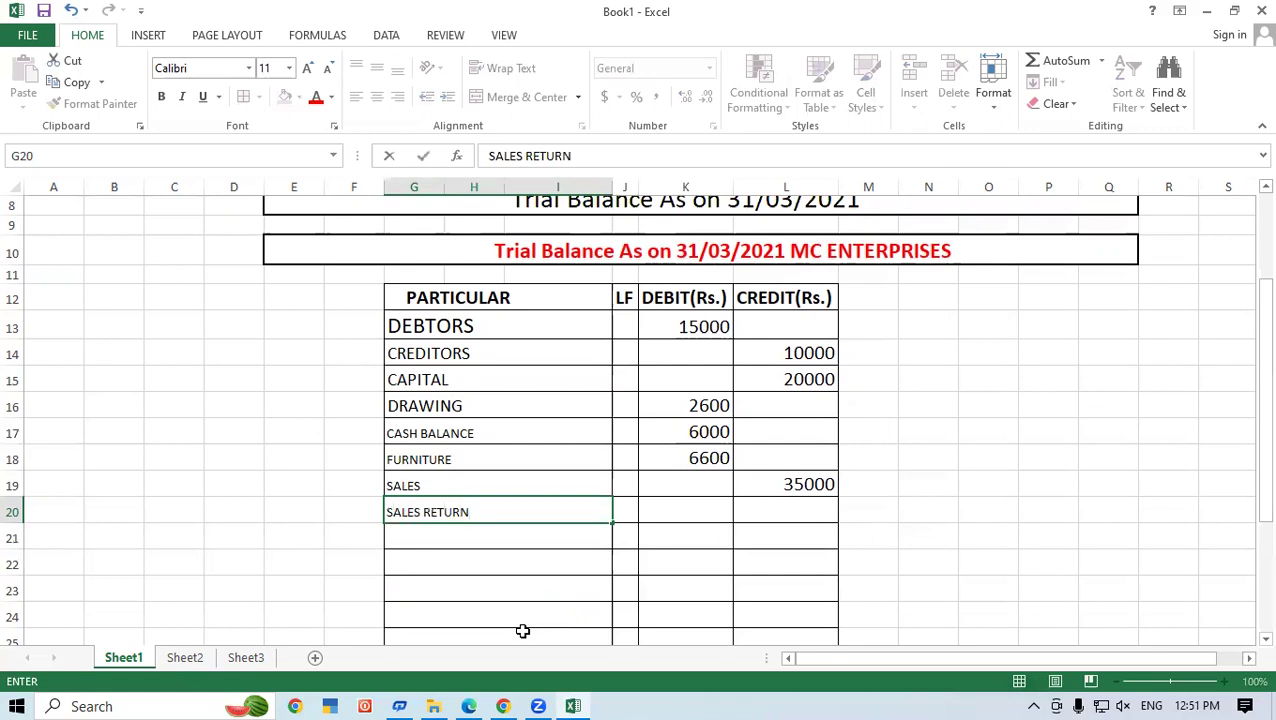
pyautogui.press('Return')
pyautogui.click(689, 522)
pyautogui.click(480, 507)
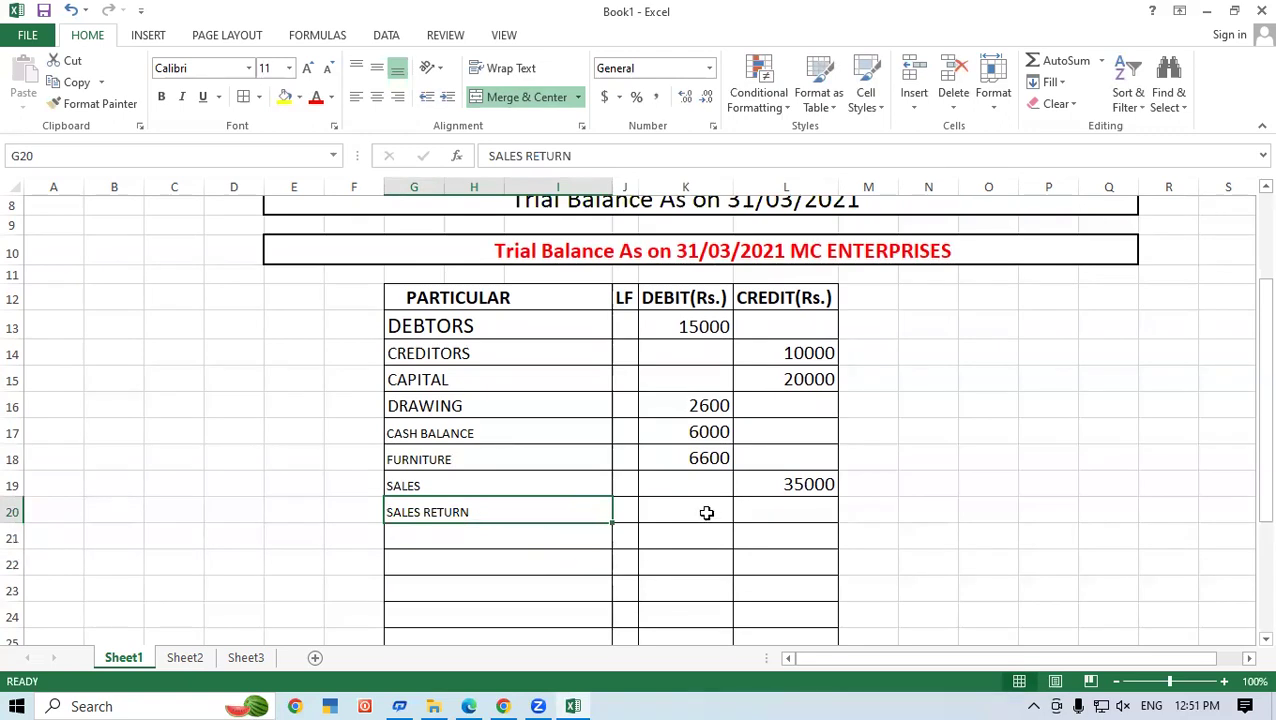
# - Look up the Sales Return amount in the PDF notes in Edge, and in Excel enter 600 as its debit in K20
pyautogui.click(468, 706)
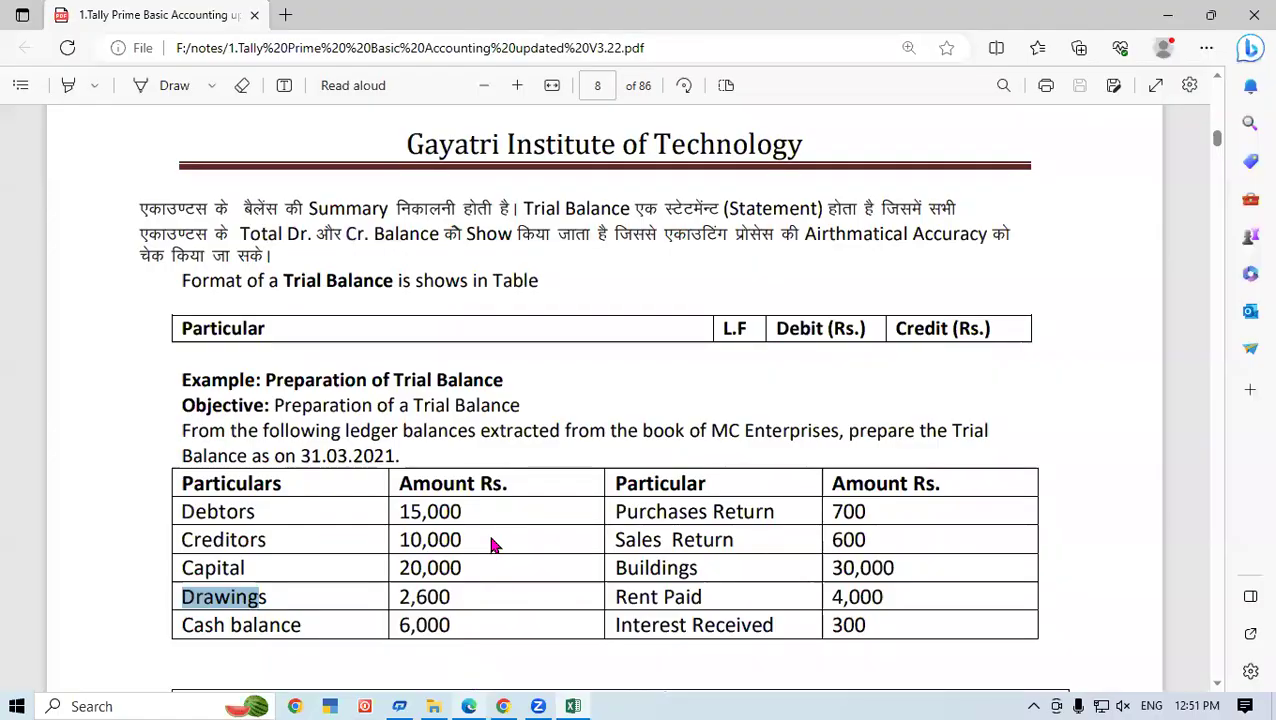
pyautogui.scroll(-1, 491, 544)
pyautogui.moveTo(828, 446); pyautogui.dragTo(873, 452)
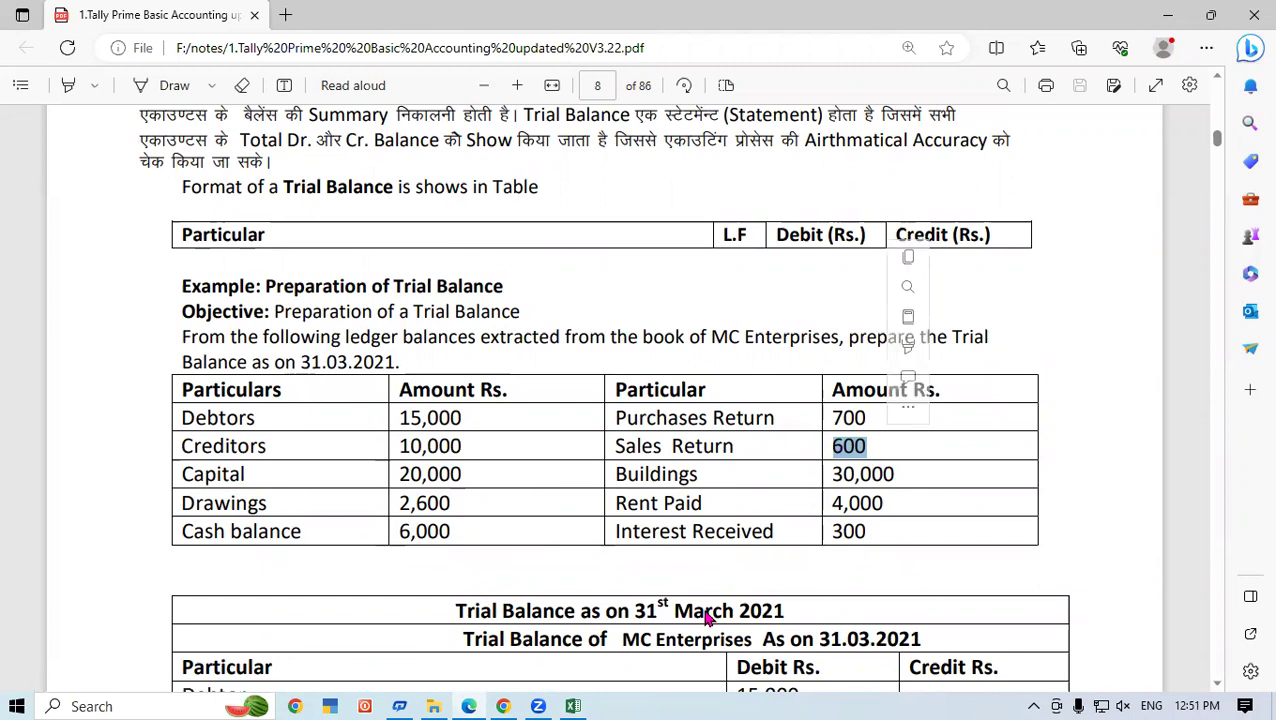
pyautogui.click(573, 706)
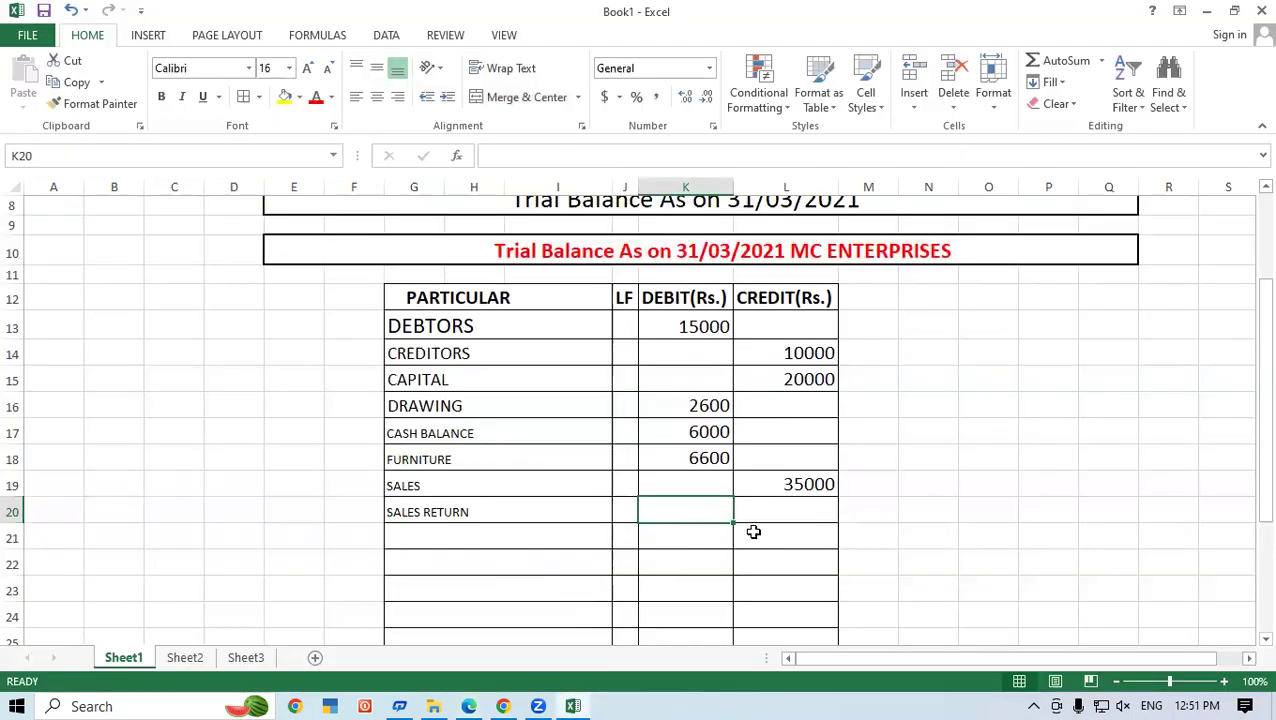
pyautogui.write('600')
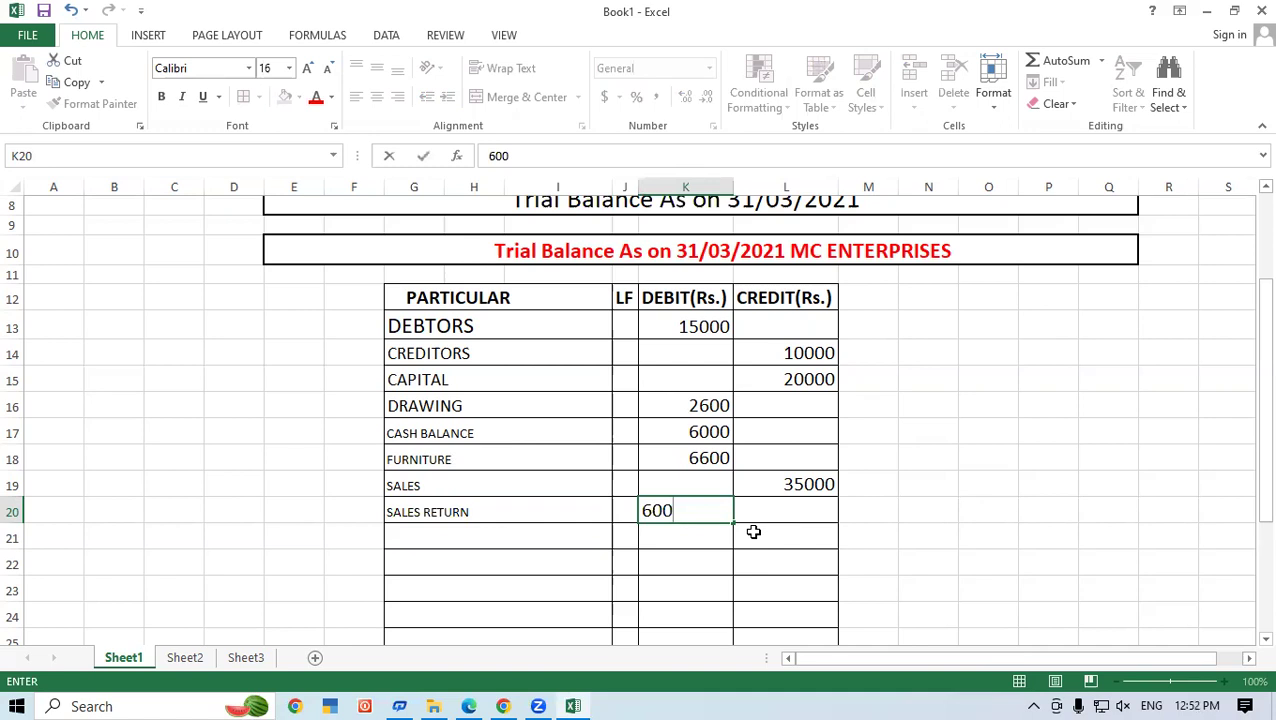
# - Enter PURCHASE in G21 with a debit amount of 6000 in K21
pyautogui.click(543, 534)
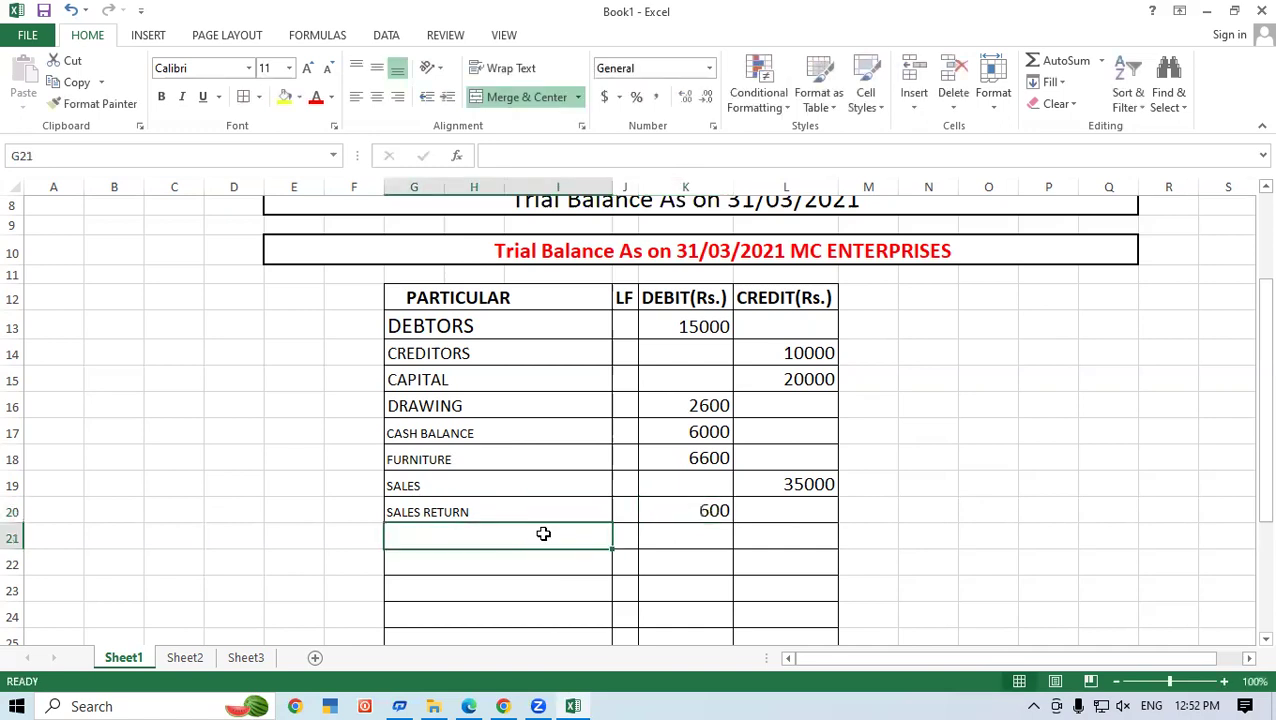
pyautogui.write('PUR')
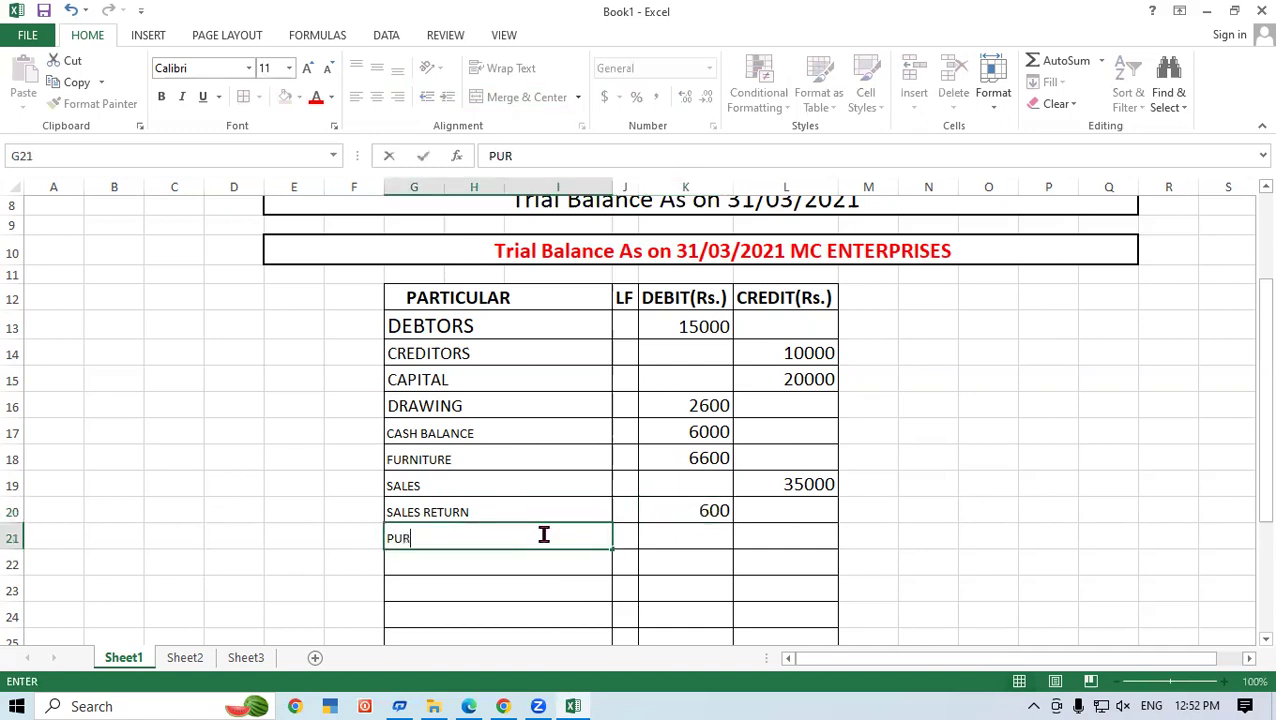
pyautogui.write('CHASE')
pyautogui.click(532, 574)
pyautogui.click(534, 539)
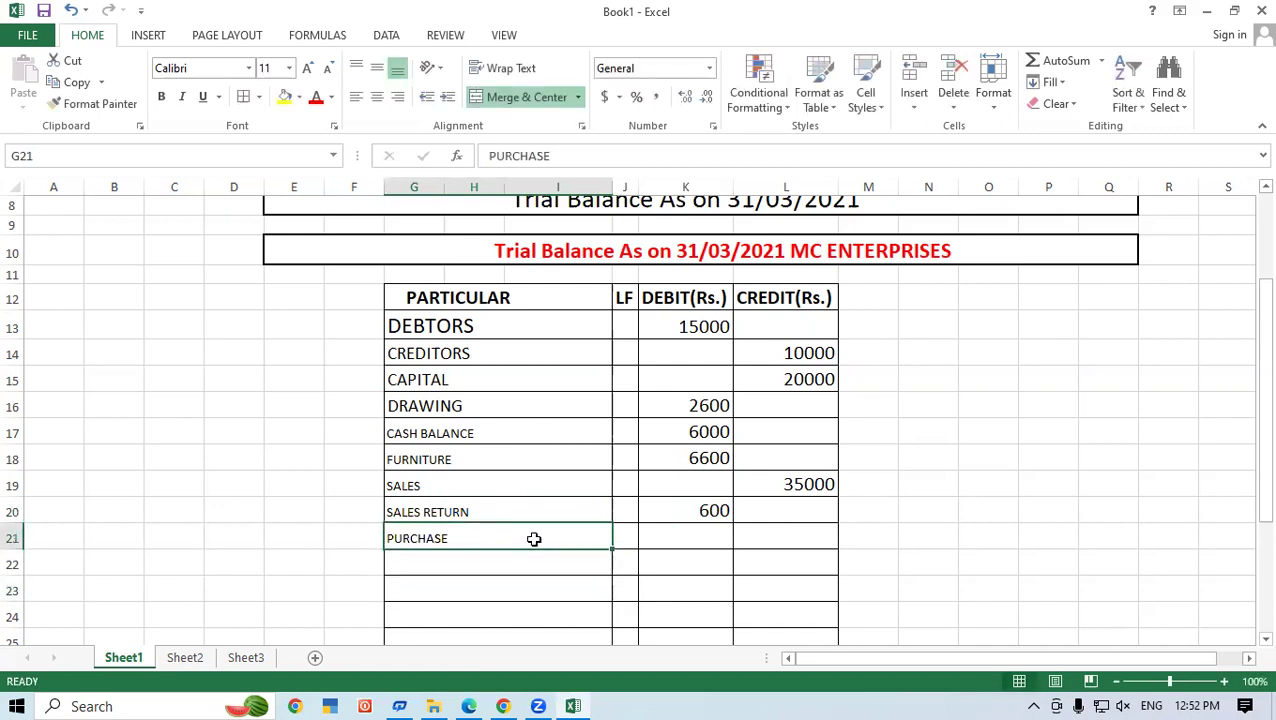
pyautogui.click(699, 541)
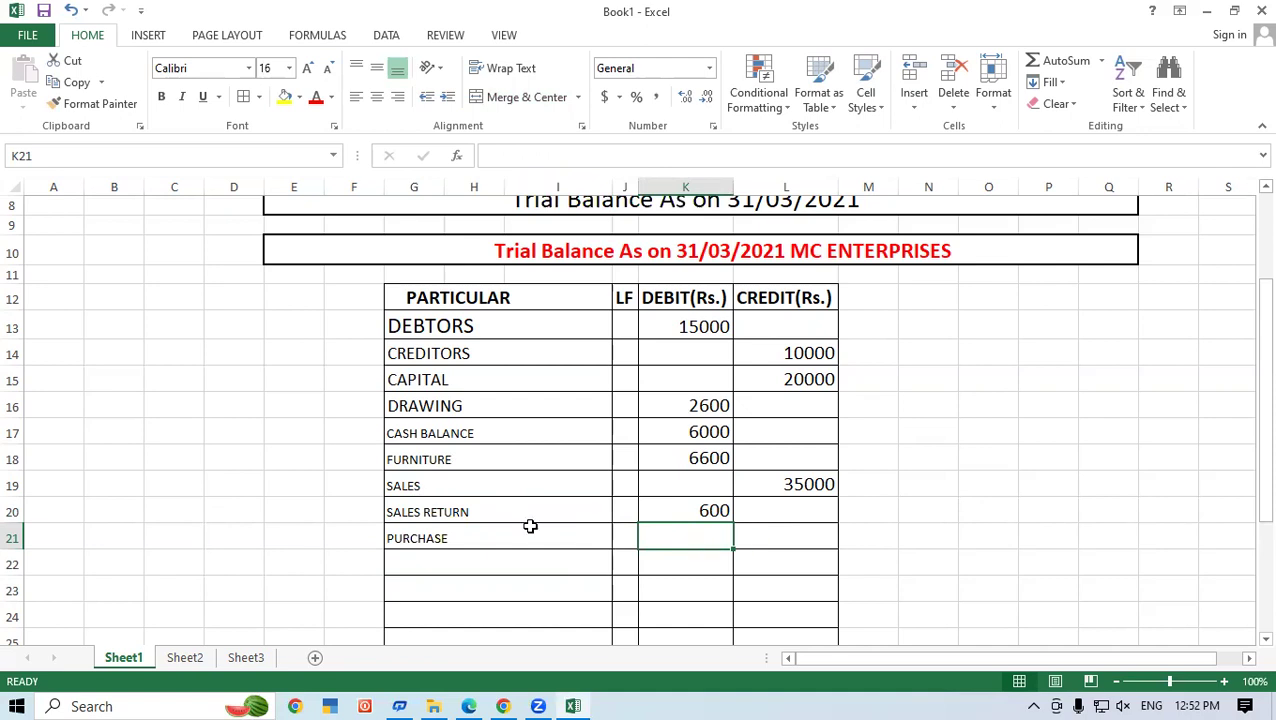
pyautogui.write('6000')
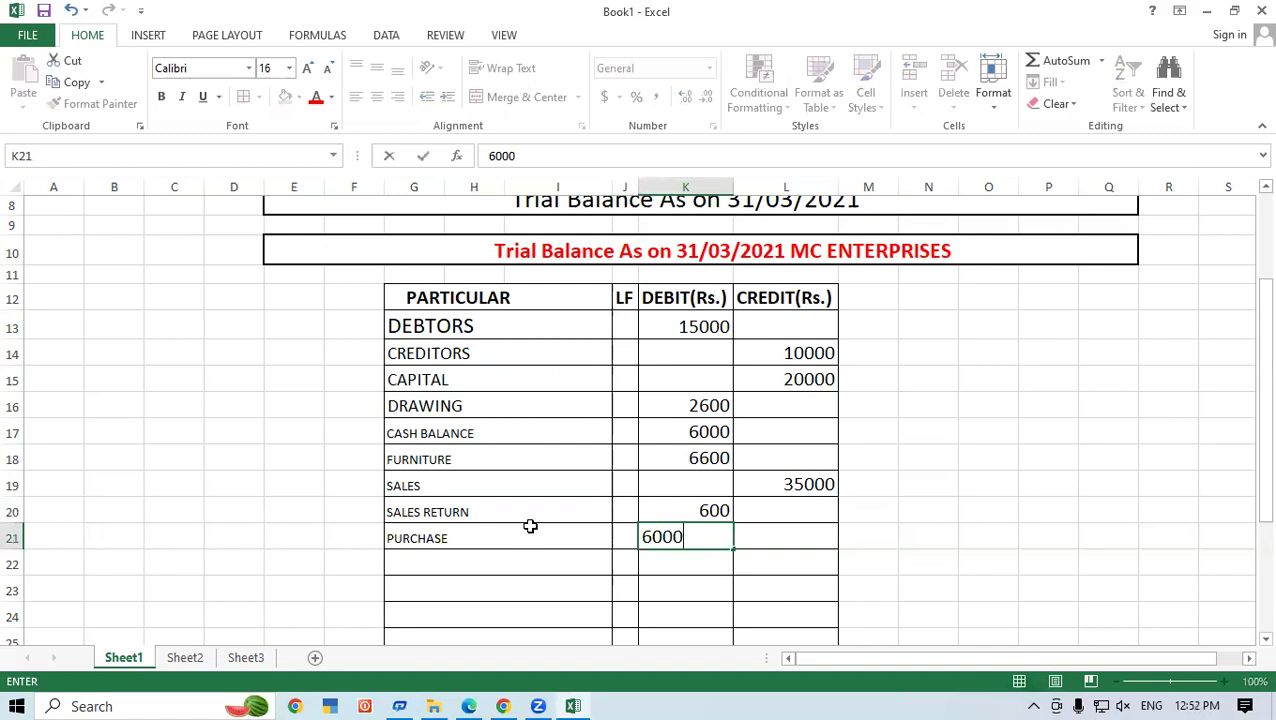
# - Enter PURCHASE RETURN in G22 with a credit amount of 700 in L22
pyautogui.click(504, 556)
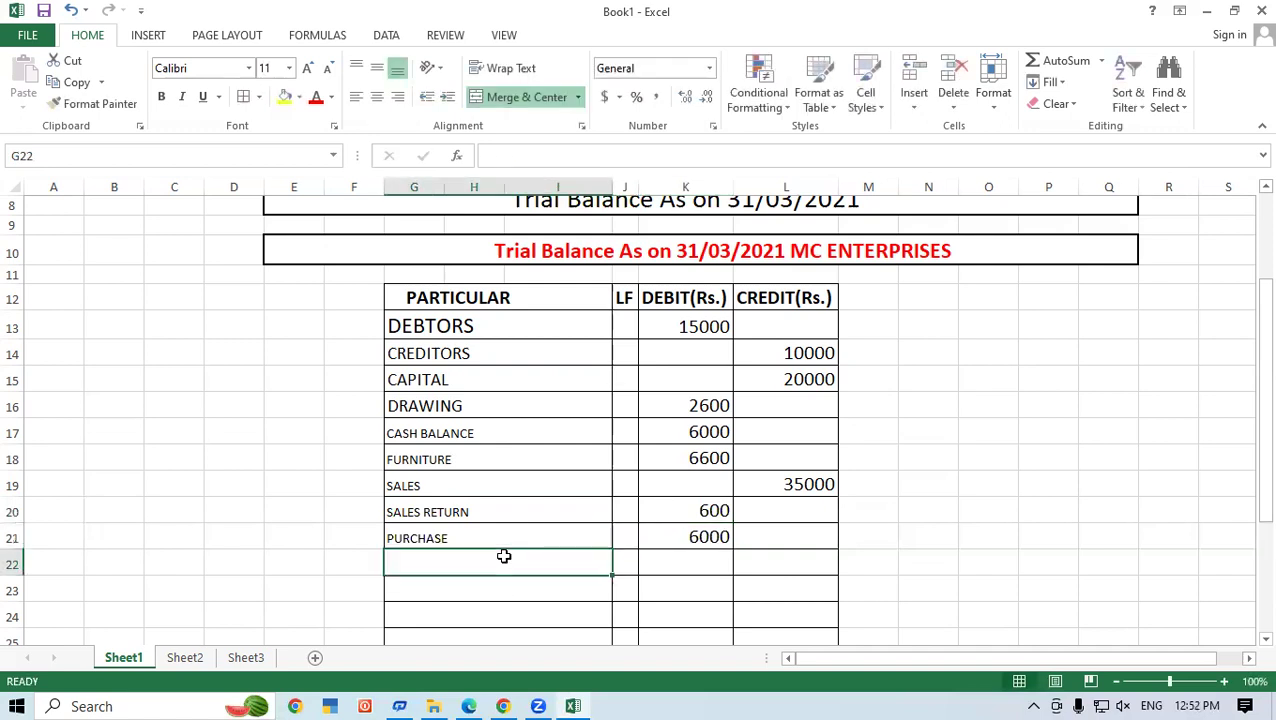
pyautogui.write('PURCH')
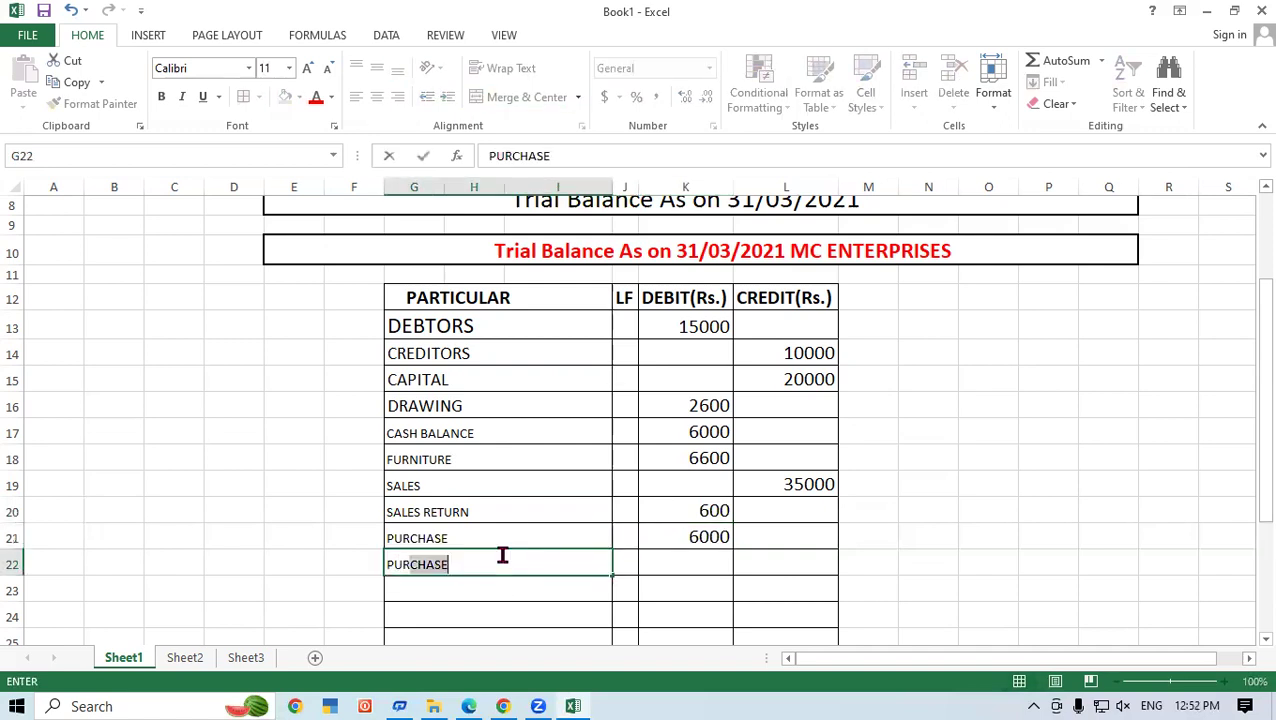
pyautogui.write('ASE R')
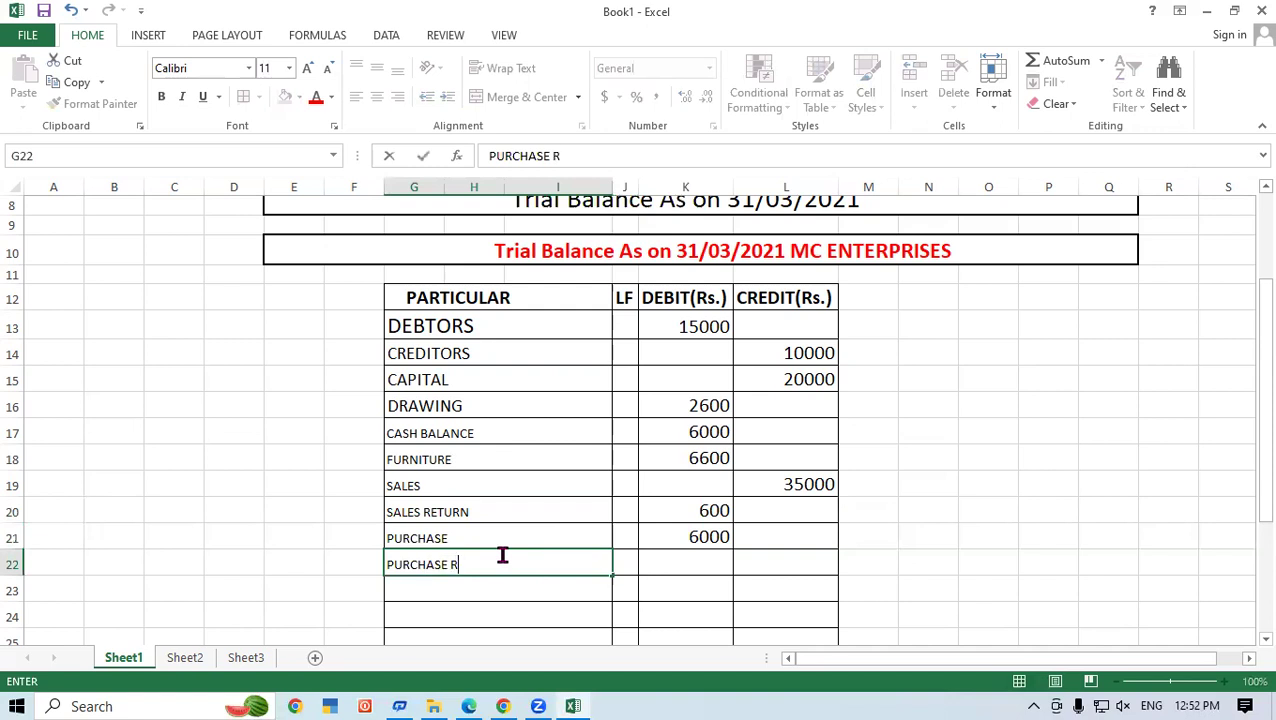
pyautogui.write('ETURN')
pyautogui.click(776, 562)
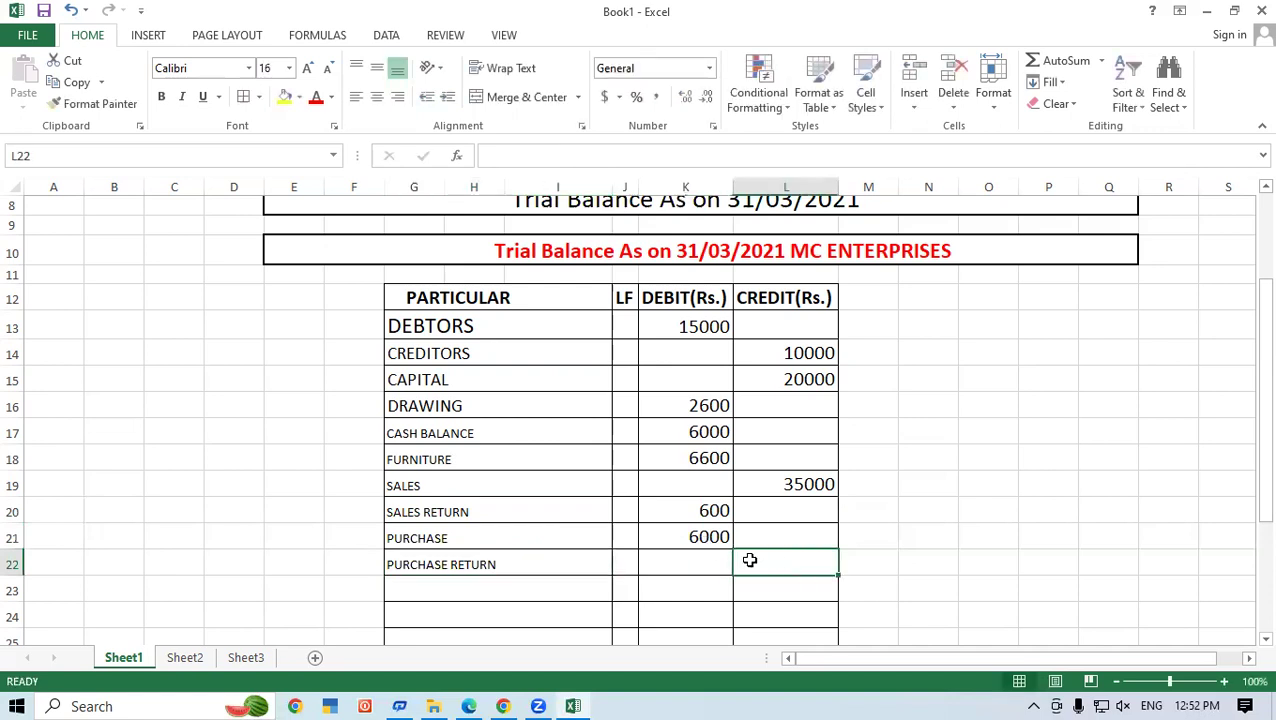
pyautogui.write('700')
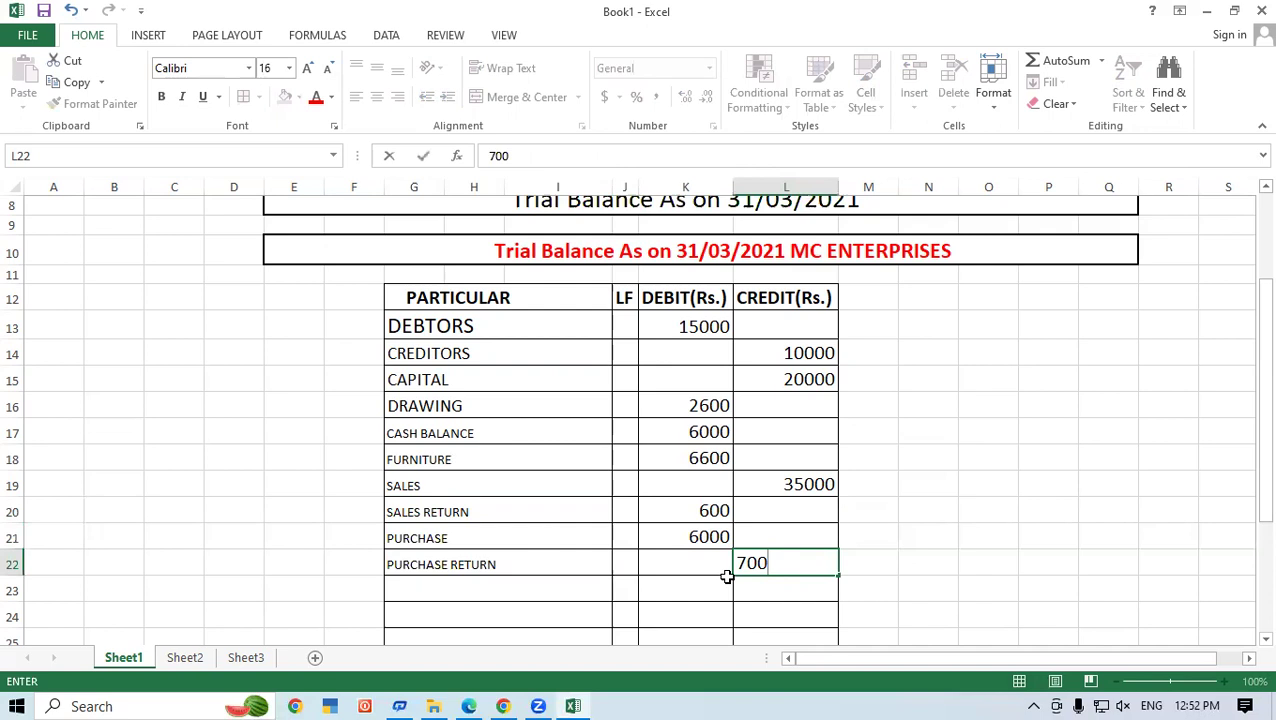
pyautogui.click(552, 490)
pyautogui.click(666, 504)
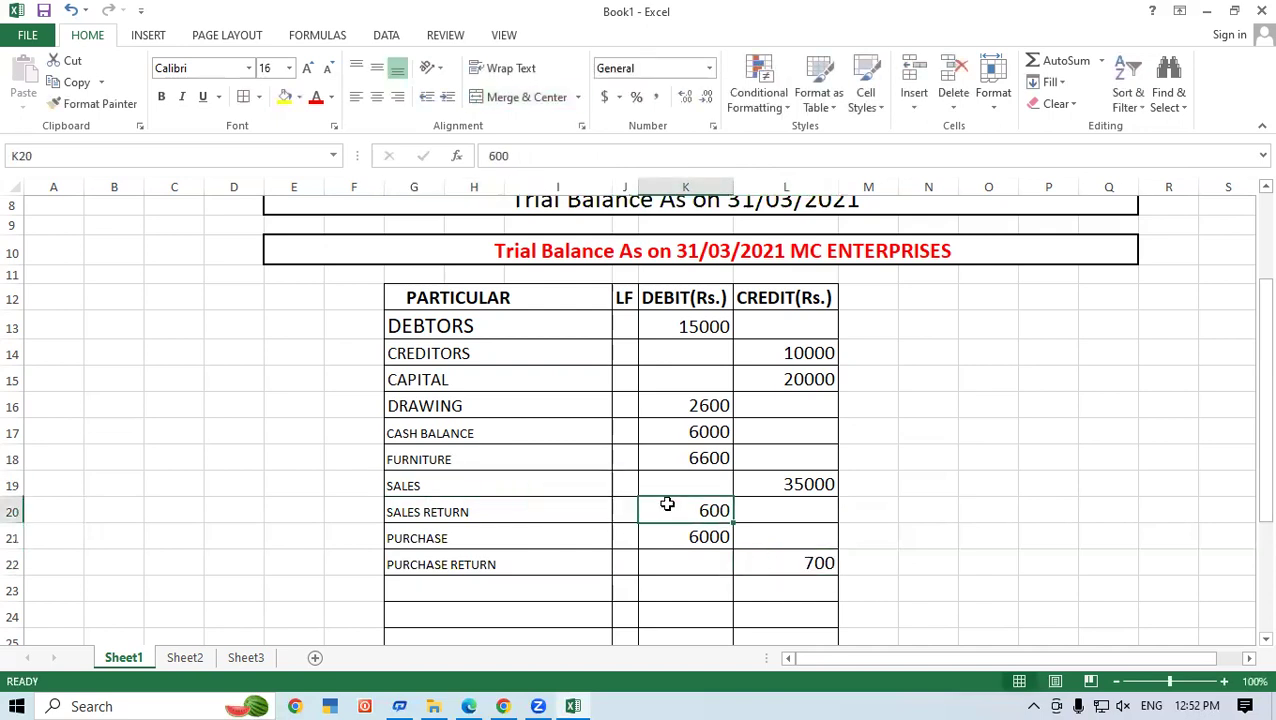
# - Enter BUILDING in G23 with a debit amount of 30000 in K23
pyautogui.click(513, 594)
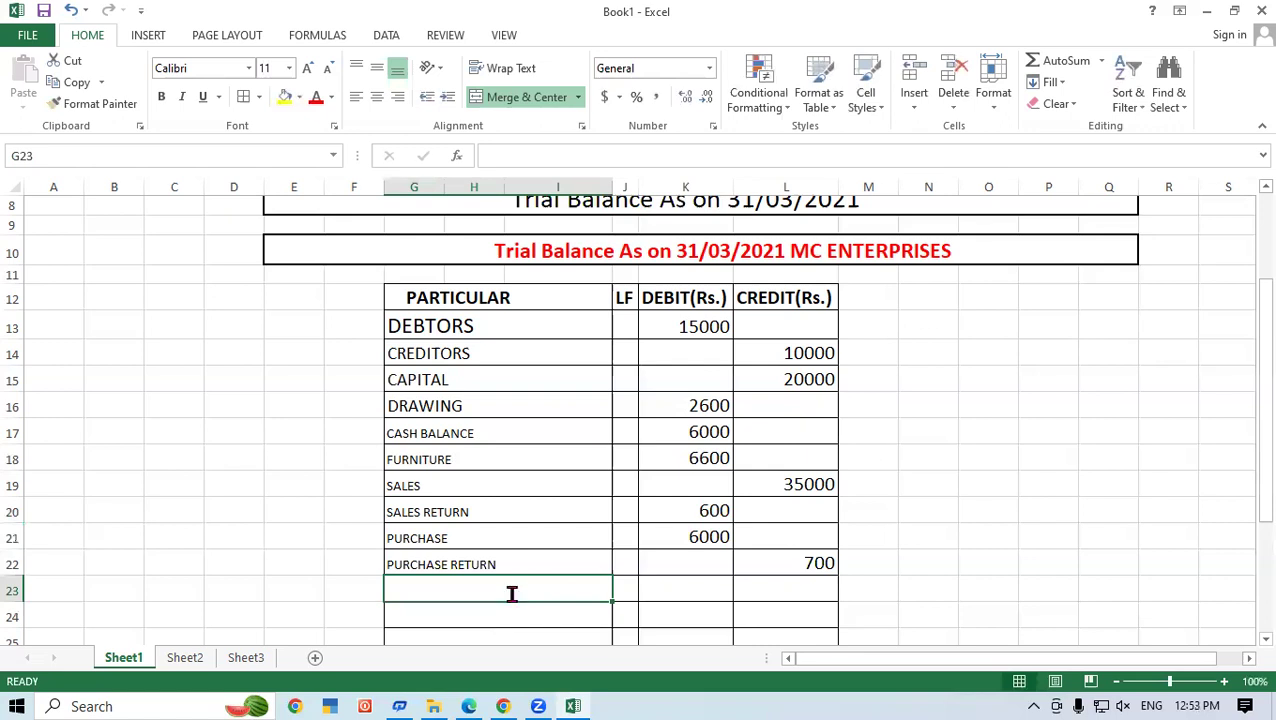
pyautogui.write('BUILDING')
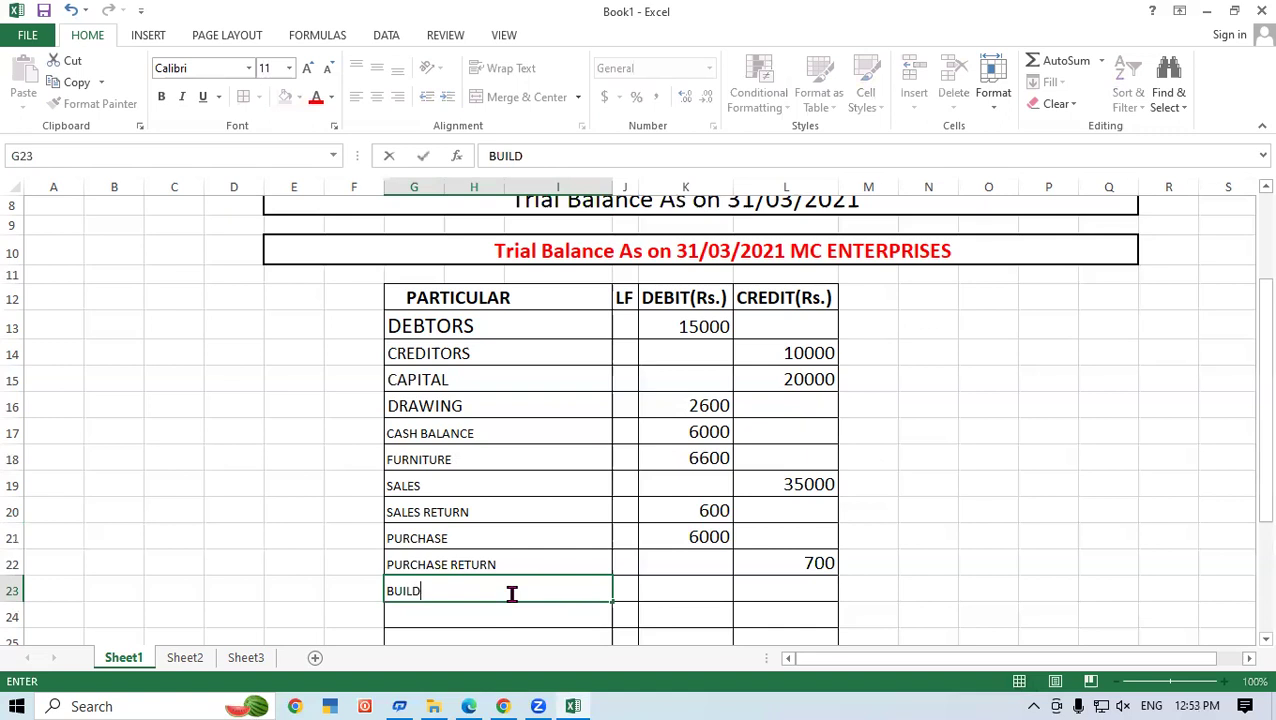
pyautogui.click(669, 587)
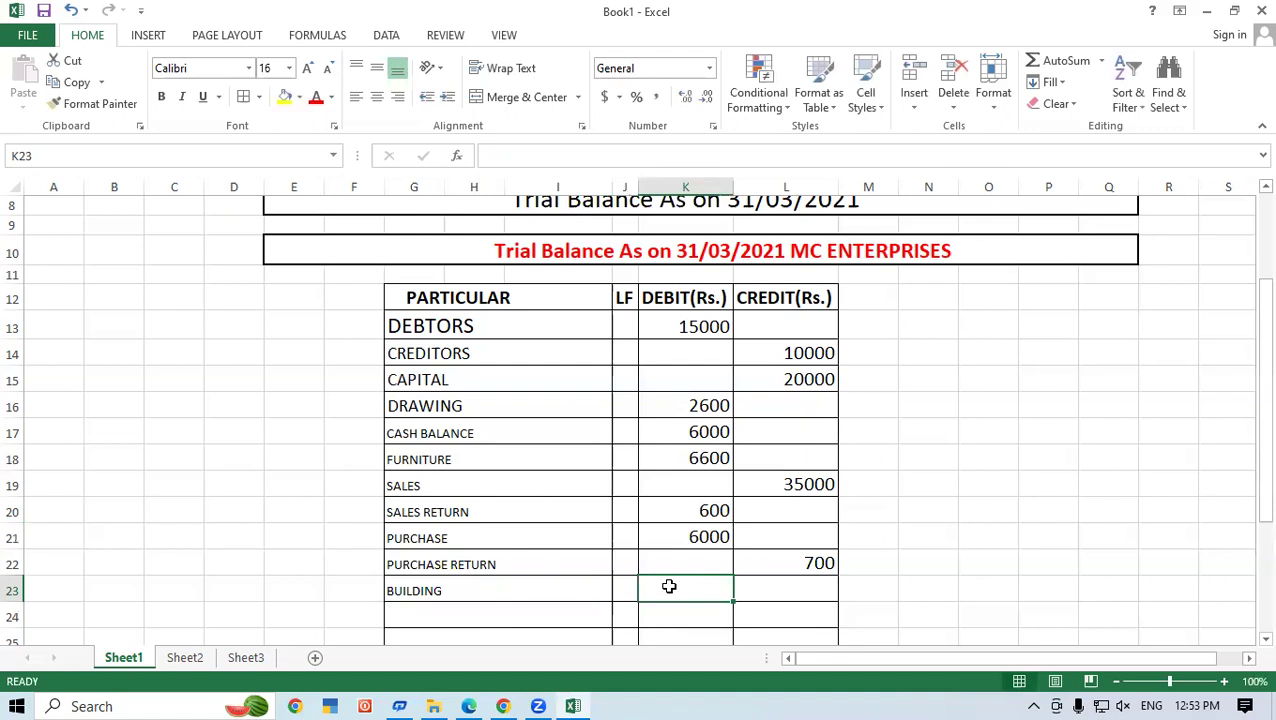
pyautogui.write('30000')
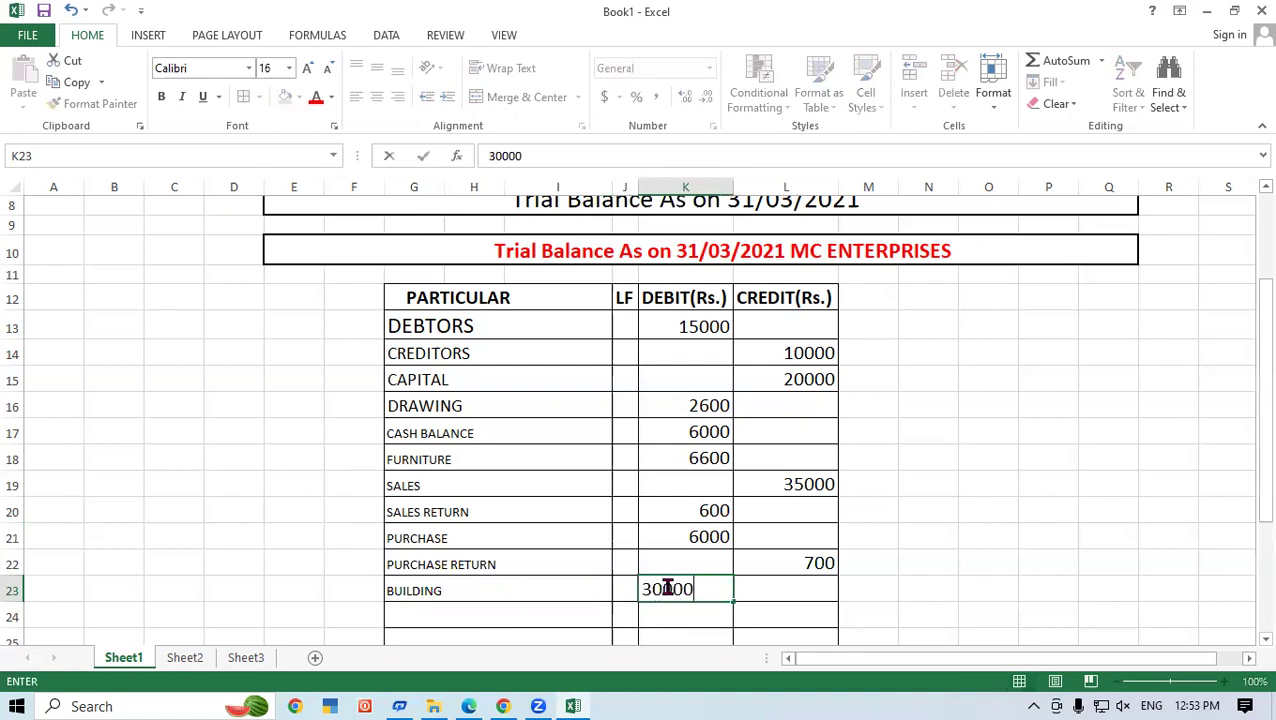
# - Look up Rent Paid in the PDF notes in Edge, and in Excel enter RENT PAID in G24 with a debit of 4000 in K24
pyautogui.click(515, 608)
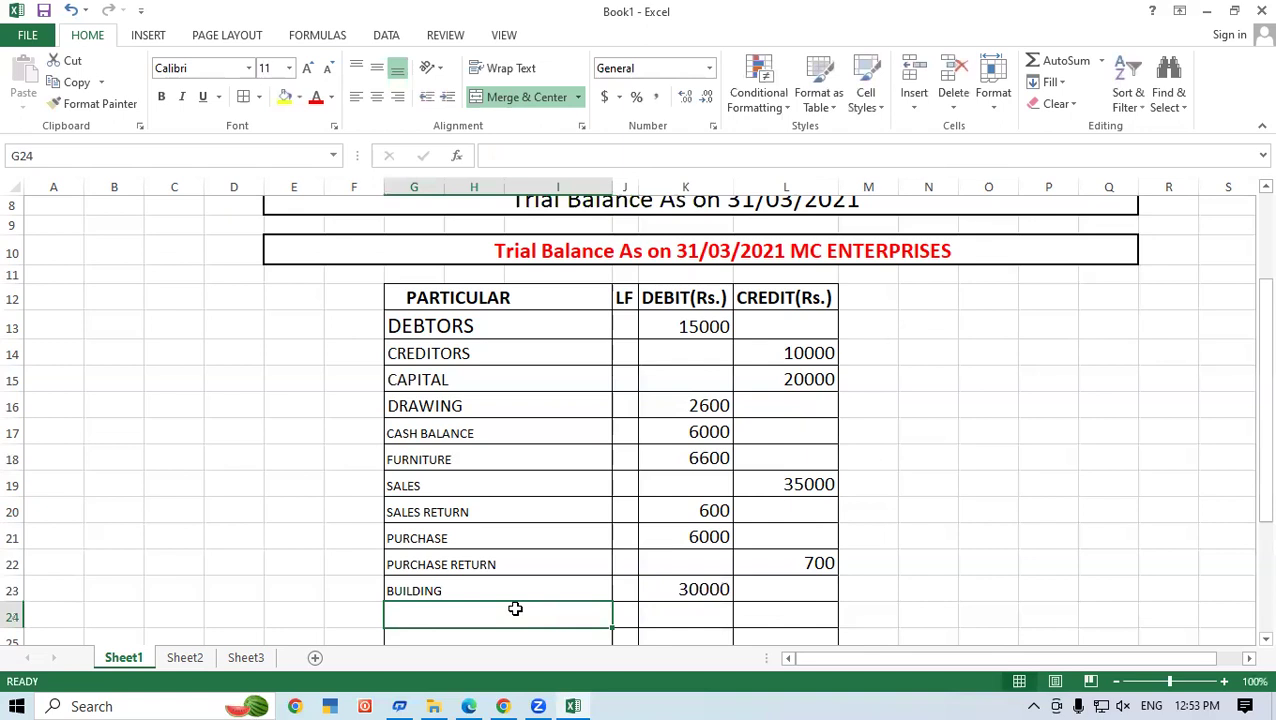
pyautogui.scroll(-2, 515, 608)
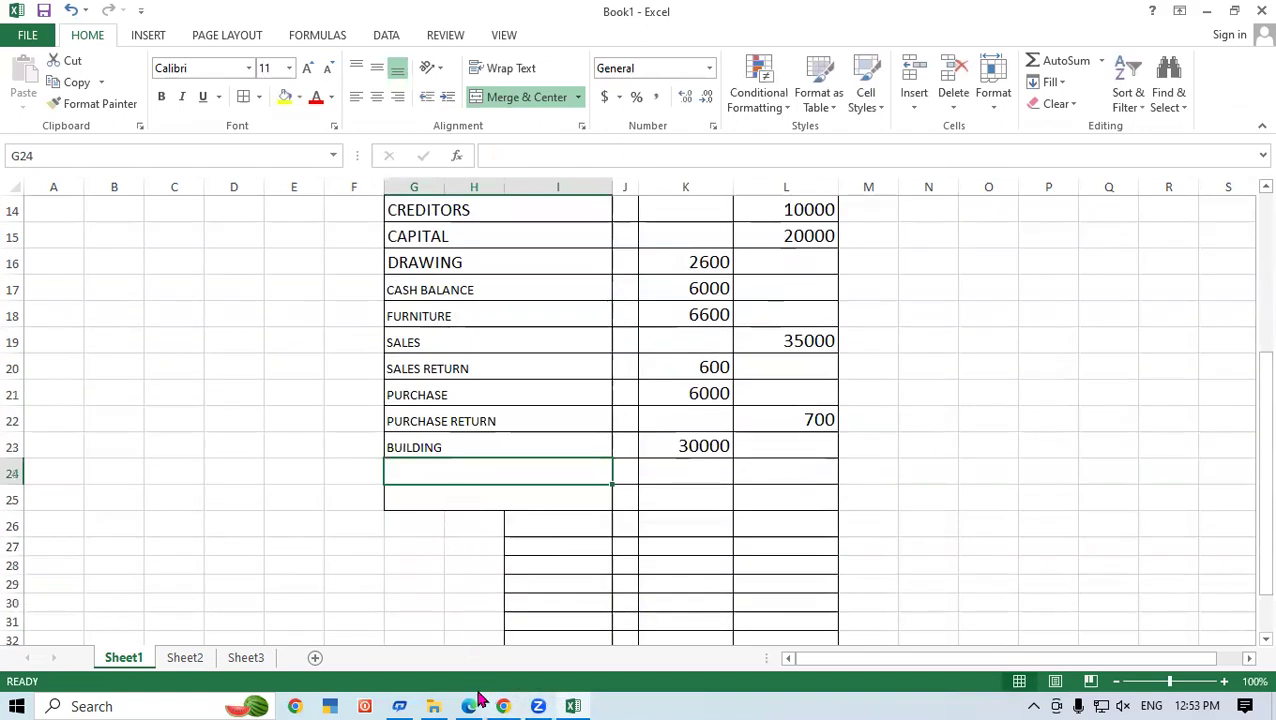
pyautogui.click(490, 592)
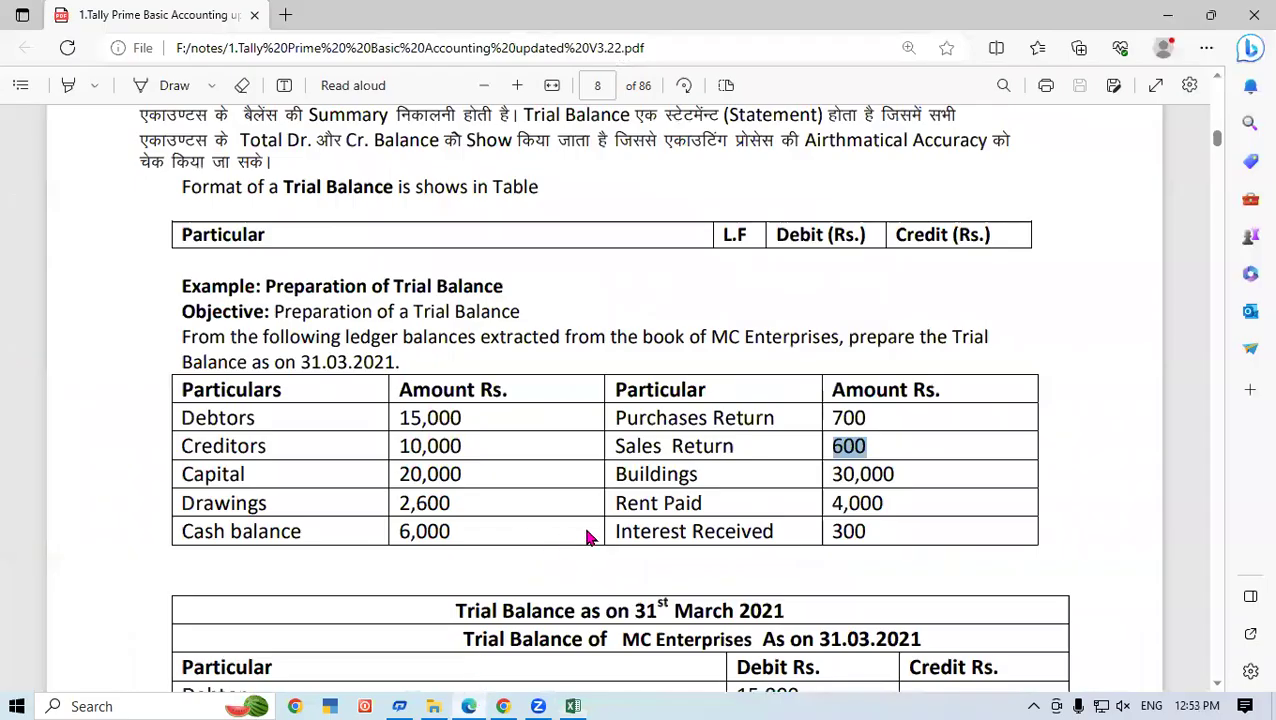
pyautogui.moveTo(614, 502); pyautogui.dragTo(674, 503)
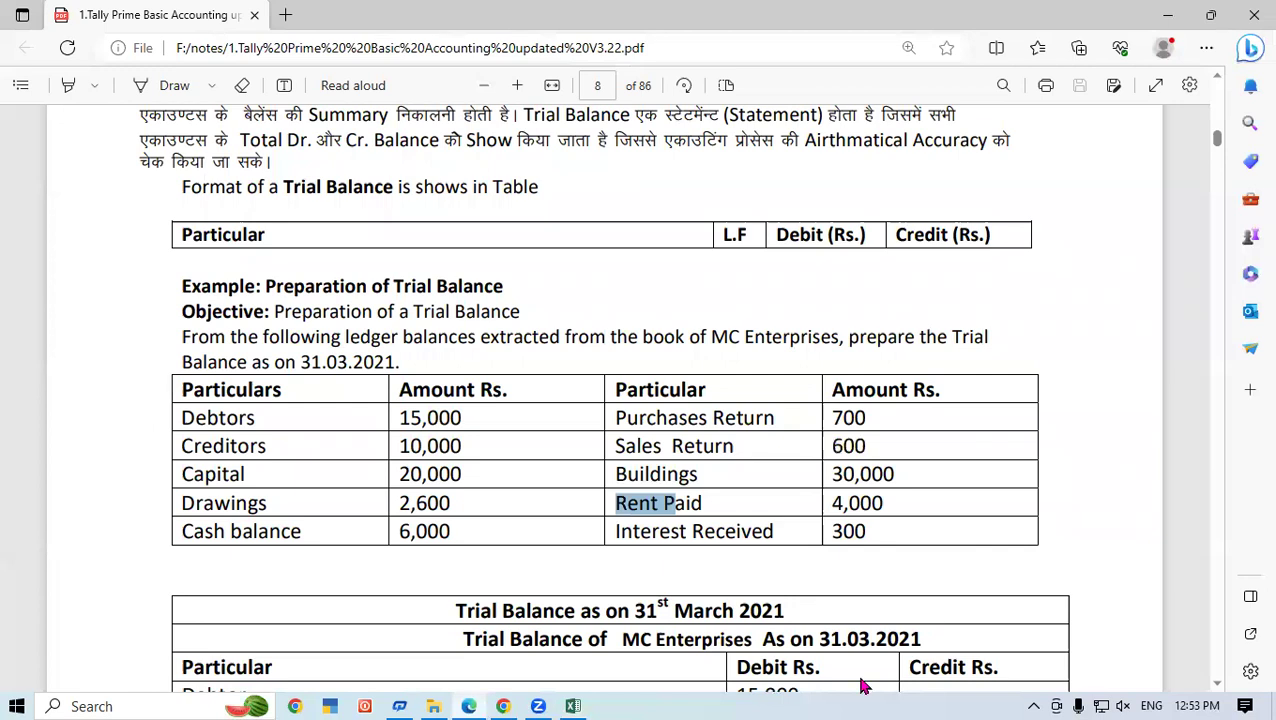
pyautogui.click(573, 706)
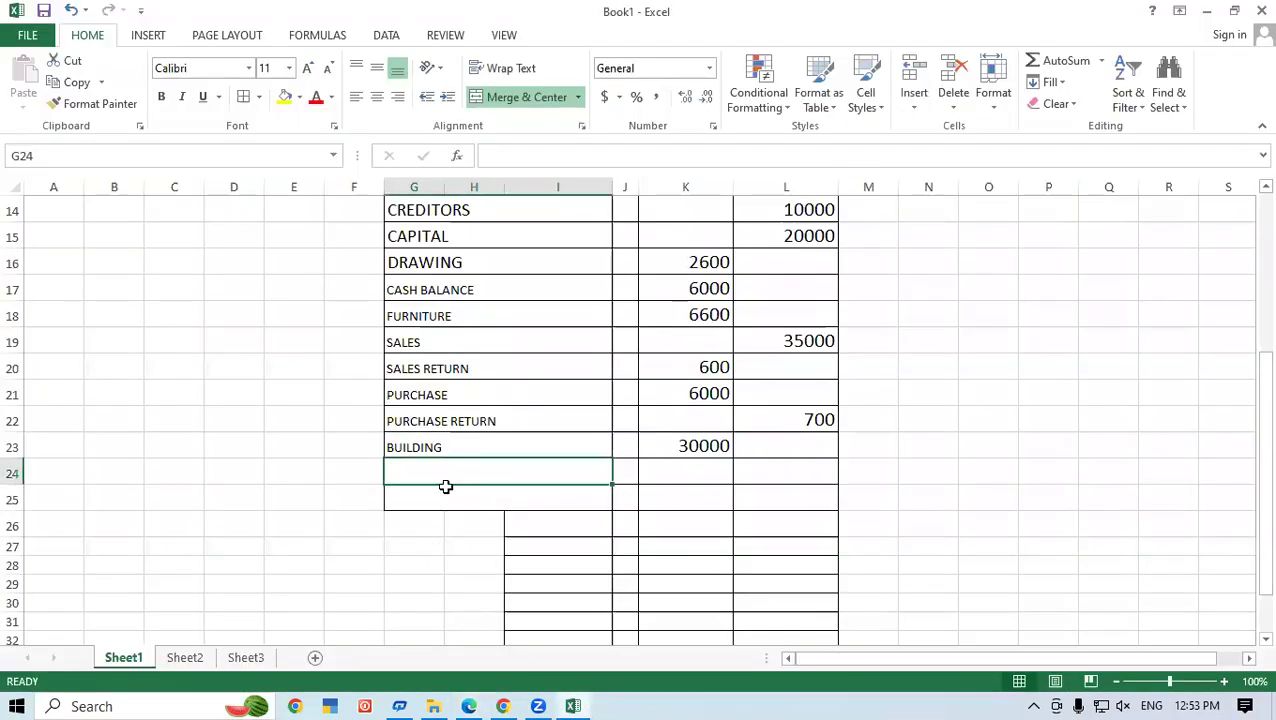
pyautogui.write('REN')
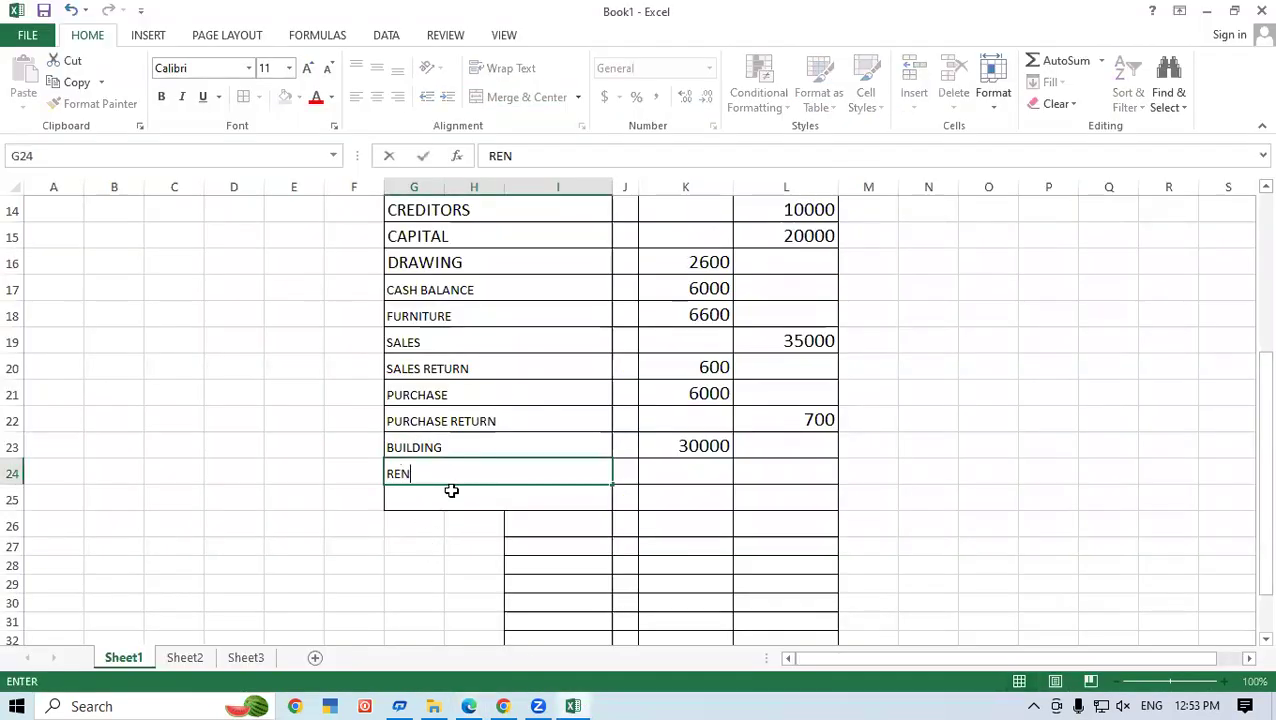
pyautogui.write('T PAID')
pyautogui.click(692, 470)
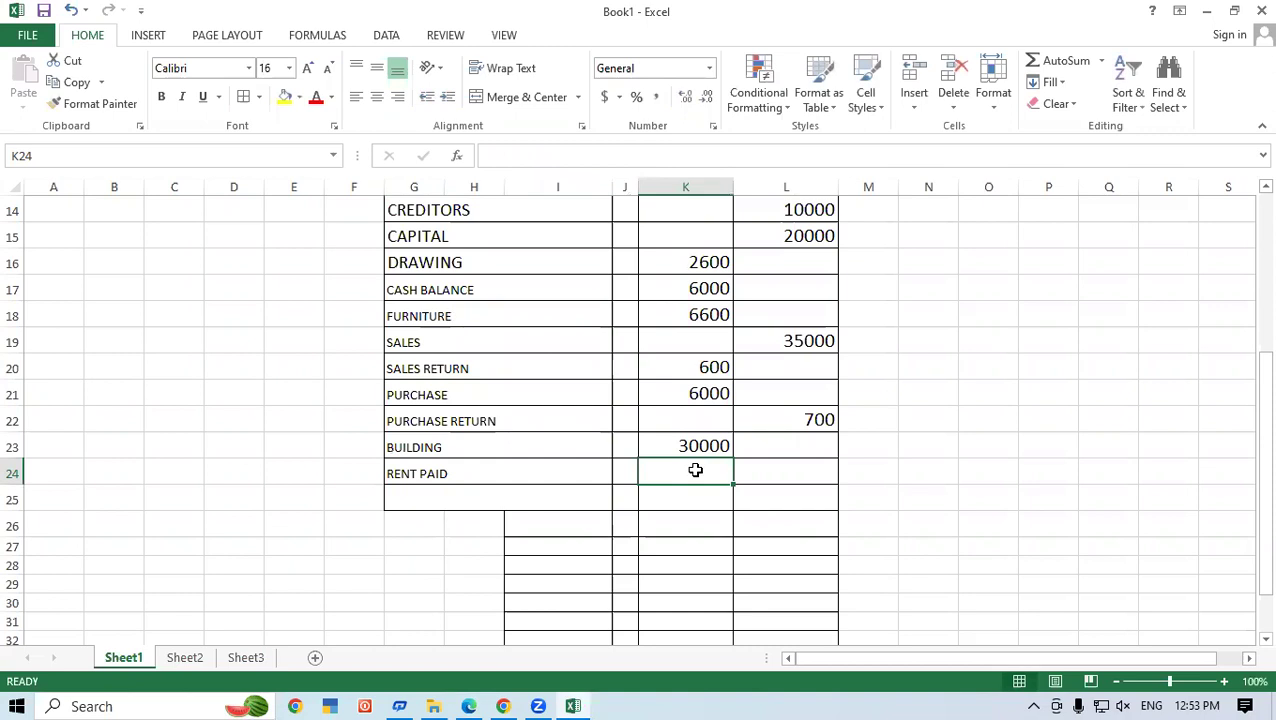
pyautogui.write('4000')
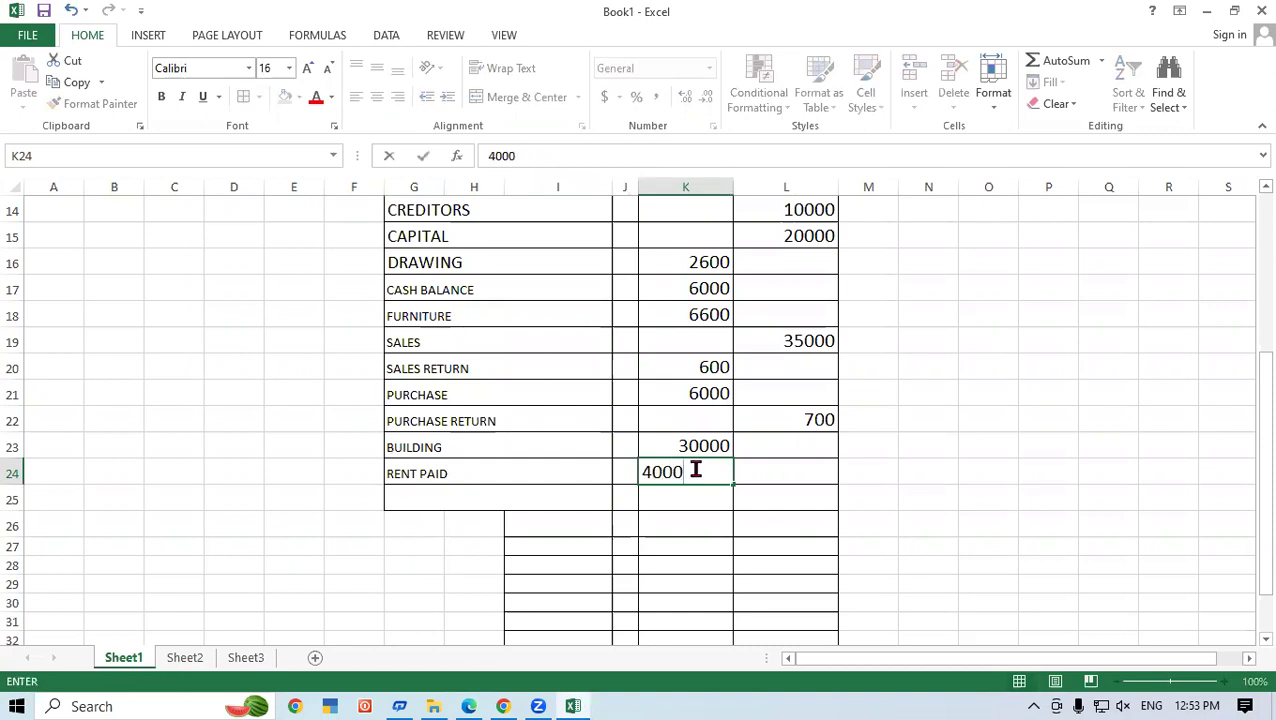
# - Enter INTEREST RECEIVED in G25 with a credit amount of 300 in L25
pyautogui.click(504, 498)
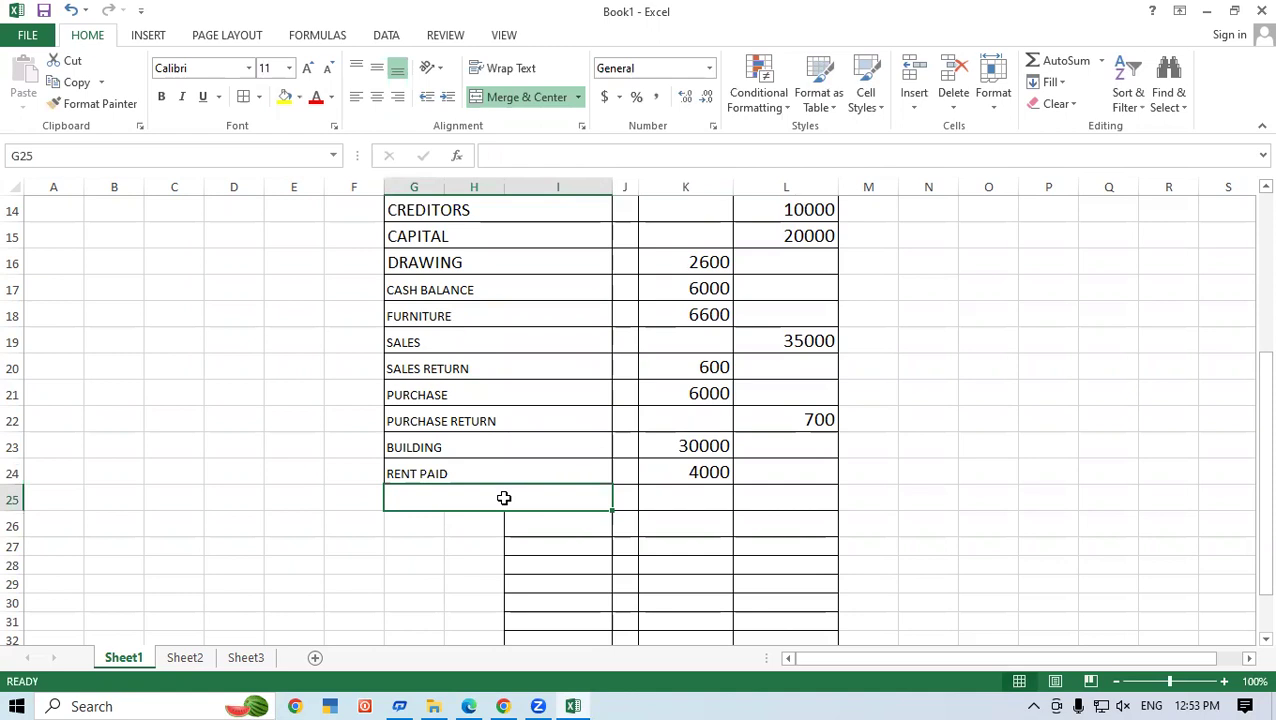
pyautogui.write('IN')
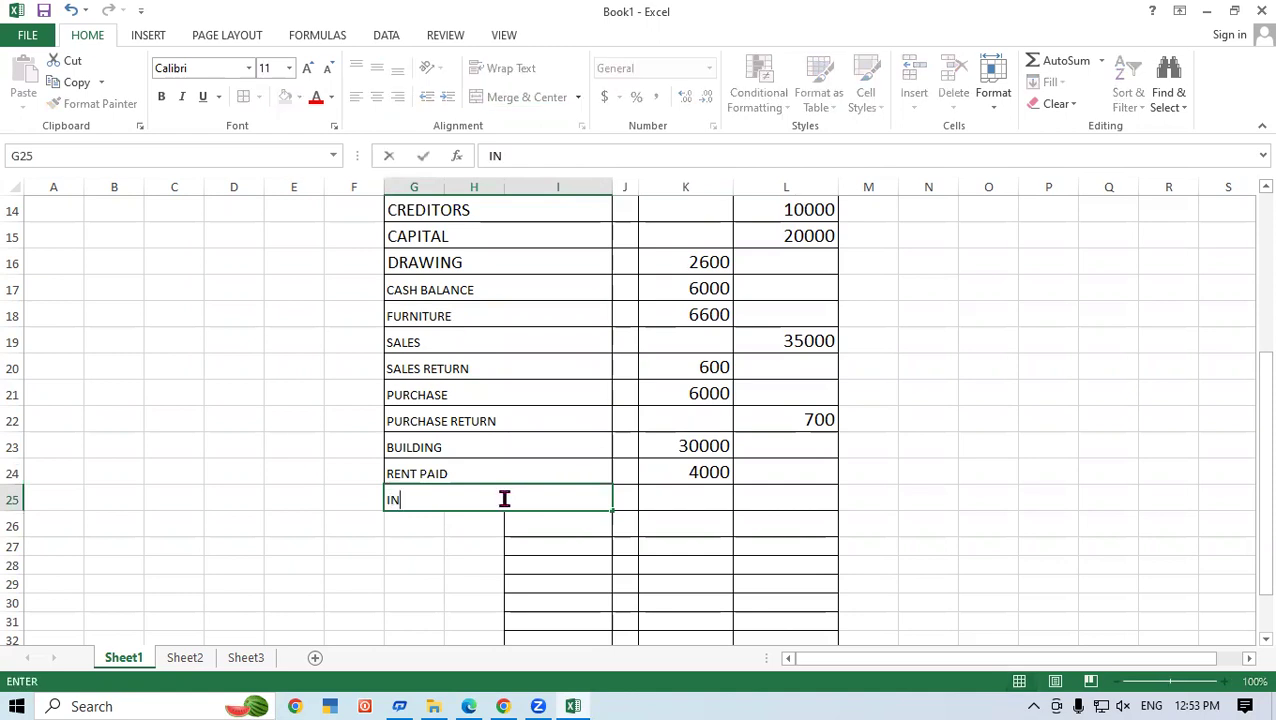
pyautogui.write('TEREST RECE')
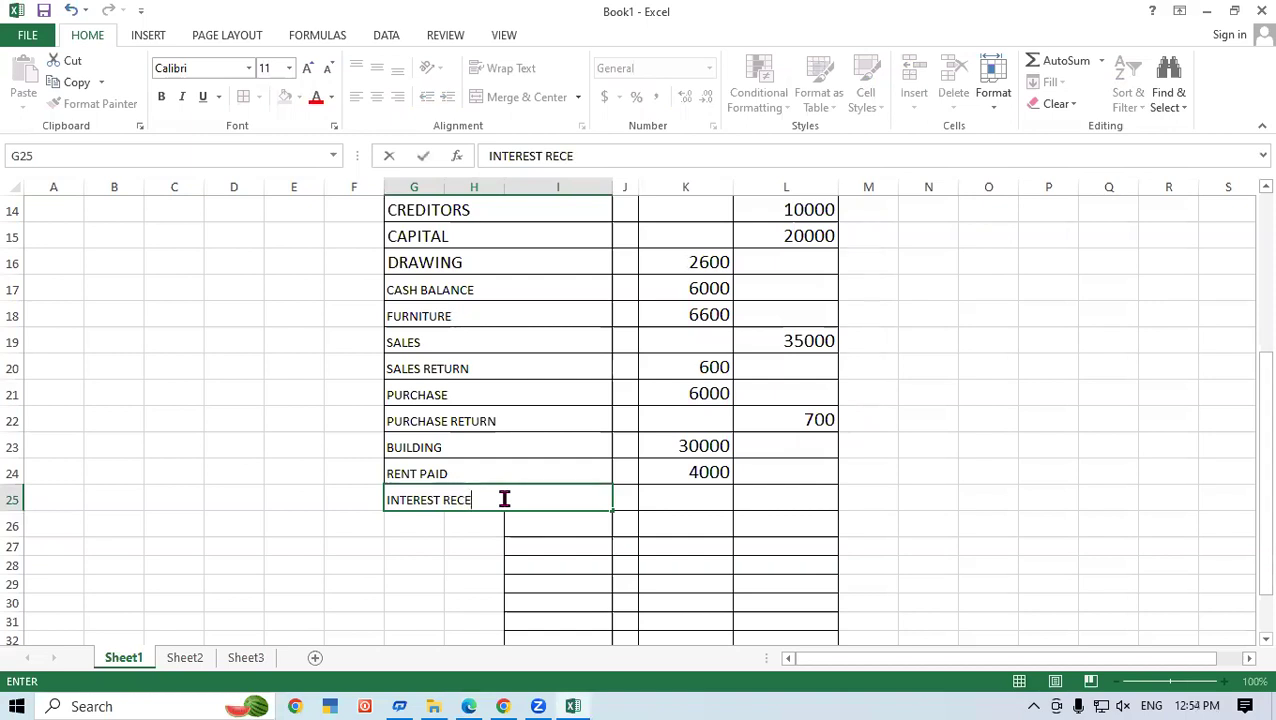
pyautogui.write('IVED')
pyautogui.click(752, 498)
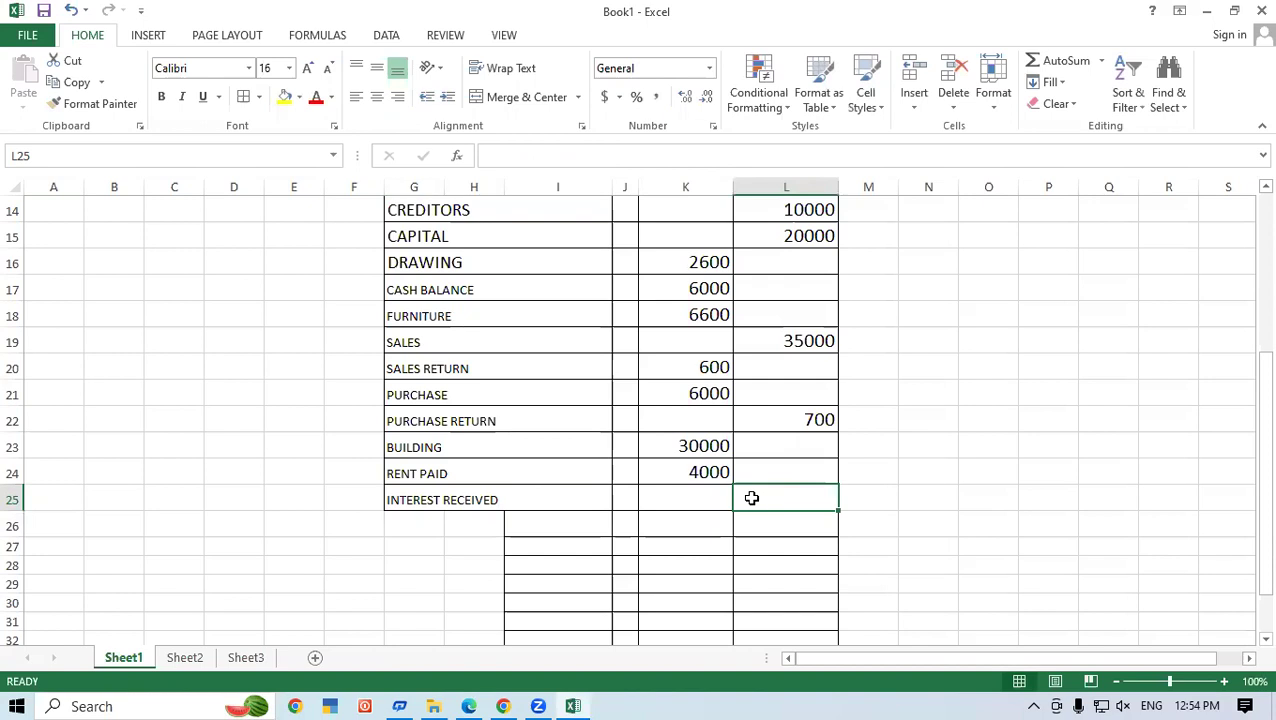
pyautogui.write('300')
pyautogui.click(1010, 529)
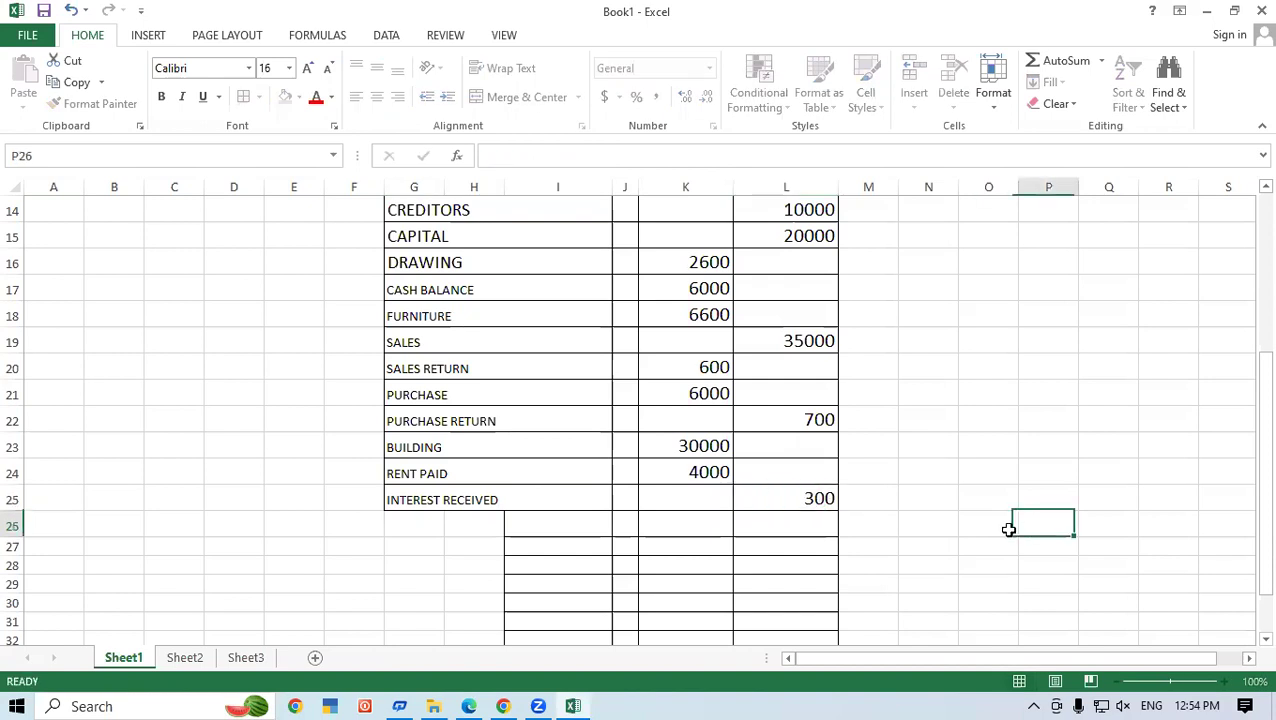
# - Clear the leftover borders from the empty cells below row 25 in columns I to L
pyautogui.moveTo(530, 535); pyautogui.dragTo(797, 622)
pyautogui.click(1050, 110)
pyautogui.click(1062, 128)
pyautogui.click(1011, 470)
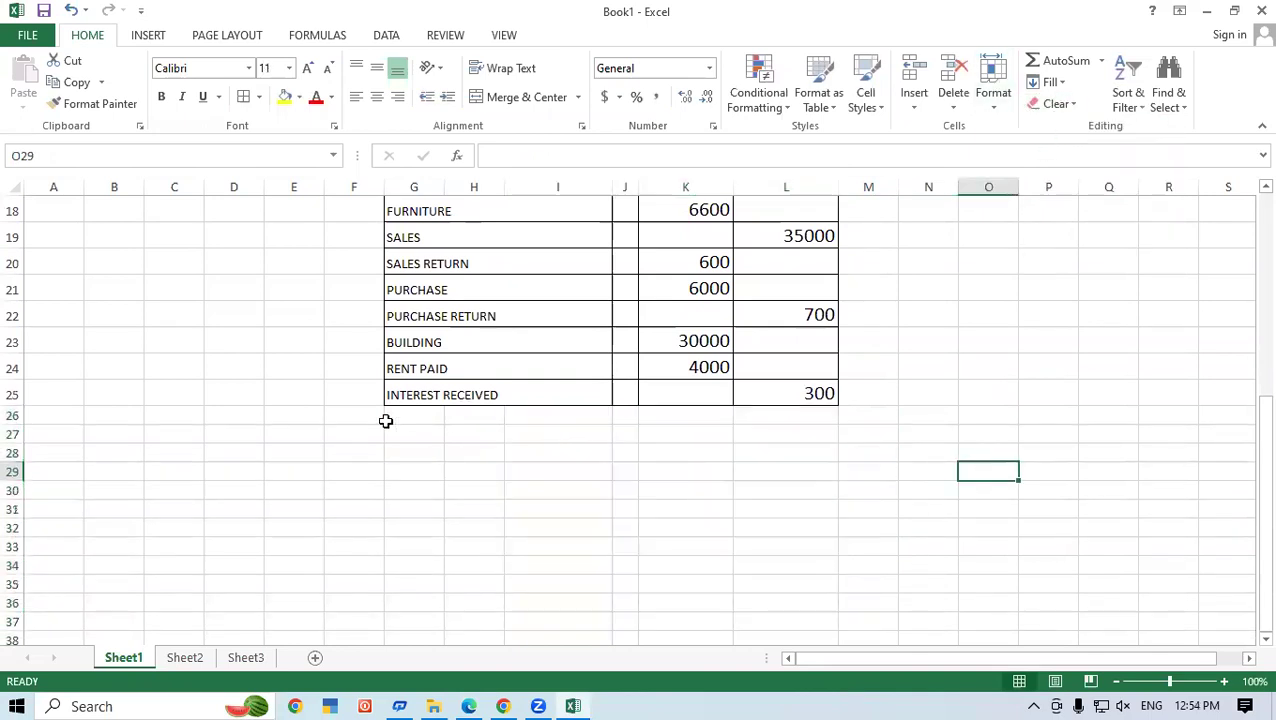
# - Copy the merged, bordered format of the RENT PAID cell to rows 26 to 28 in columns G to I with Format Painter
pyautogui.click(470, 364)
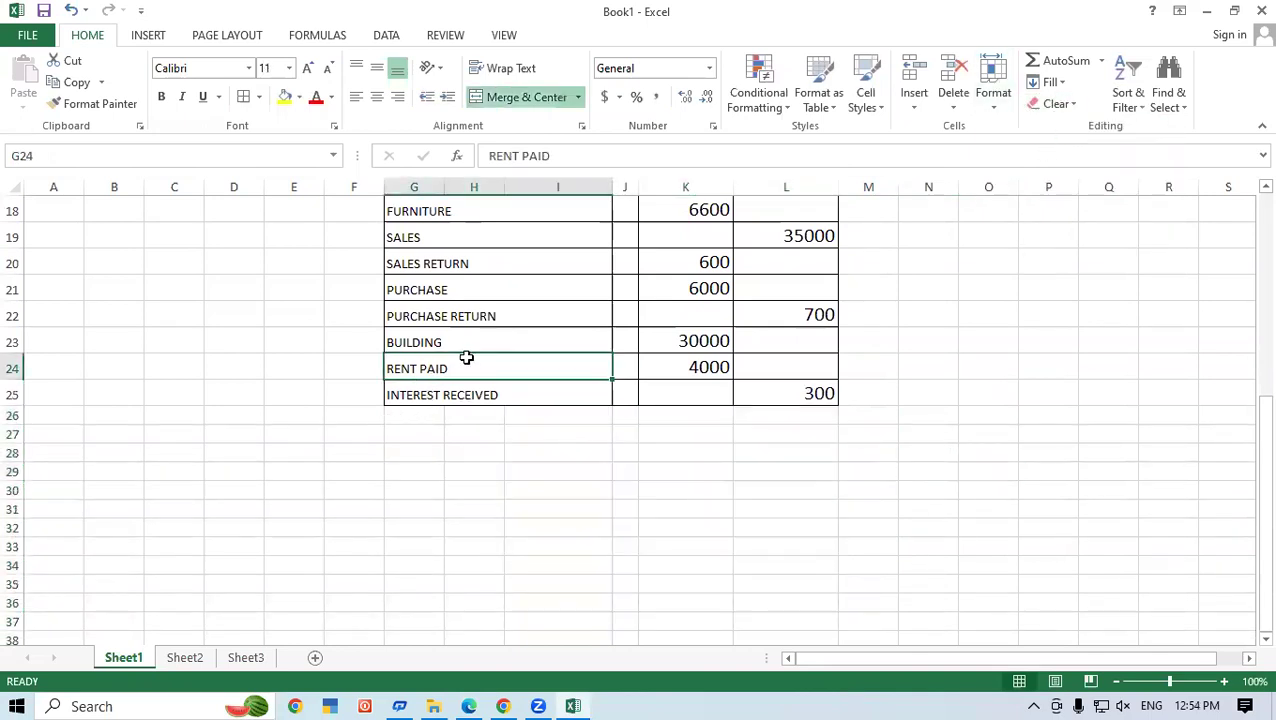
pyautogui.click(135, 106)
pyautogui.moveTo(421, 410)
pyautogui.mouseDown()
pyautogui.moveTo(555, 464)
pyautogui.moveTo(578, 441)
pyautogui.mouseUp()
pyautogui.click(763, 468)
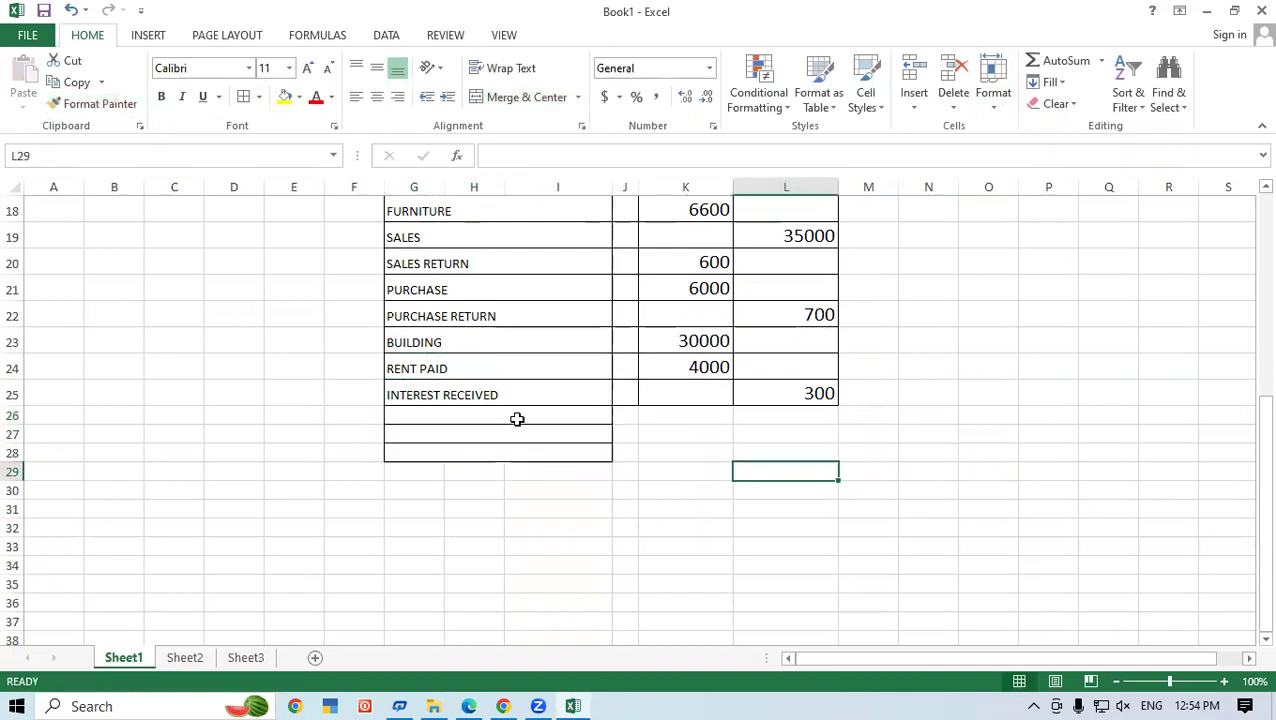
# - Enter BANK BALANCE as the particular in G26 and apply borders to all cells in G26:L28
pyautogui.click(517, 419)
pyautogui.write('BANK')
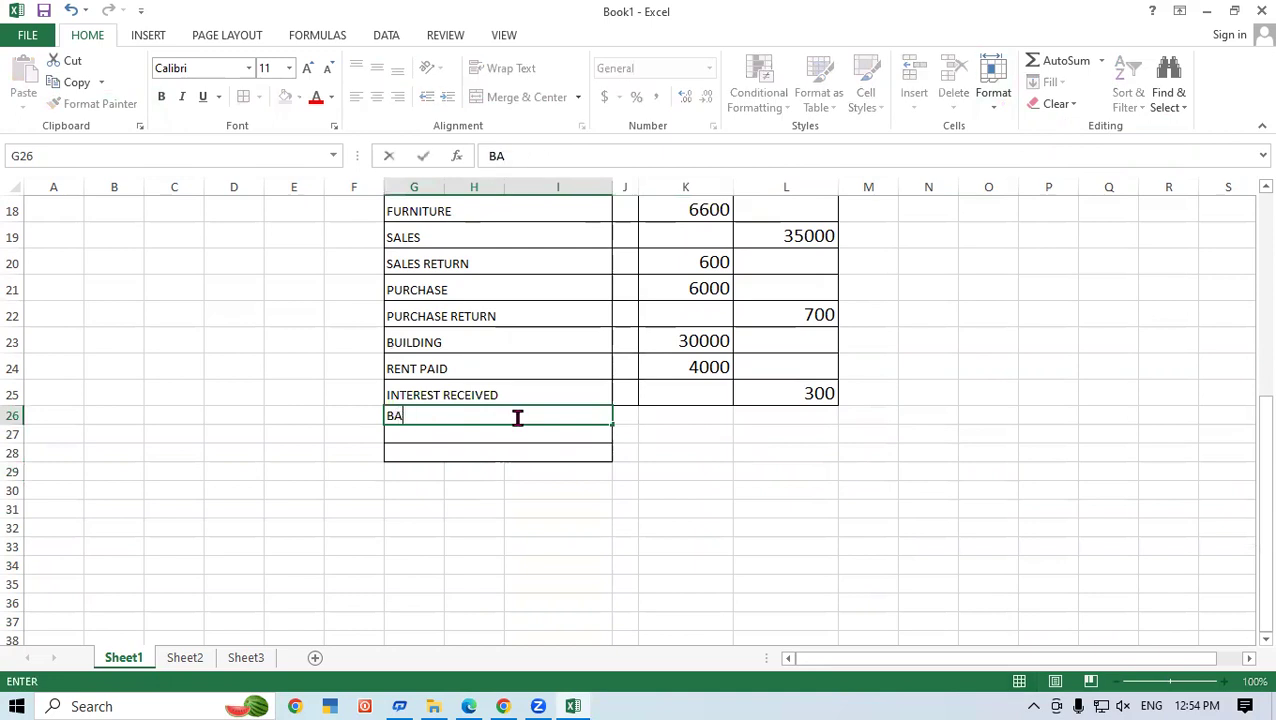
pyautogui.write('LANCE')
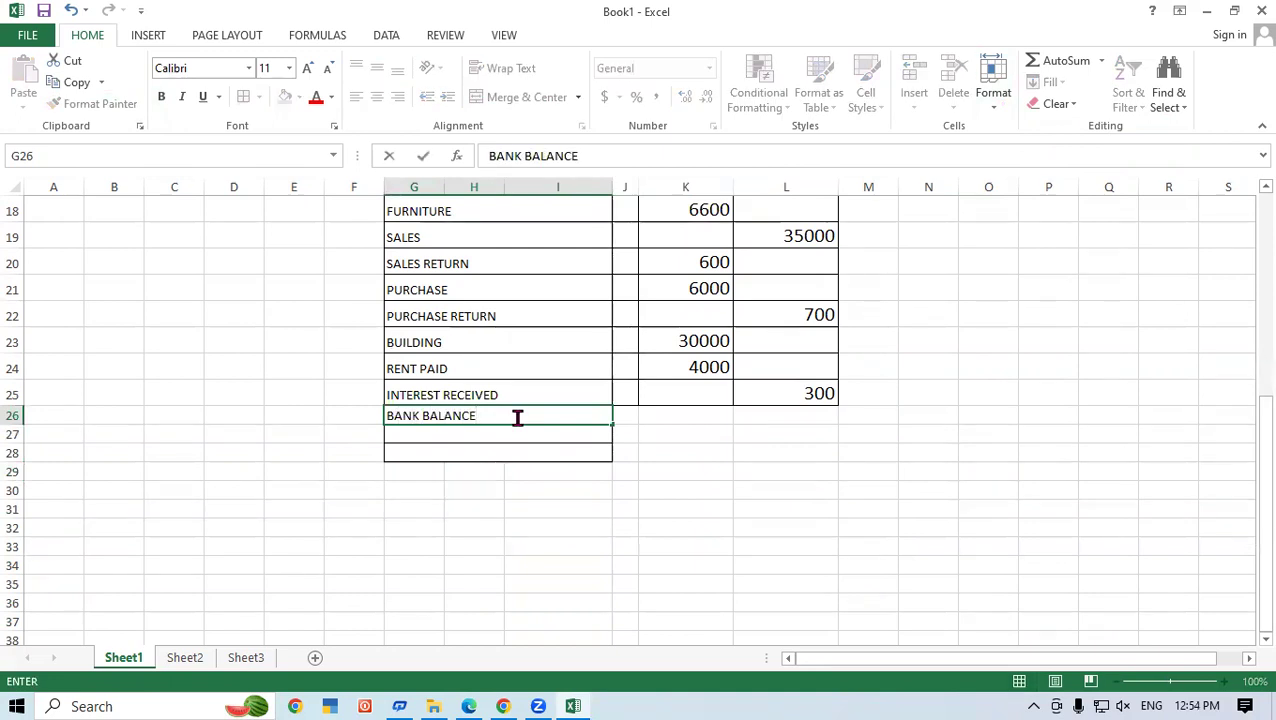
pyautogui.click(789, 490)
pyautogui.moveTo(447, 416); pyautogui.dragTo(790, 455)
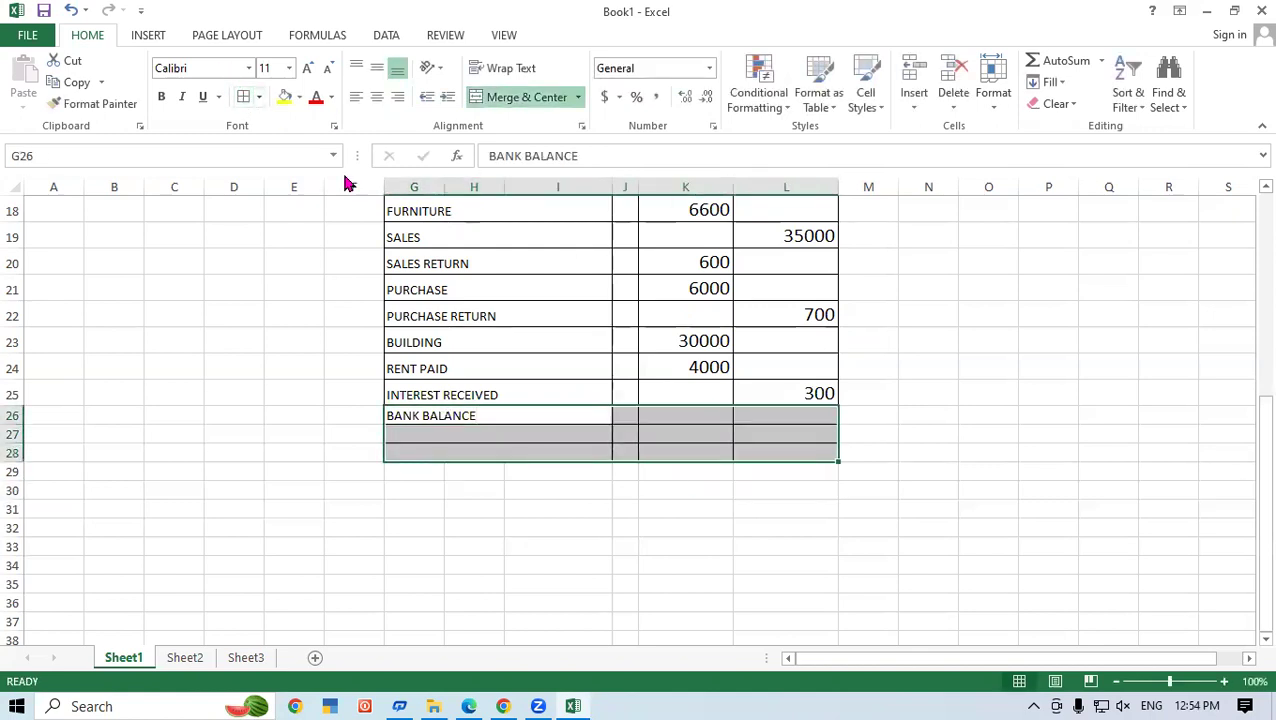
pyautogui.click(881, 336)
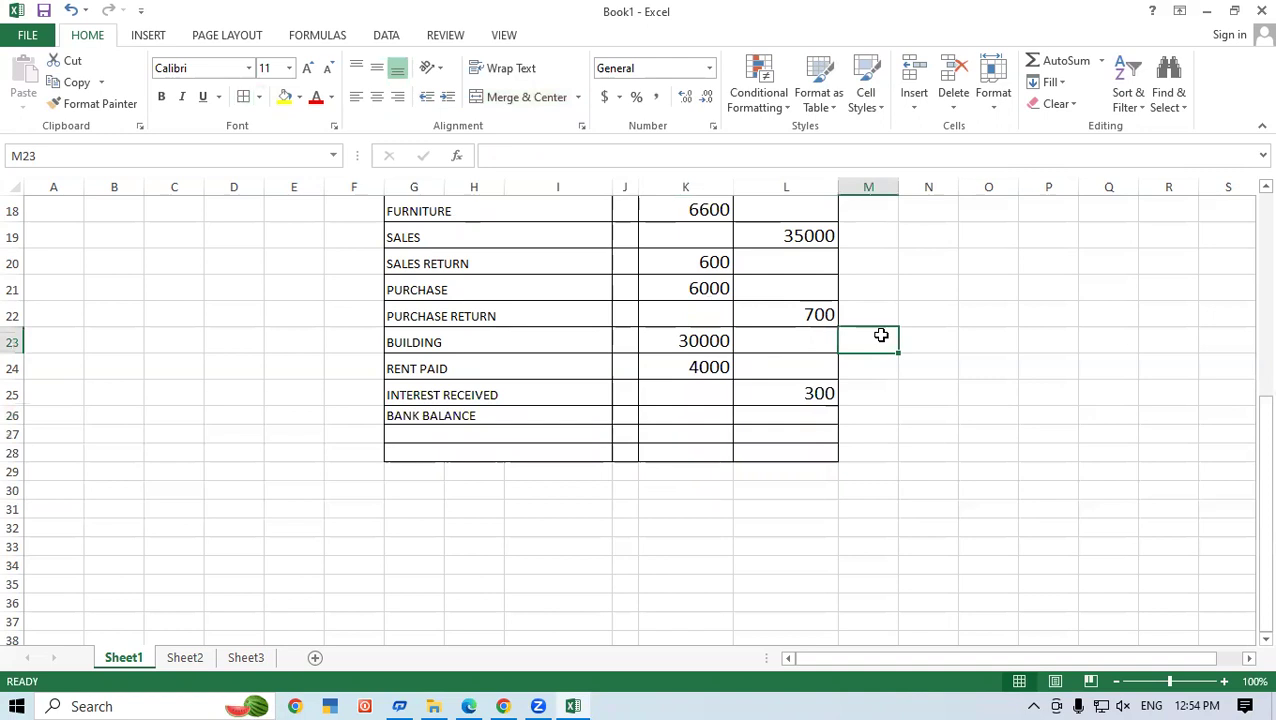
# - Enter the BANK BALANCE debit of 700 in K26 and match it to the RENT PAID amount's format with Format Painter
pyautogui.click(690, 423)
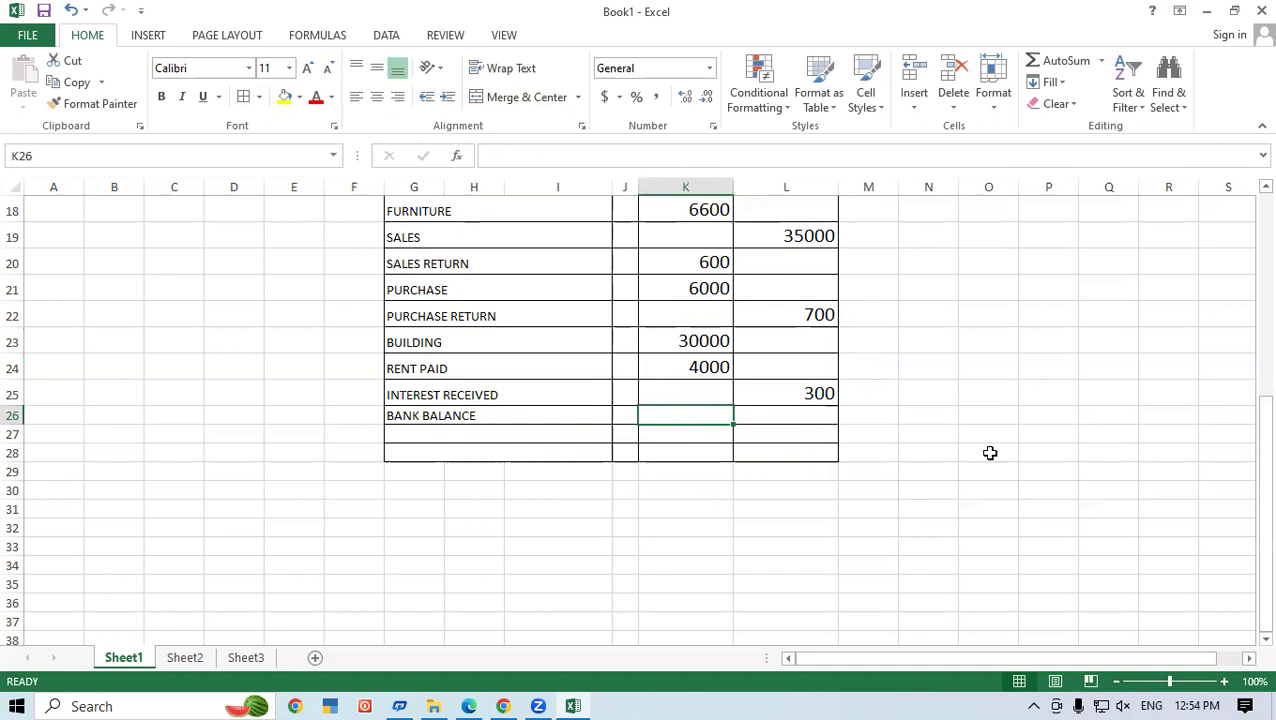
pyautogui.write('700')
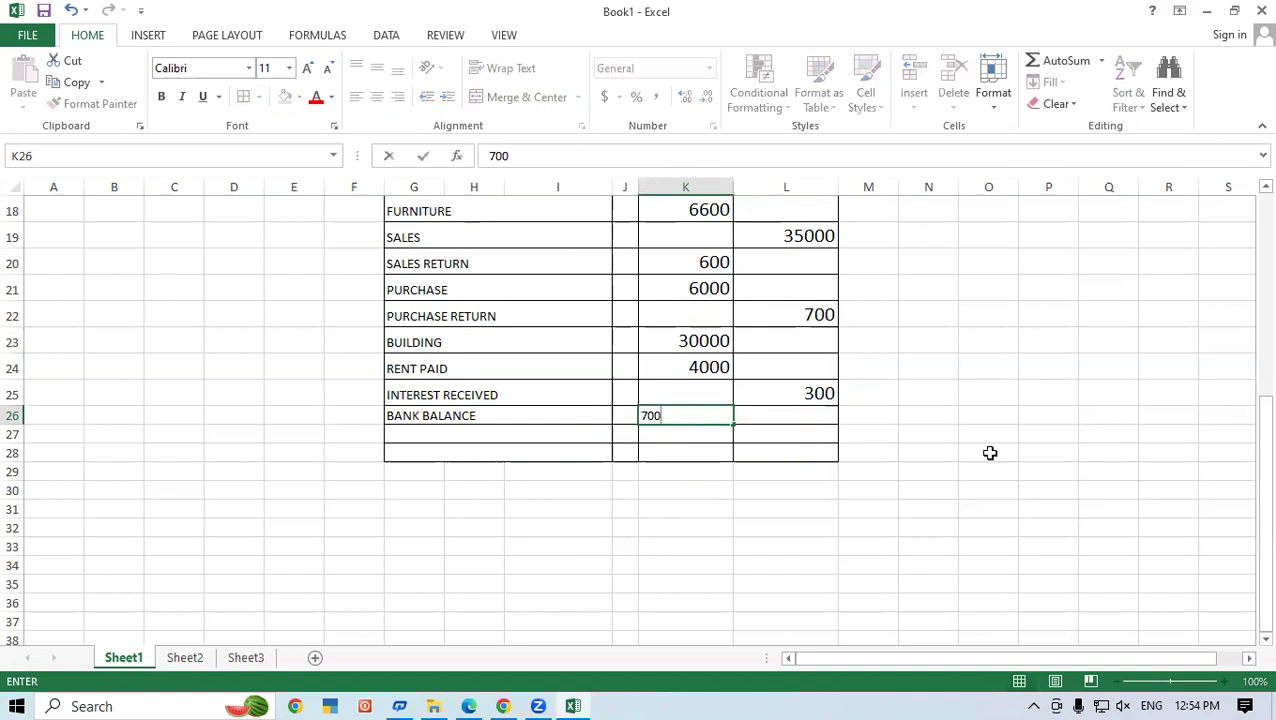
pyautogui.click(990, 453)
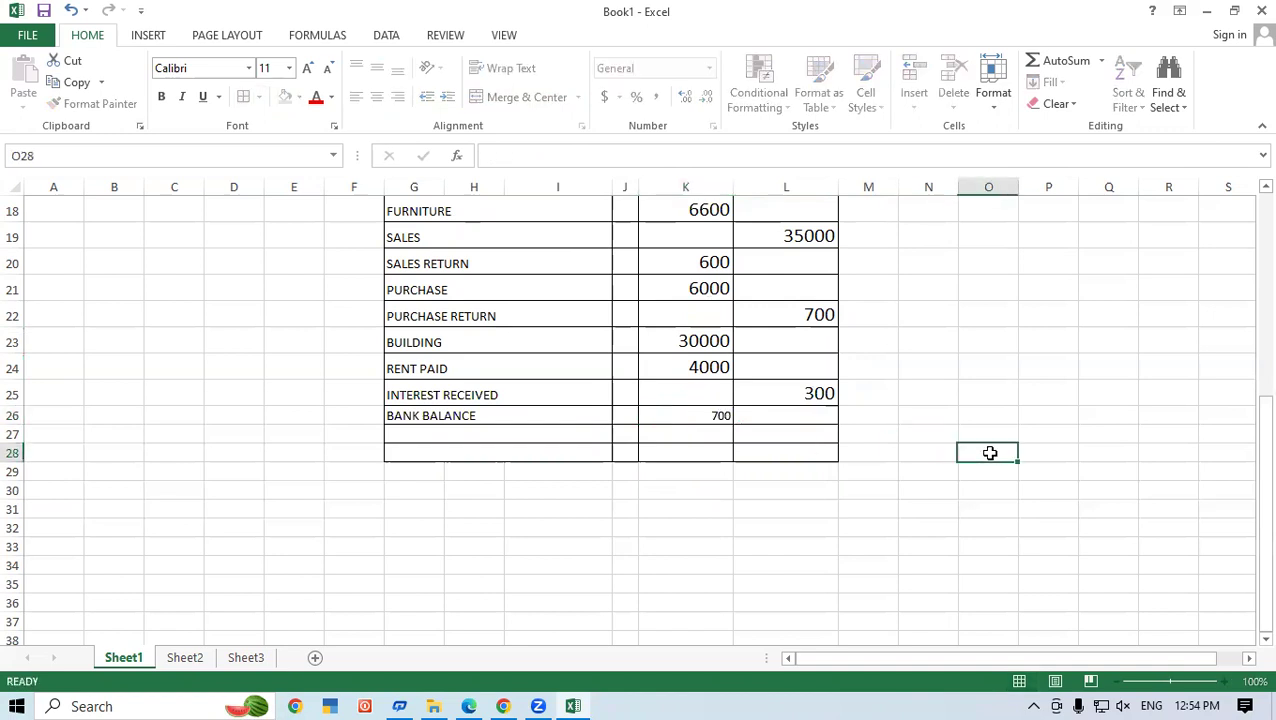
pyautogui.click(706, 366)
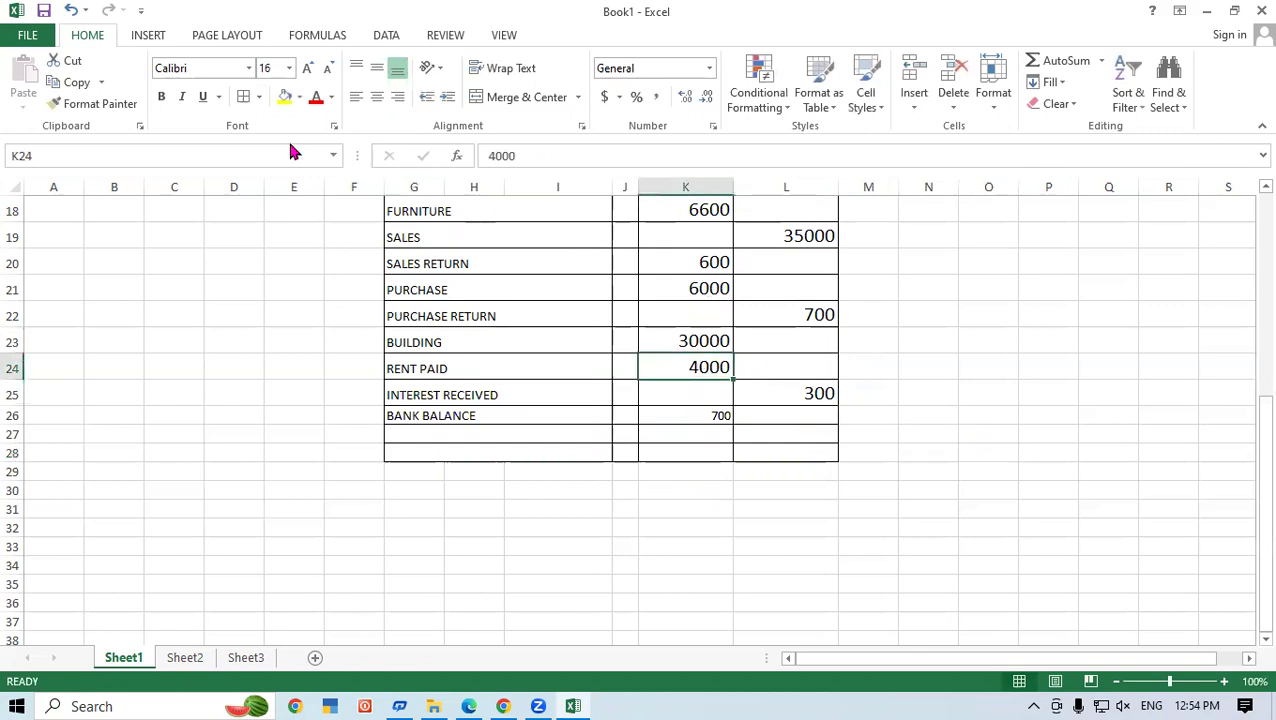
pyautogui.click(115, 105)
pyautogui.click(667, 416)
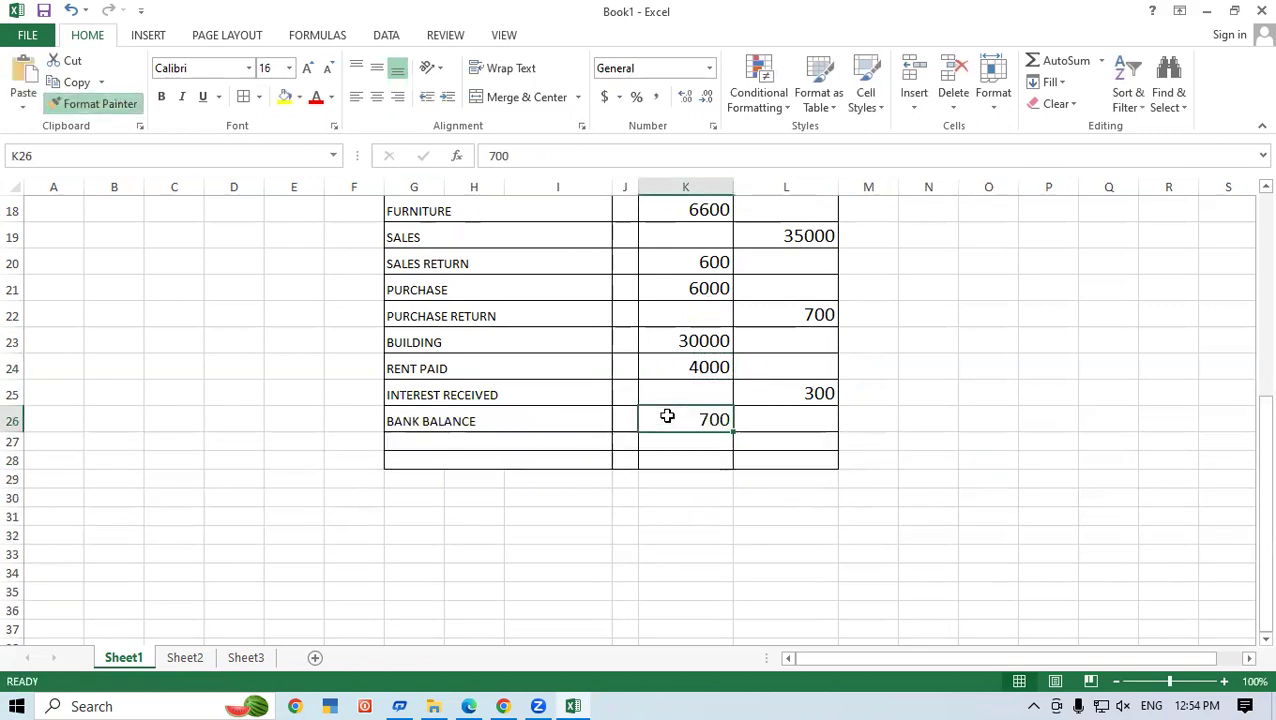
pyautogui.click(935, 449)
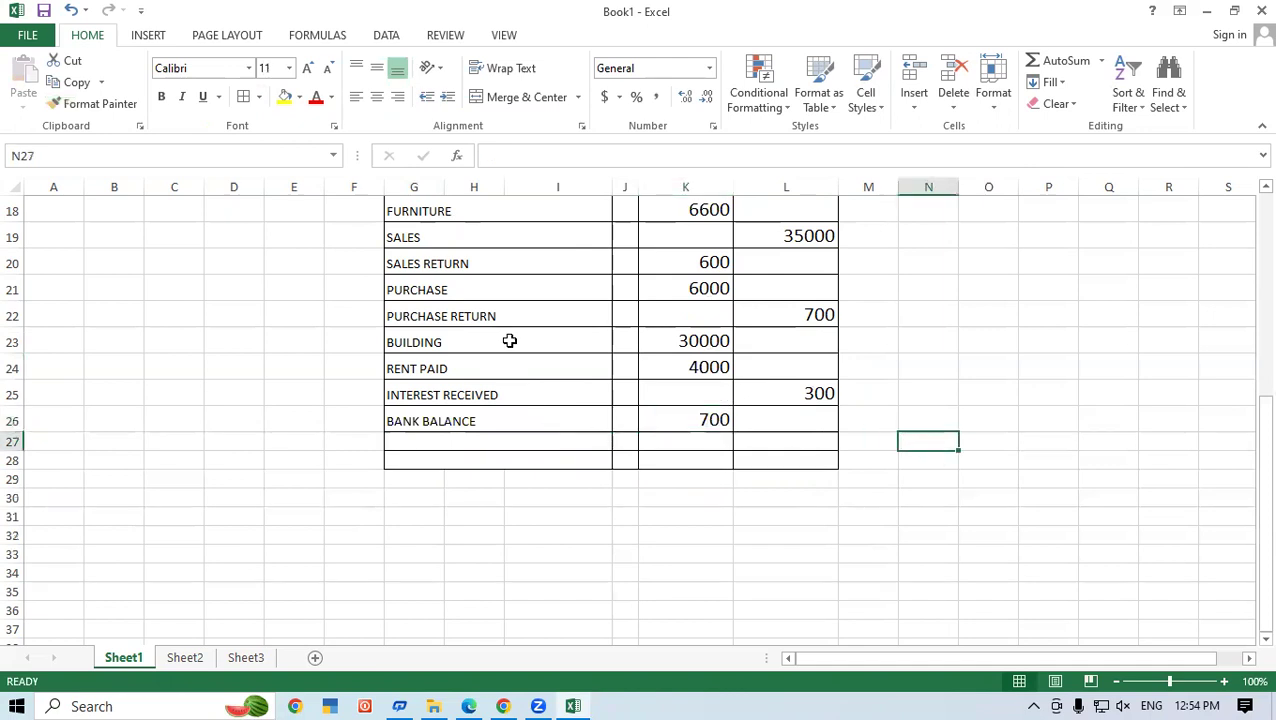
# - Copy the CREDITORS cell's format to the particulars from CASH BALANCE to BANK BALANCE in G17:G26 with Format Painter
pyautogui.scroll(2, 528, 345)
pyautogui.click(478, 268)
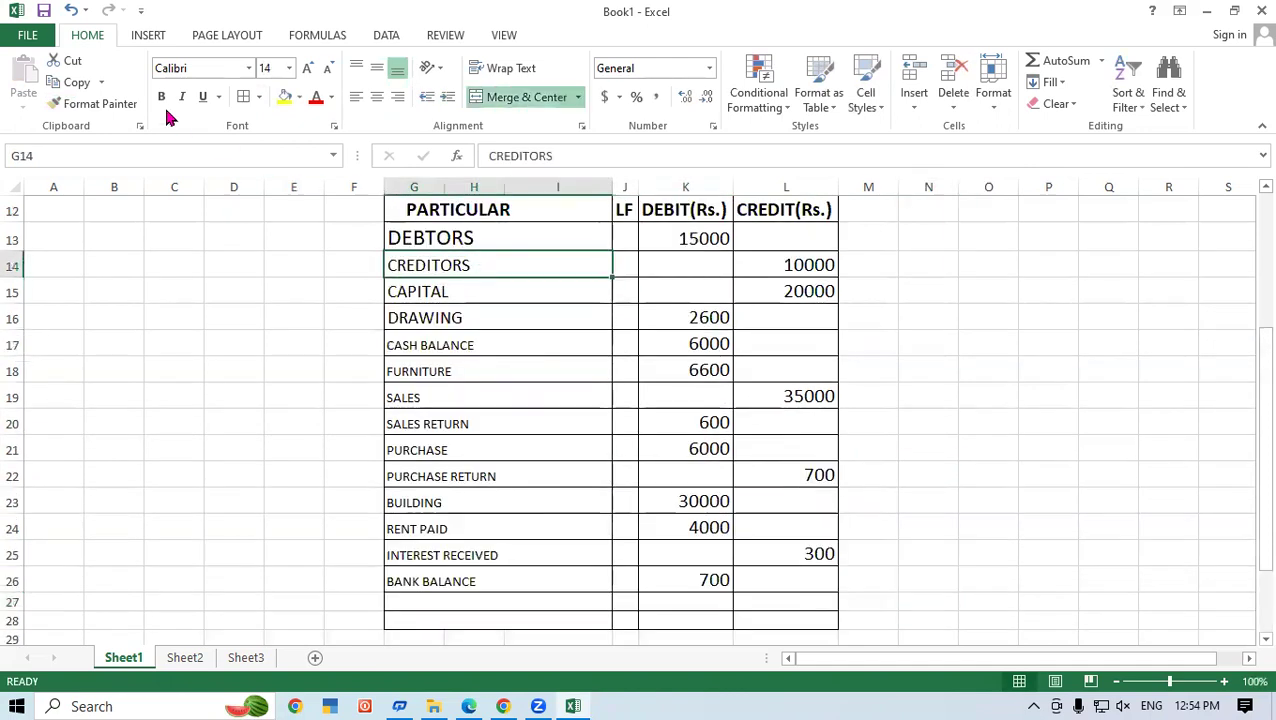
pyautogui.click(126, 103)
pyautogui.moveTo(447, 347)
pyautogui.mouseDown()
pyautogui.moveTo(475, 577)
pyautogui.moveTo(564, 566)
pyautogui.mouseUp()
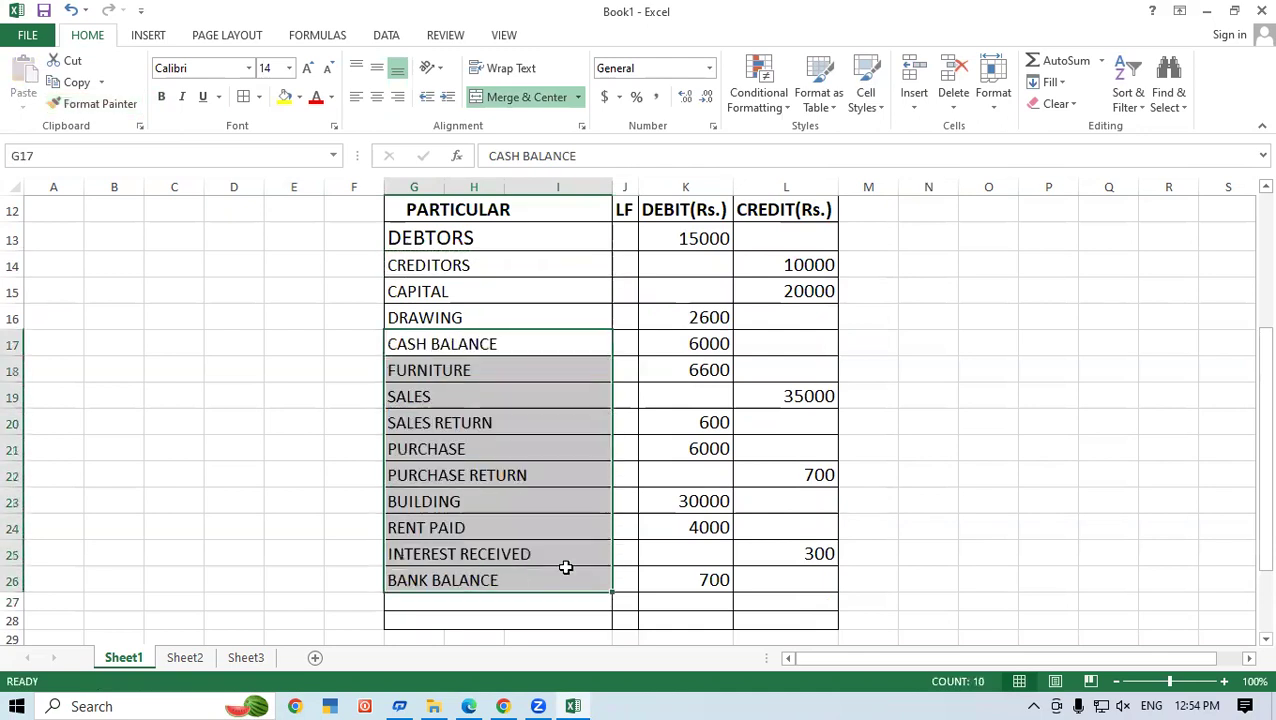
pyautogui.click(1120, 508)
# - Review the Debit and Credit amounts entered for the particulars in the trial balance table
pyautogui.scroll(-1, 941, 481)
pyautogui.scroll(2, 941, 481)
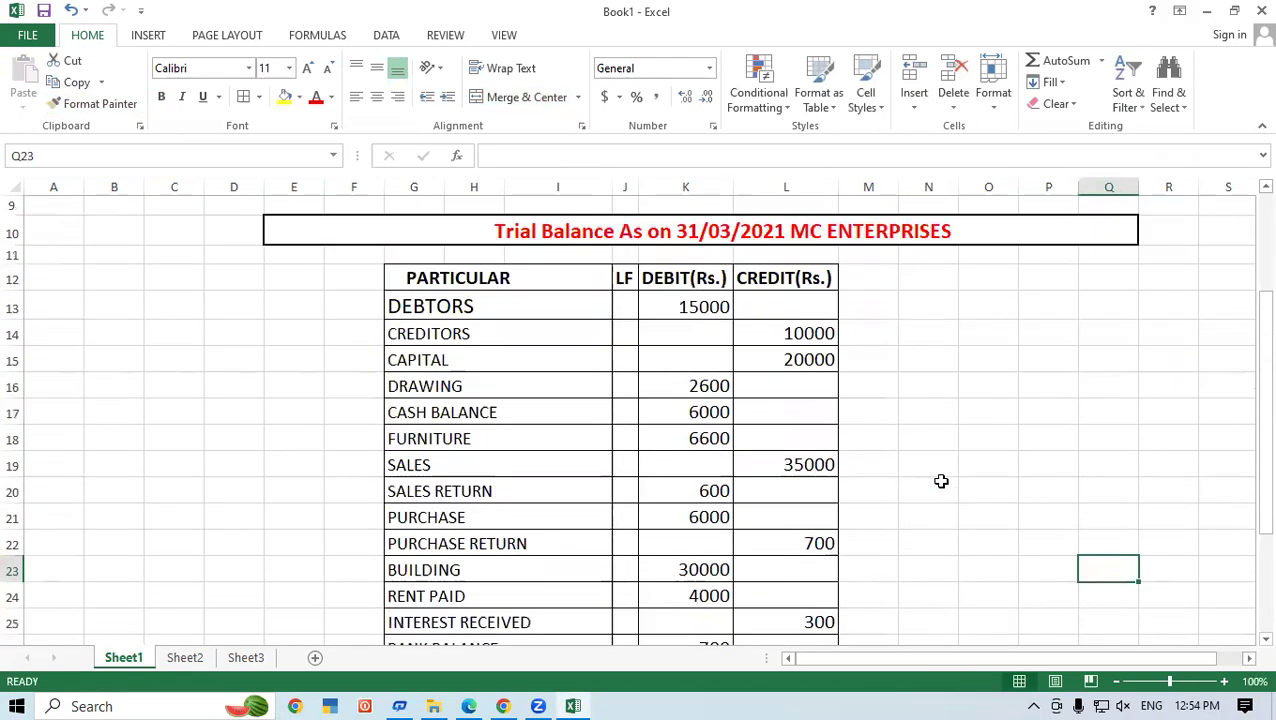
pyautogui.scroll(-2, 941, 481)
pyautogui.scroll(3, 941, 481)
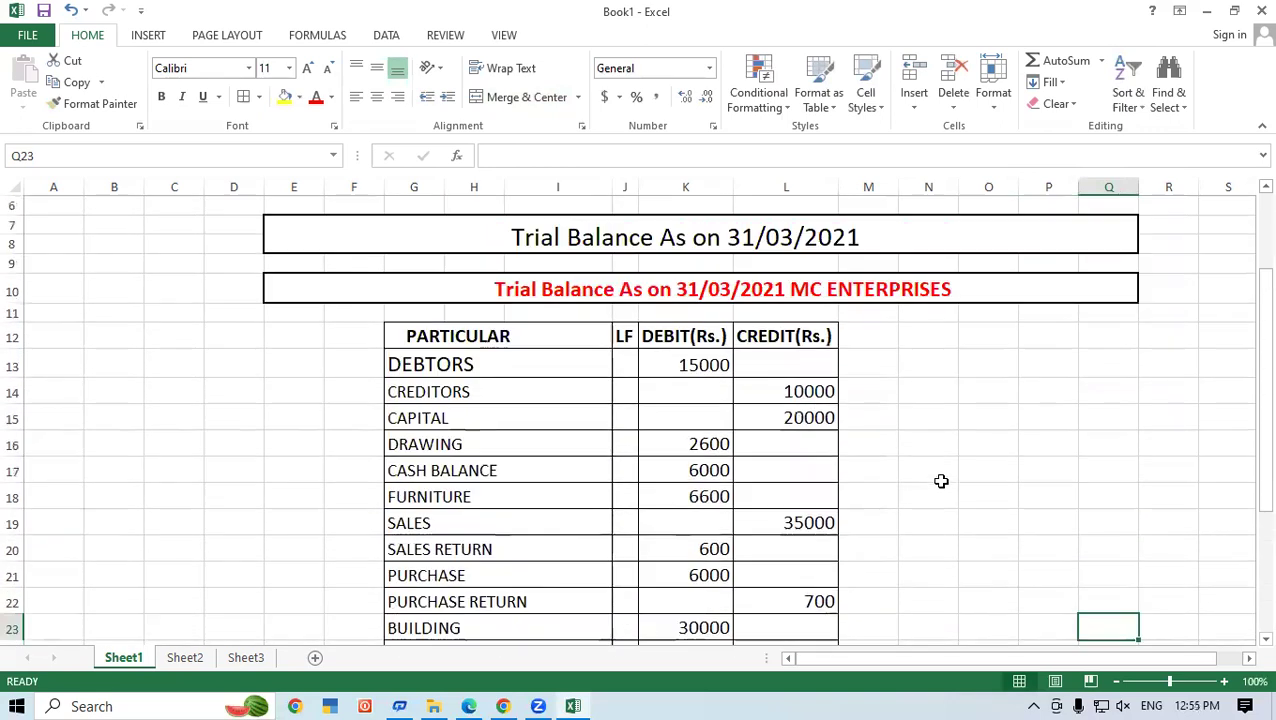
pyautogui.moveTo(687, 364); pyautogui.dragTo(690, 578)
pyautogui.moveTo(783, 373); pyautogui.dragTo(804, 496)
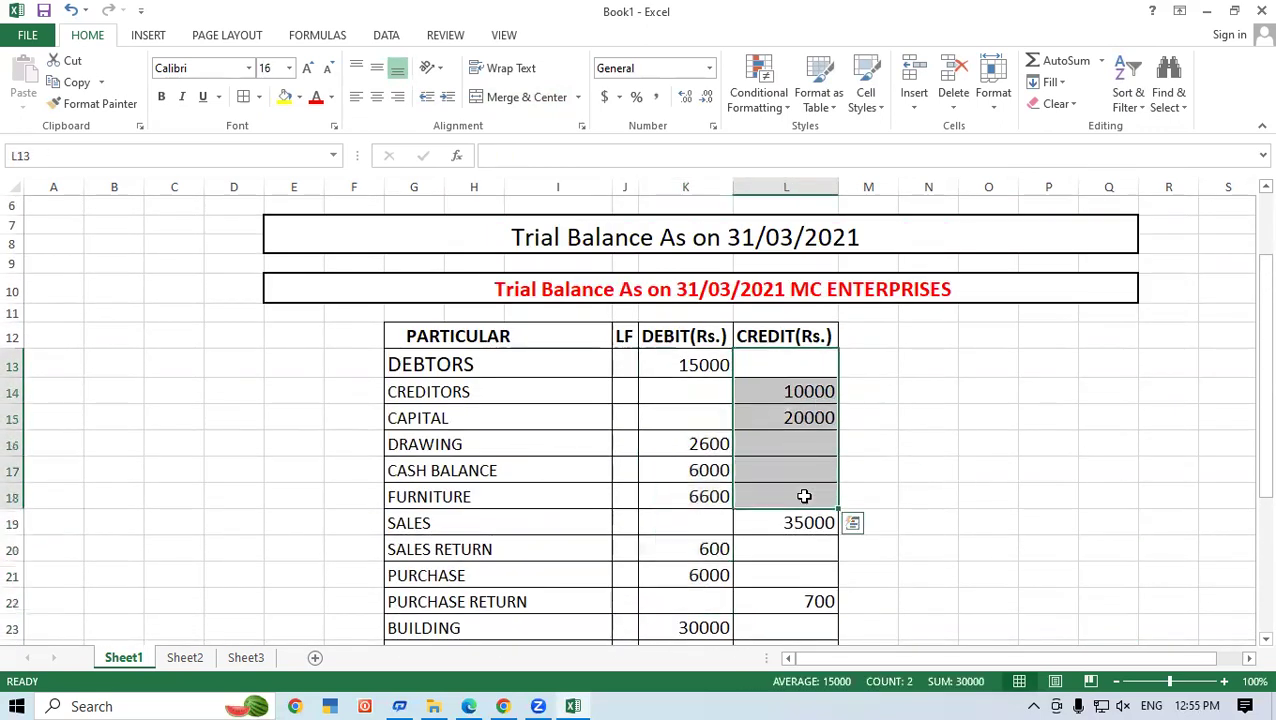
pyautogui.click(1025, 512)
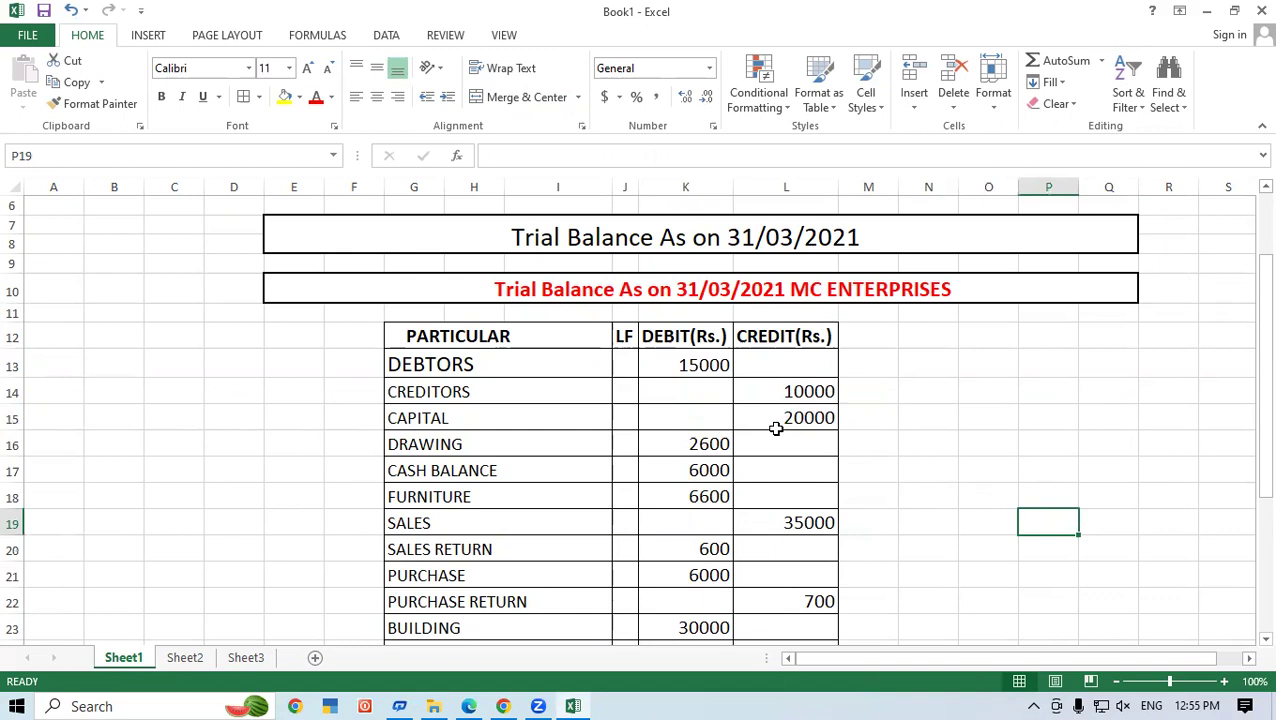
pyautogui.click(988, 413)
# - Enter the label TOTAL AMOUNT in G28, the last bordered row of the table
pyautogui.moveTo(1252, 316); pyautogui.dragTo(1248, 421)
pyautogui.click(703, 552)
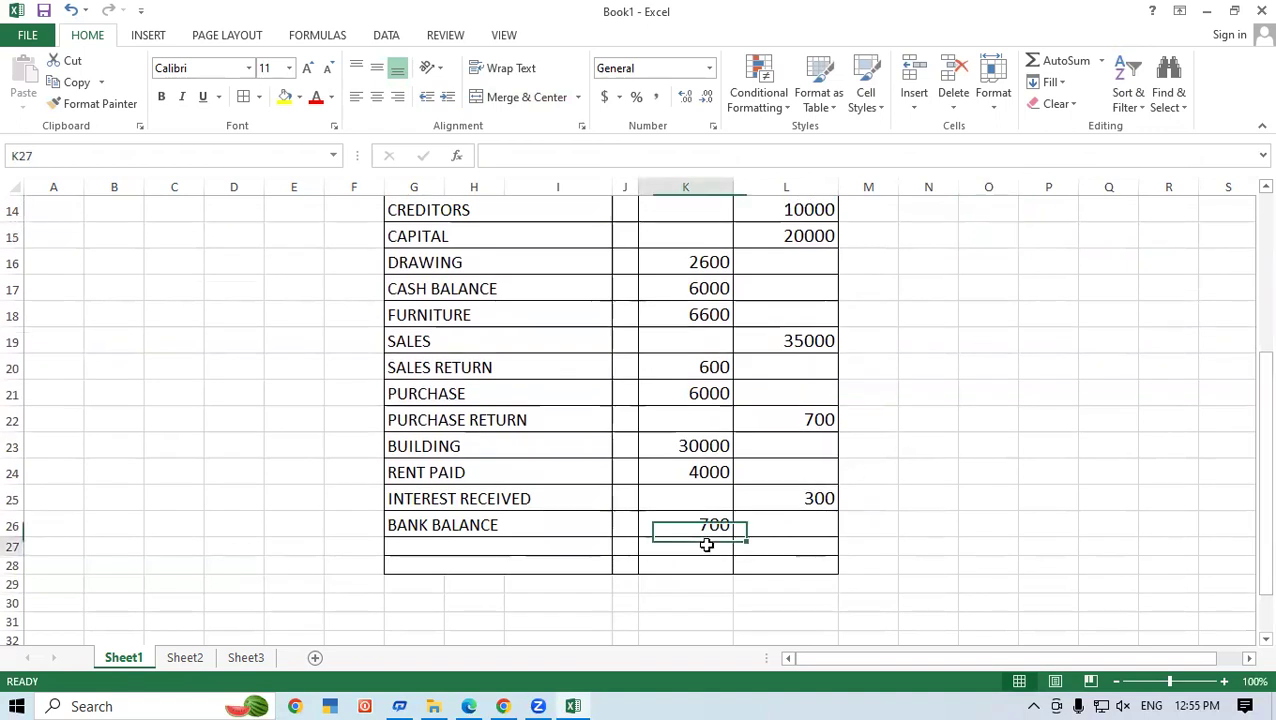
pyautogui.click(450, 563)
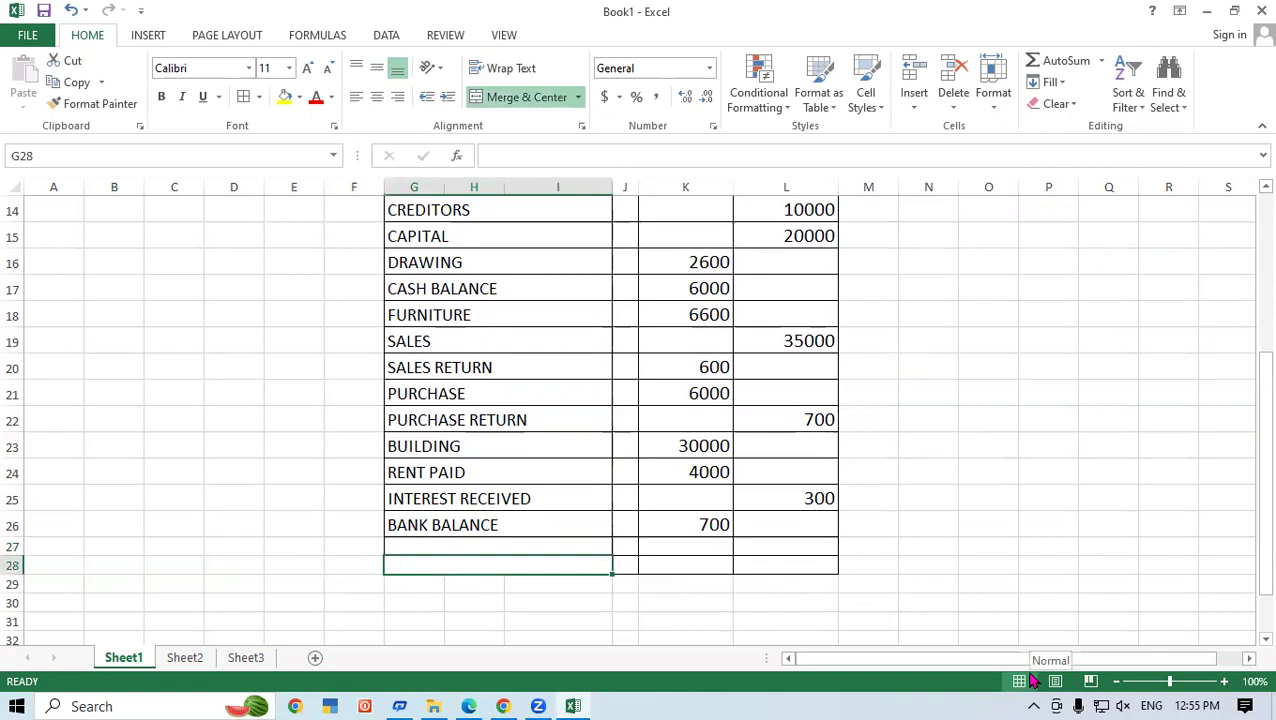
pyautogui.write('TOTAL AMO')
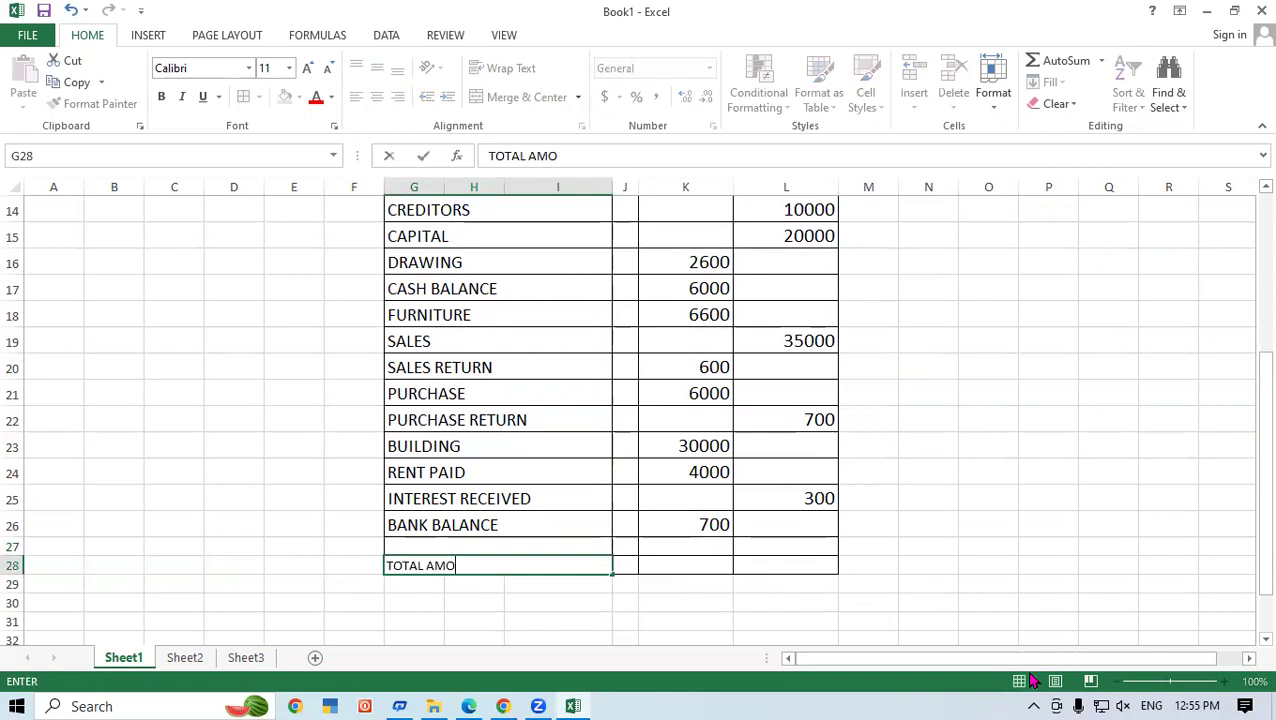
pyautogui.write('UNT')
pyautogui.click(1035, 498)
# - Total the Debit column in K28 with the formula =SUM(K13:K26)
pyautogui.click(727, 561)
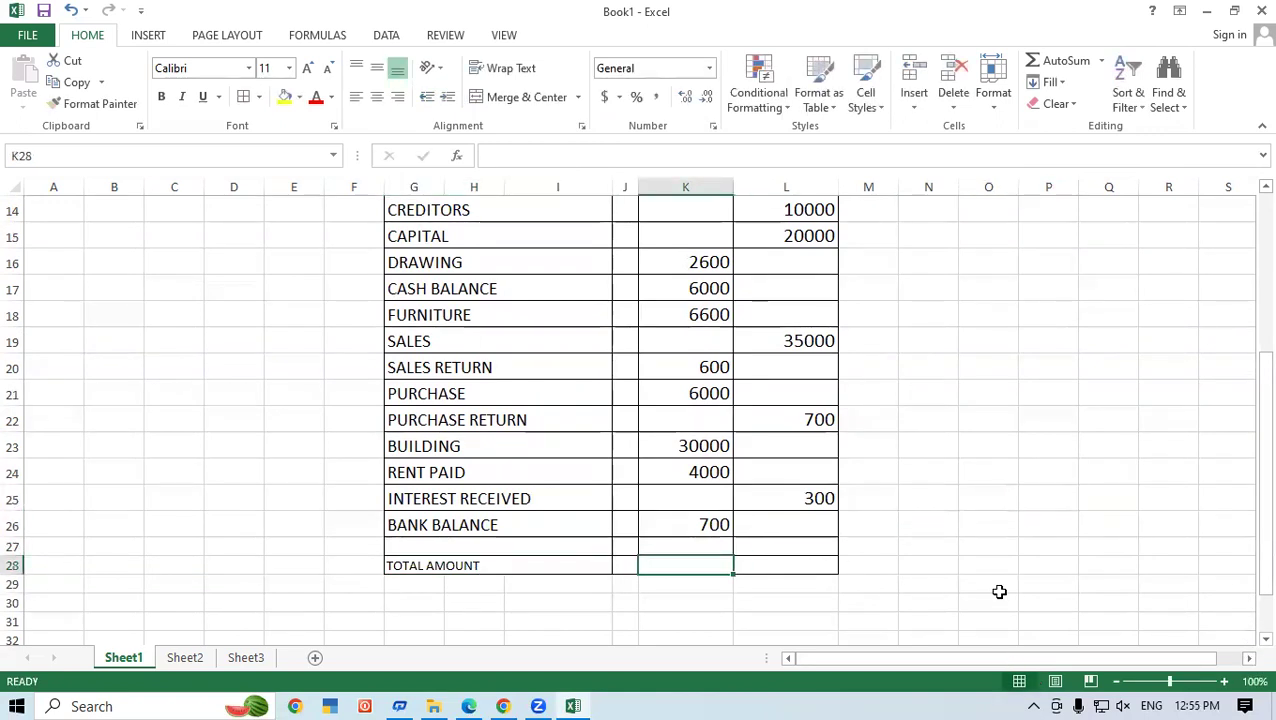
pyautogui.write('=')
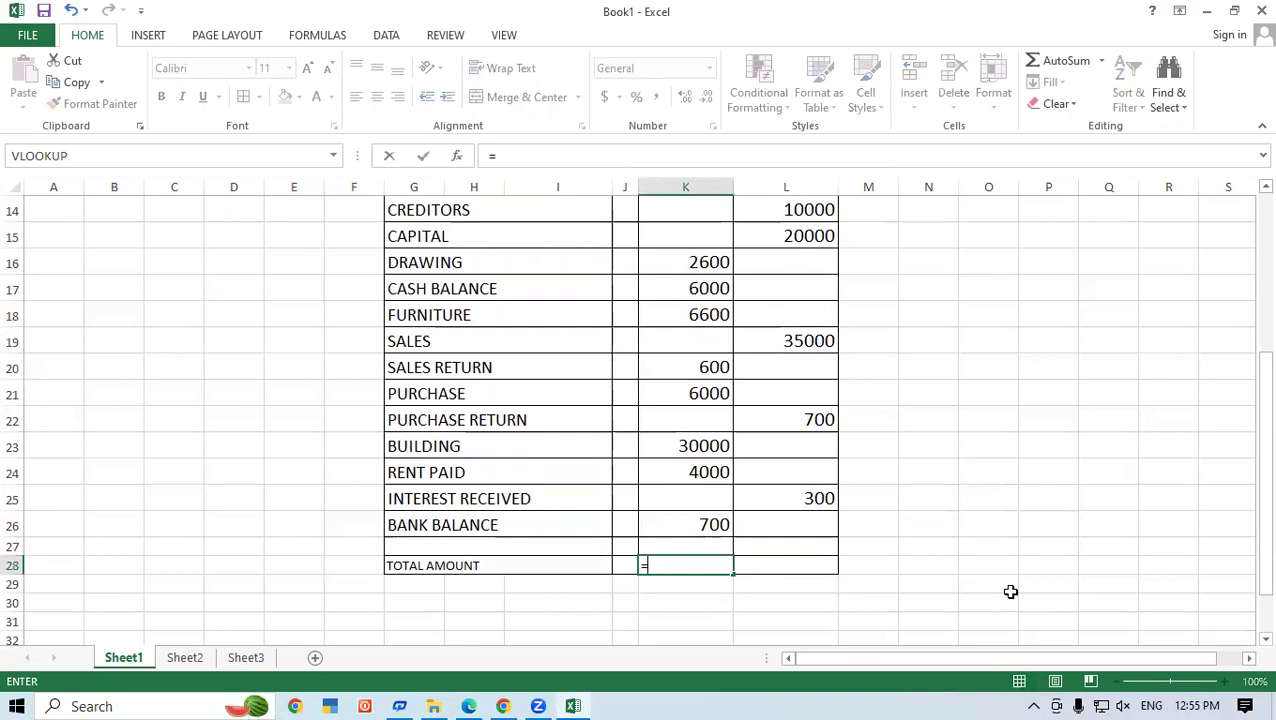
pyautogui.write('SUM')
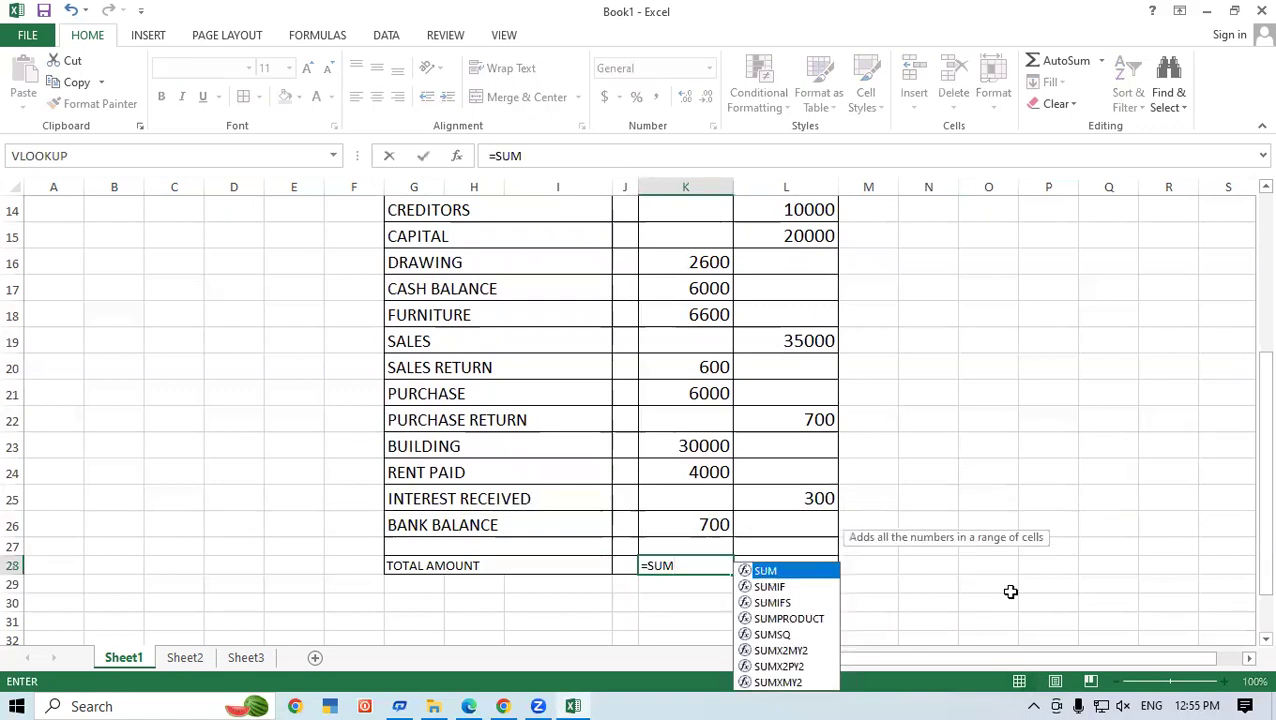
pyautogui.write('(')
pyautogui.scroll(3, 869, 419)
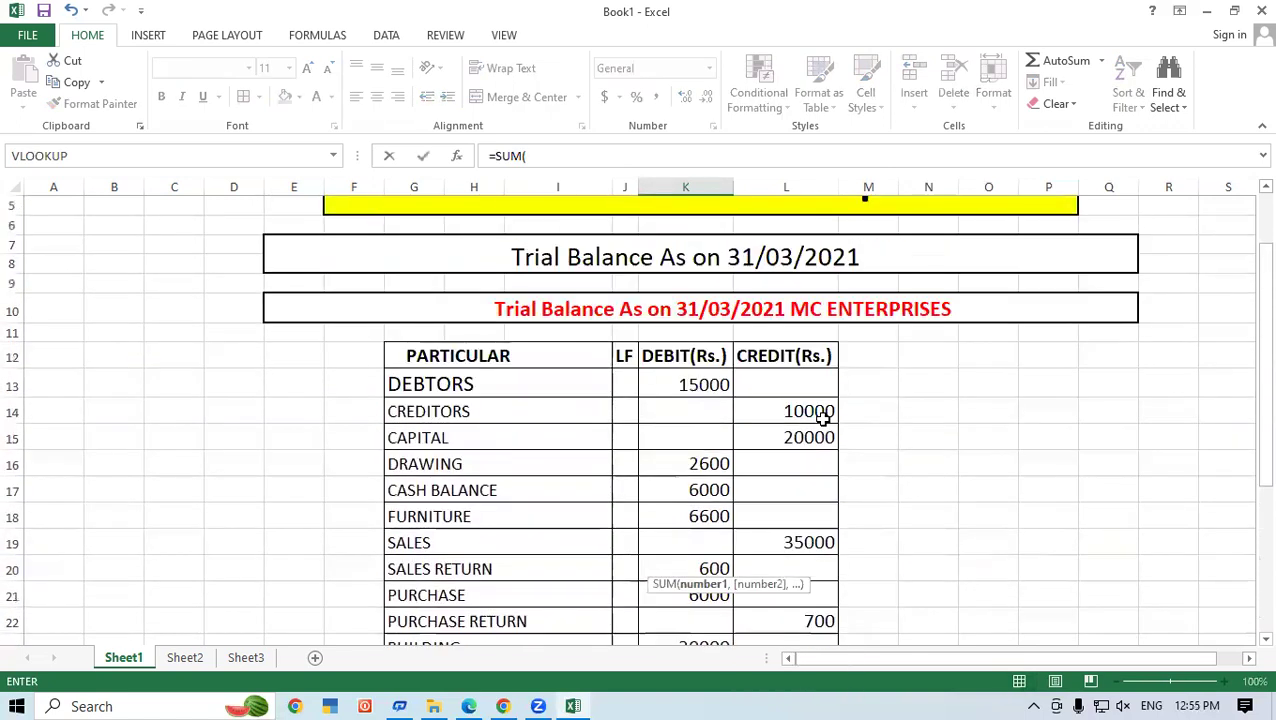
pyautogui.moveTo(693, 390); pyautogui.dragTo(700, 578)
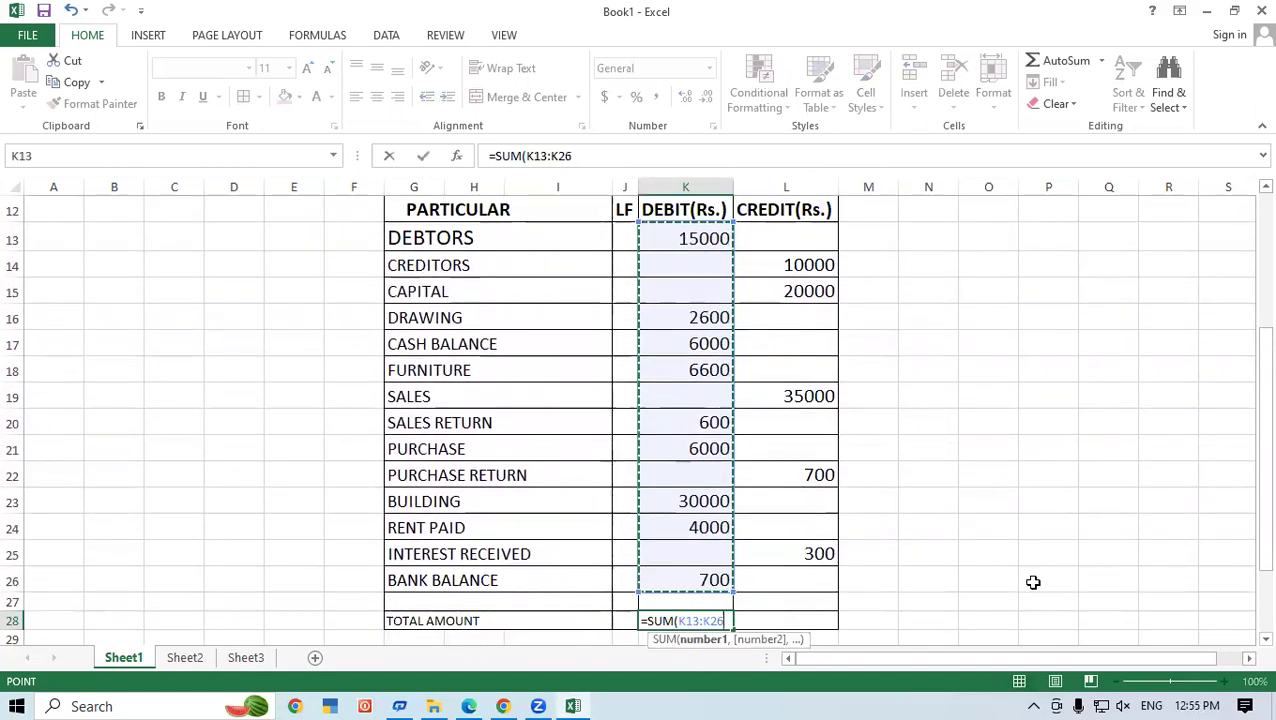
pyautogui.write(')')
pyautogui.press('Return')
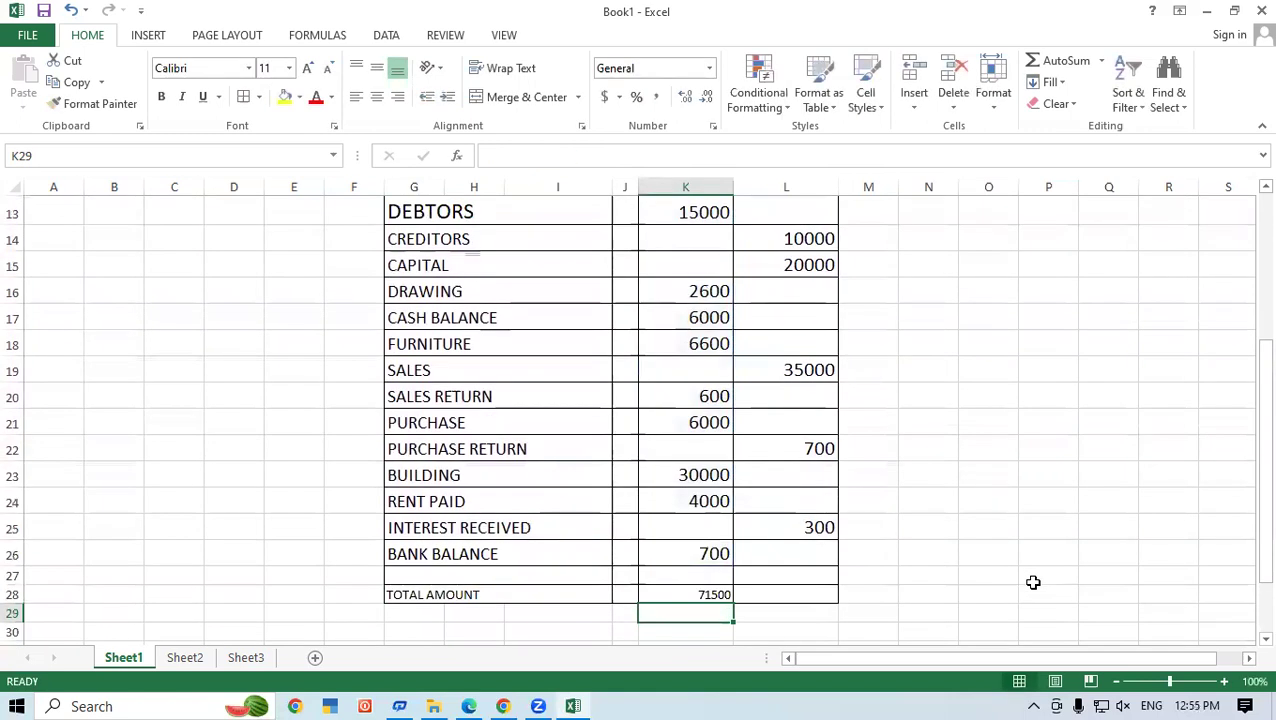
pyautogui.click(969, 533)
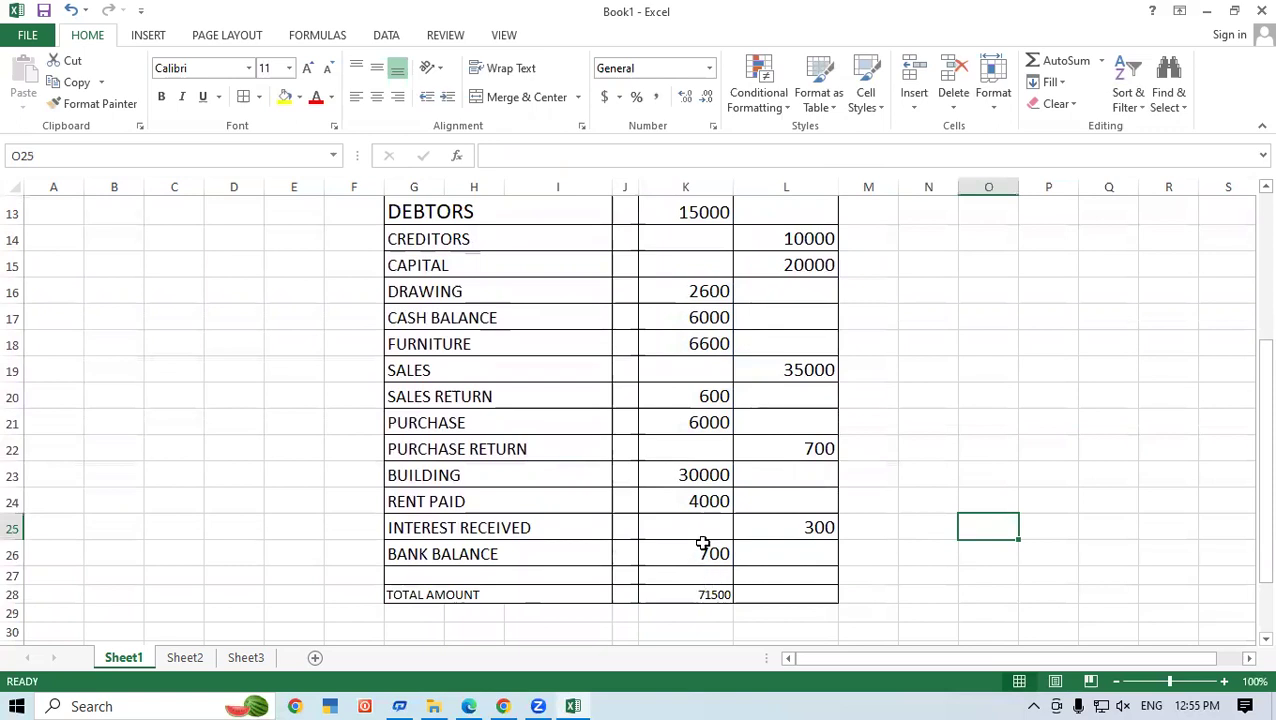
# - Copy the BANK BALANCE row's formats to the debit total in K28 and the TOTAL AMOUNT label in G28 with Format Painter
pyautogui.click(703, 543)
pyautogui.click(98, 104)
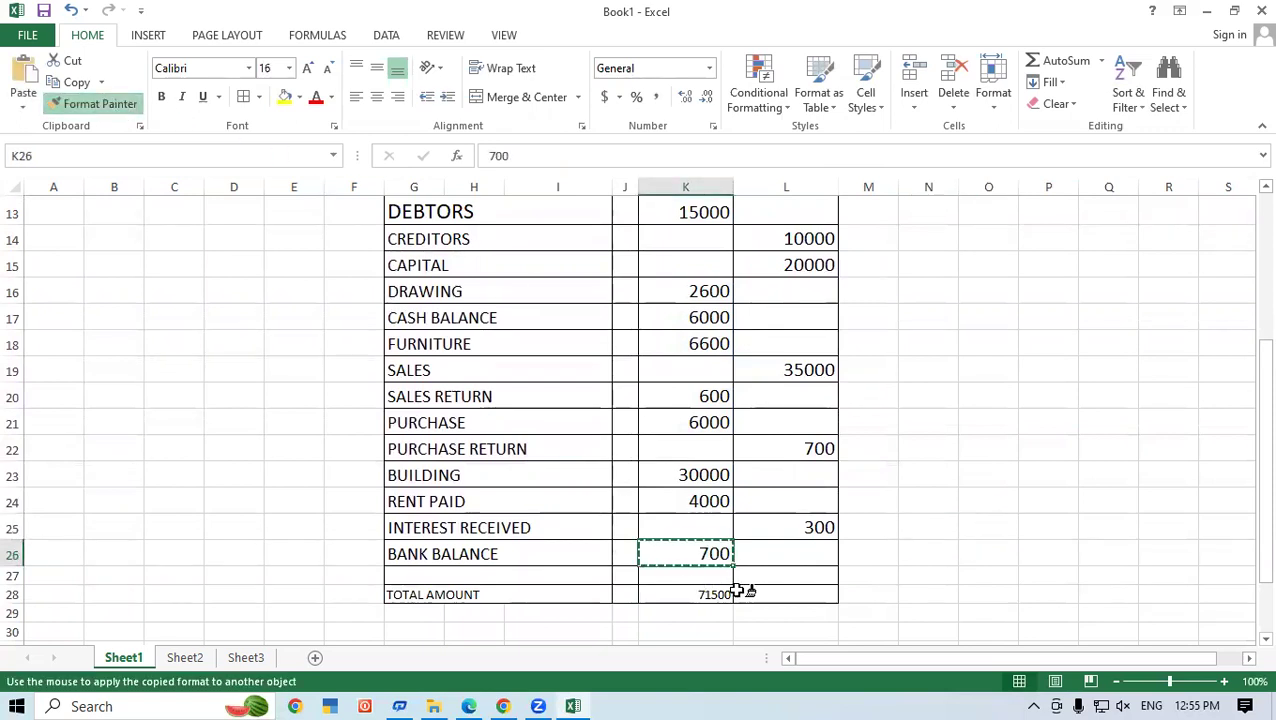
pyautogui.click(705, 591)
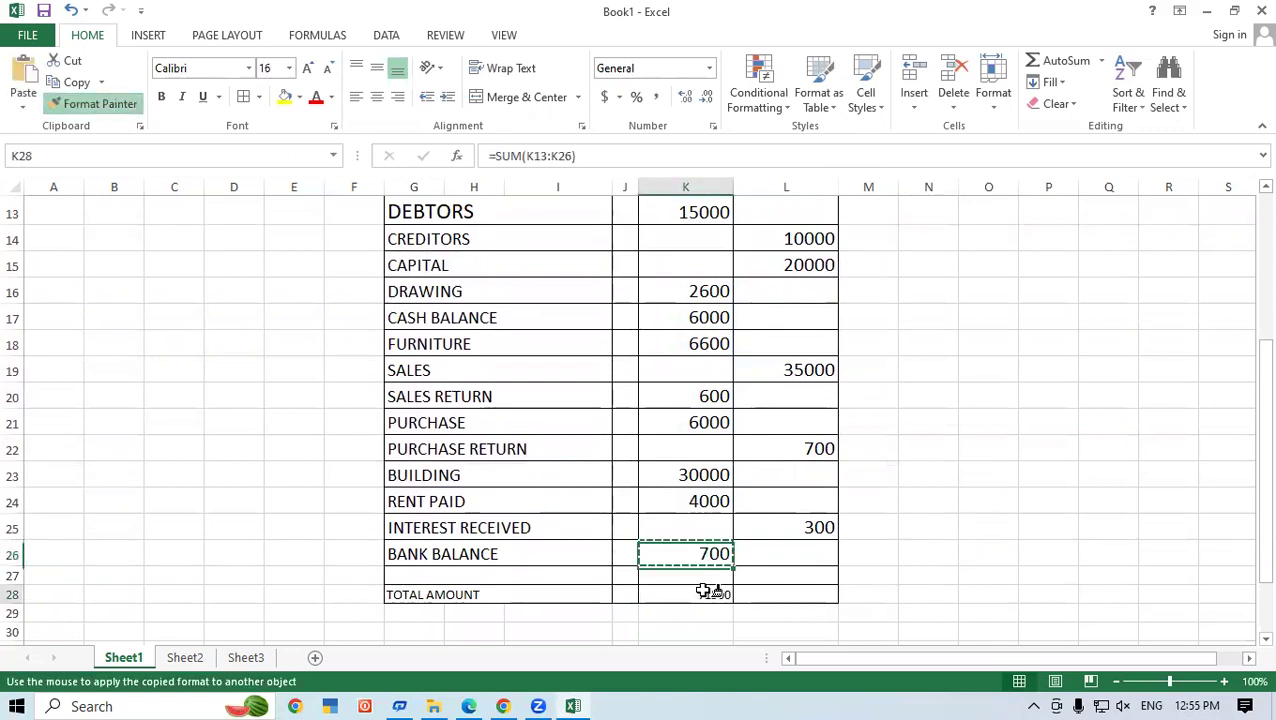
pyautogui.click(459, 551)
pyautogui.click(100, 104)
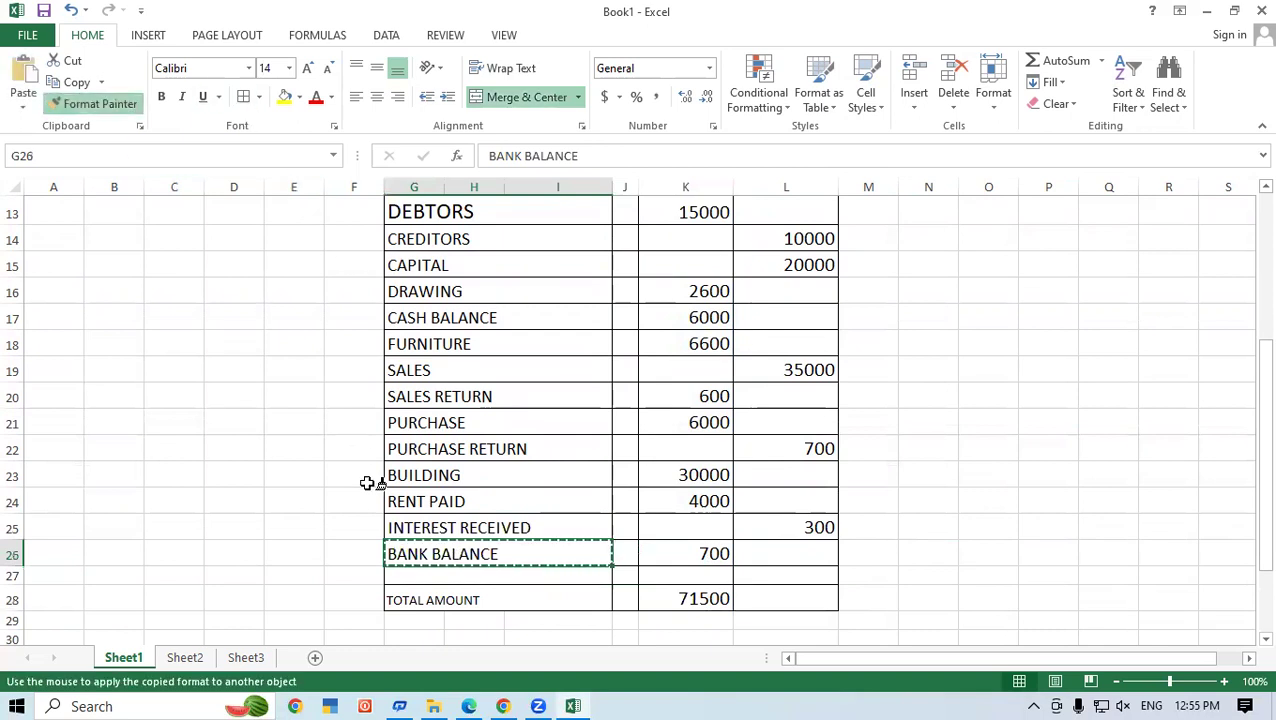
pyautogui.click(441, 600)
pyautogui.click(971, 590)
# - Total the Credit column in L28 with the formula =SUM(L14:L25)
pyautogui.click(818, 590)
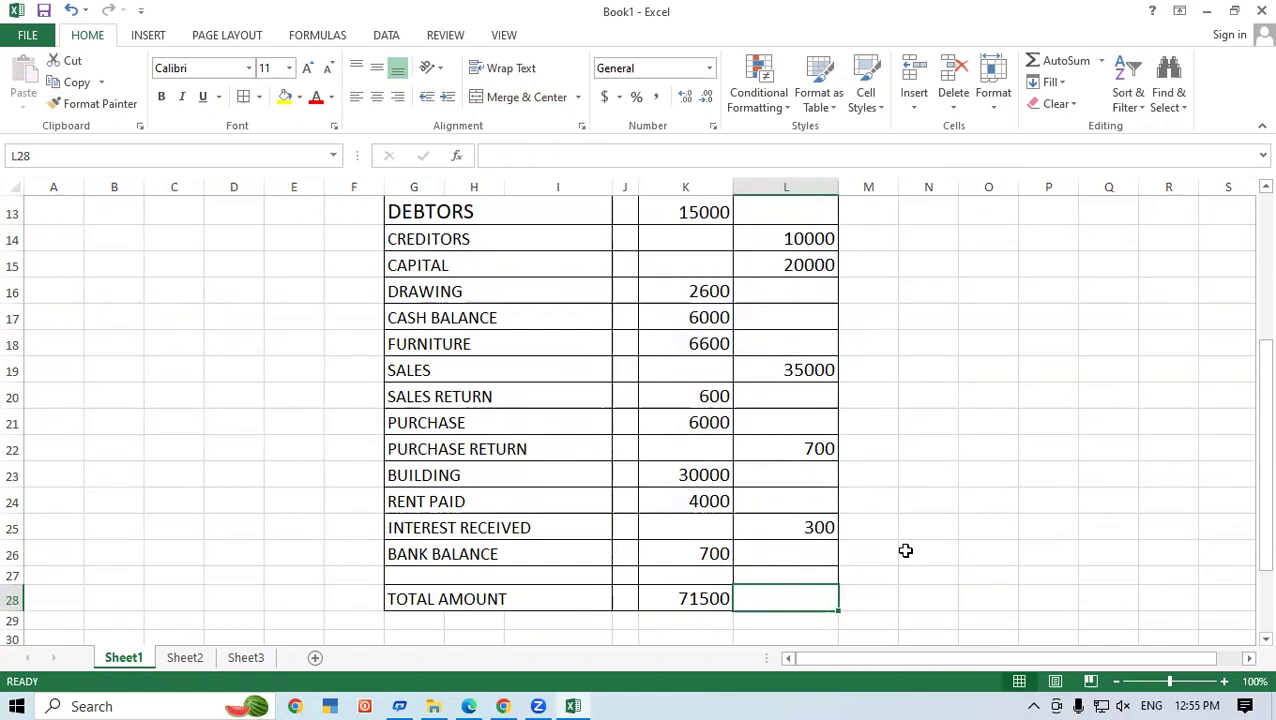
pyautogui.write('=SUM')
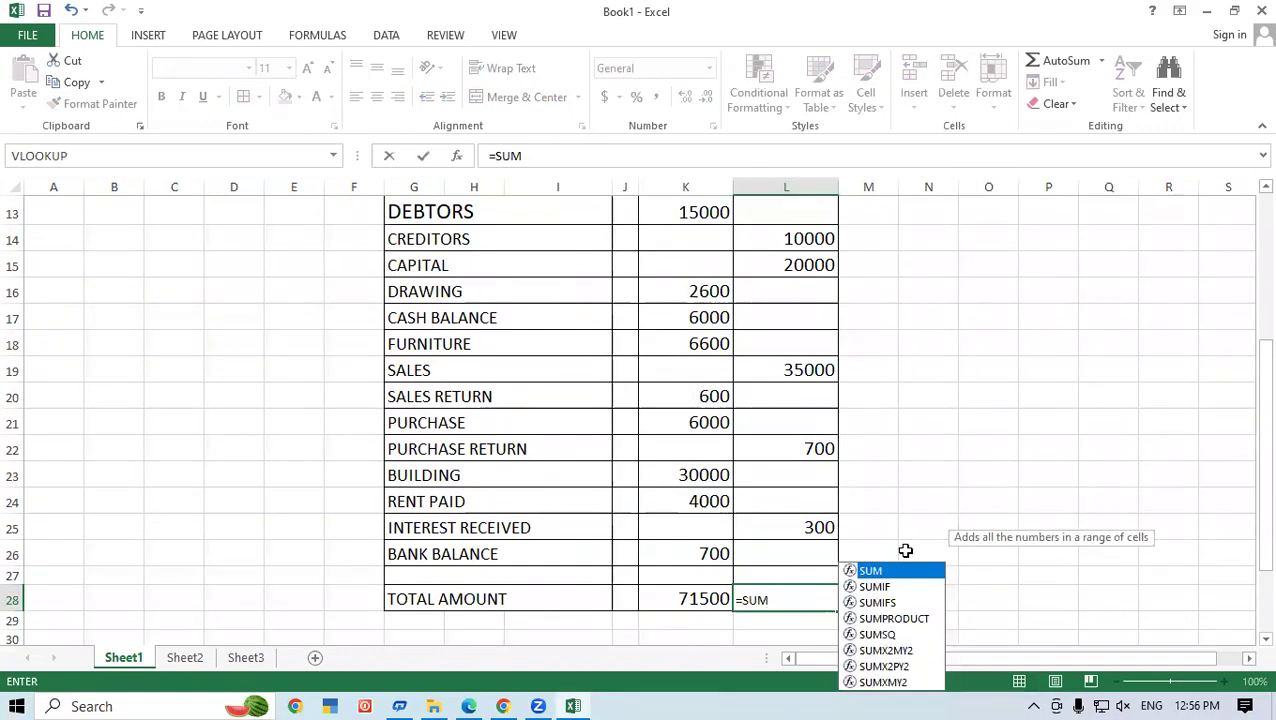
pyautogui.write('(')
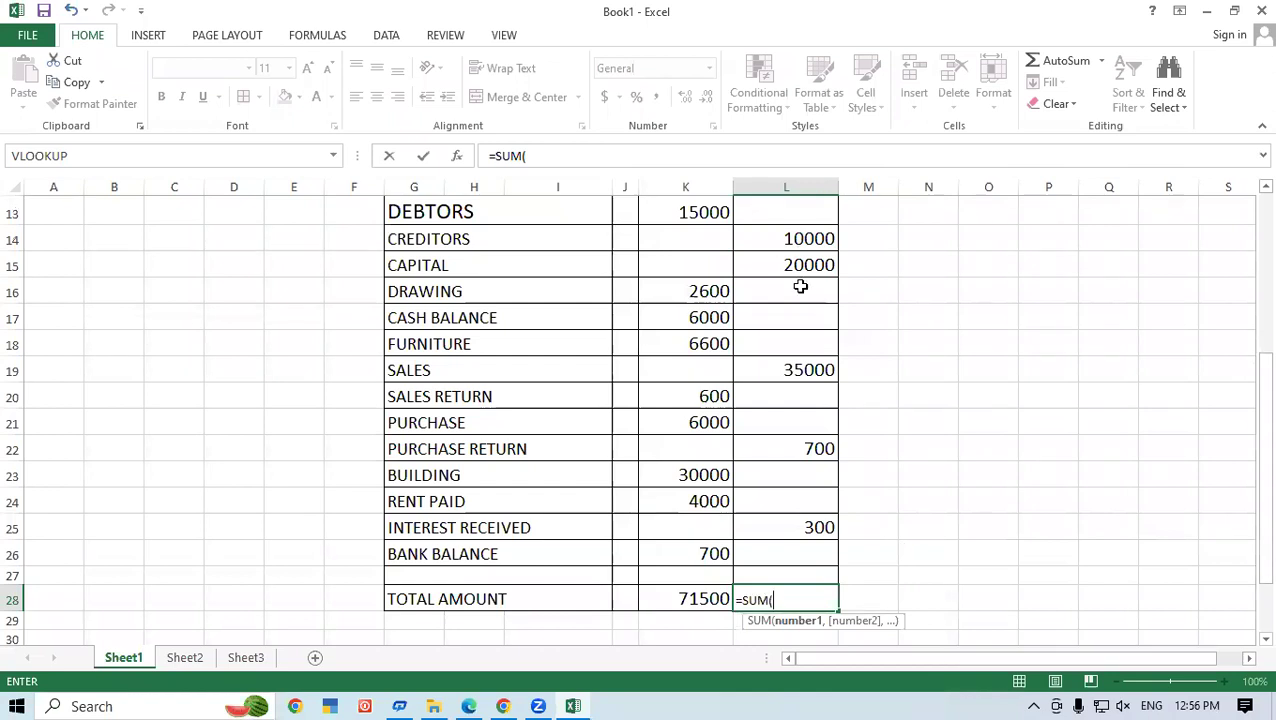
pyautogui.moveTo(1262, 530); pyautogui.dragTo(965, 390)
pyautogui.moveTo(793, 314); pyautogui.dragTo(778, 414)
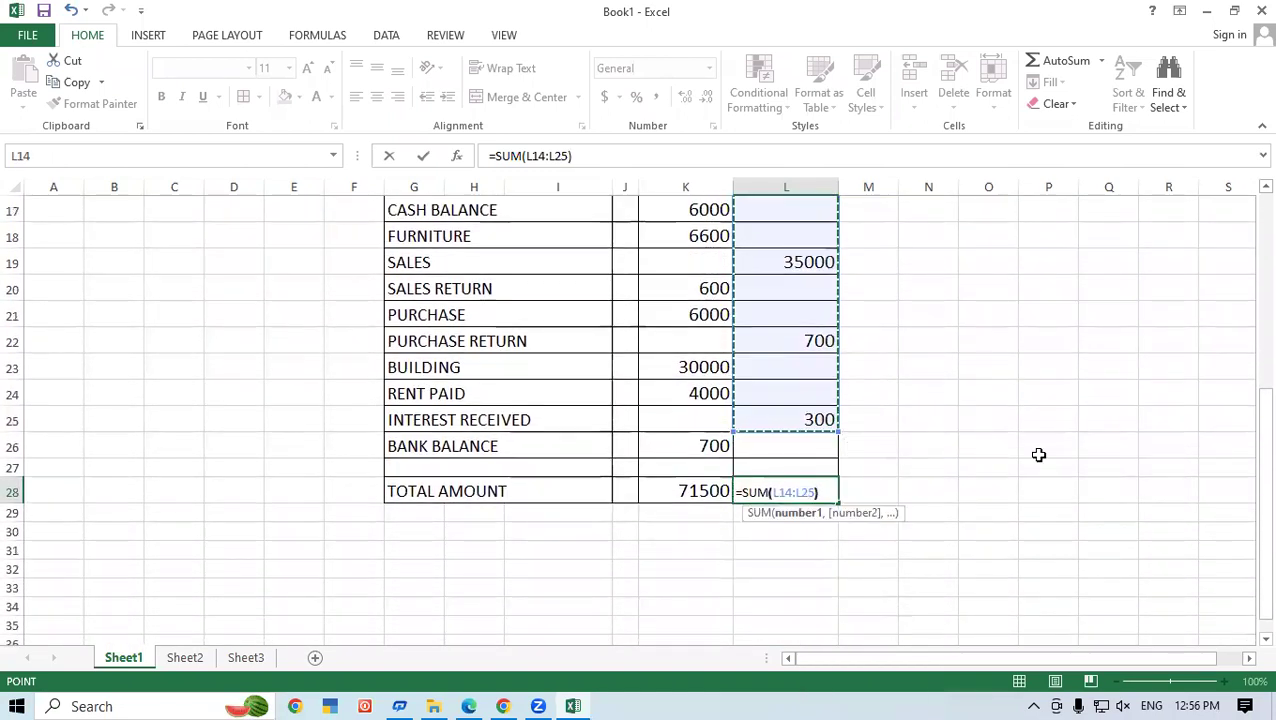
pyautogui.press('Return')
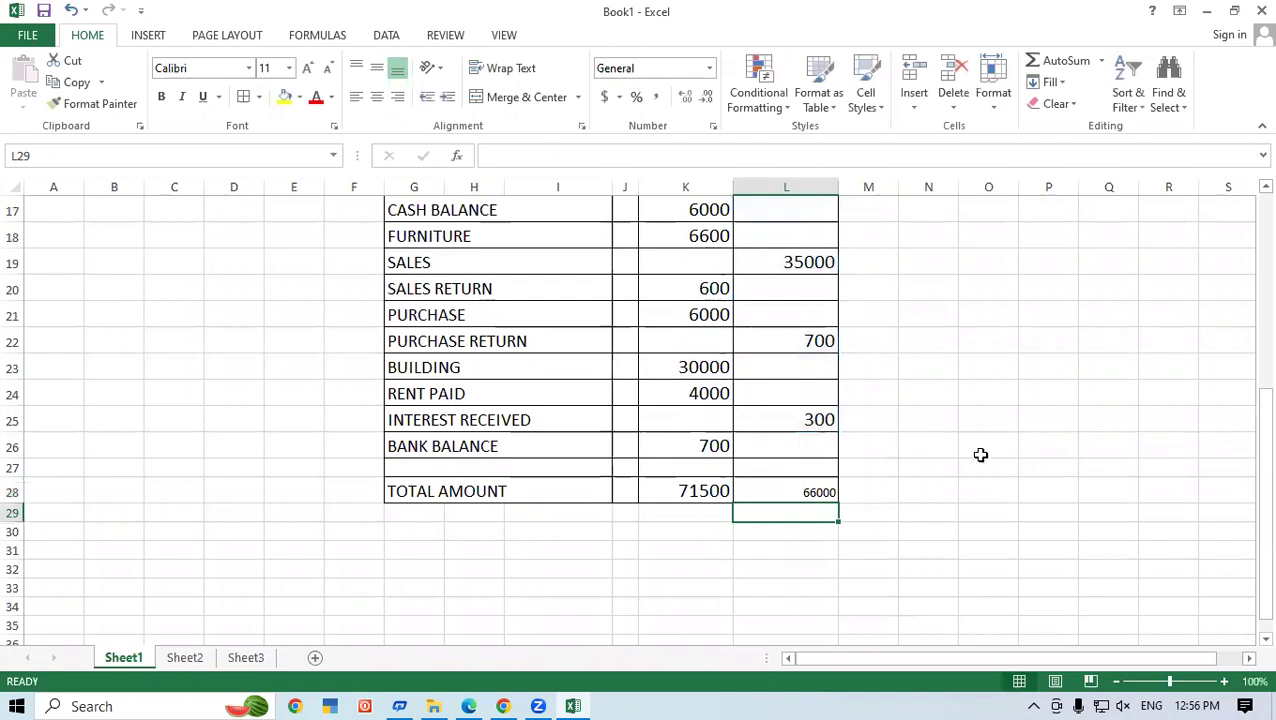
# - Copy the BANK BALANCE amount's format to the credit total in L28 with Format Painter
pyautogui.click(808, 488)
pyautogui.click(703, 440)
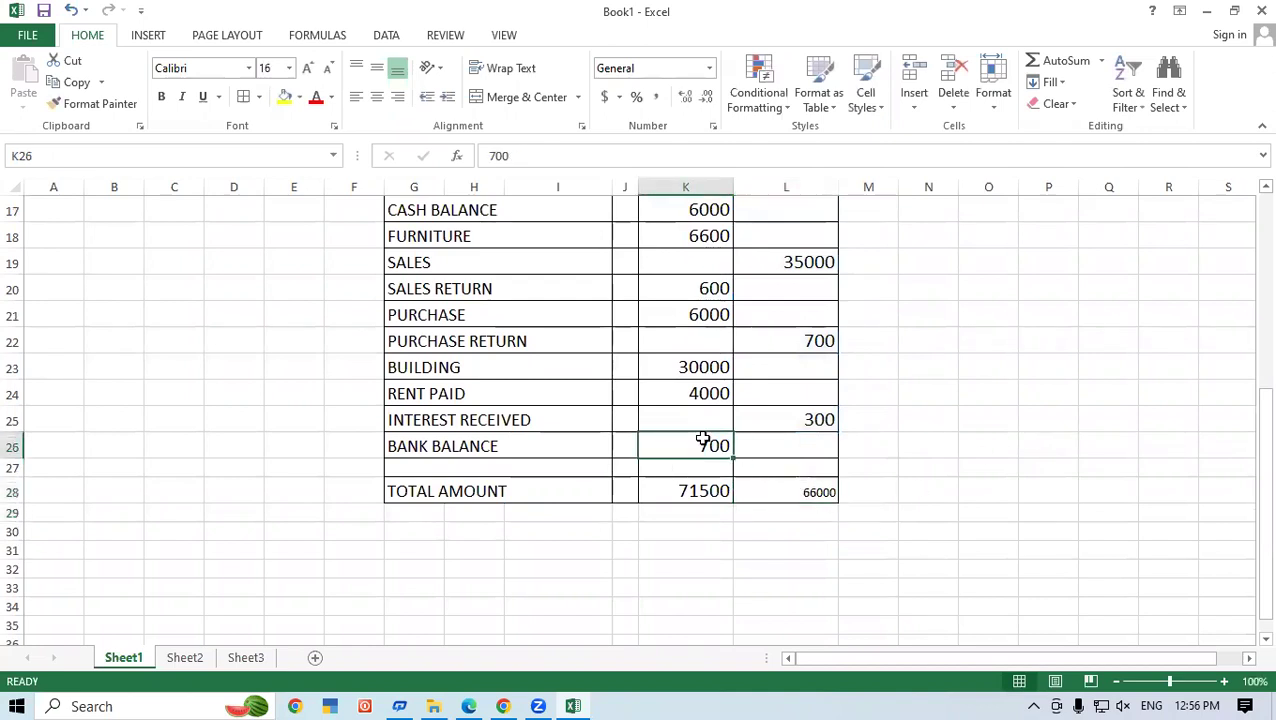
pyautogui.click(93, 103)
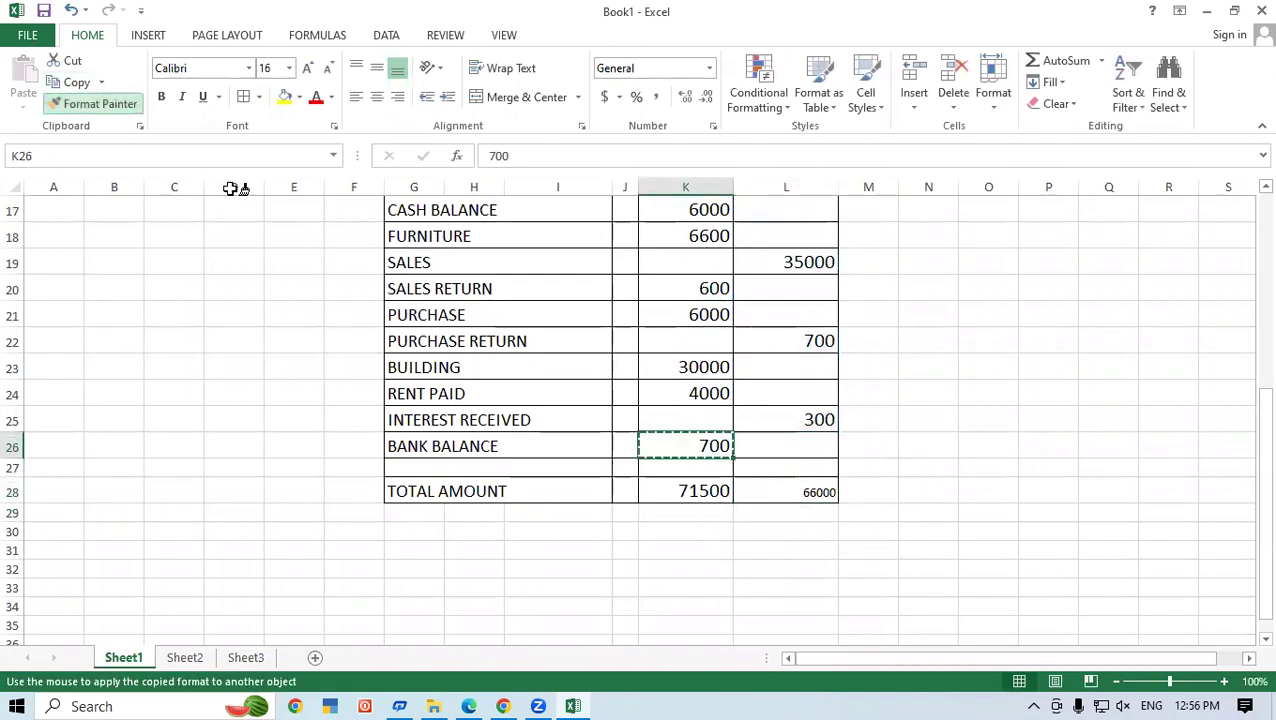
pyautogui.click(800, 492)
pyautogui.click(988, 492)
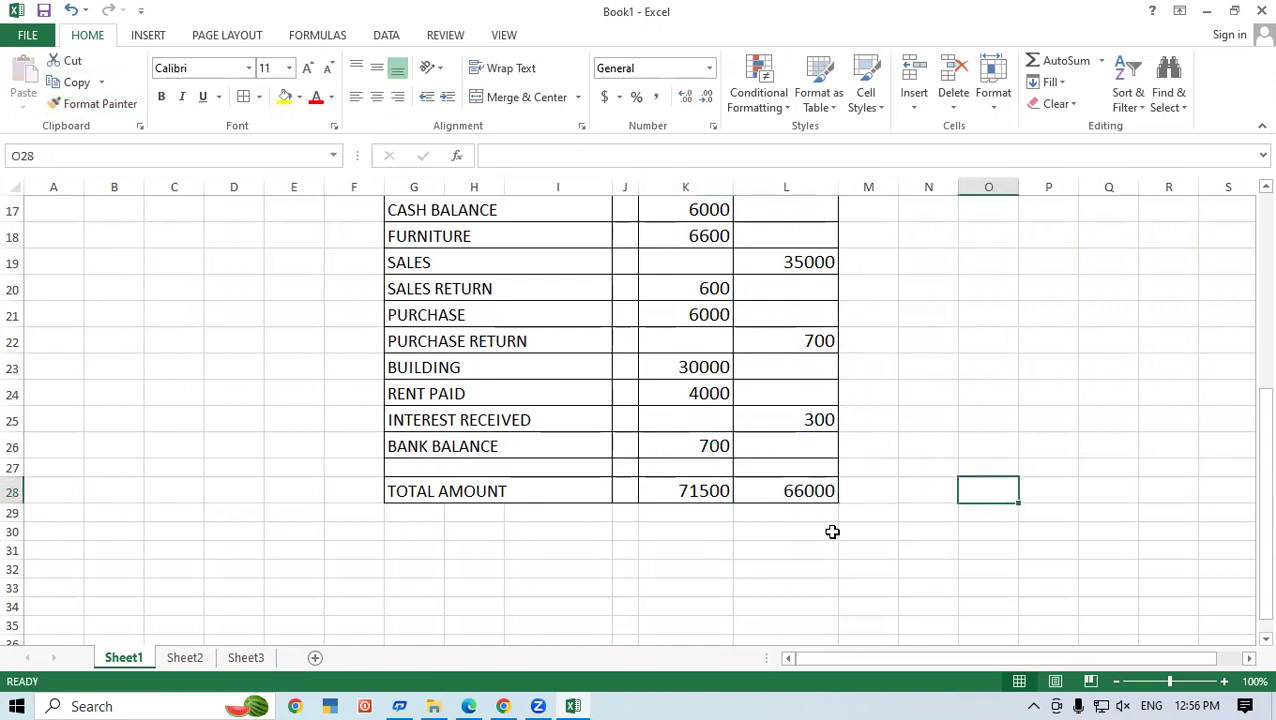
# - Switch to the PDF notes in Edge and examine the solved MC Enterprises Trial Balance for comparison with the worksheet totals
pyautogui.click(470, 700)
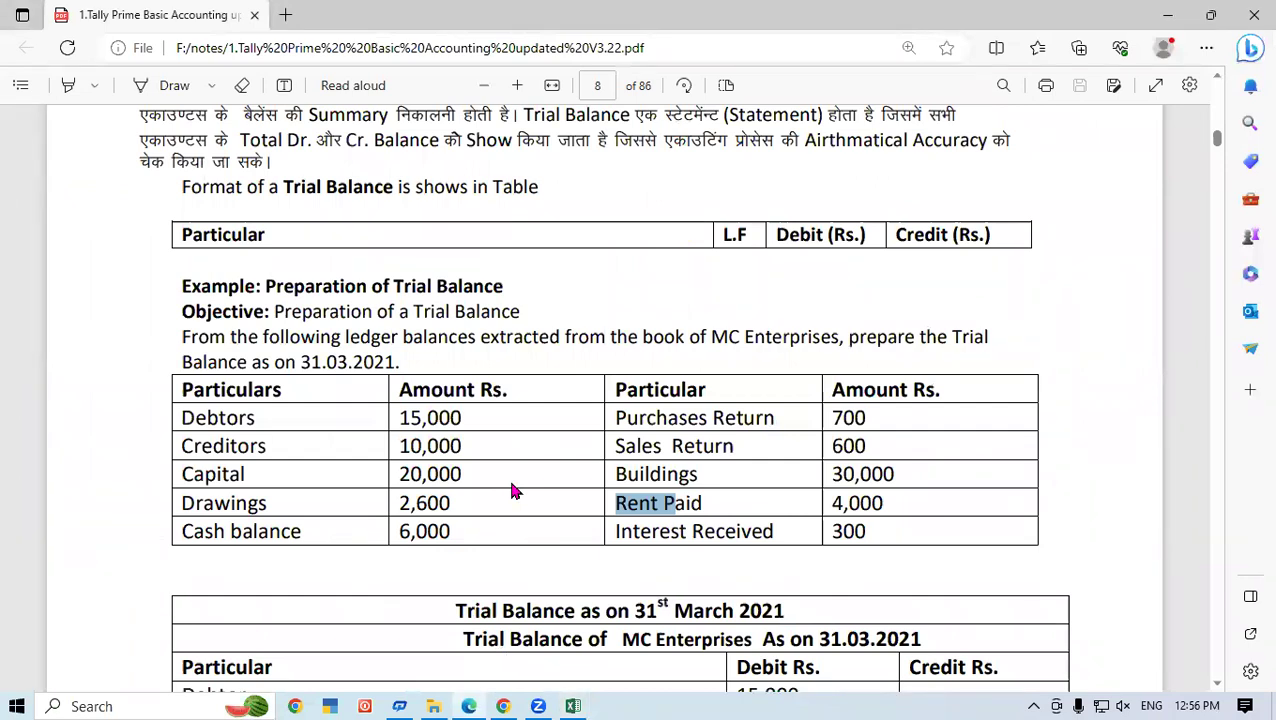
pyautogui.scroll(-5, 511, 490)
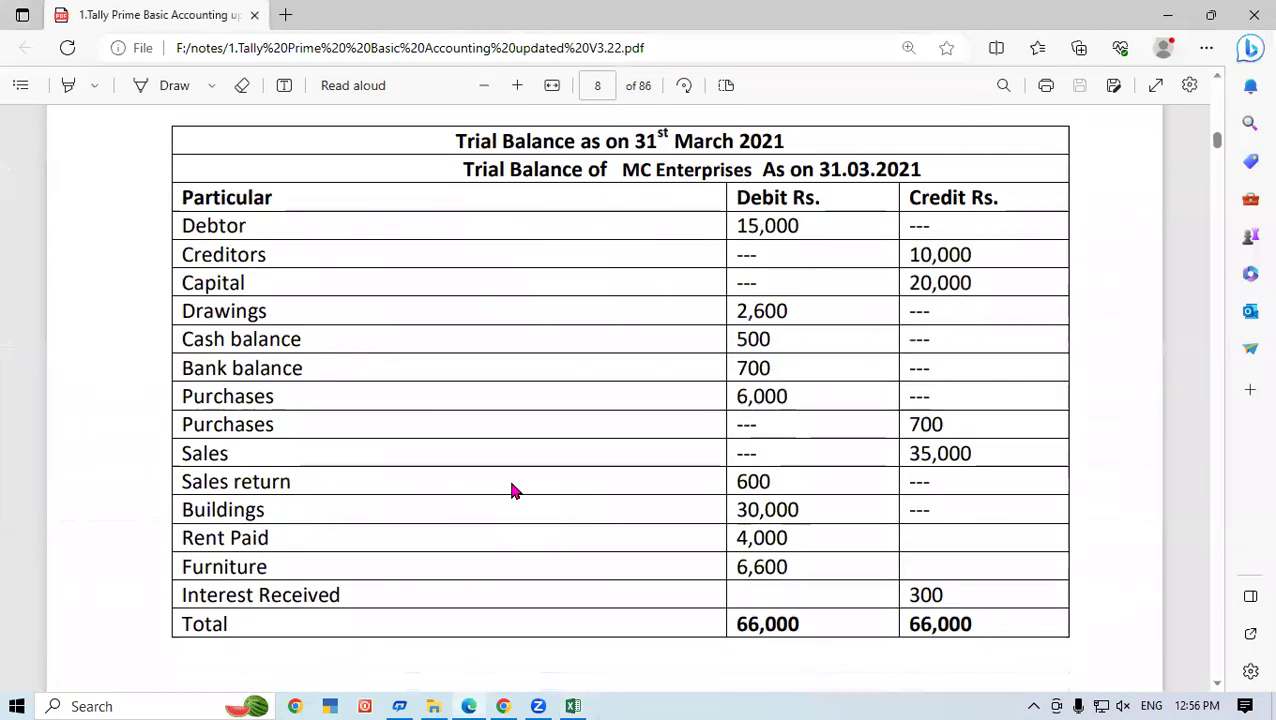
# - Switch to the Excel worksheet and check the DEBTORS, CREDITORS, CAPITAL and DRAWING amounts against the PDF notes
pyautogui.scroll(2, 511, 490)
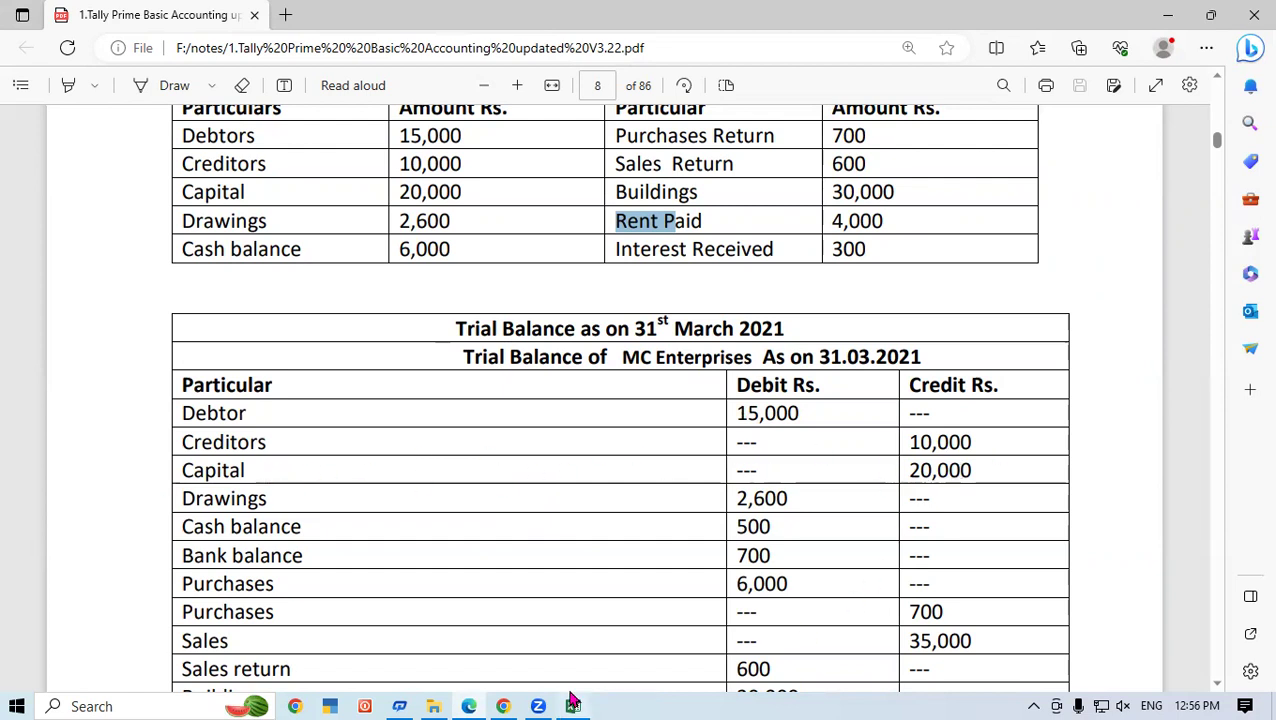
pyautogui.moveTo(573, 700)
pyautogui.click(605, 650)
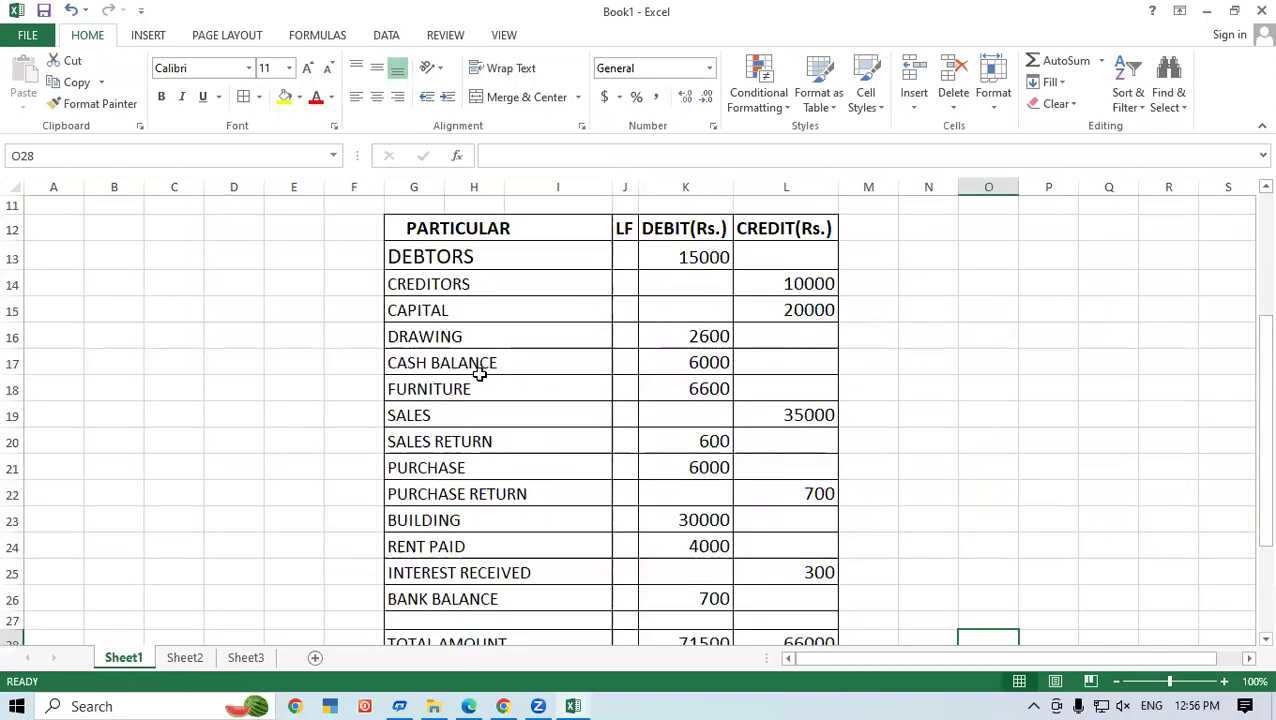
pyautogui.click(467, 285)
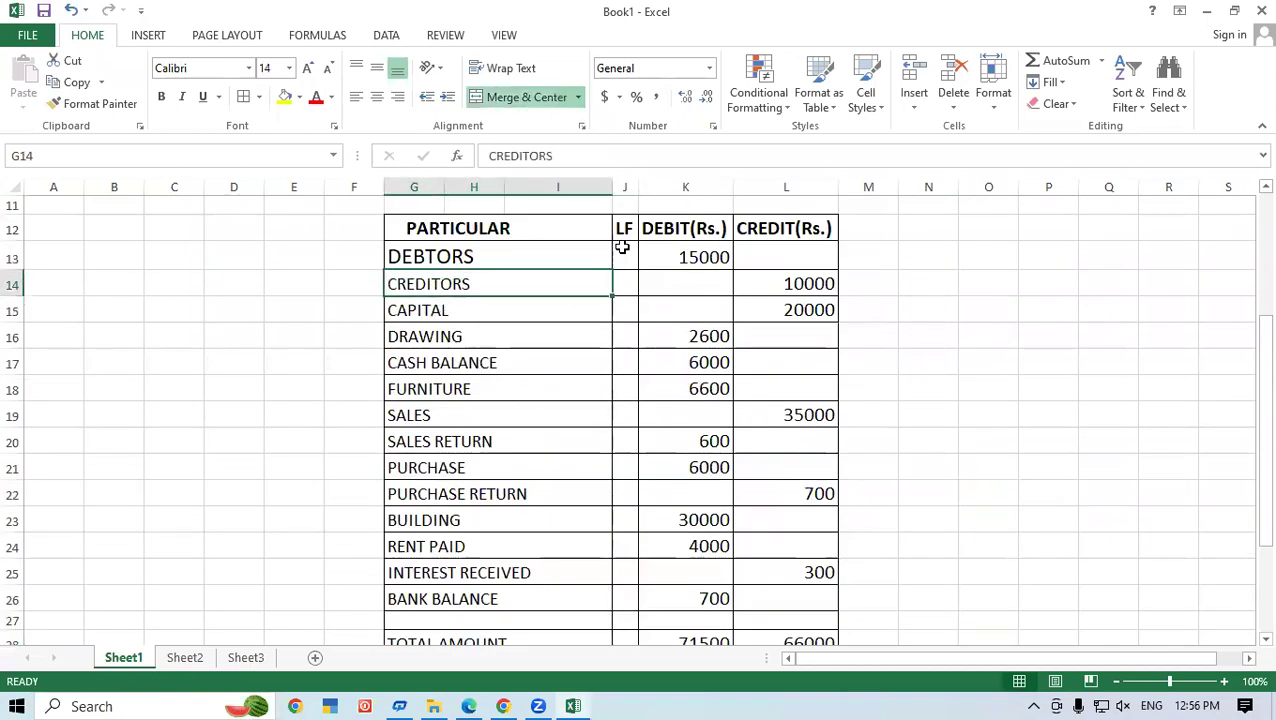
pyautogui.moveTo(464, 255); pyautogui.dragTo(470, 282)
pyautogui.click(728, 257)
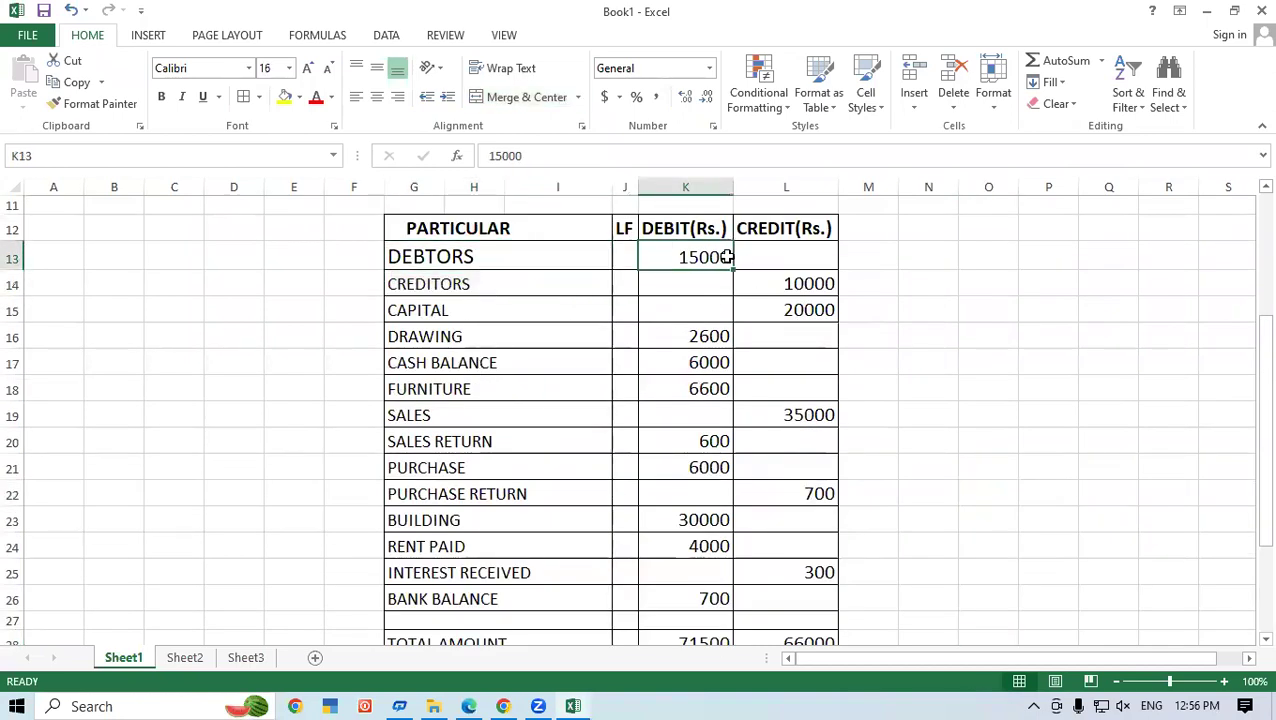
pyautogui.click(517, 279)
pyautogui.click(831, 285)
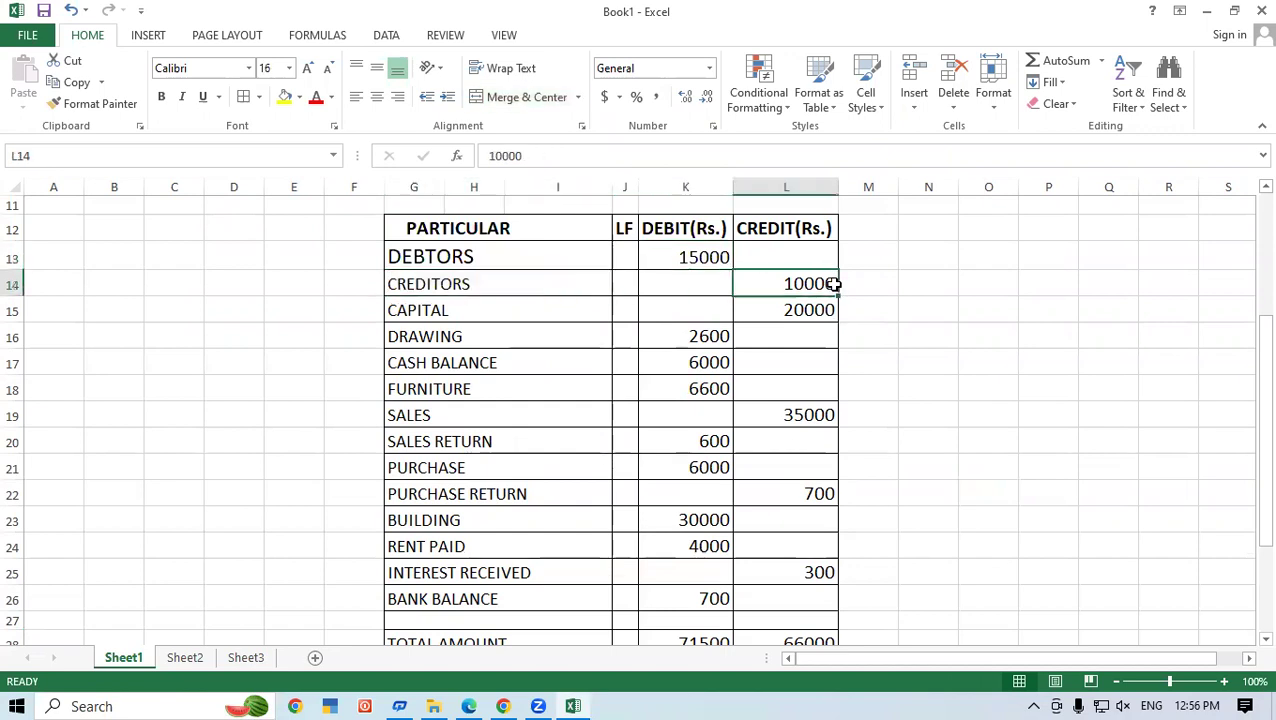
pyautogui.click(485, 312)
pyautogui.click(782, 312)
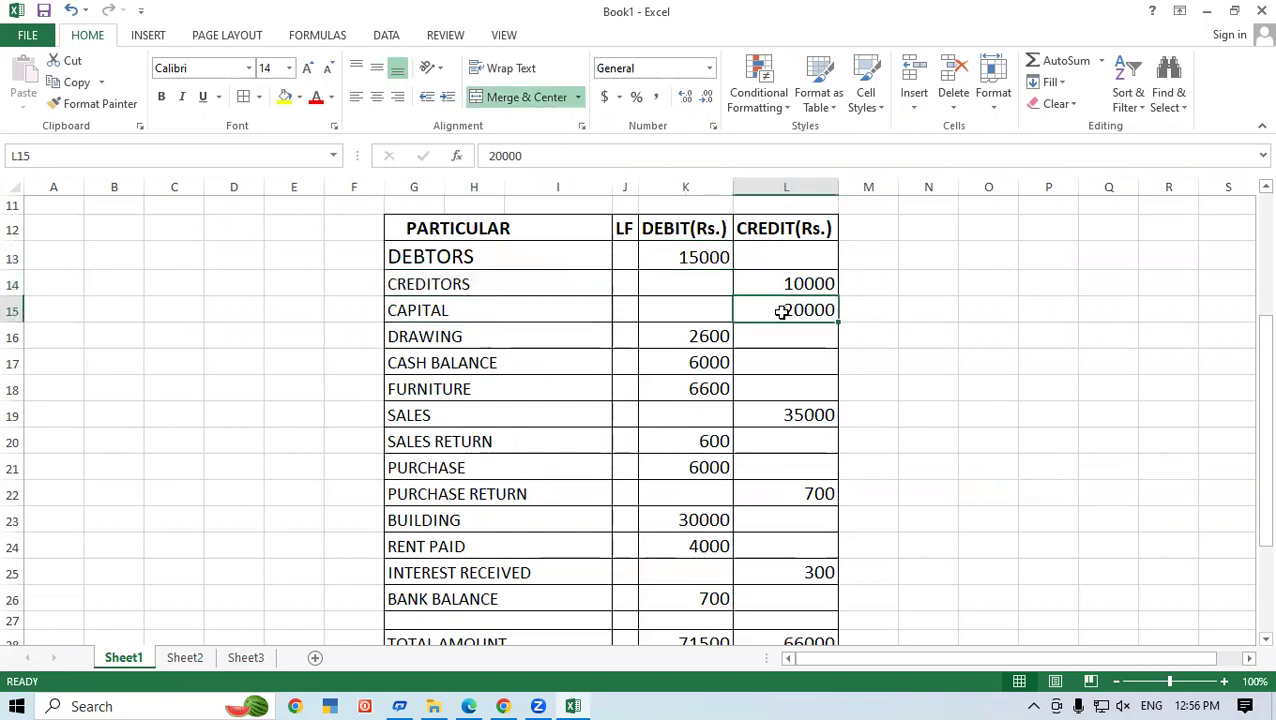
pyautogui.click(476, 339)
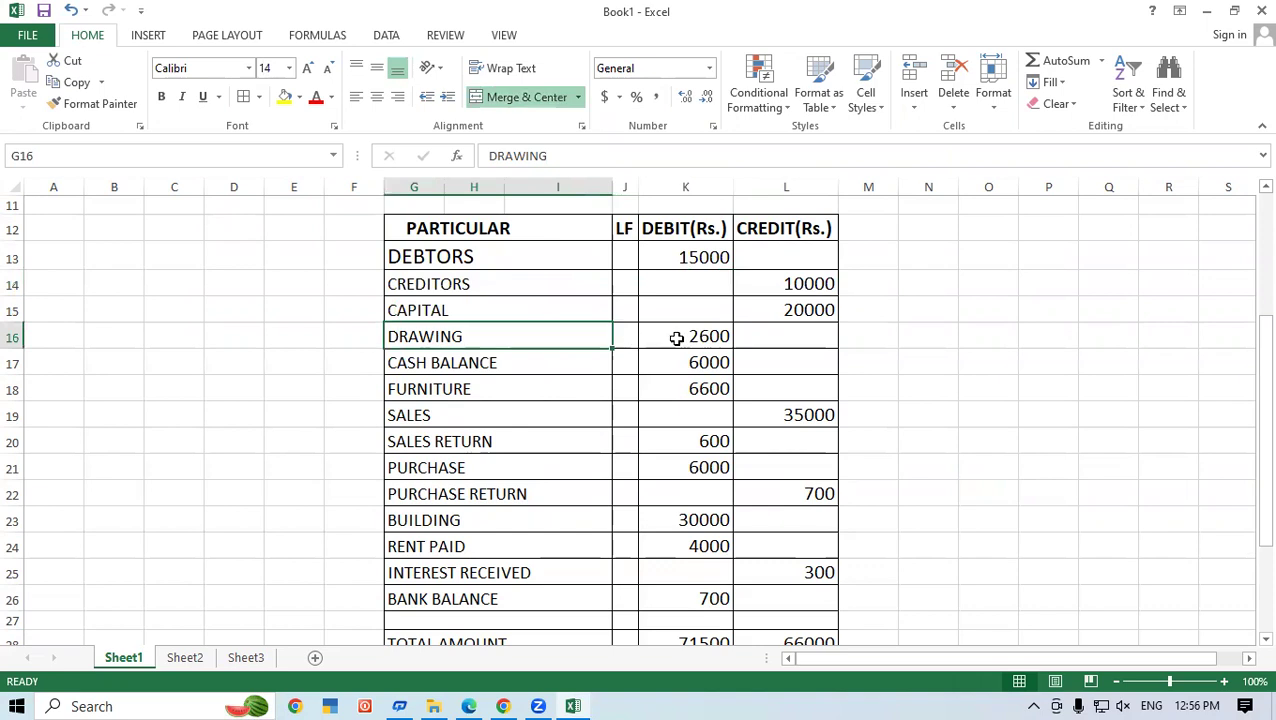
pyautogui.click(684, 336)
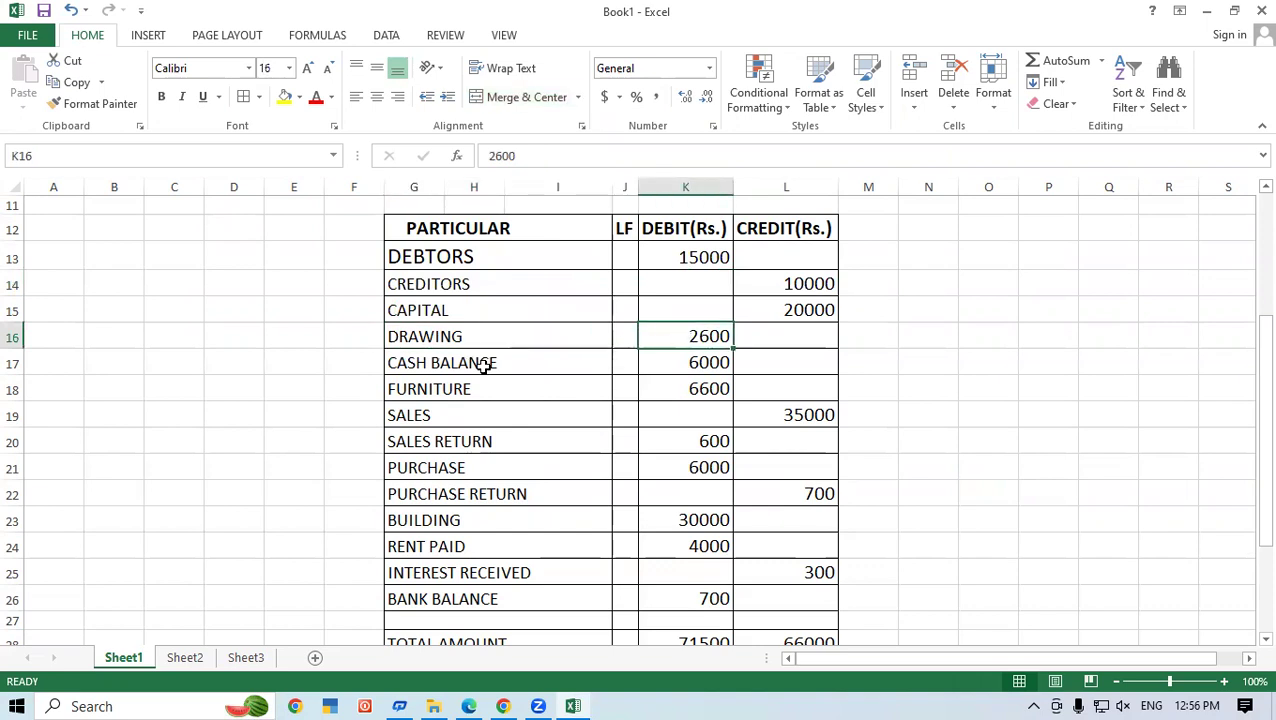
# - Set the CASH BALANCE debit amount in K17 to 500 and check the debit total in K28
pyautogui.click(485, 366)
pyautogui.click(705, 360)
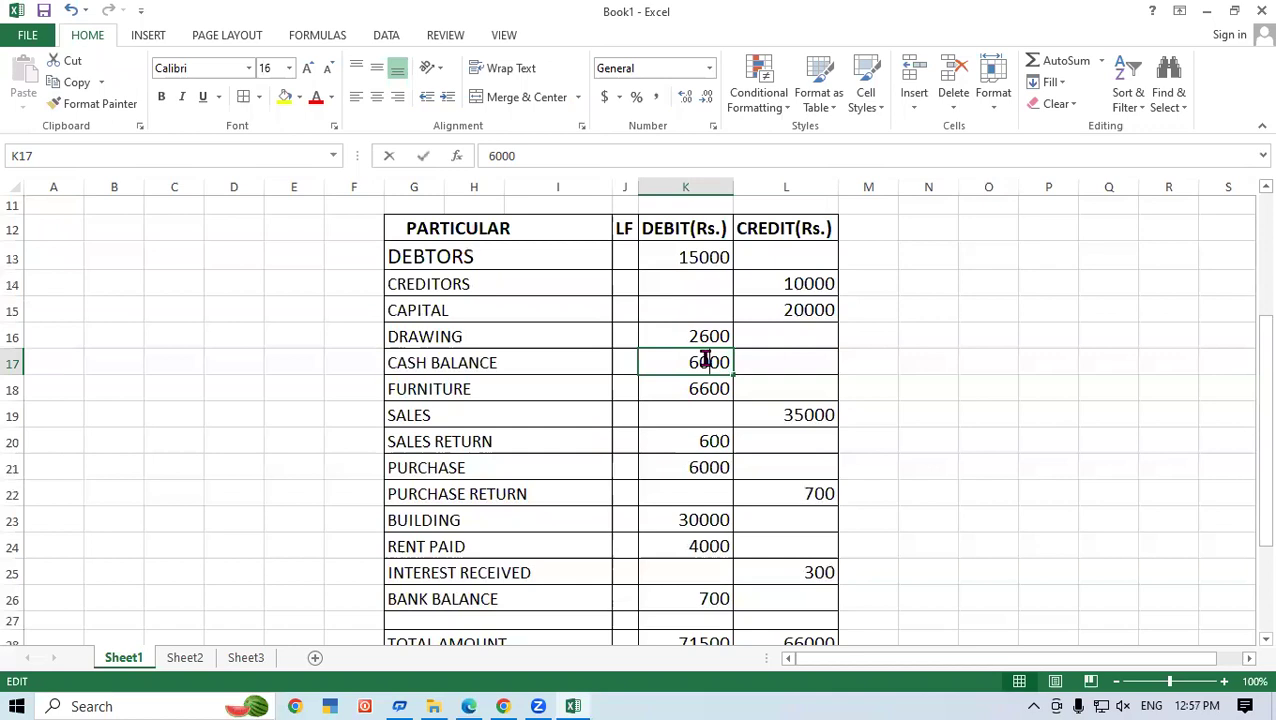
pyautogui.doubleClick(705, 360)
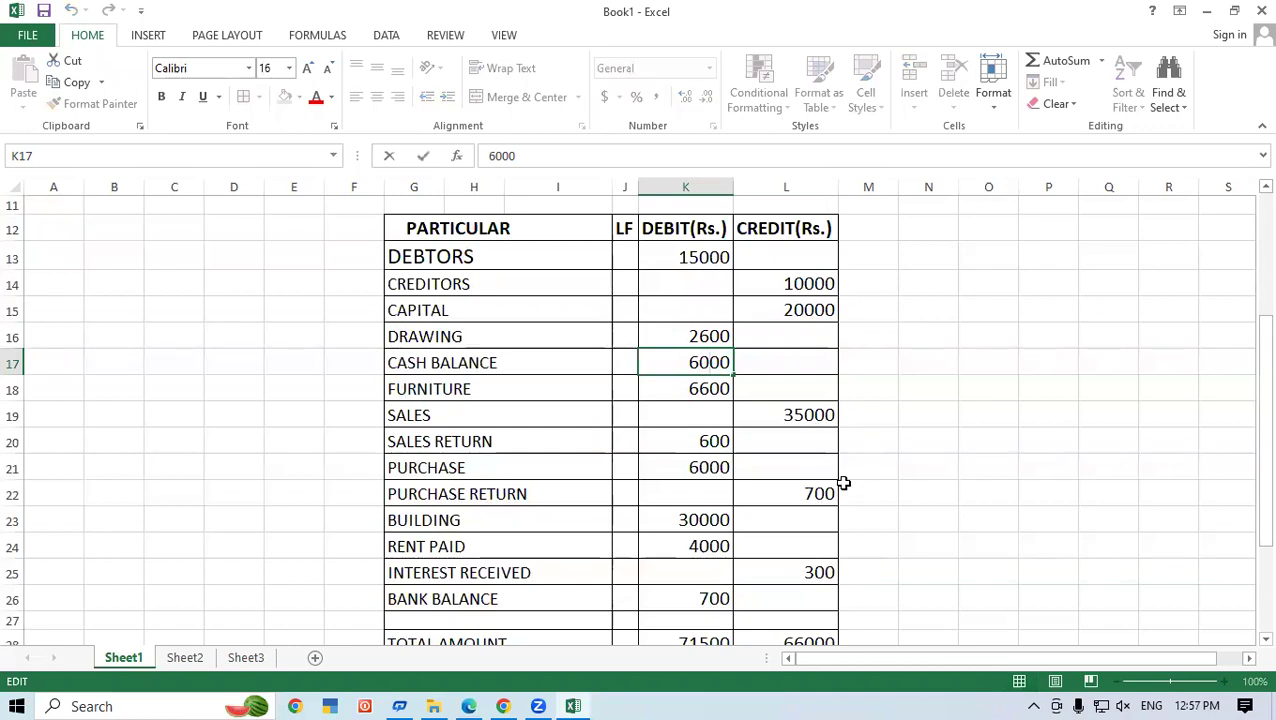
pyautogui.press('BackSpace')
pyautogui.press('BackSpace')
pyautogui.click(917, 494)
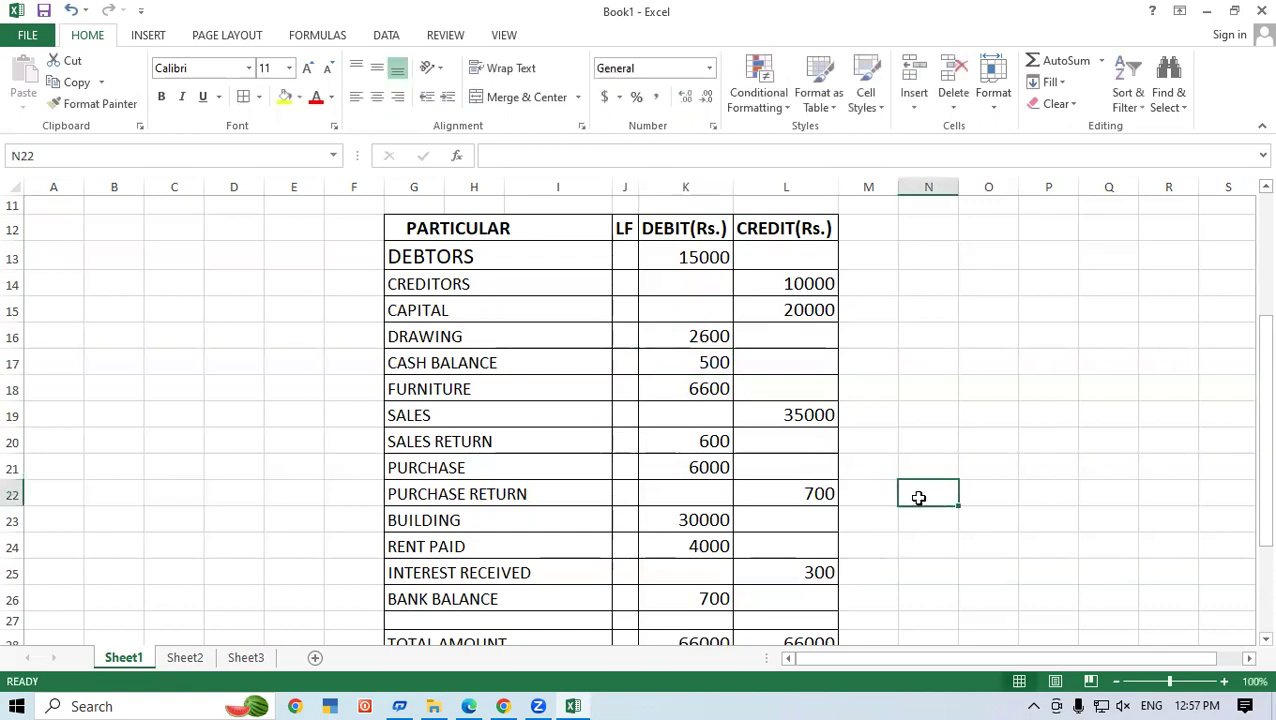
pyautogui.scroll(-2, 918, 497)
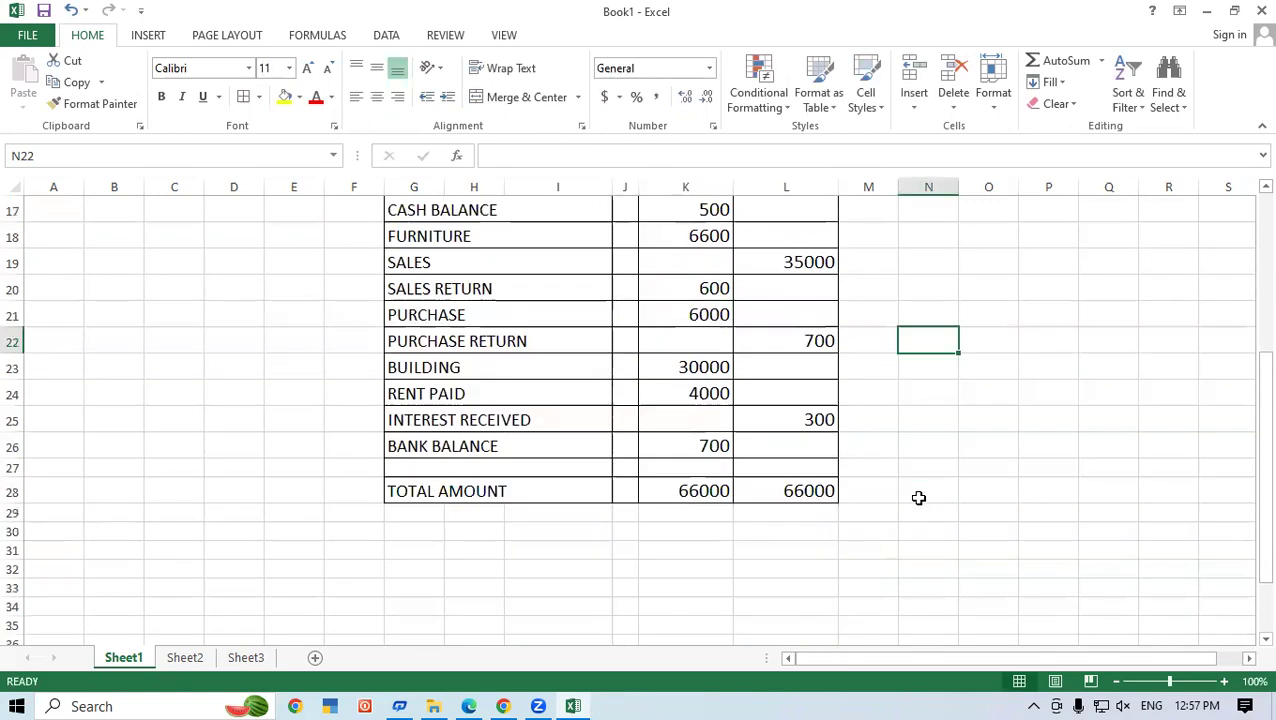
pyautogui.click(677, 492)
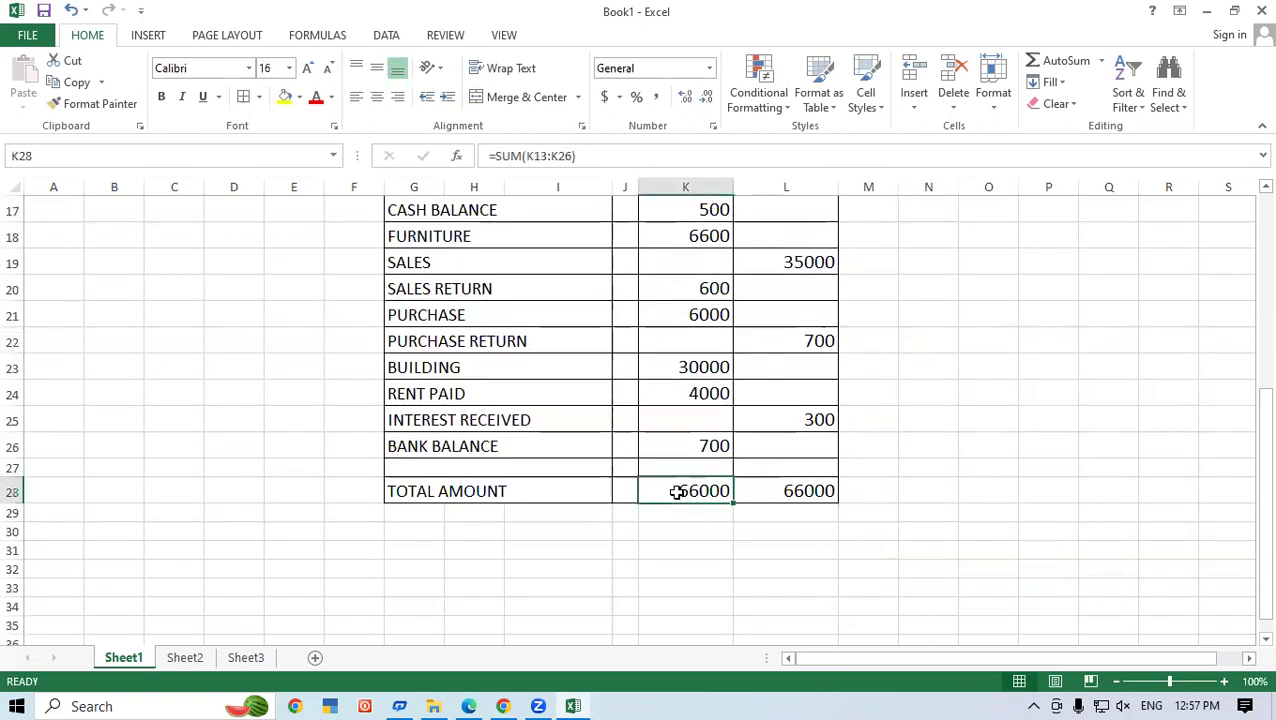
pyautogui.scroll(-3, 700, 520)
pyautogui.scroll(2, 715, 533)
# - Switch to the PDF notes in Edge and compare the cash balance in the solved Trial Balance with the given ledger balances
pyautogui.click(468, 706)
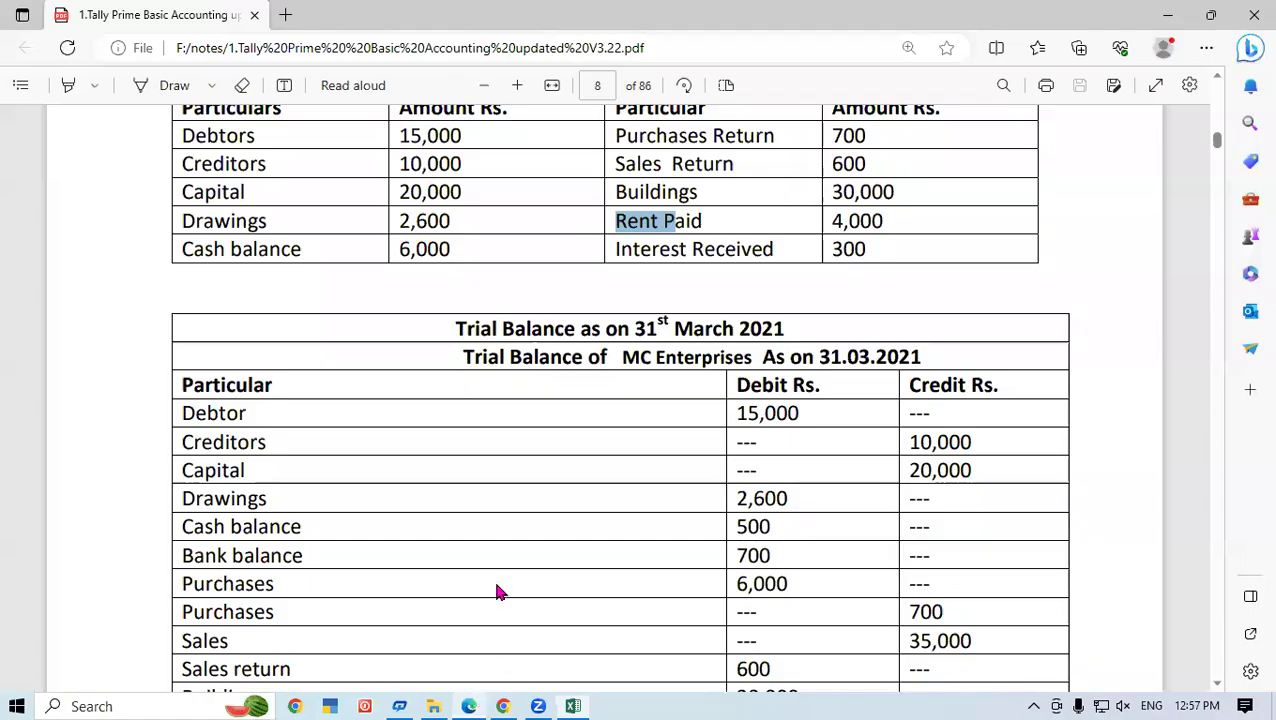
pyautogui.scroll(-2, 490, 560)
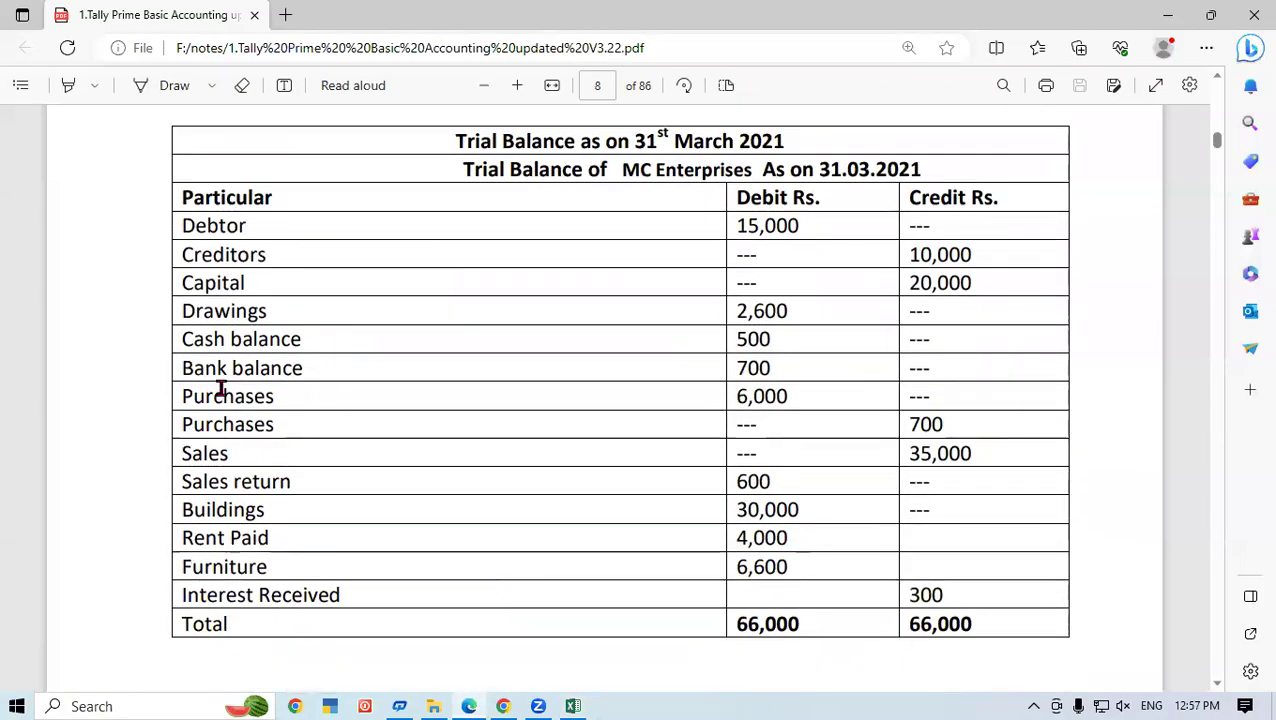
pyautogui.moveTo(210, 348); pyautogui.dragTo(789, 337)
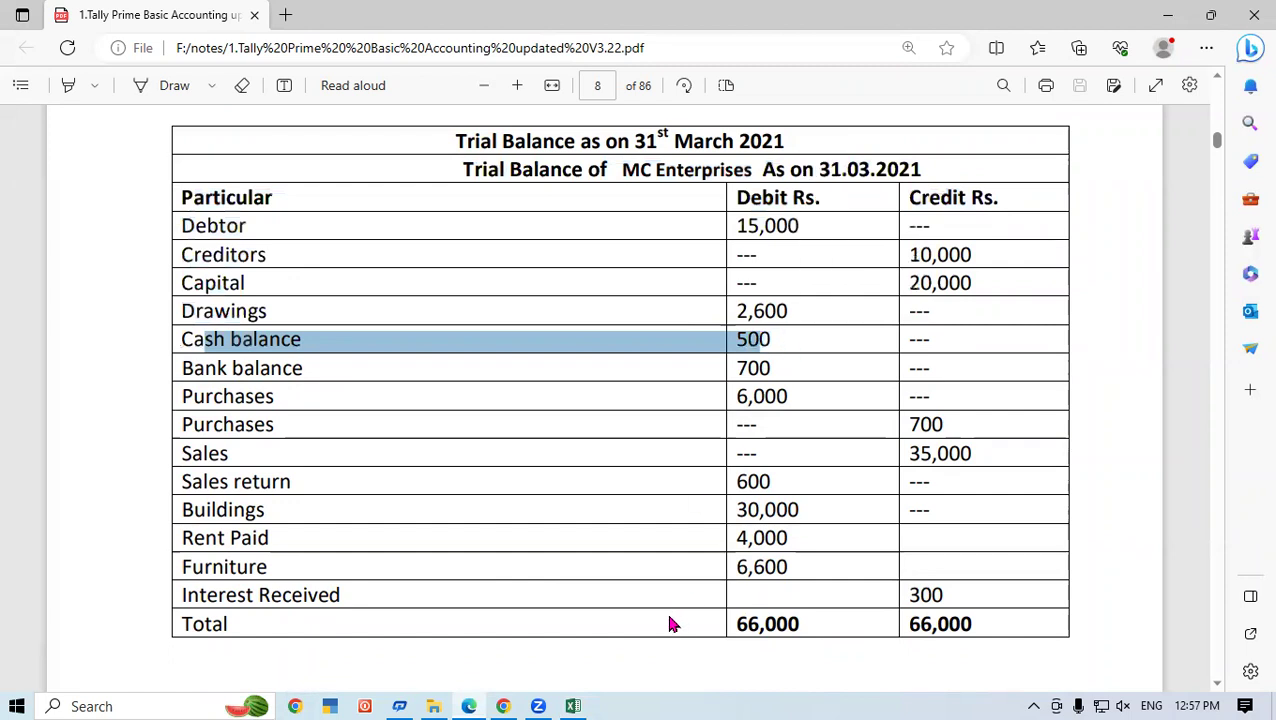
pyautogui.scroll(3, 561, 570)
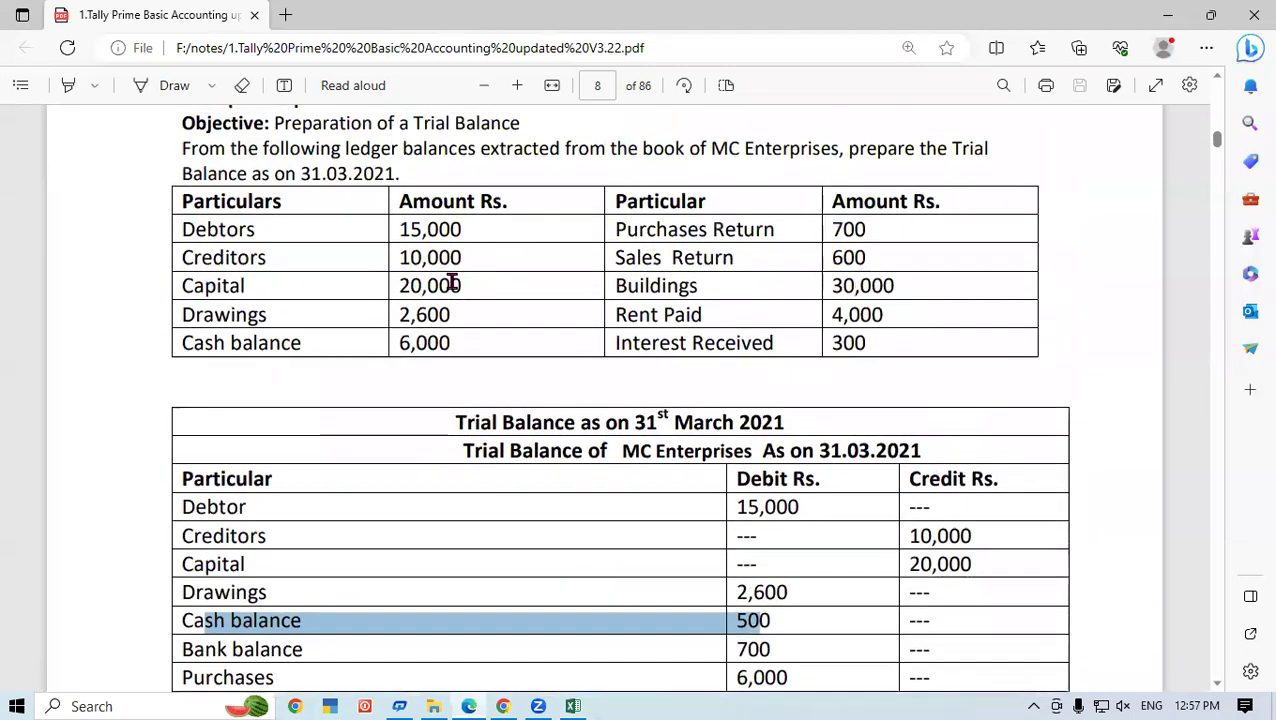
pyautogui.moveTo(215, 337); pyautogui.dragTo(345, 347)
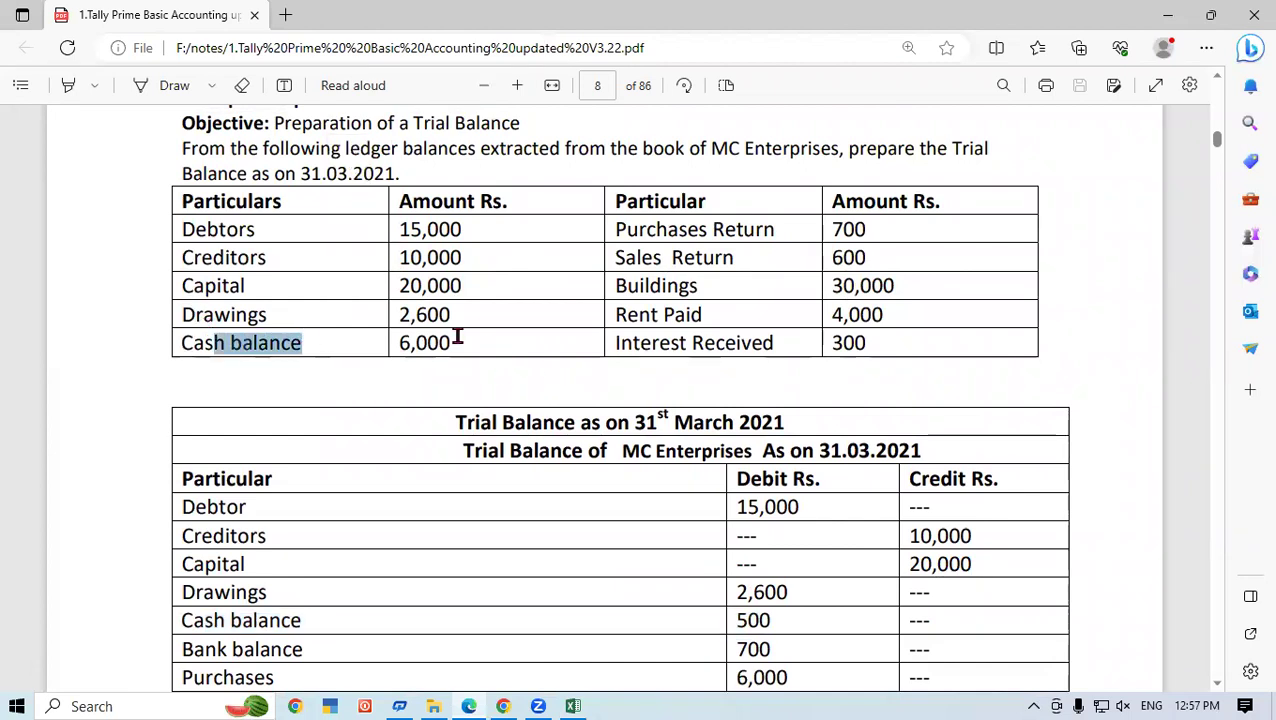
pyautogui.scroll(-3, 556, 527)
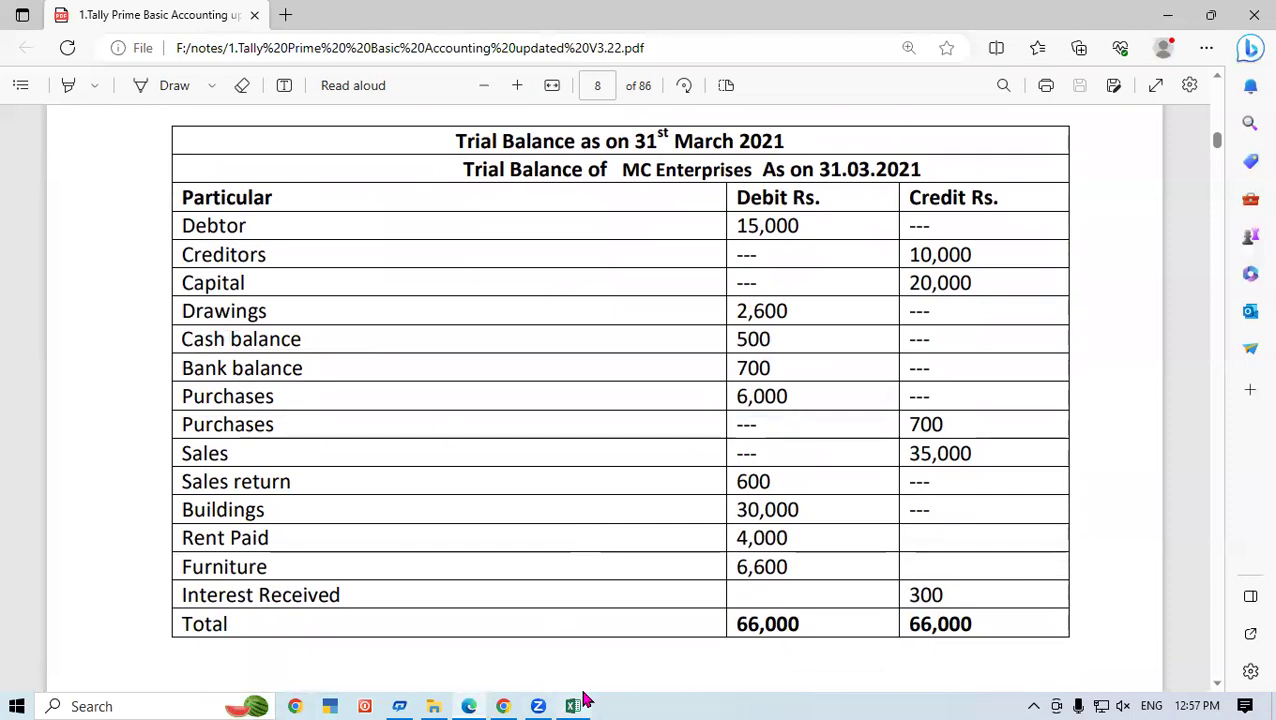
# - Return to the Excel worksheet and compare the debit total in K28 with the credit total in L28
pyautogui.click(574, 704)
pyautogui.click(719, 494)
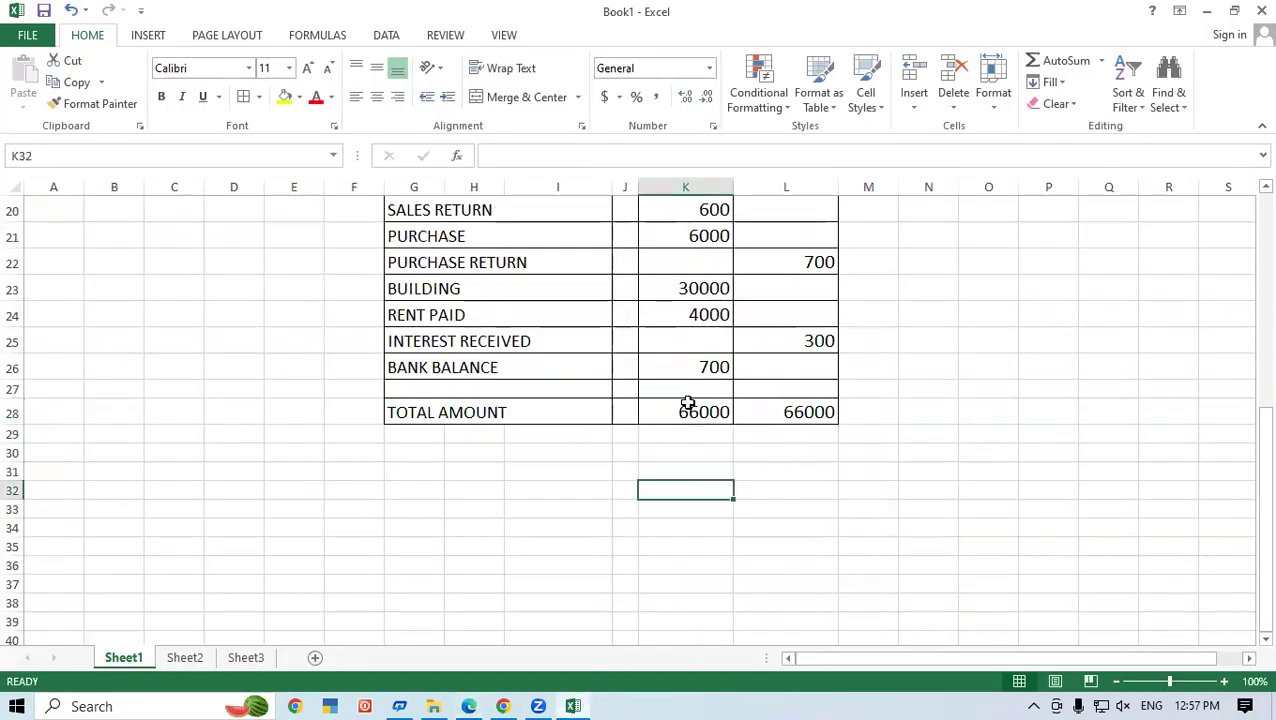
pyautogui.click(688, 405)
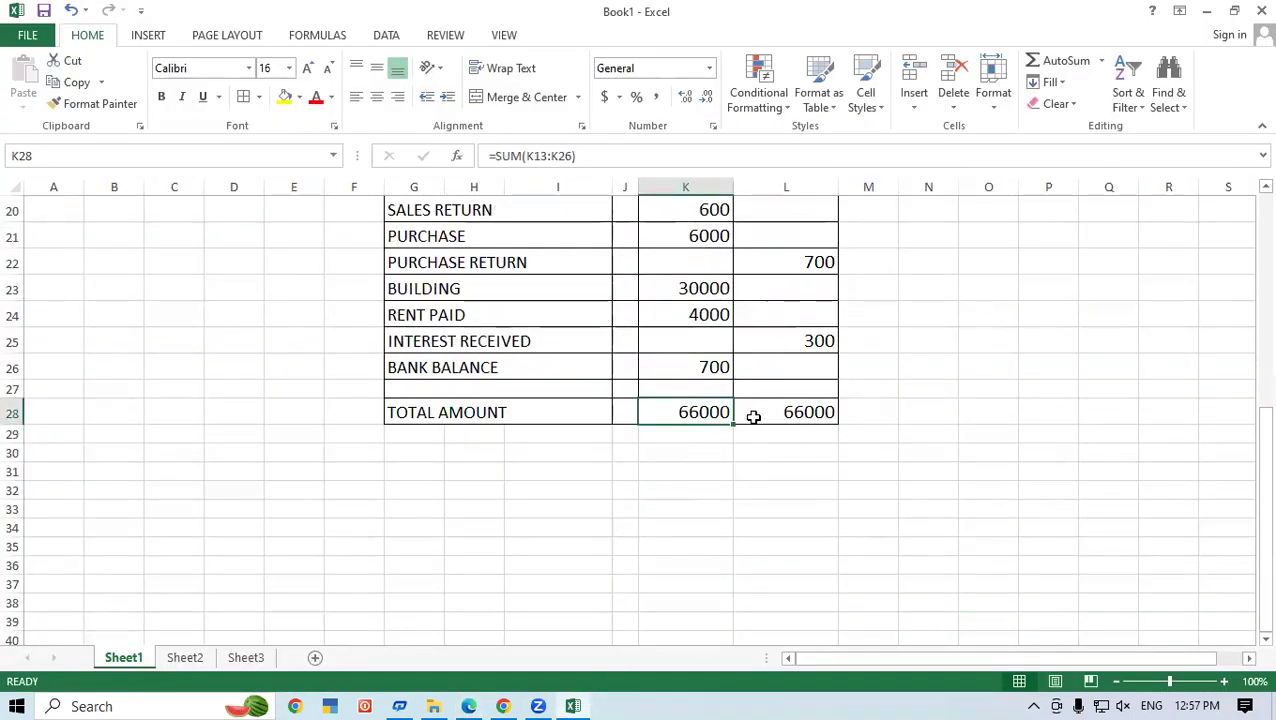
pyautogui.click(791, 416)
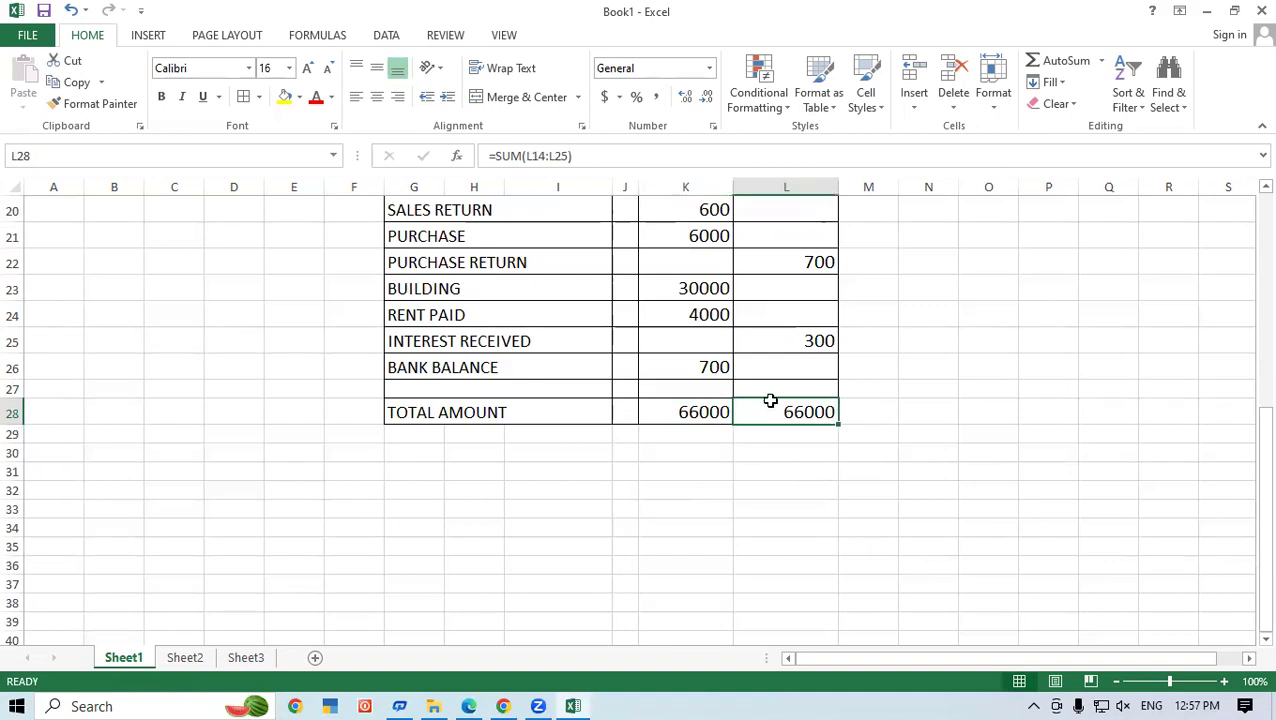
pyautogui.scroll(4, 900, 504)
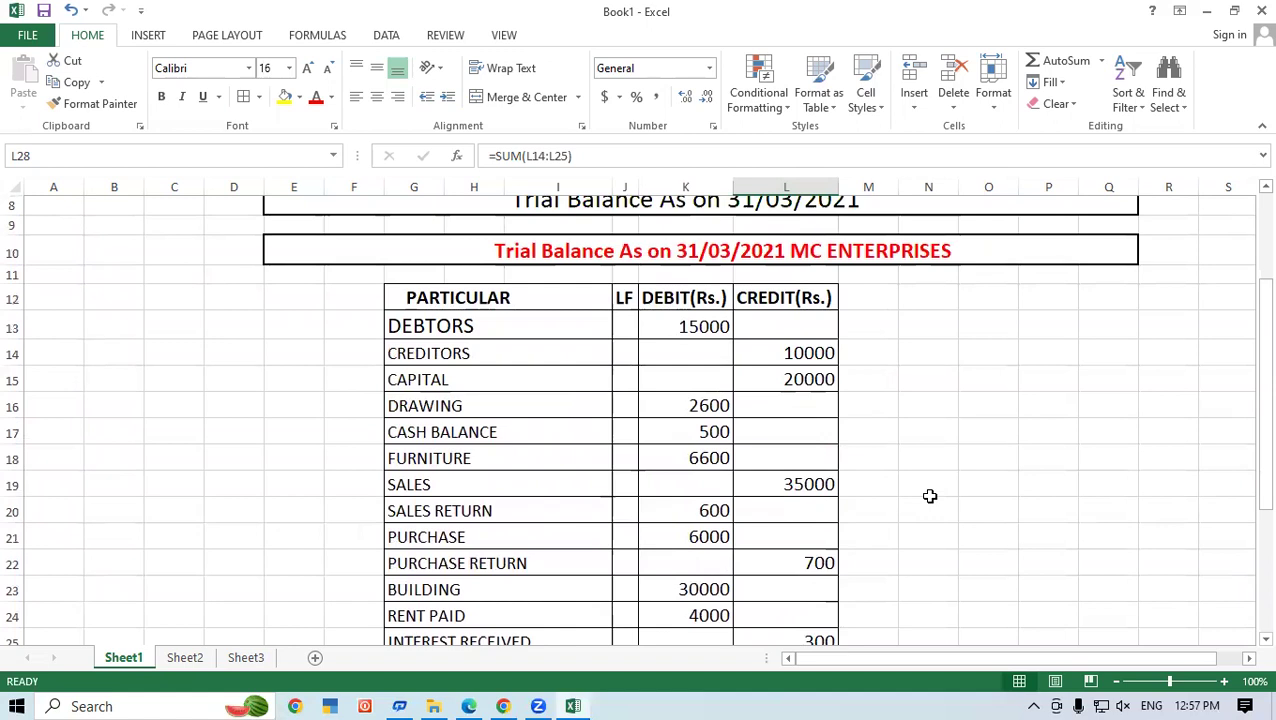
pyautogui.click(930, 502)
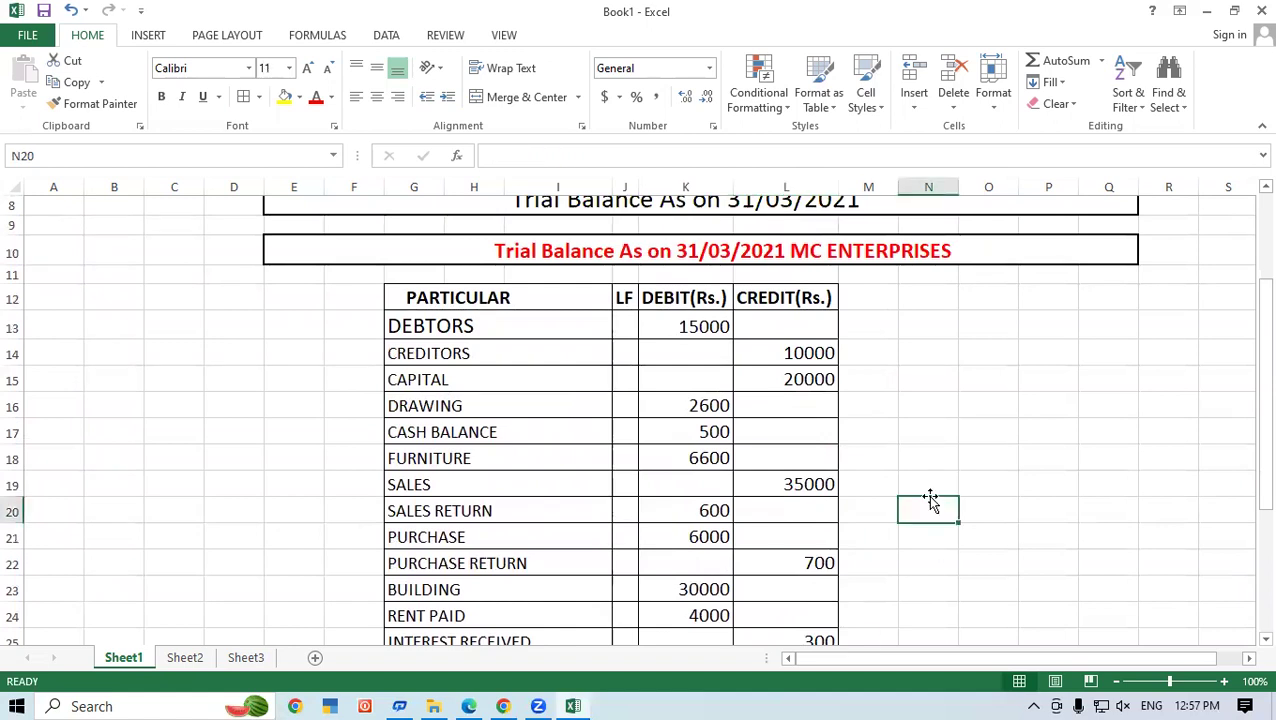
pyautogui.scroll(-3, 929, 501)
pyautogui.click(676, 491)
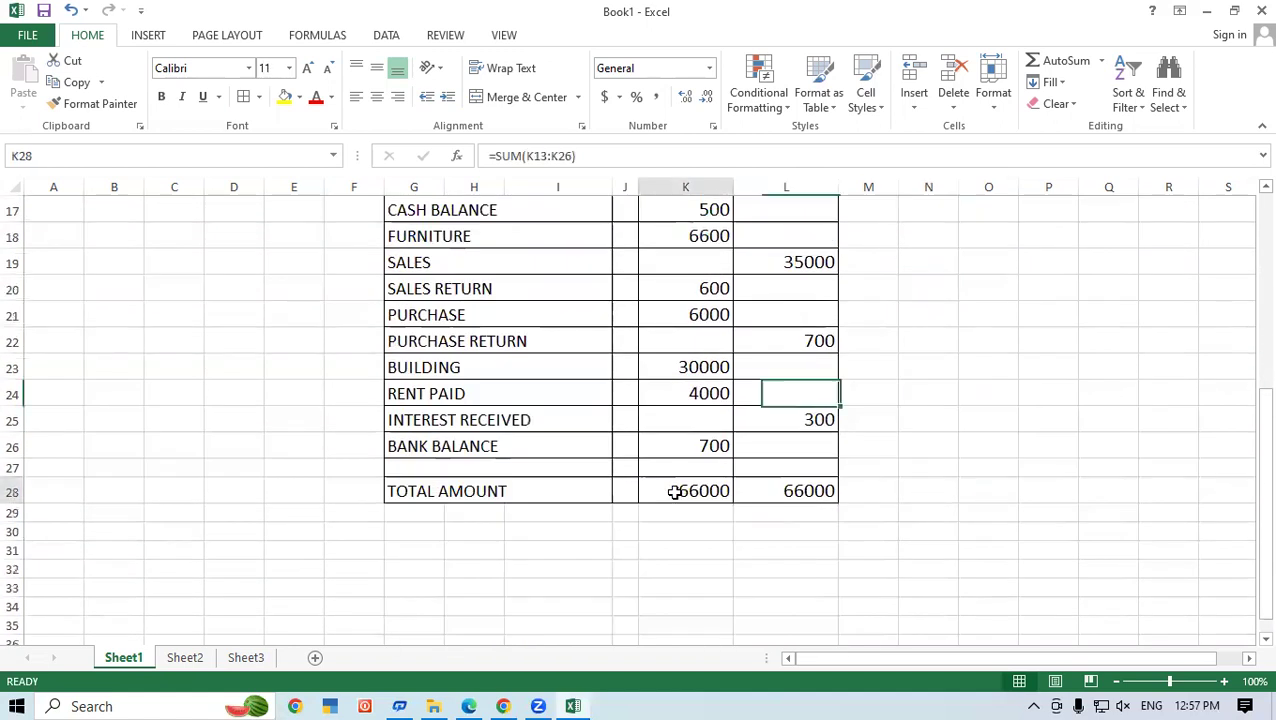
pyautogui.click(790, 490)
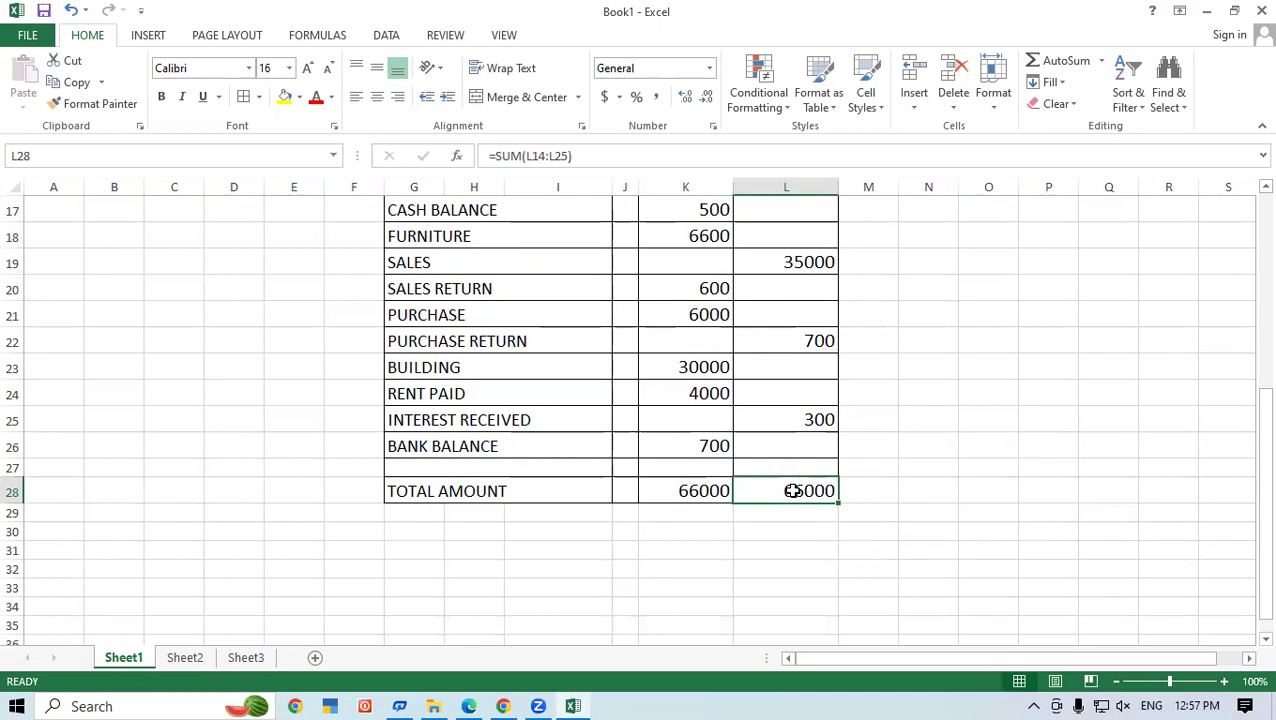
# - Switch to the PDF notes in Edge and re-examine the Cash balance amount in the question's ledger table
pyautogui.click(470, 704)
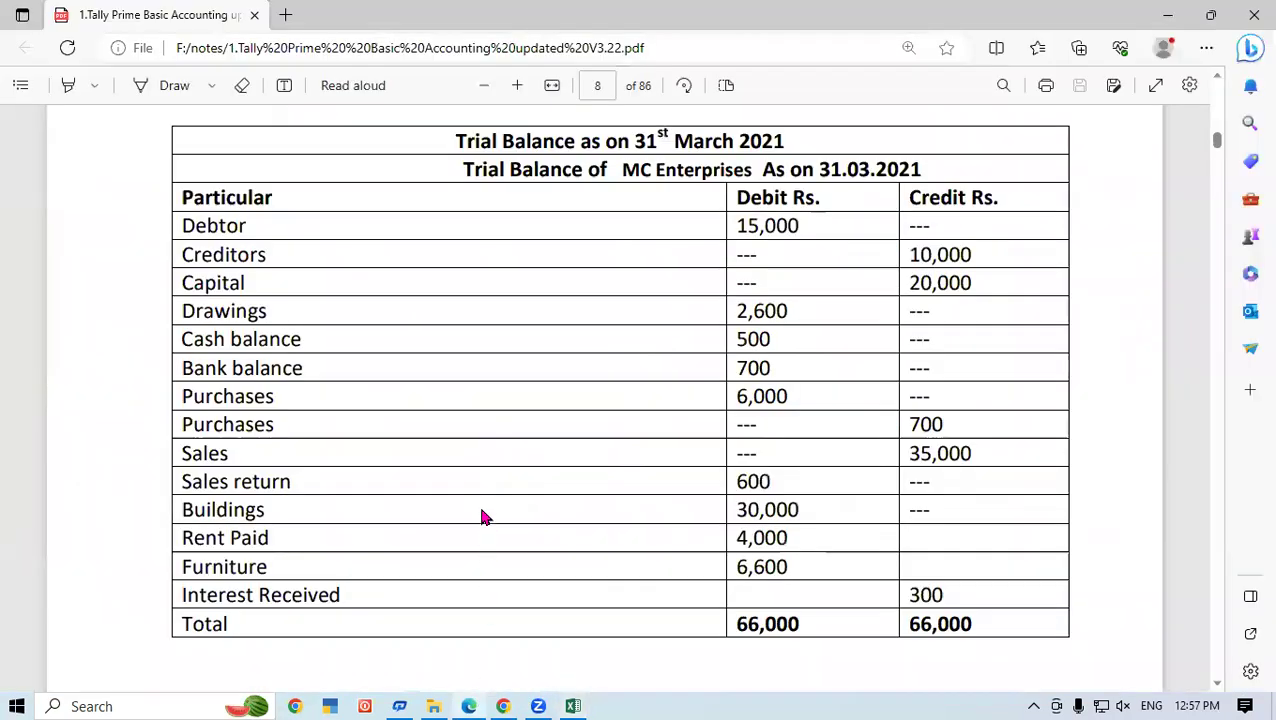
pyautogui.scroll(3, 482, 516)
pyautogui.click(393, 344)
pyautogui.moveTo(393, 344); pyautogui.dragTo(440, 349)
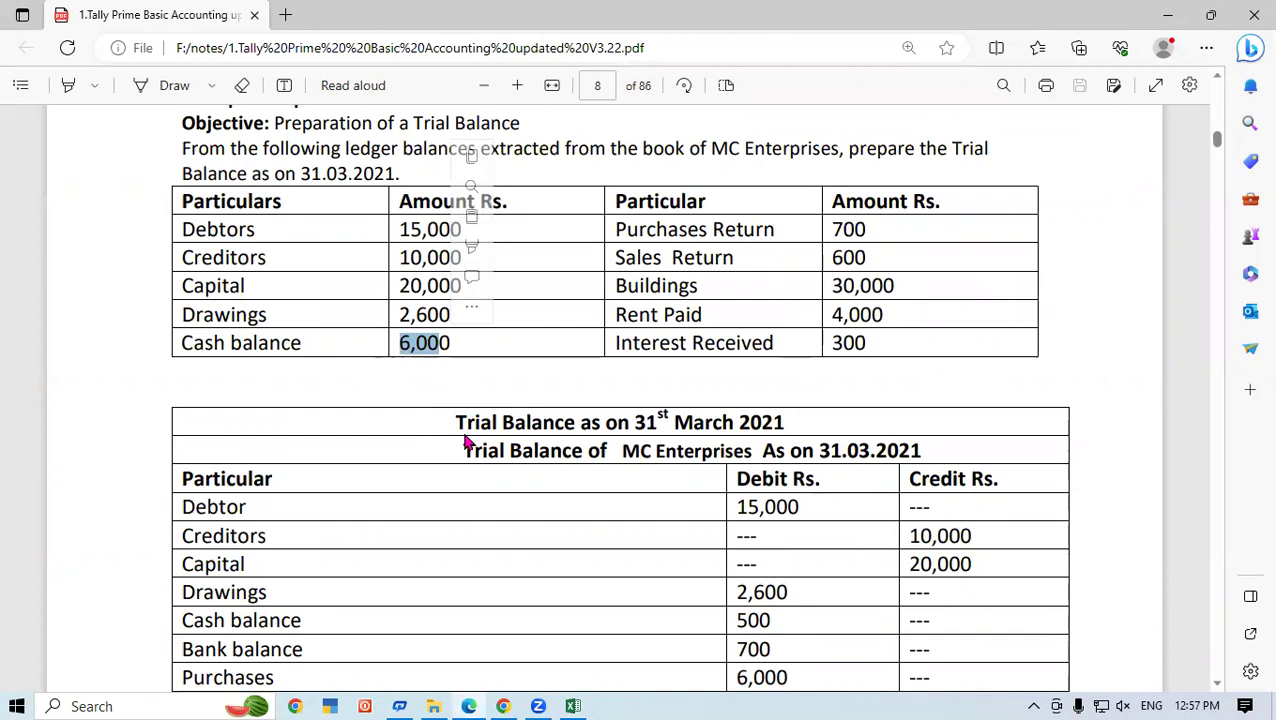
pyautogui.scroll(-2, 463, 435)
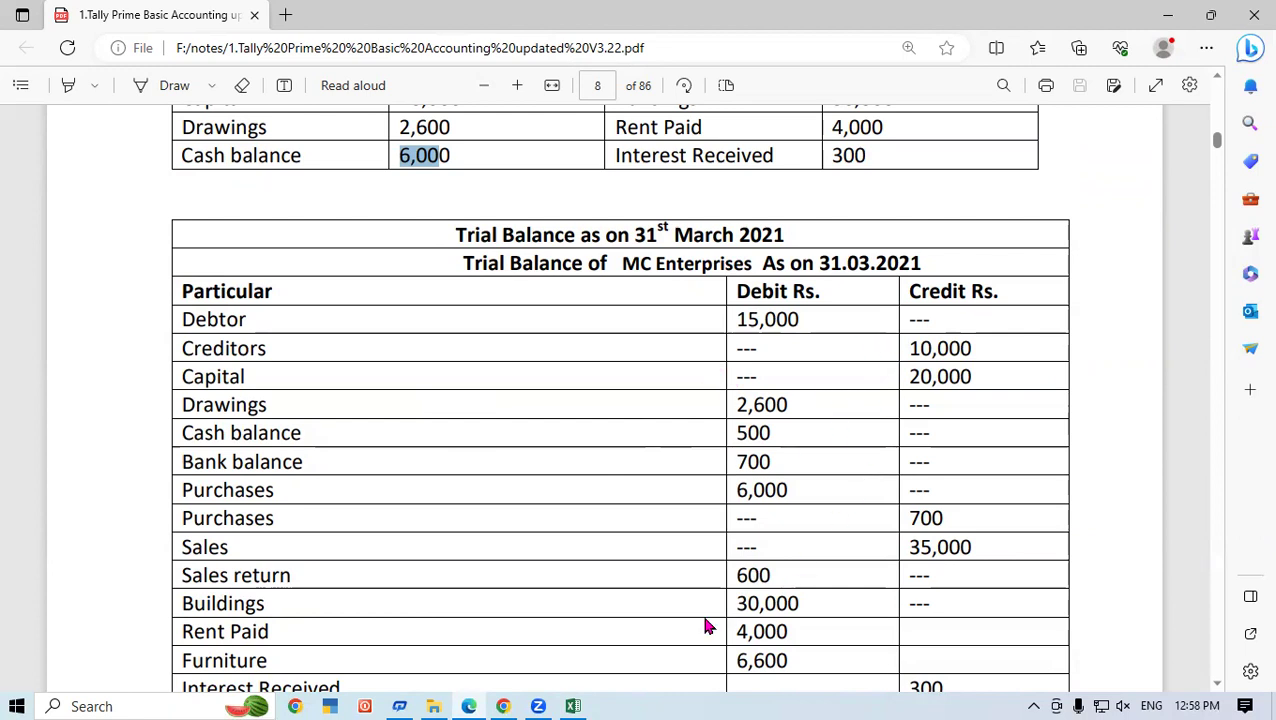
# - Switch back to the Excel worksheet and review the completed Debit and Credit columns
pyautogui.moveTo(580, 692)
pyautogui.click(585, 597)
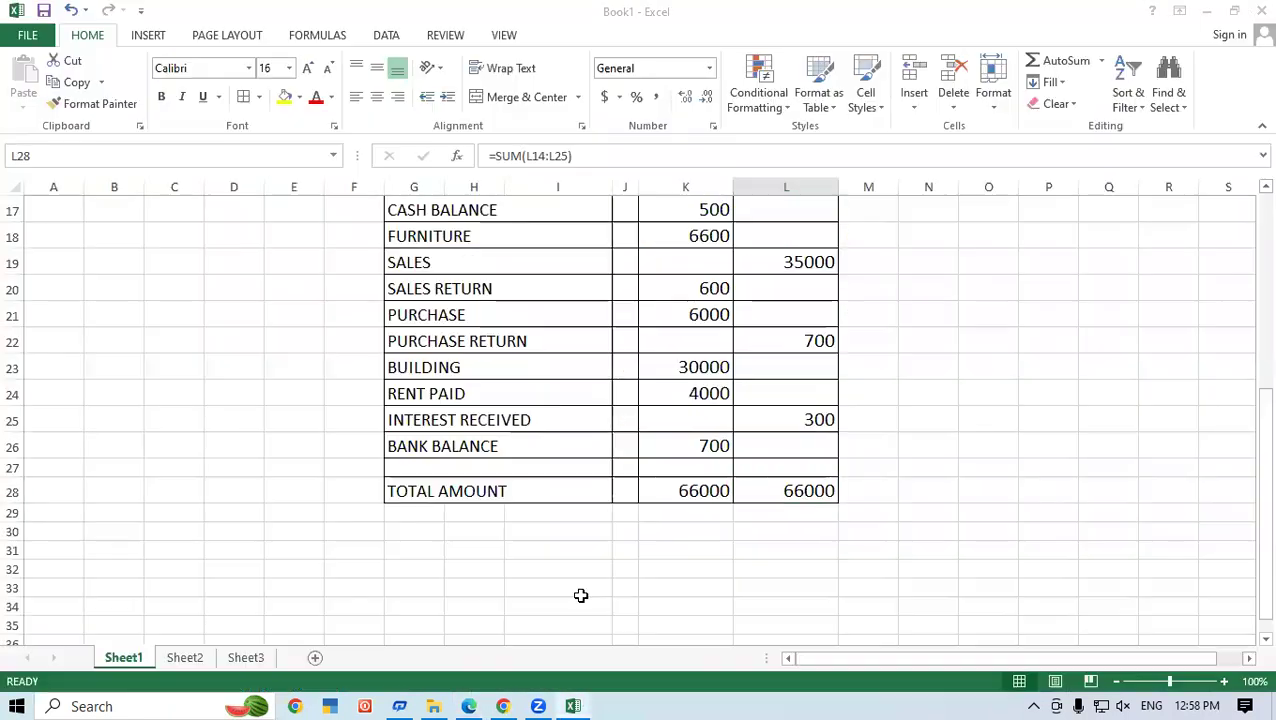
pyautogui.scroll(2, 592, 589)
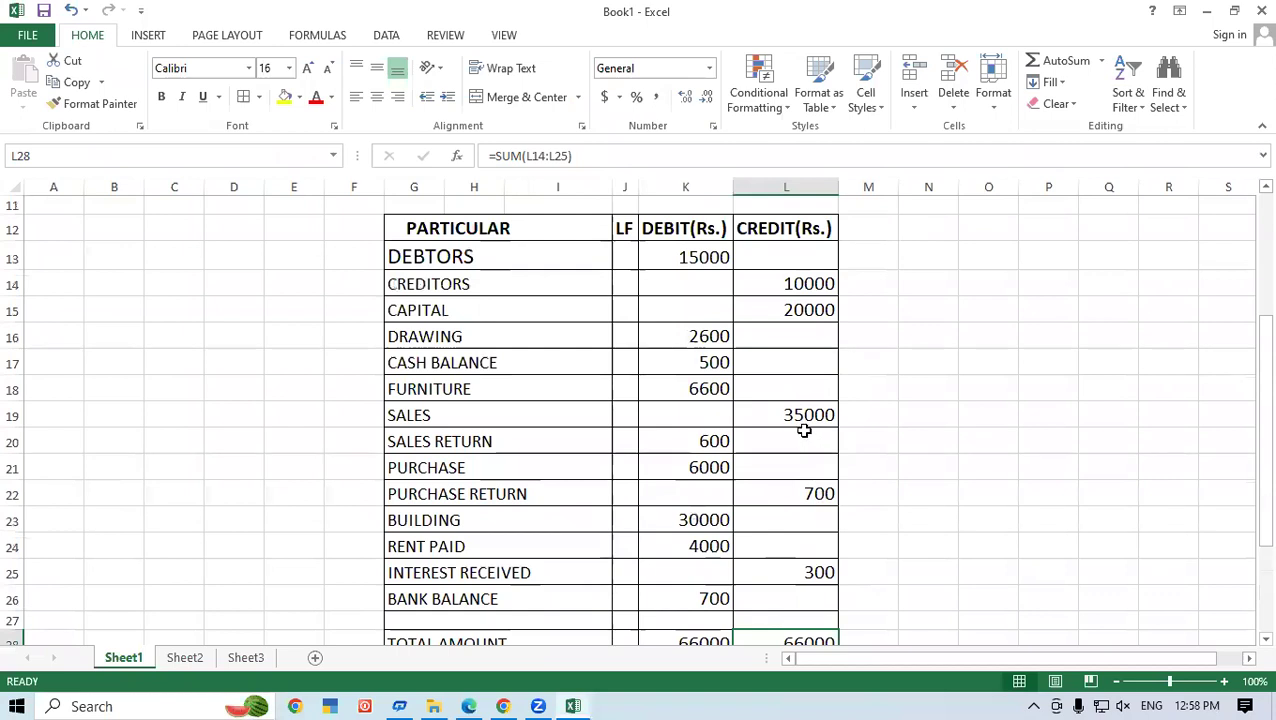
pyautogui.scroll(-1, 806, 428)
pyautogui.click(660, 318)
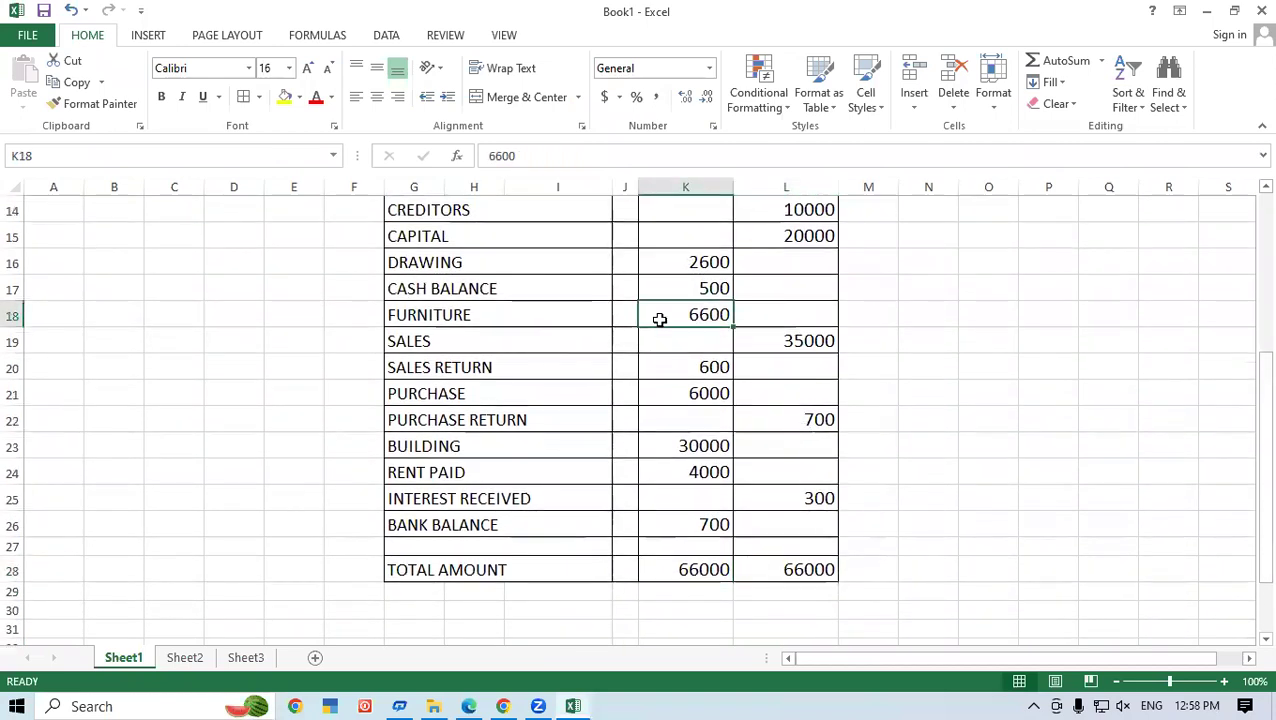
pyautogui.click(761, 289)
pyautogui.click(1014, 562)
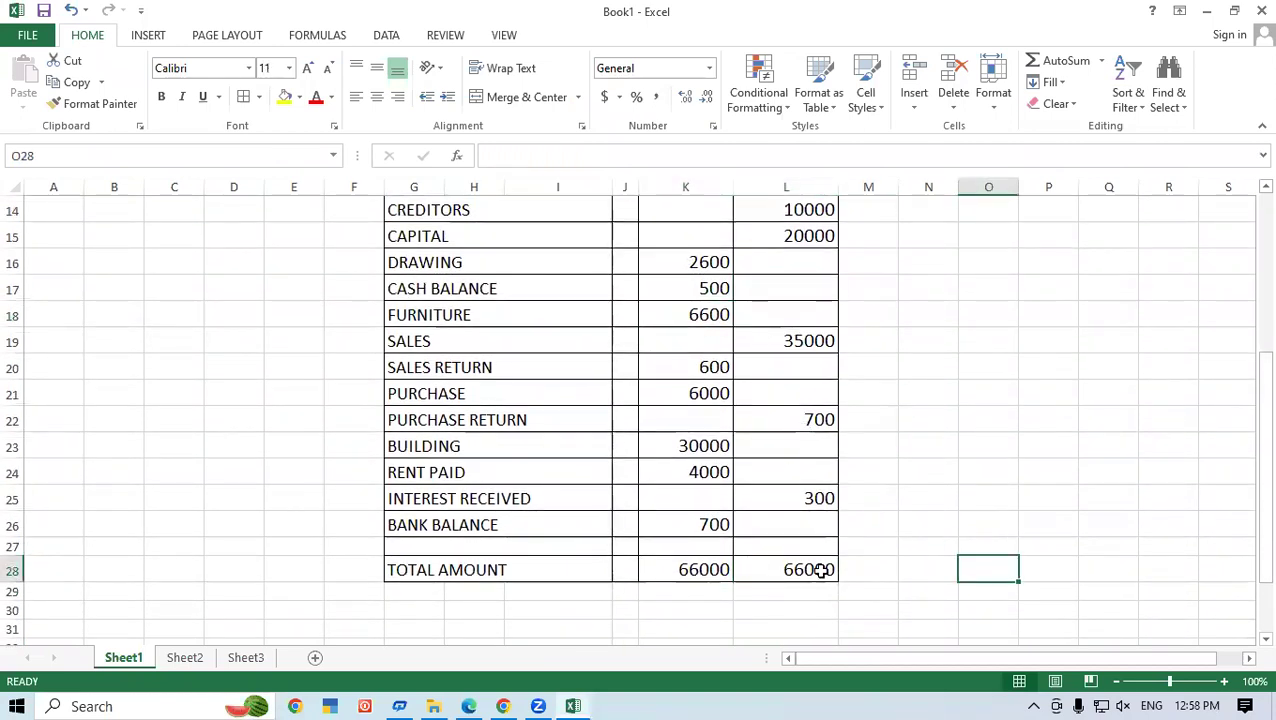
# - Make the debit and credit totals in K28:L28 bold
pyautogui.click(710, 568)
pyautogui.moveTo(736, 569); pyautogui.dragTo(775, 566)
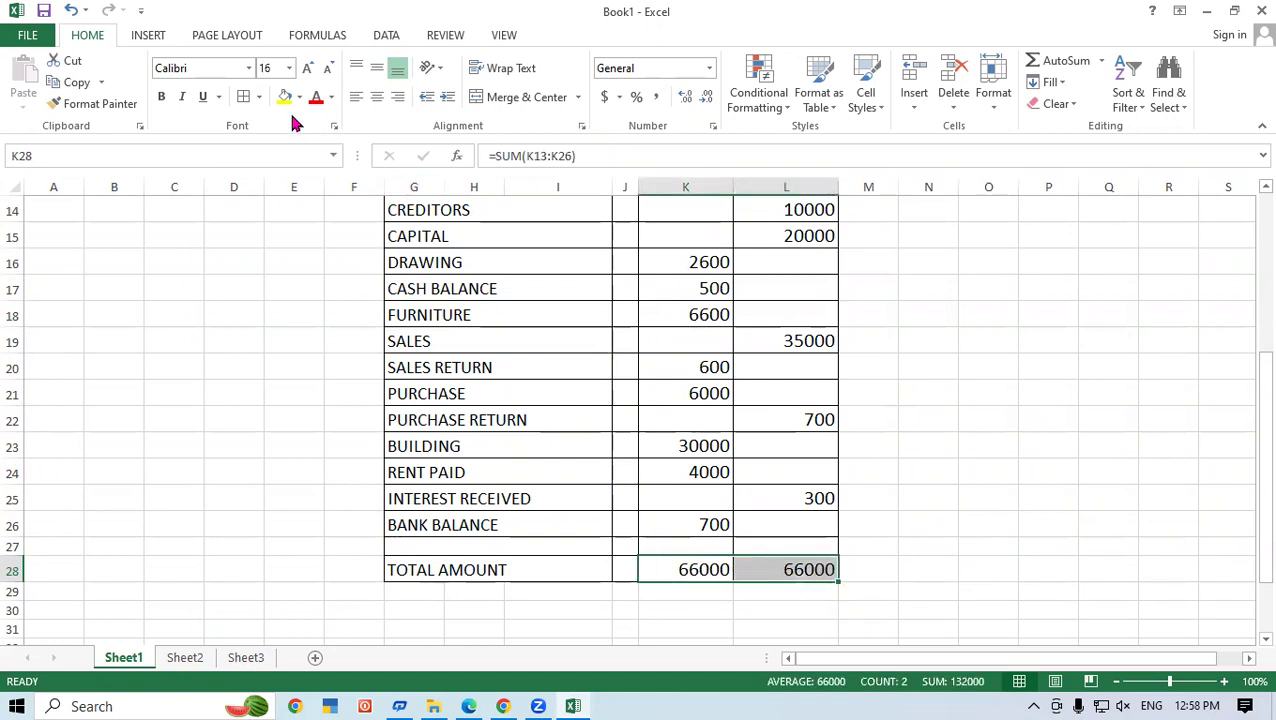
pyautogui.click(161, 96)
pyautogui.click(991, 465)
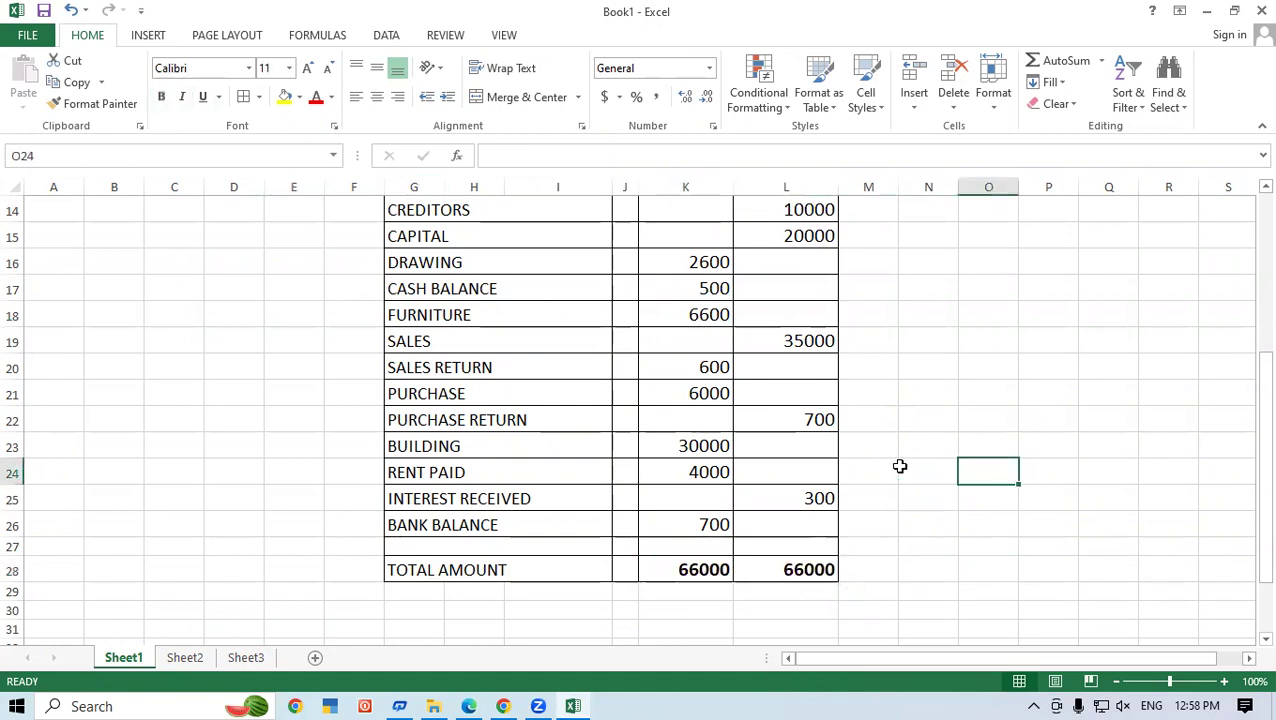
pyautogui.click(703, 571)
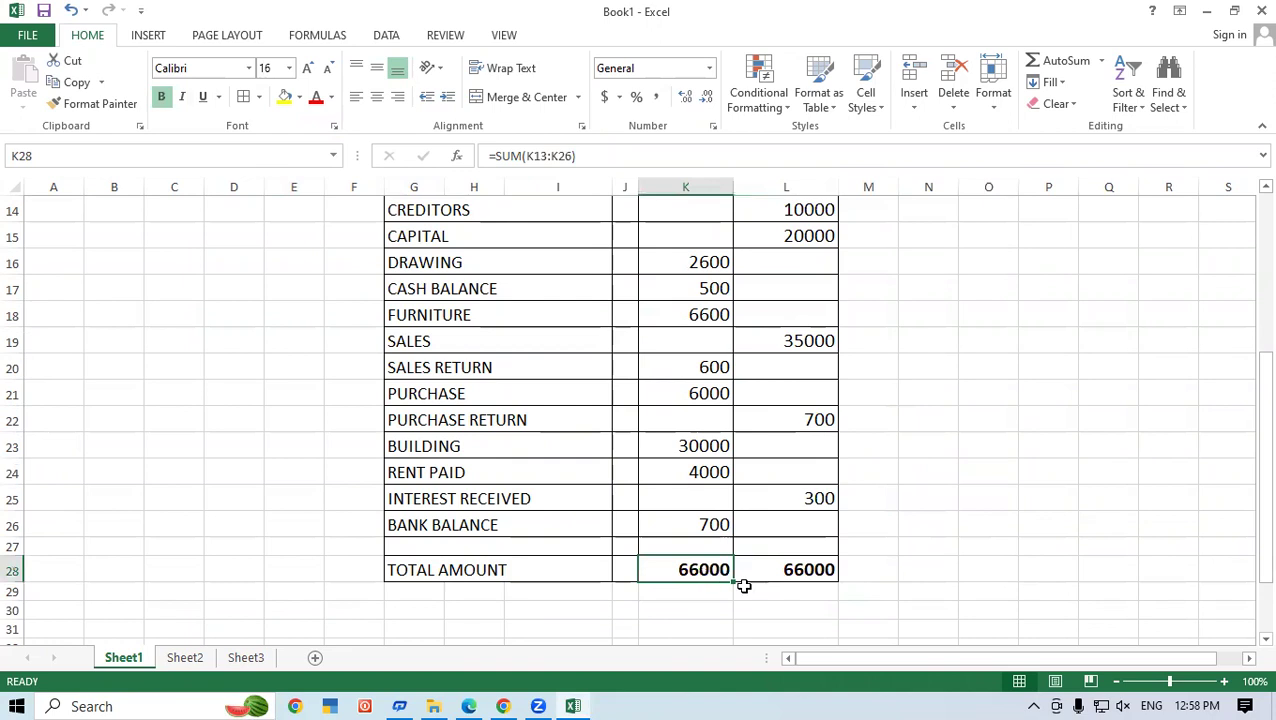
pyautogui.click(788, 566)
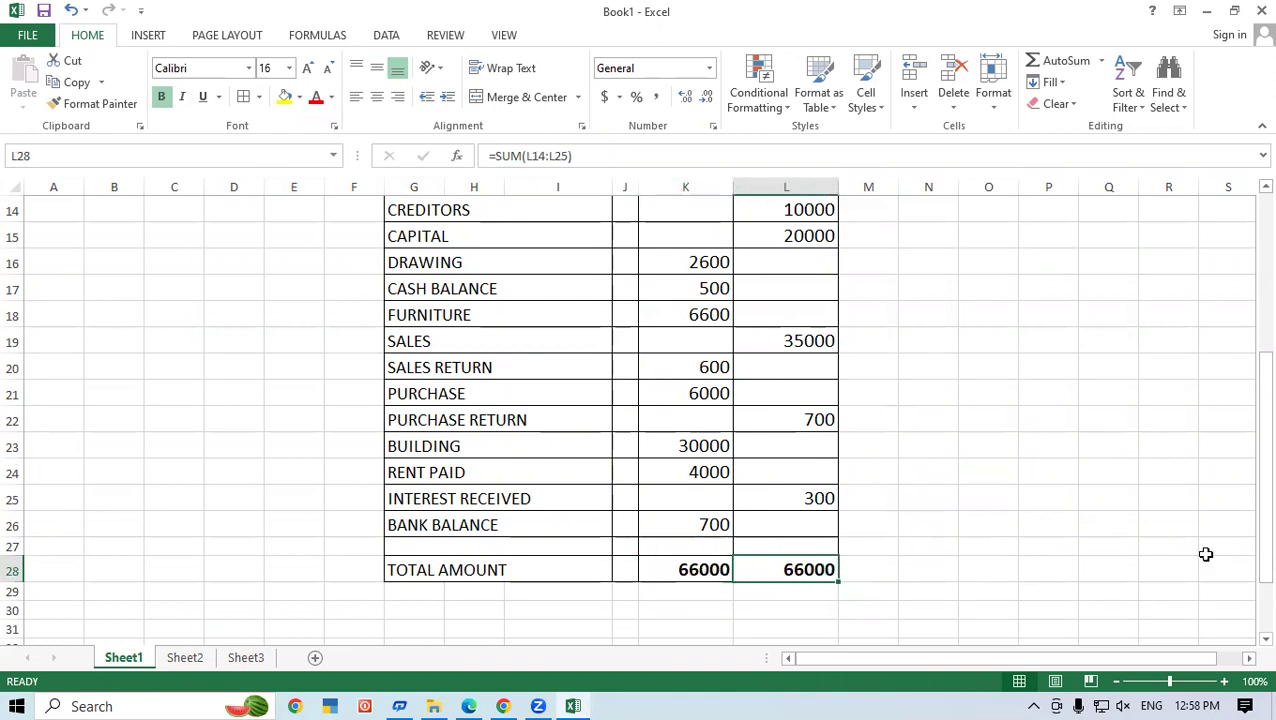